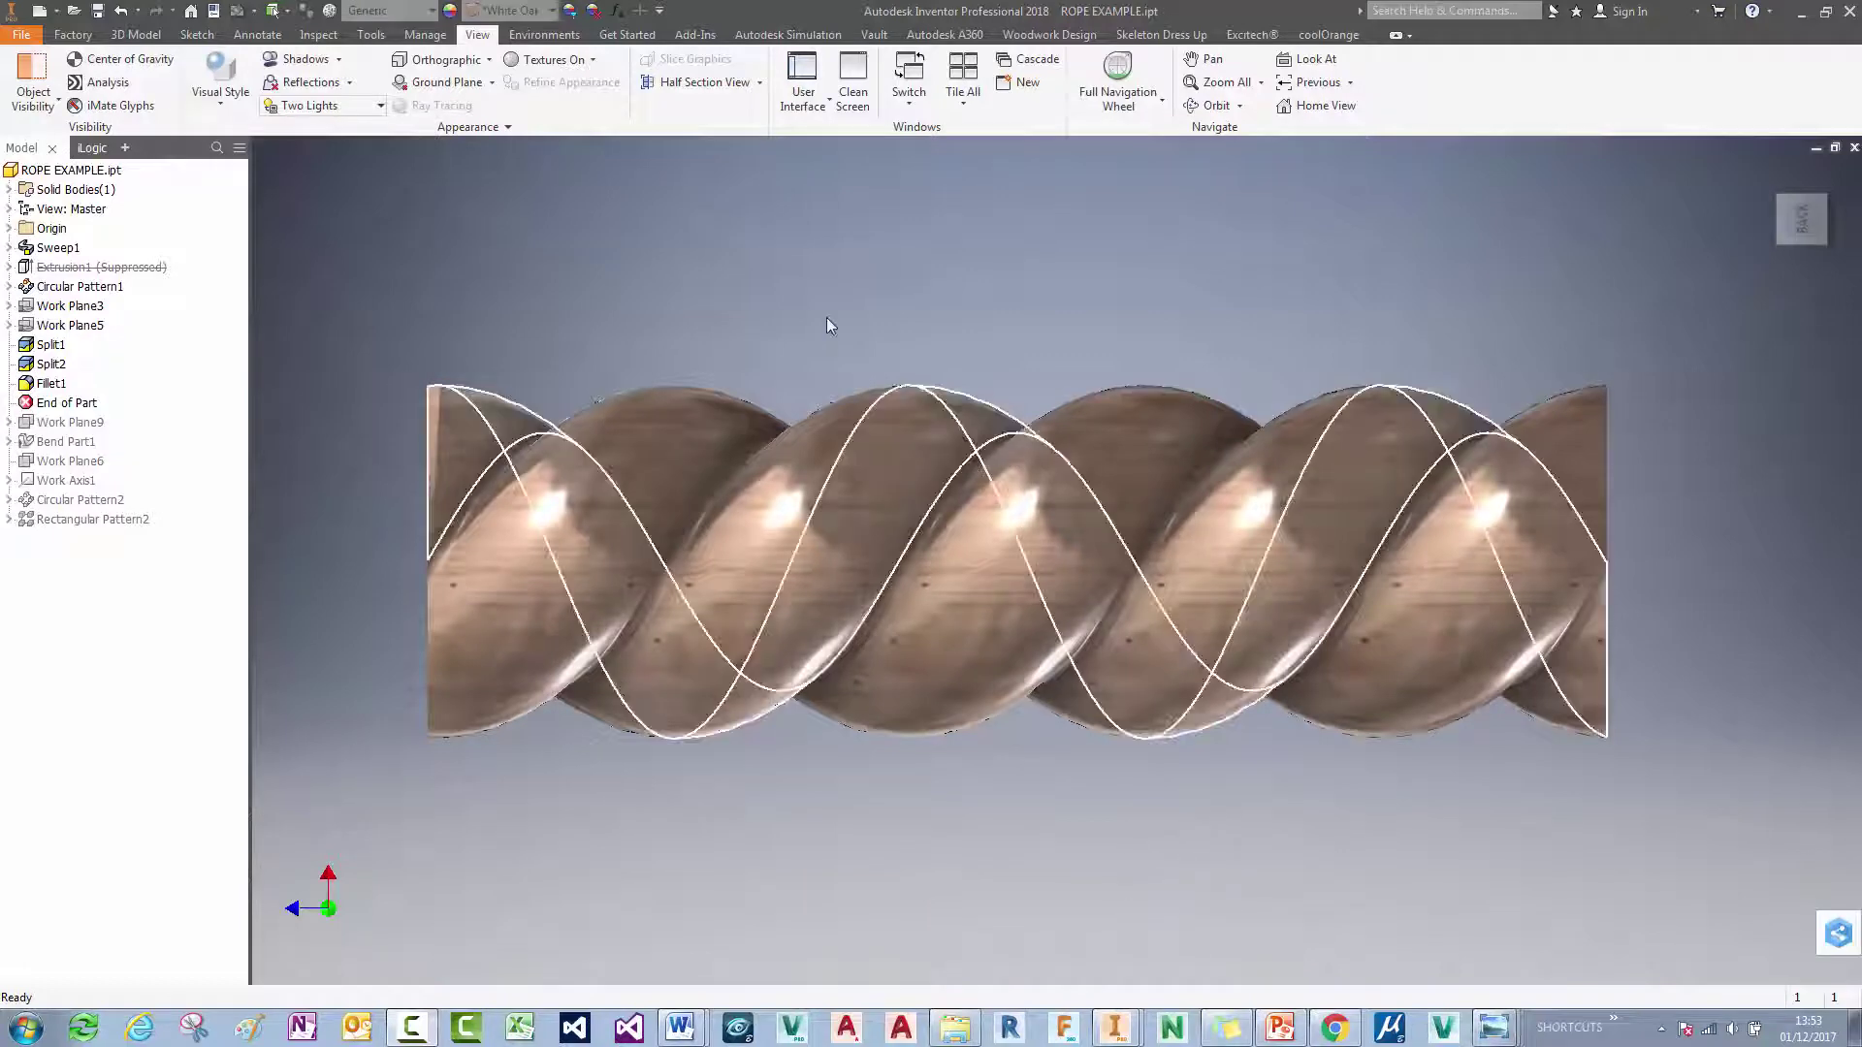
Step: Open the New File dialog from the File menu to start a new part
key(F2)
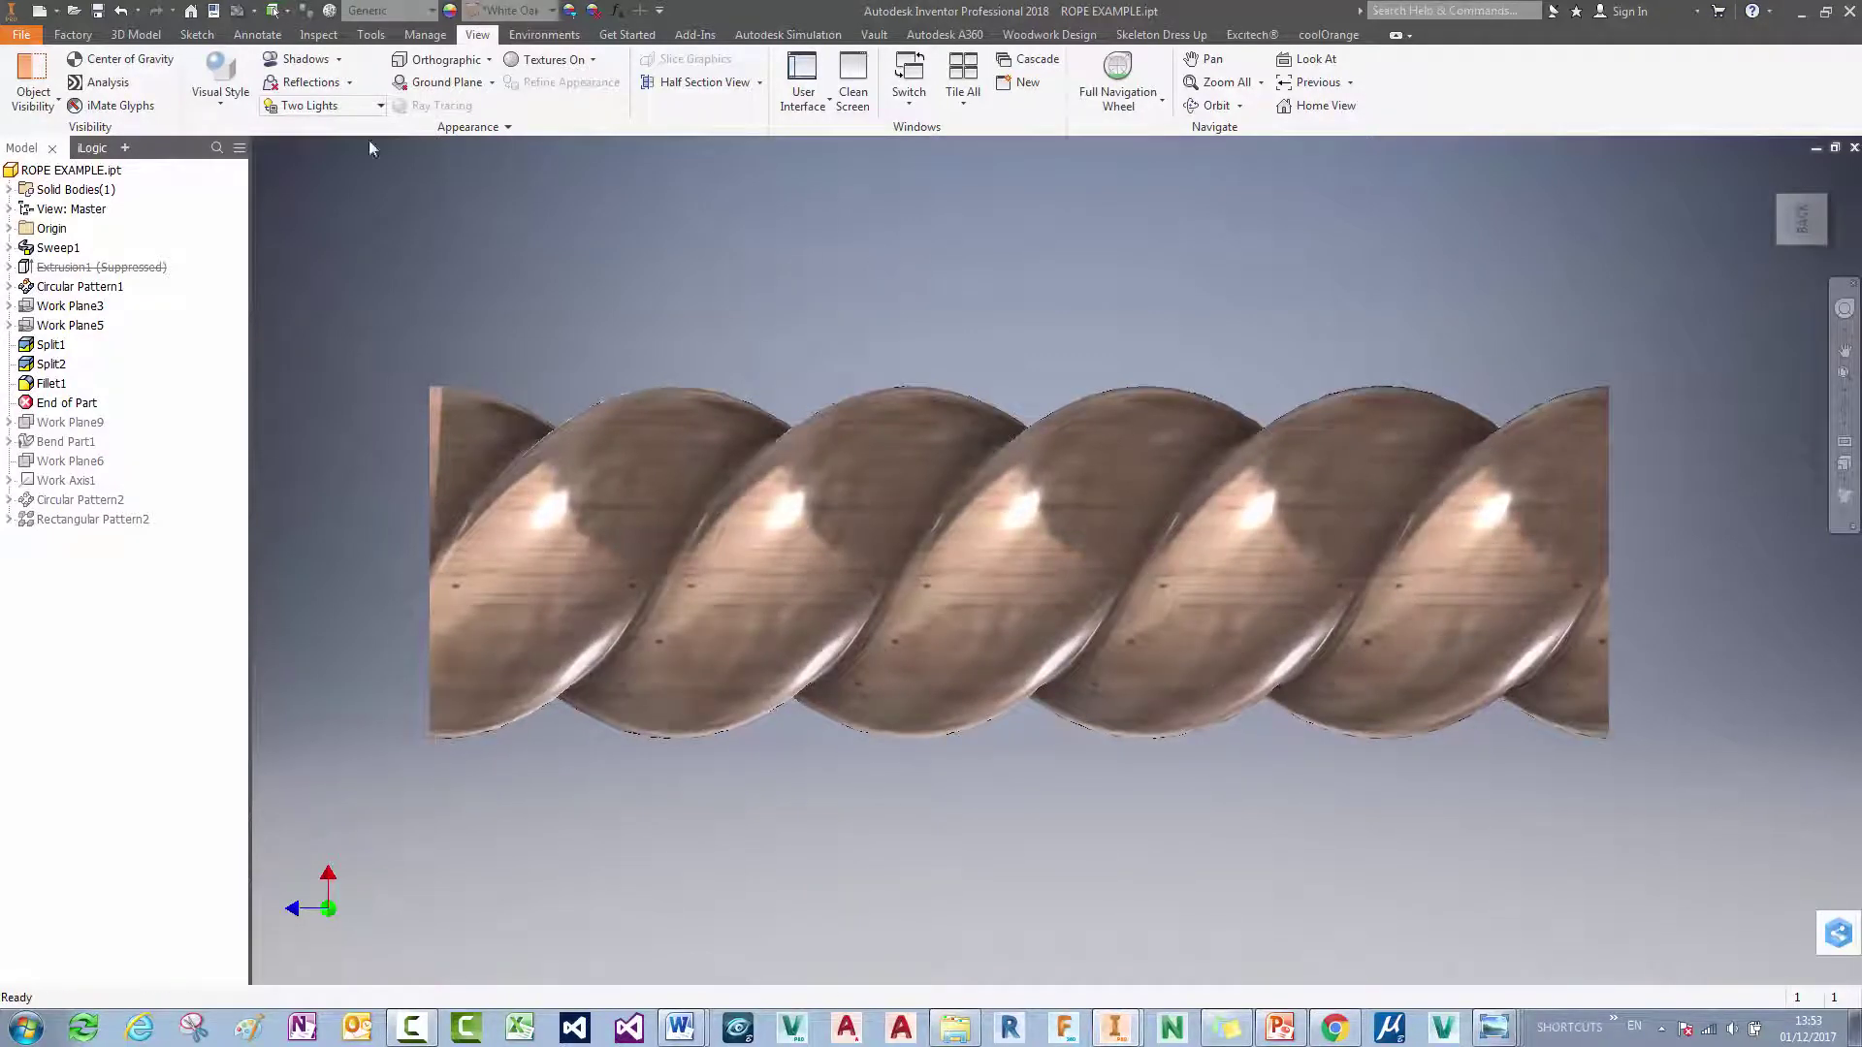
click(19, 39)
click(58, 109)
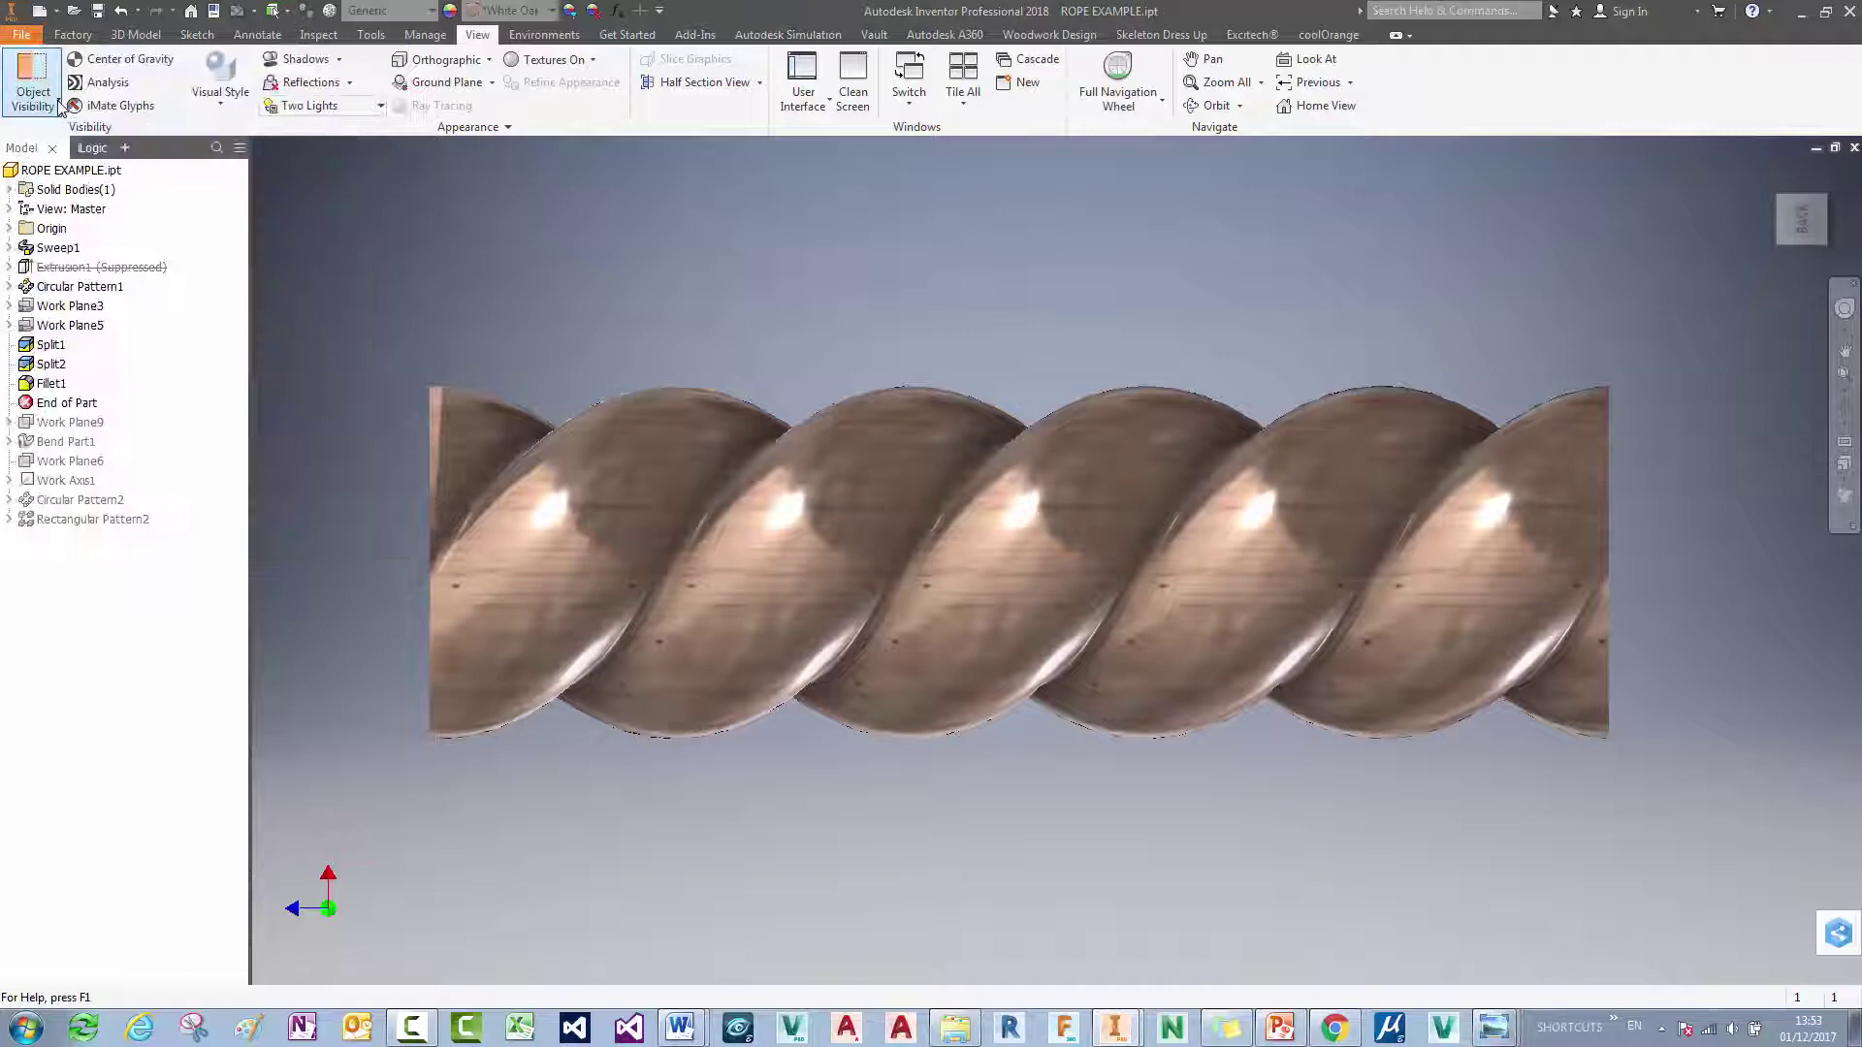
Step: Create a new part from Standard.ipt and start a 3D sketch in it
double_click(995, 261)
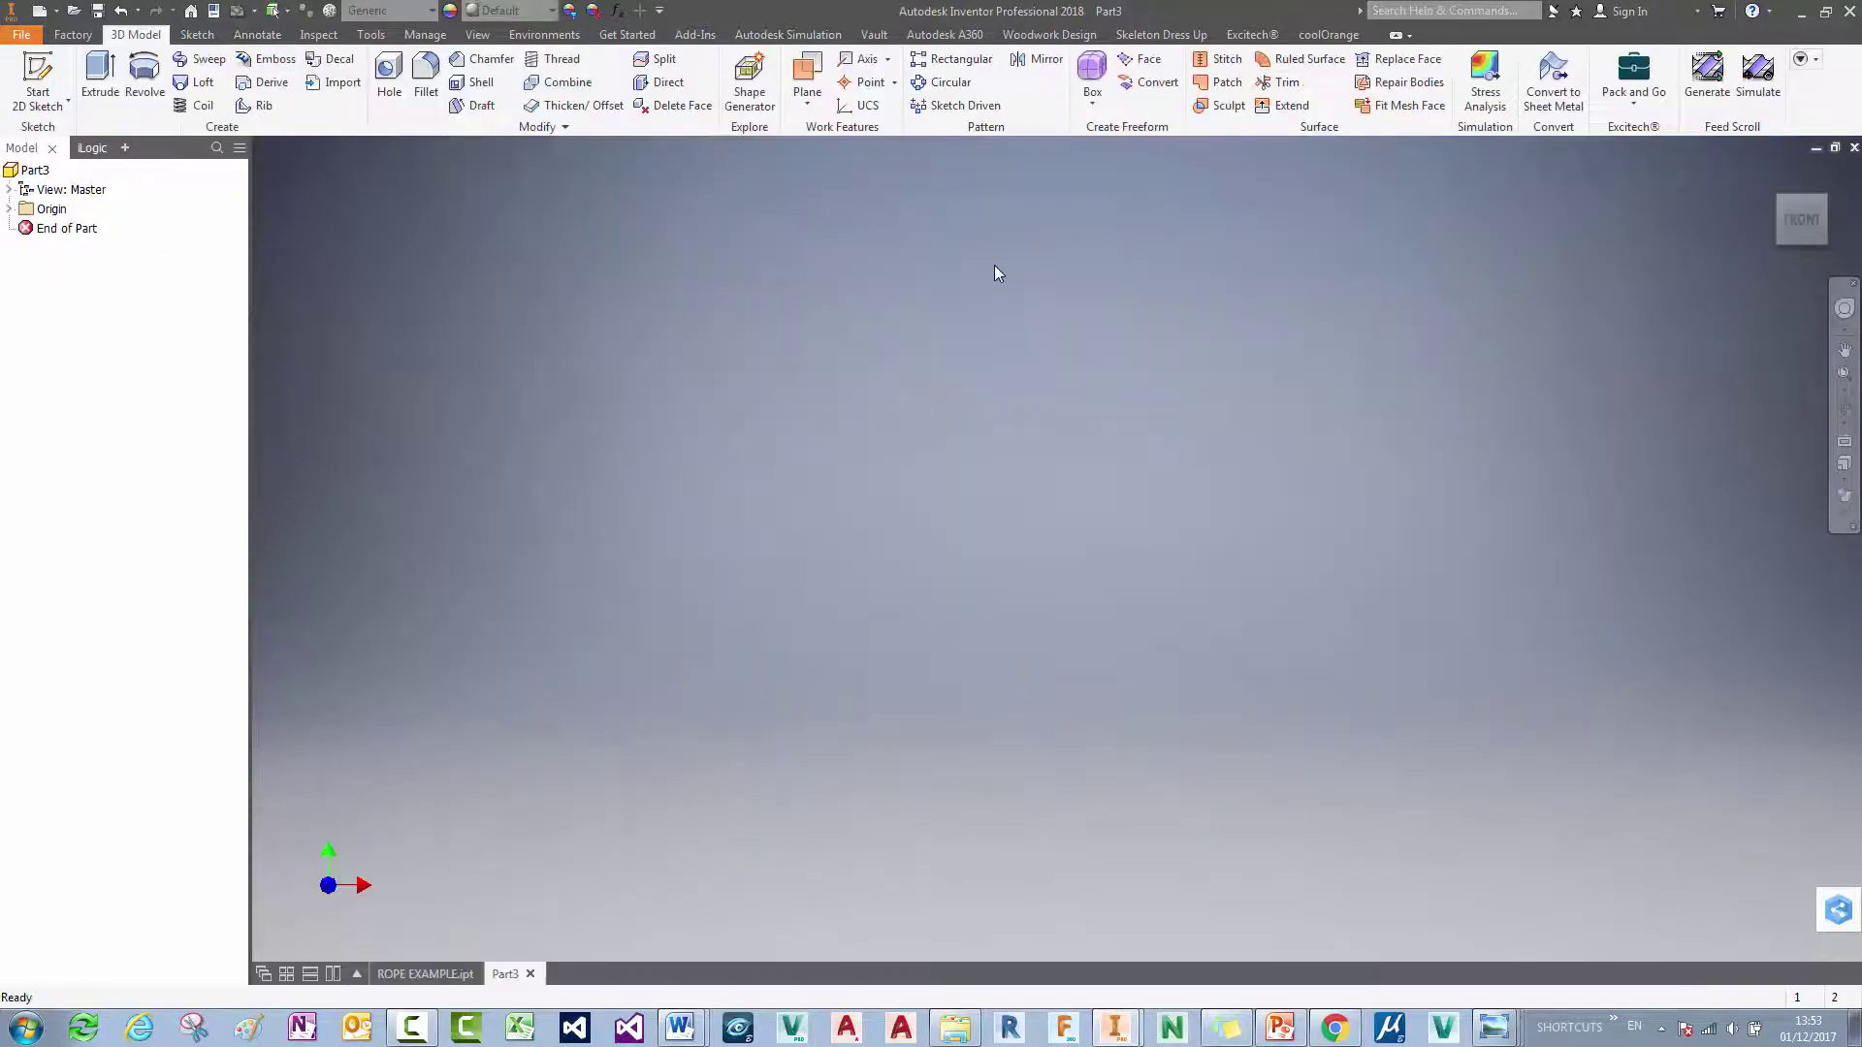
click(58, 105)
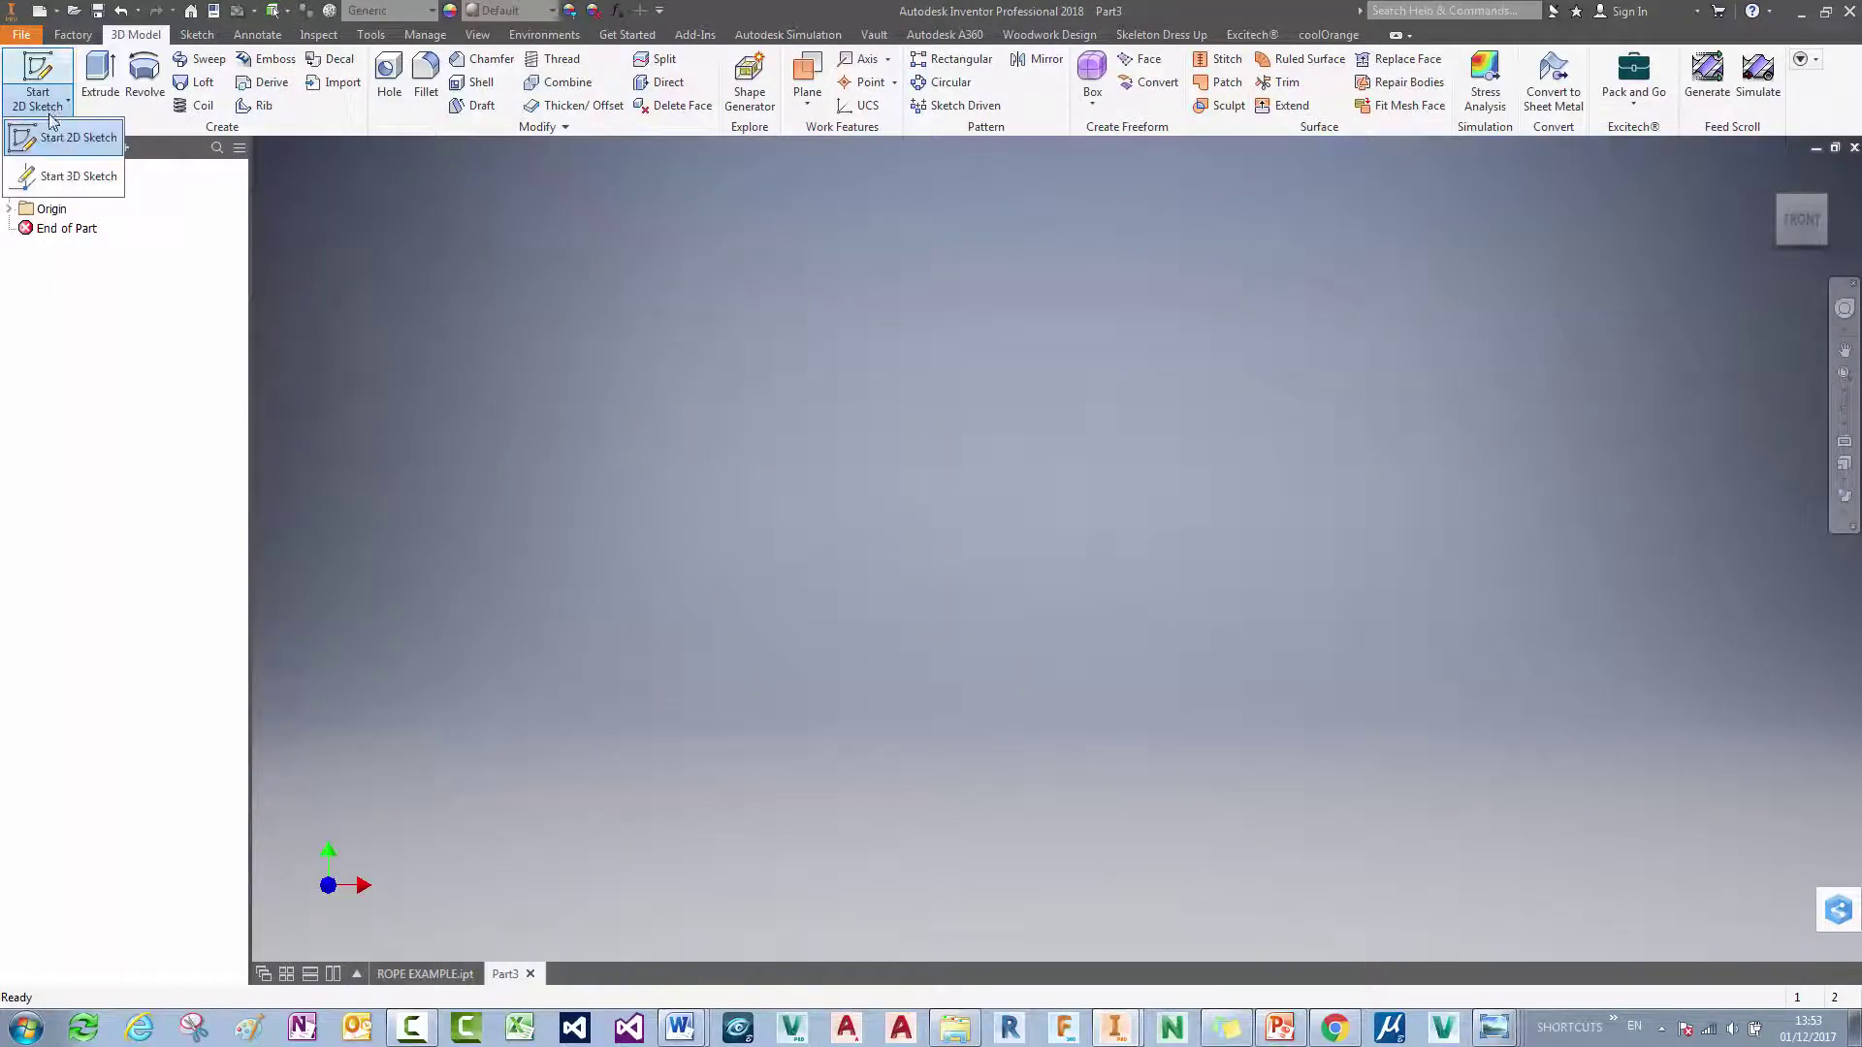
click(67, 180)
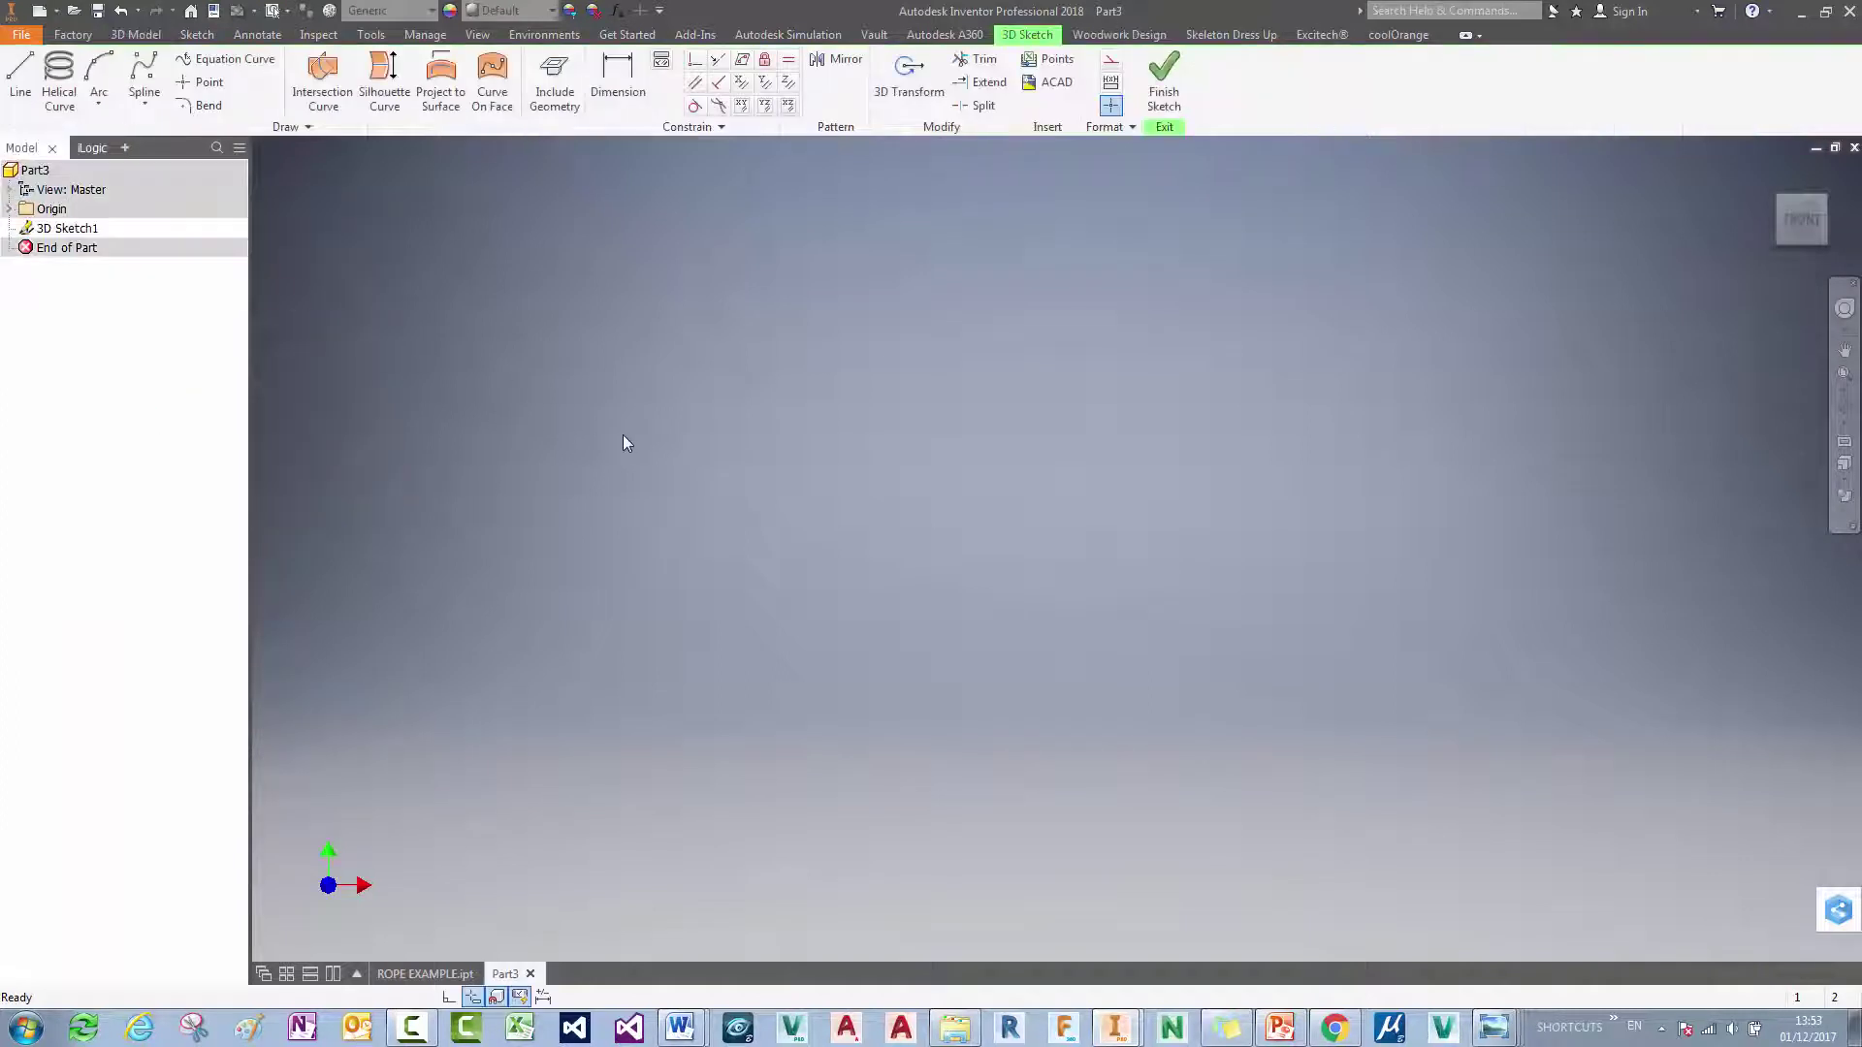
Step: Define a Pitch and Height helix: diameter 30, height 120, pitch 40, along the red axis
click(70, 77)
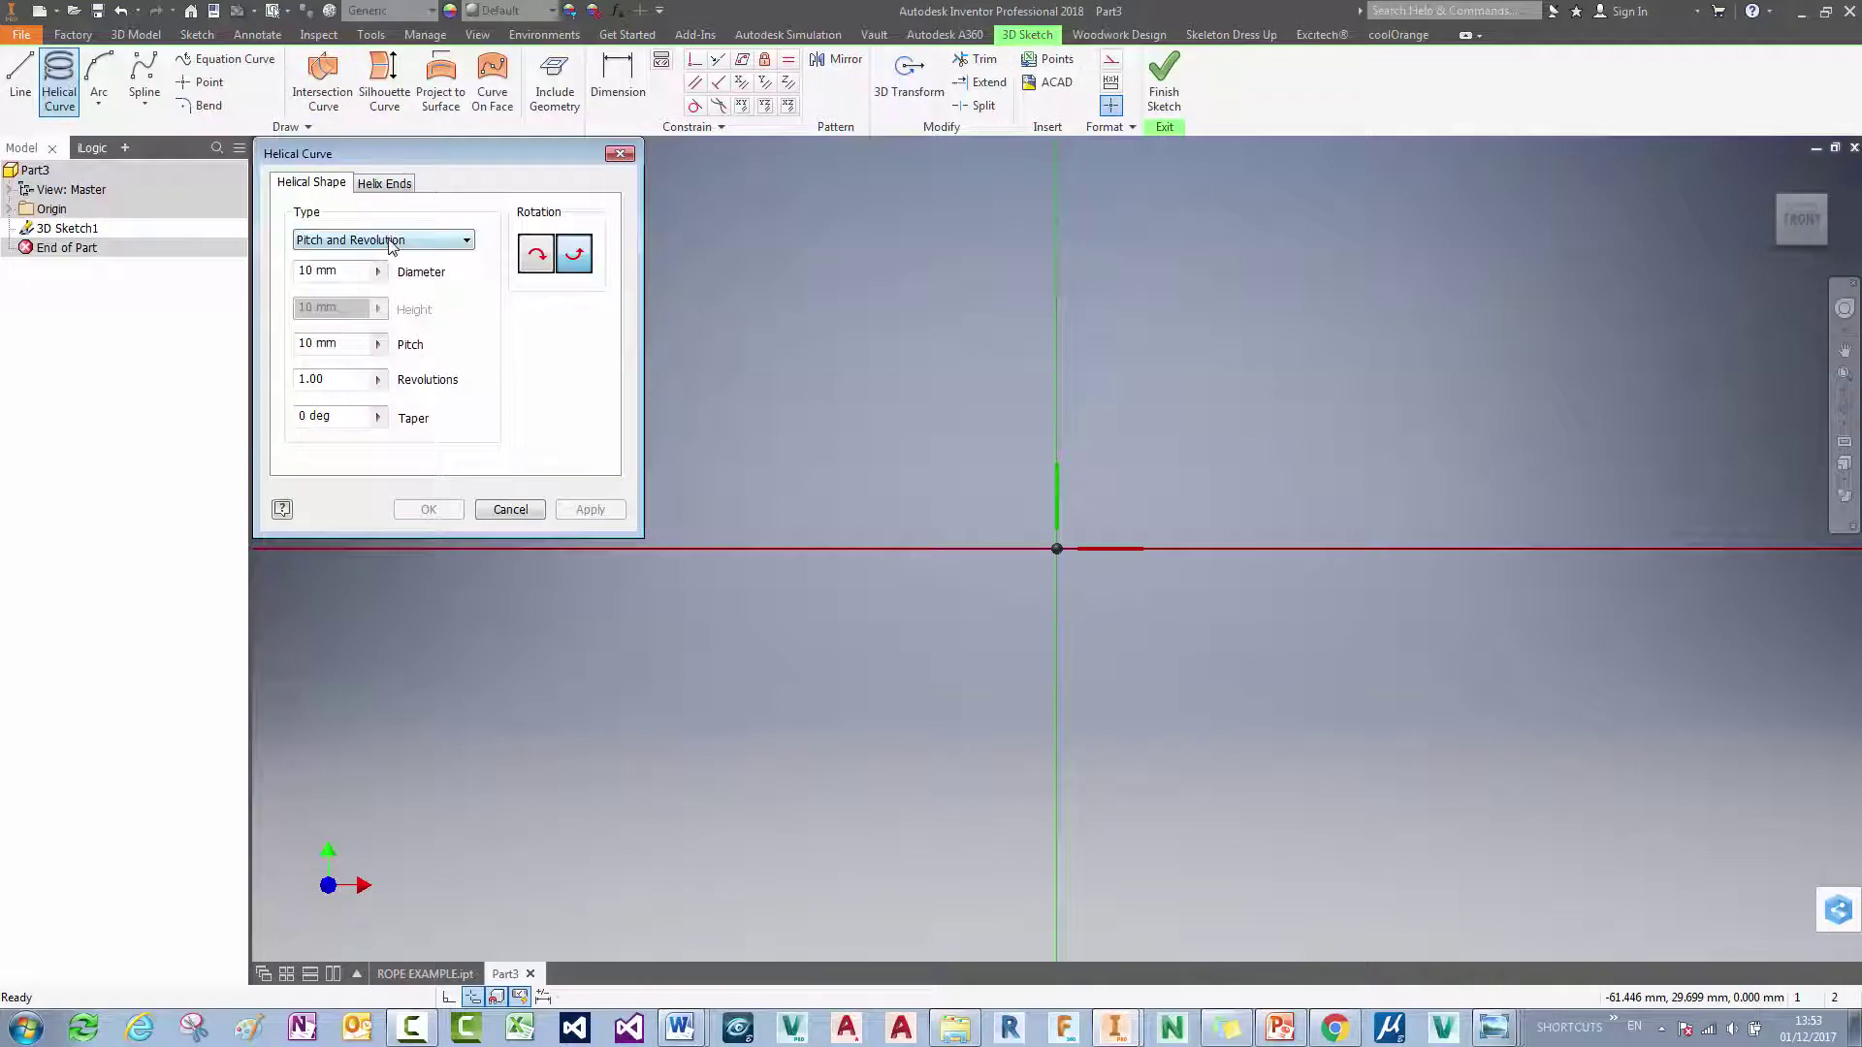
click(392, 241)
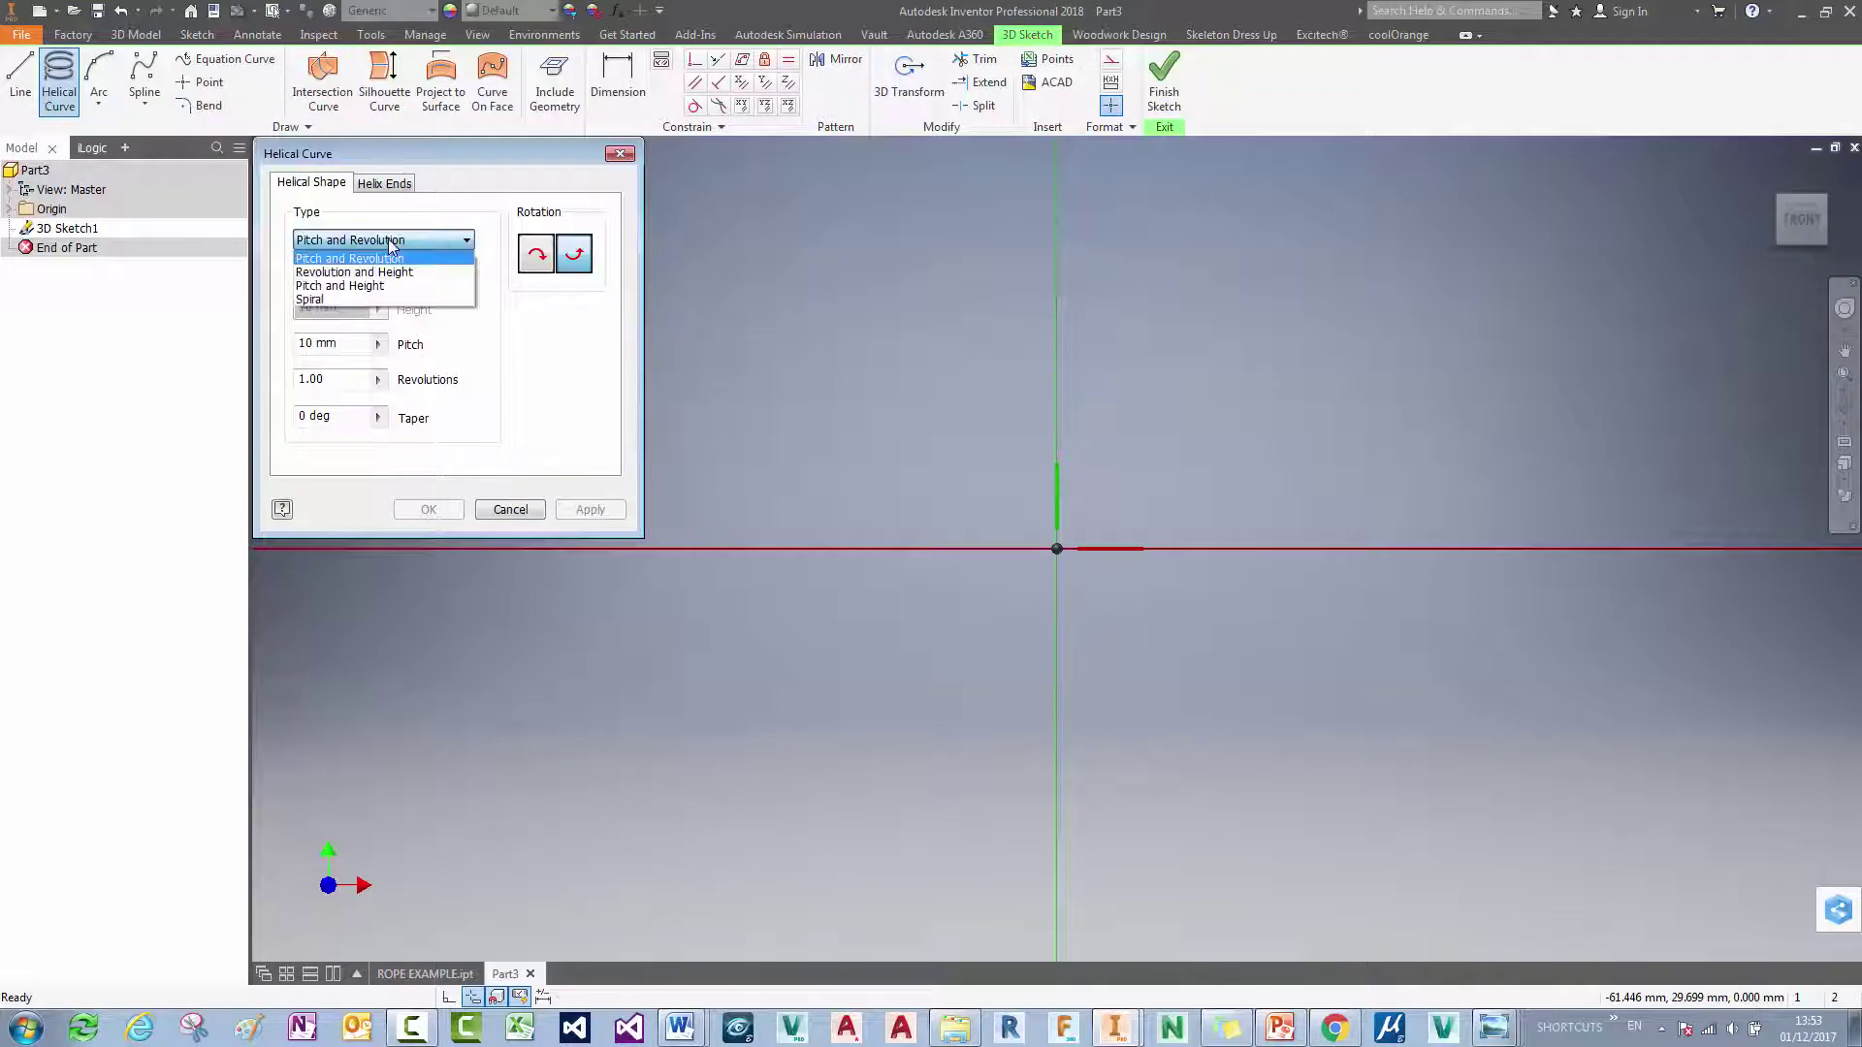
click(356, 287)
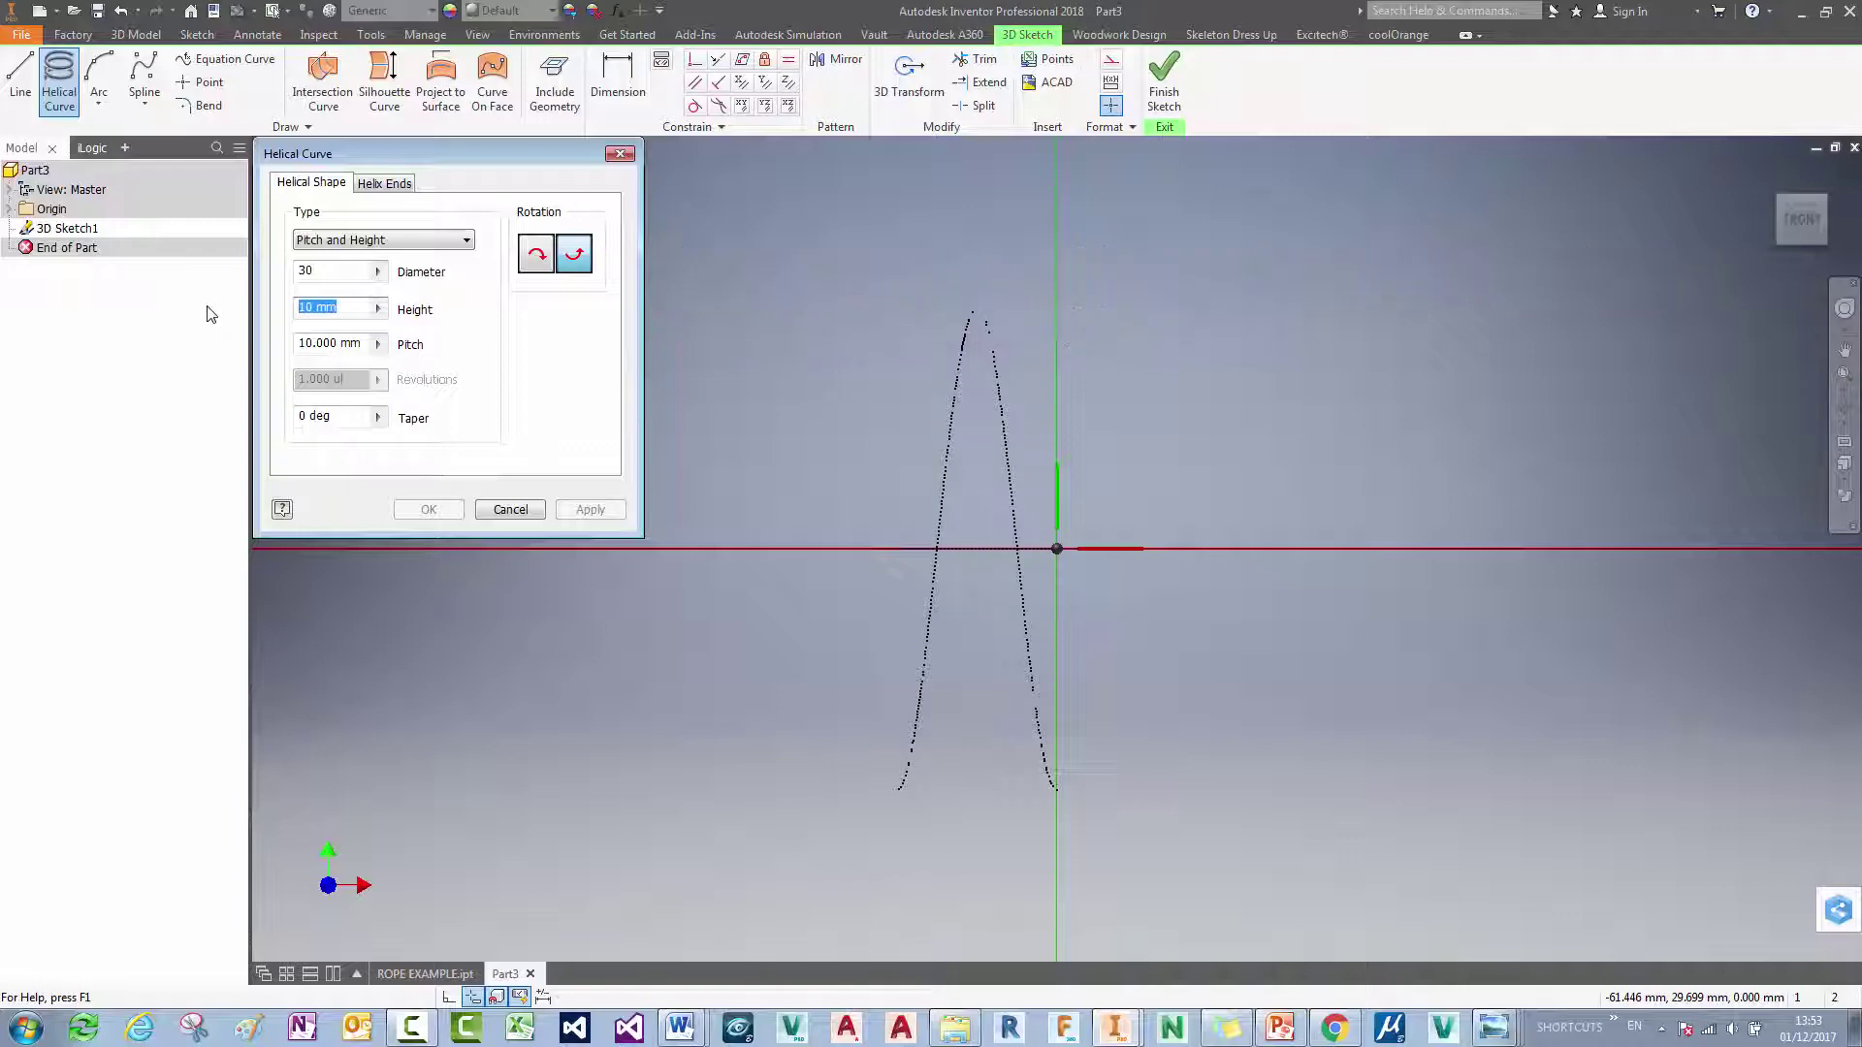
text(0)
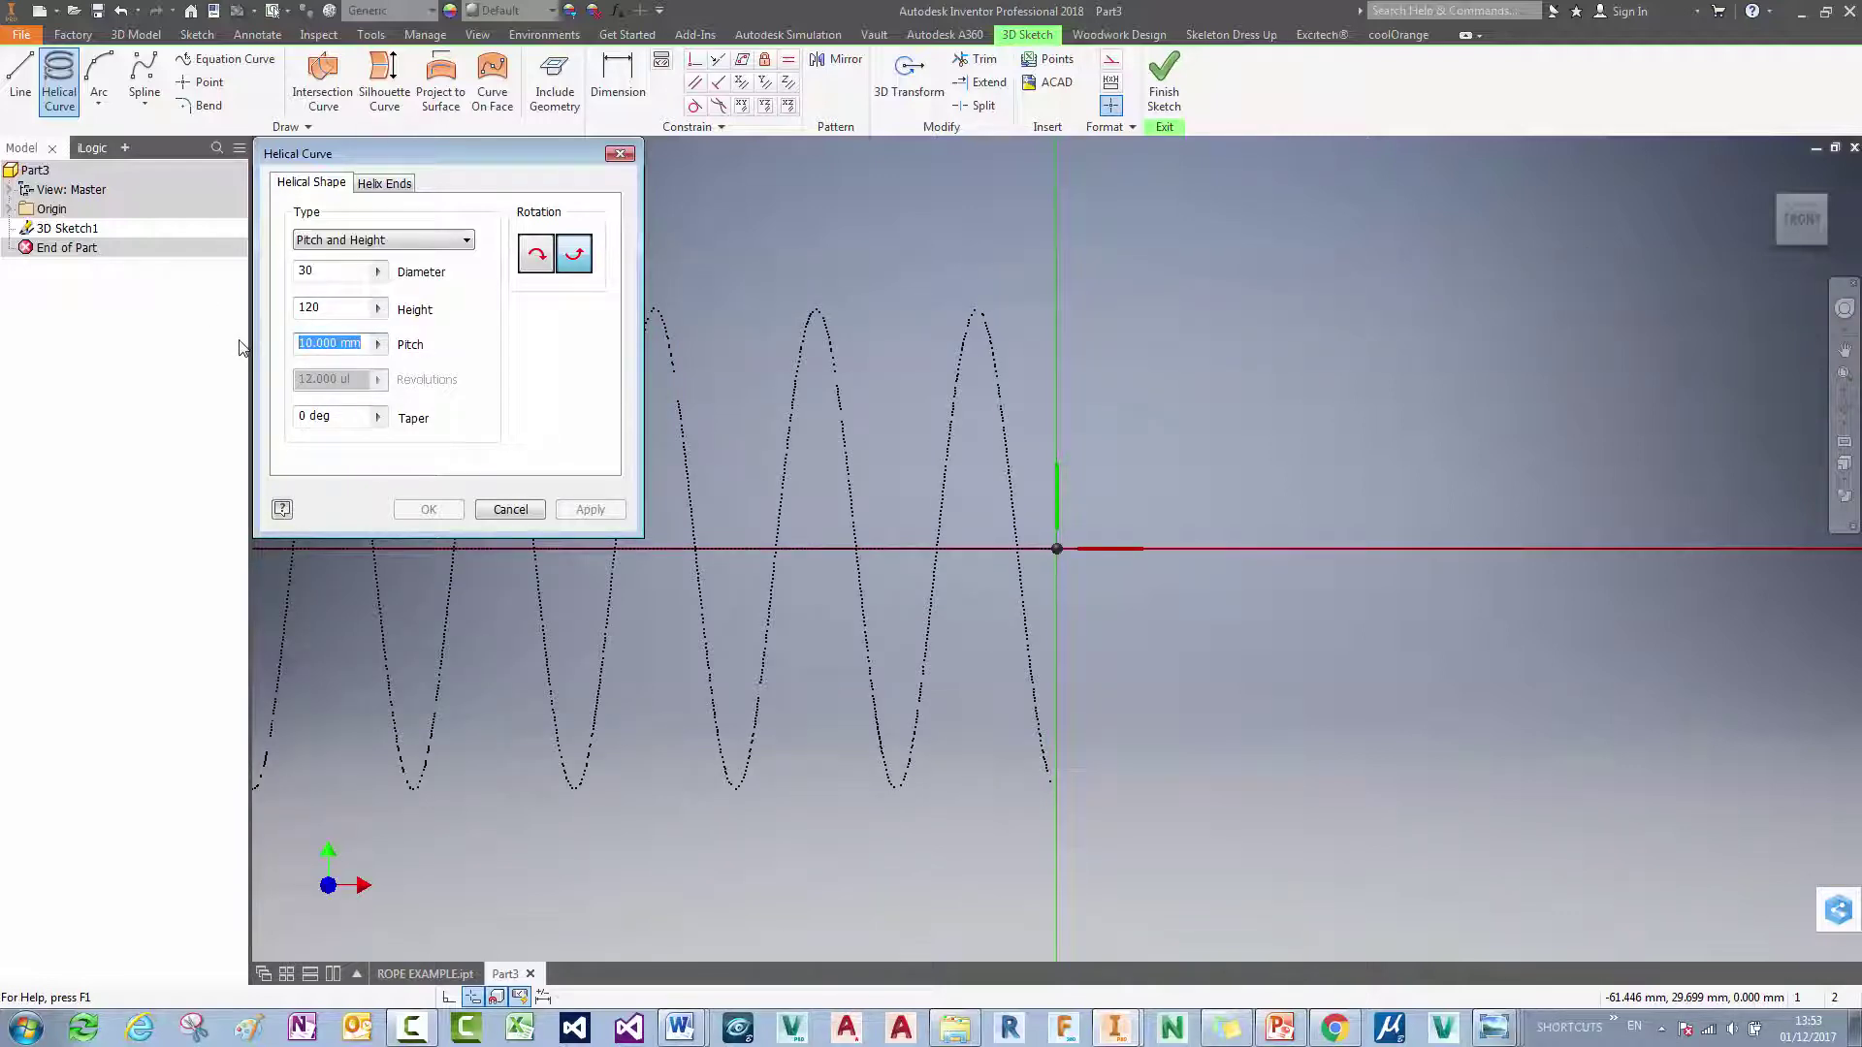
text(40)
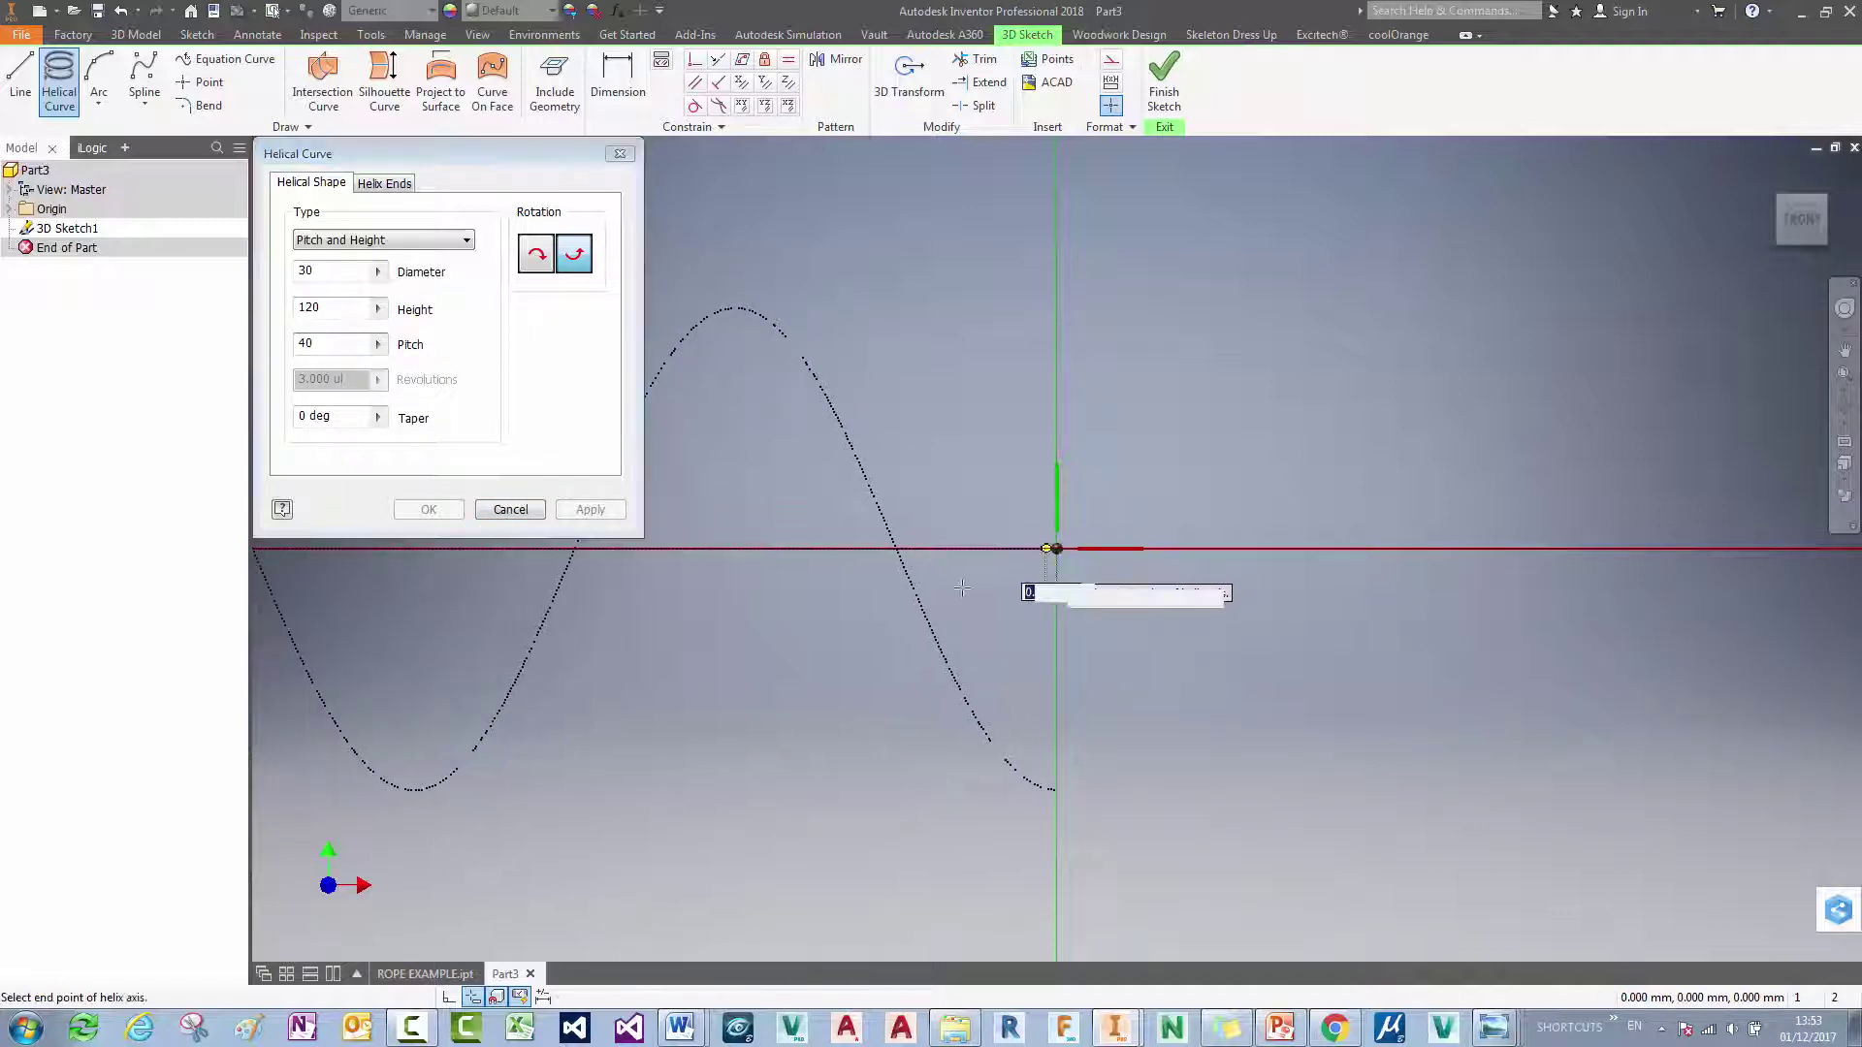
click(1049, 547)
scroll(969, 611, down, 2)
middle_drag(918, 604, 1202, 566)
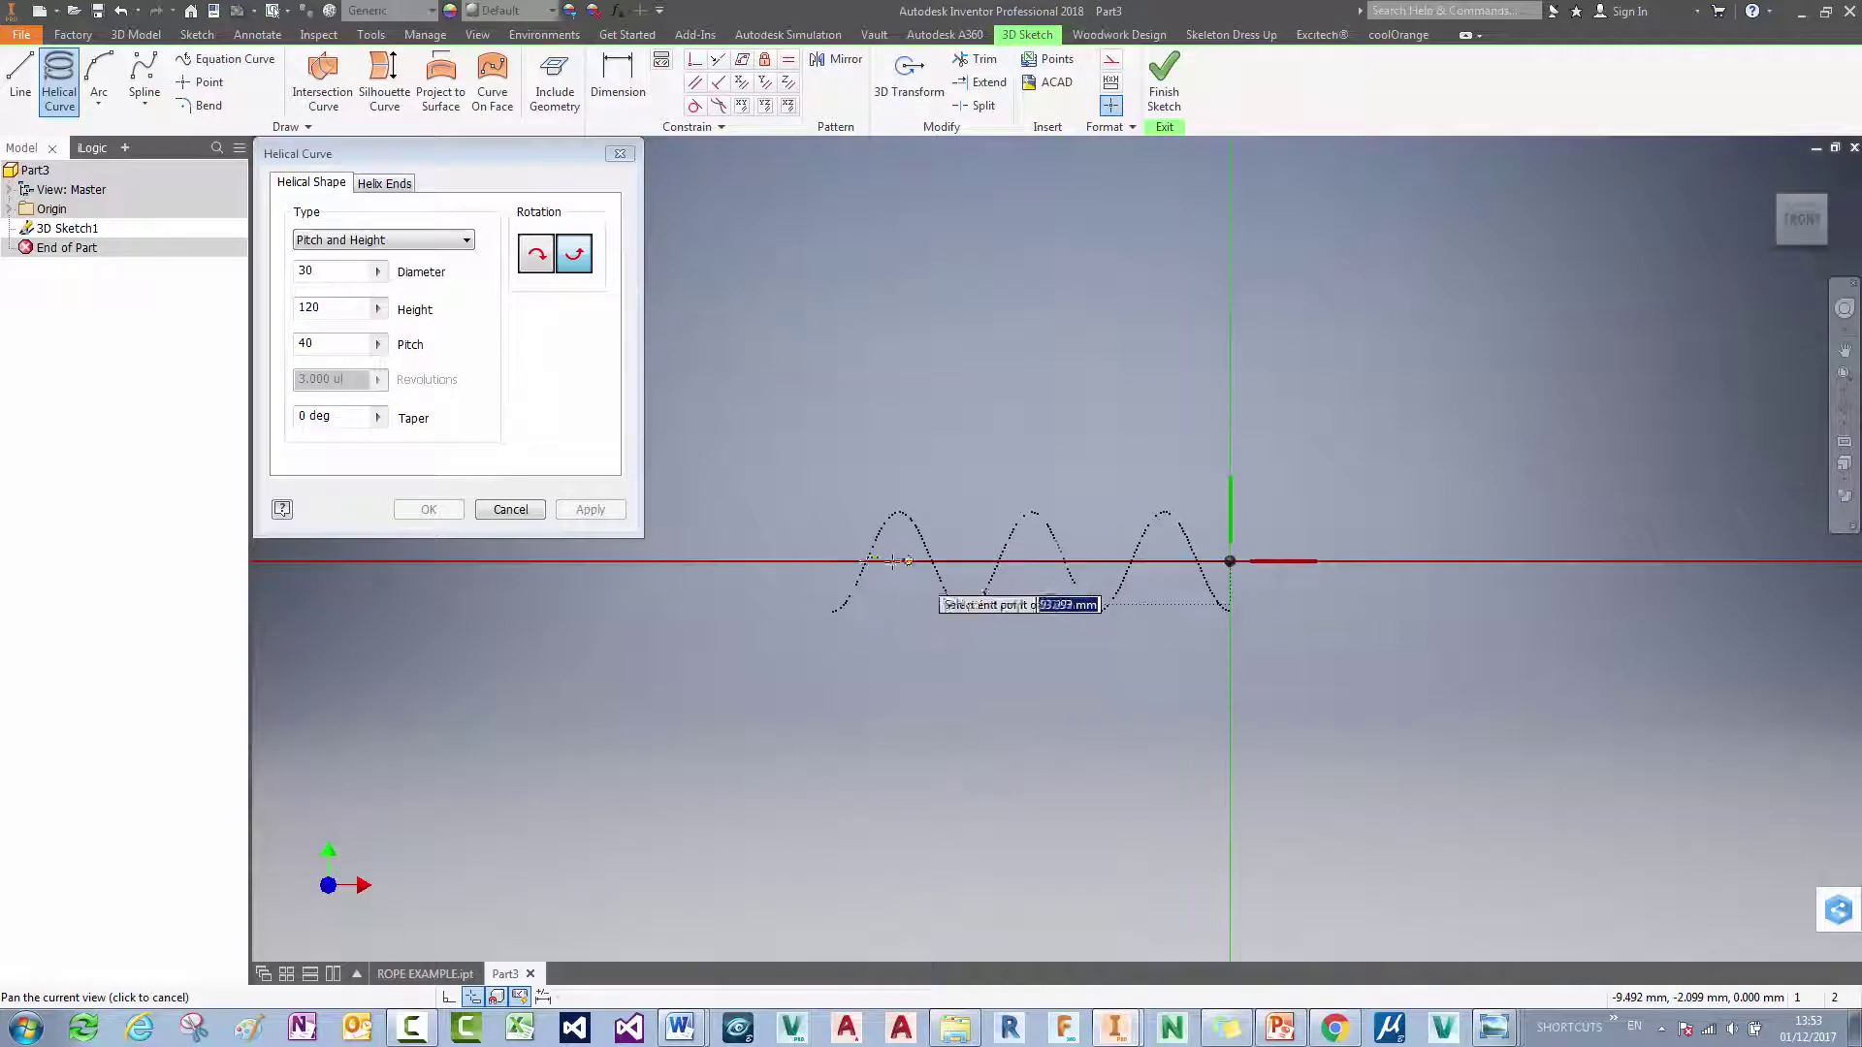
click(854, 560)
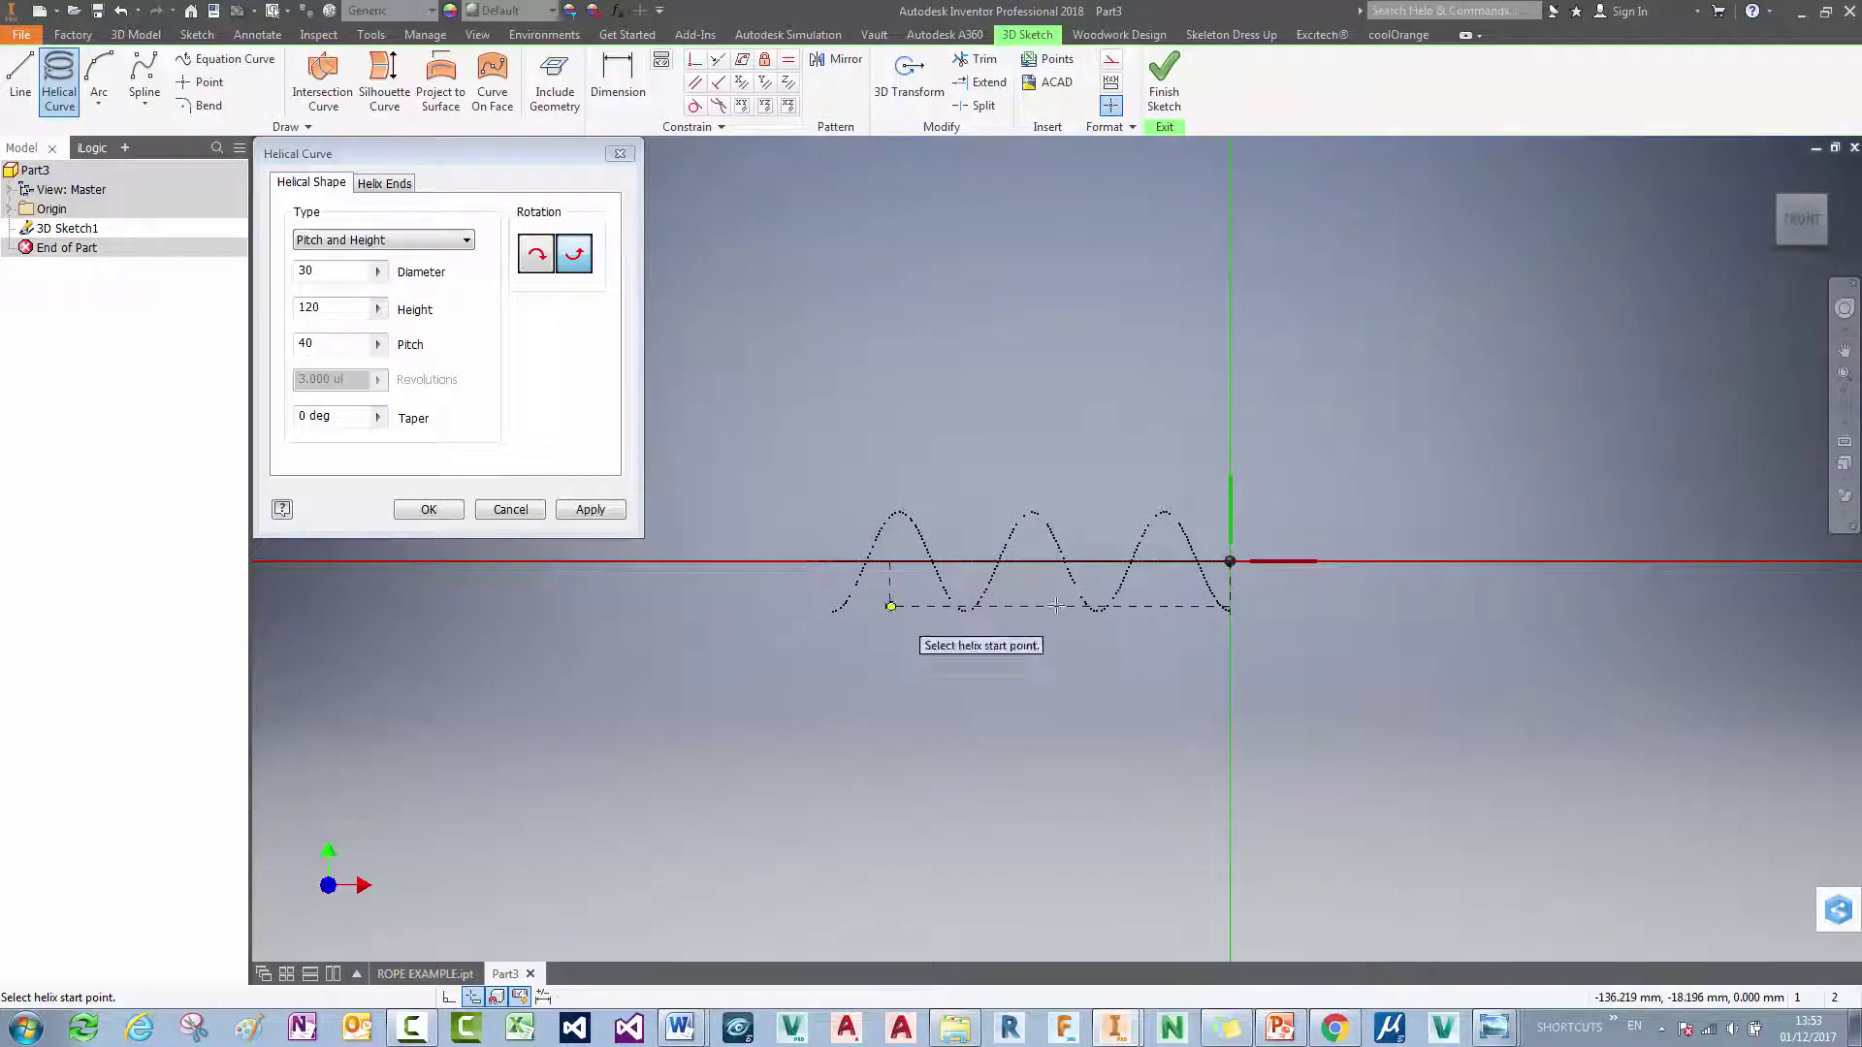
Step: Create the helix and finish the 3D sketch
click(432, 509)
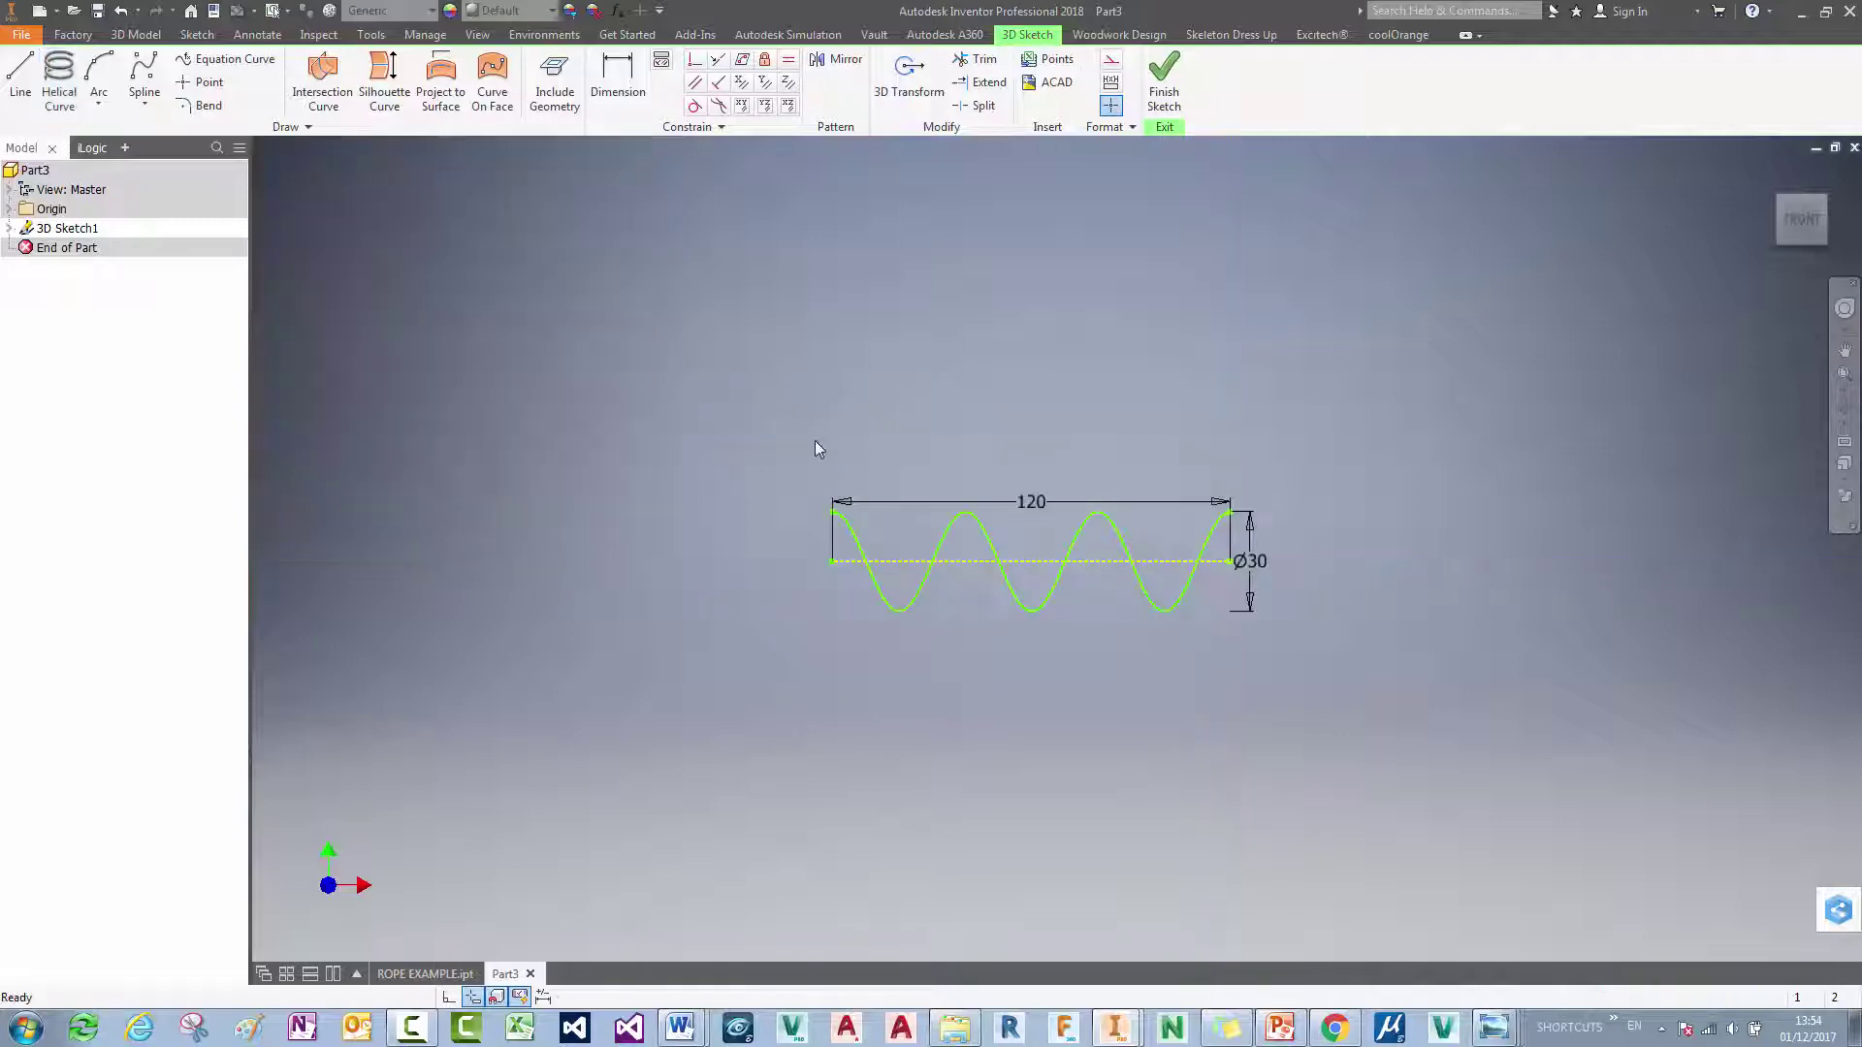
middle_drag(814, 441, 806, 411)
key(F6)
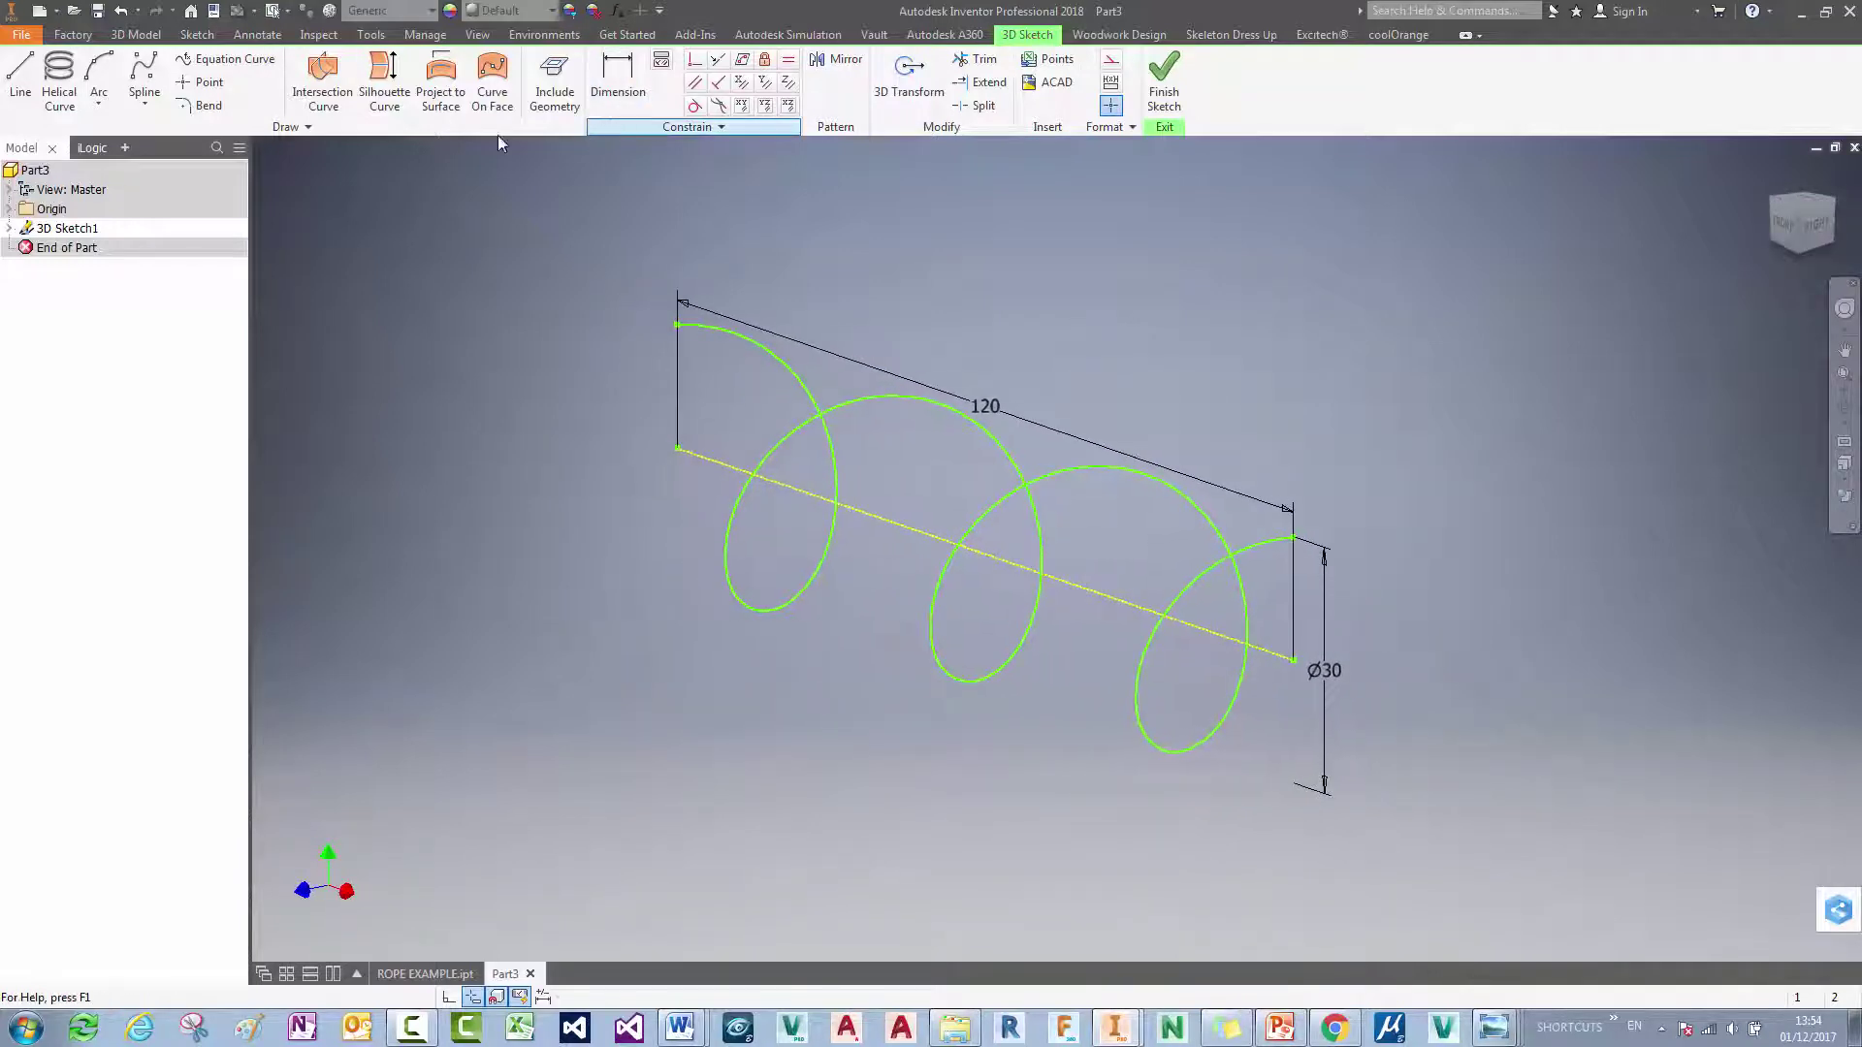
click(136, 34)
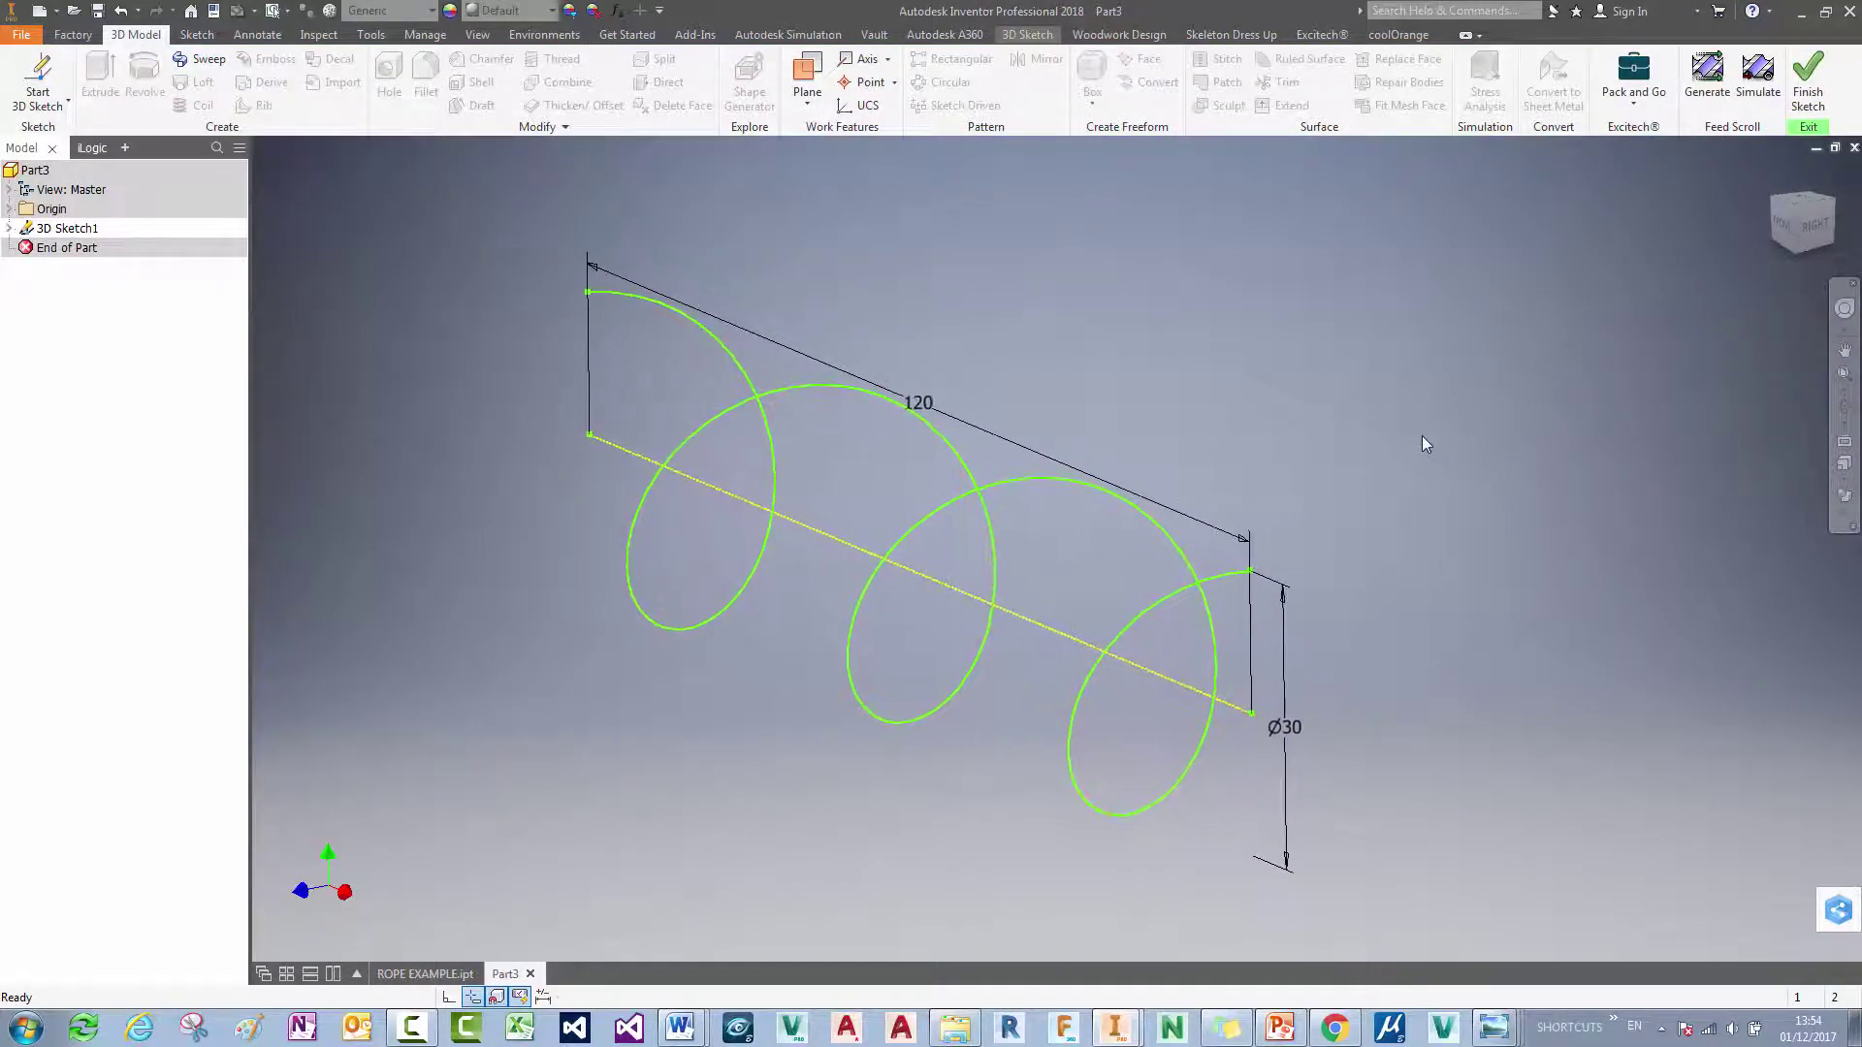
click(1809, 97)
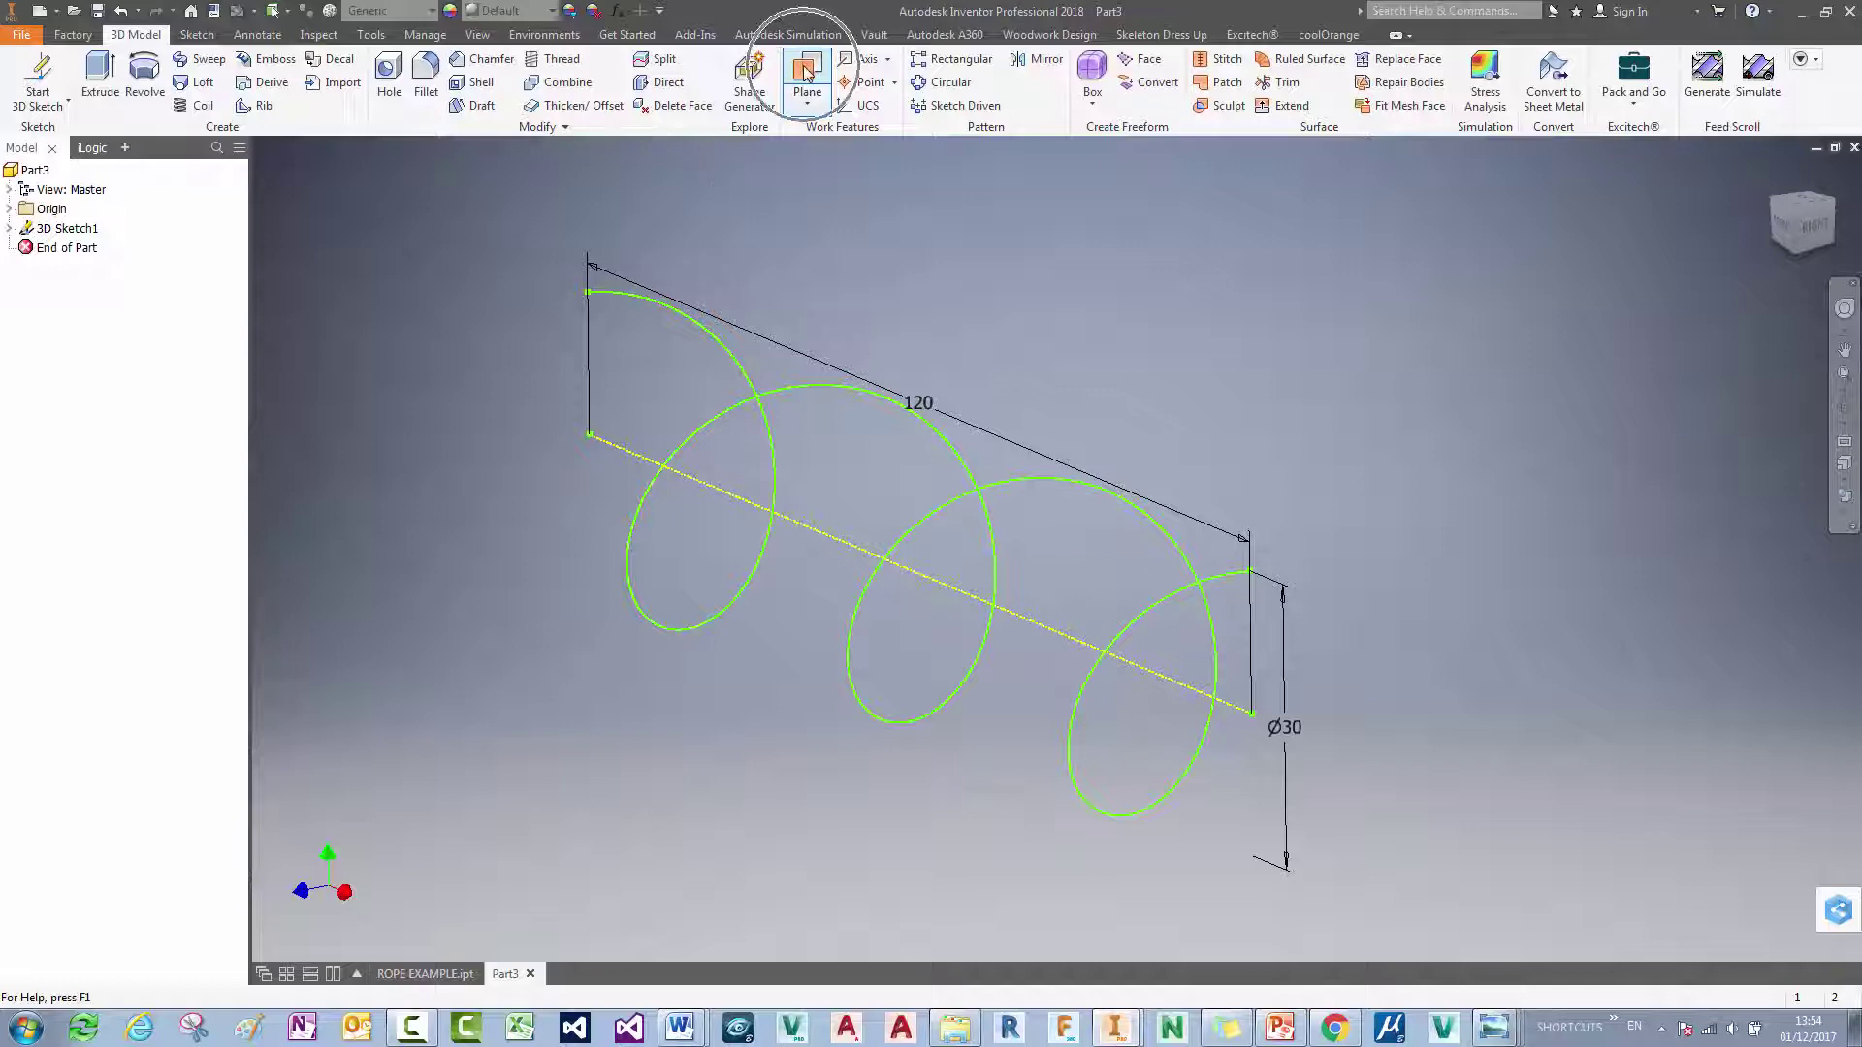
Step: Add a work plane at the helix end point, normal to the curve
click(804, 73)
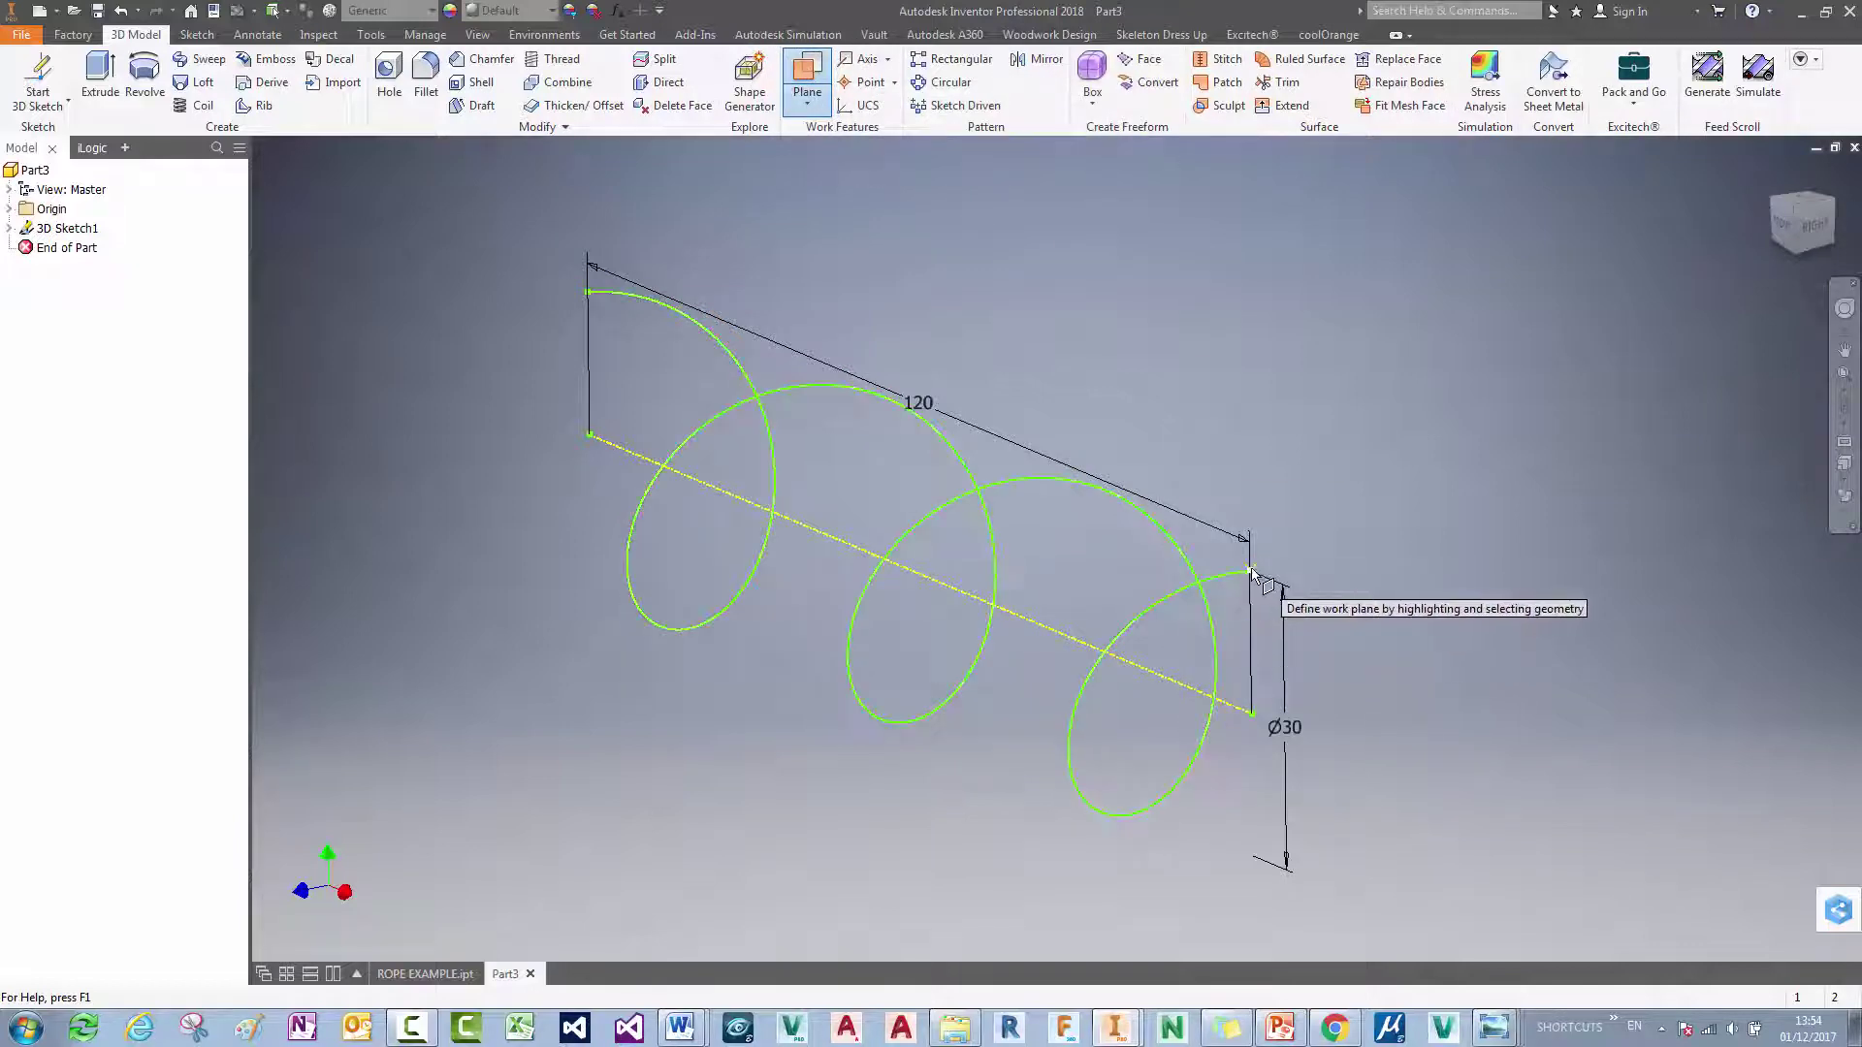
click(1250, 573)
click(1247, 574)
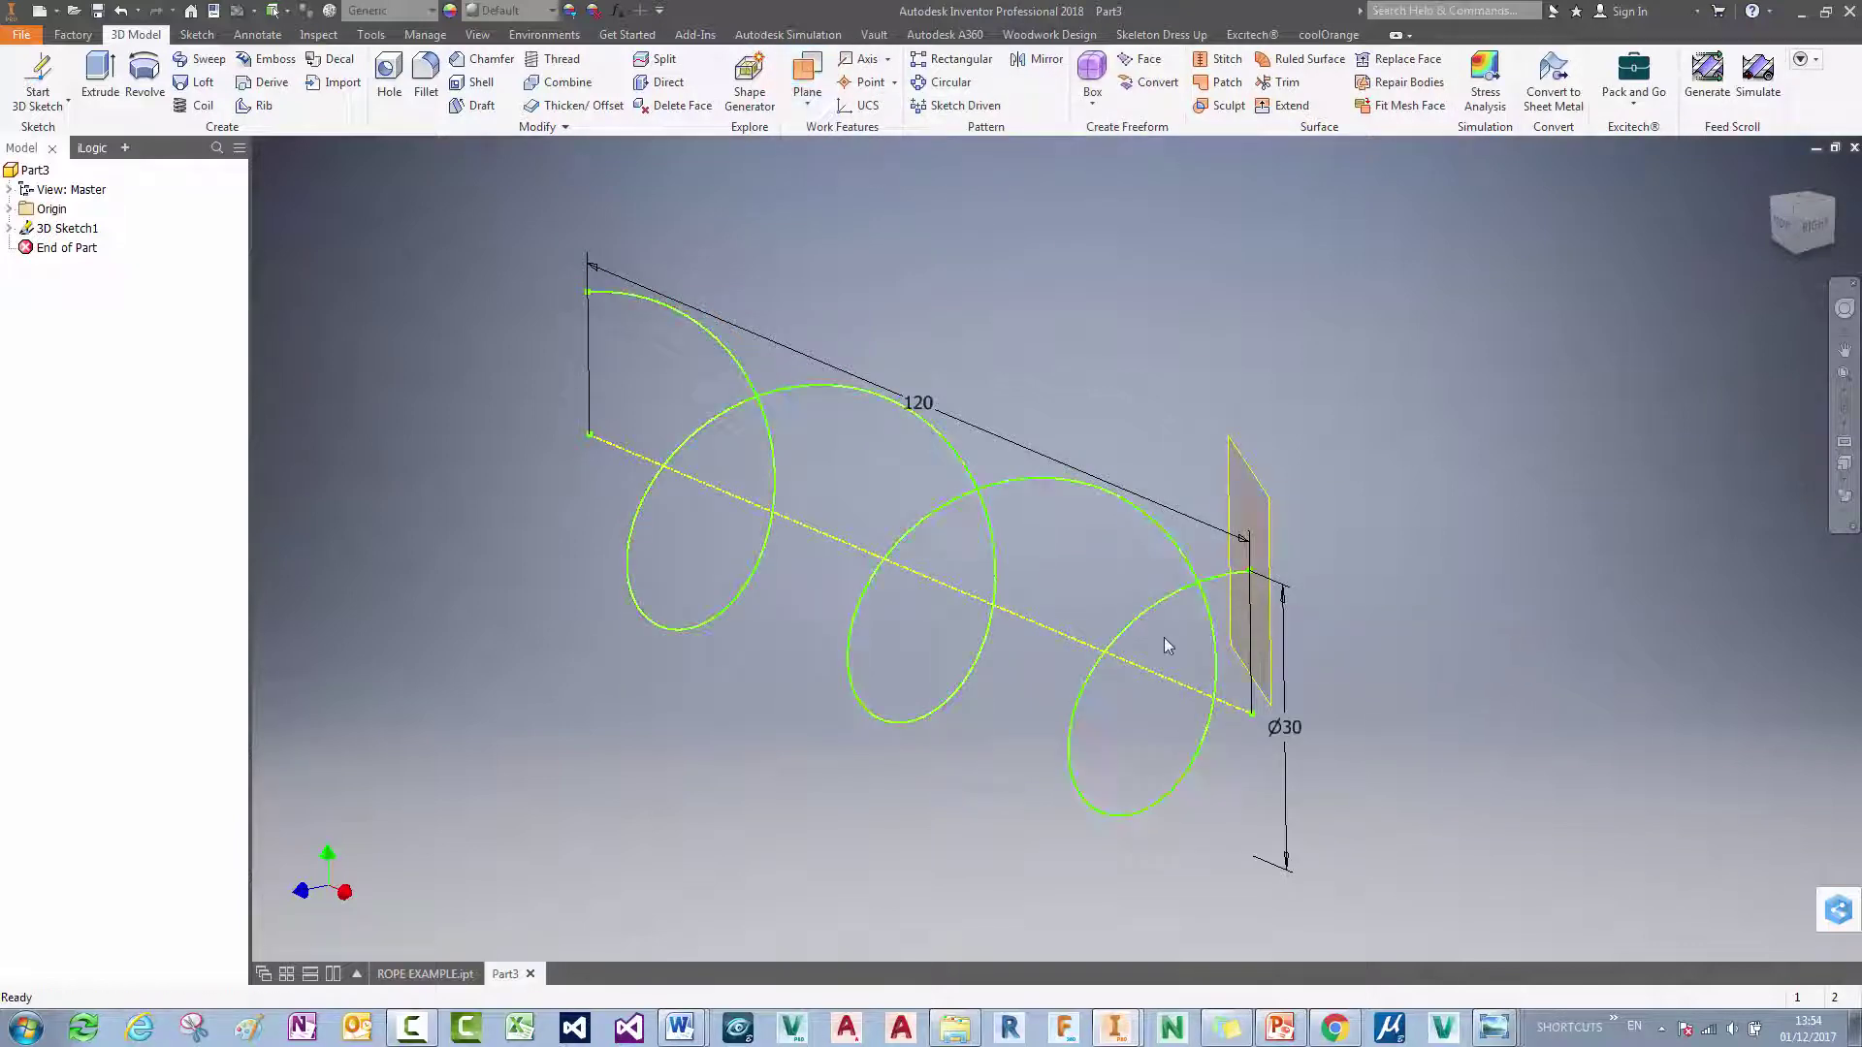
shift+middle_drag(1329, 392, 1393, 406)
Step: Start a 2D sketch on Work Plane1
click(1389, 404)
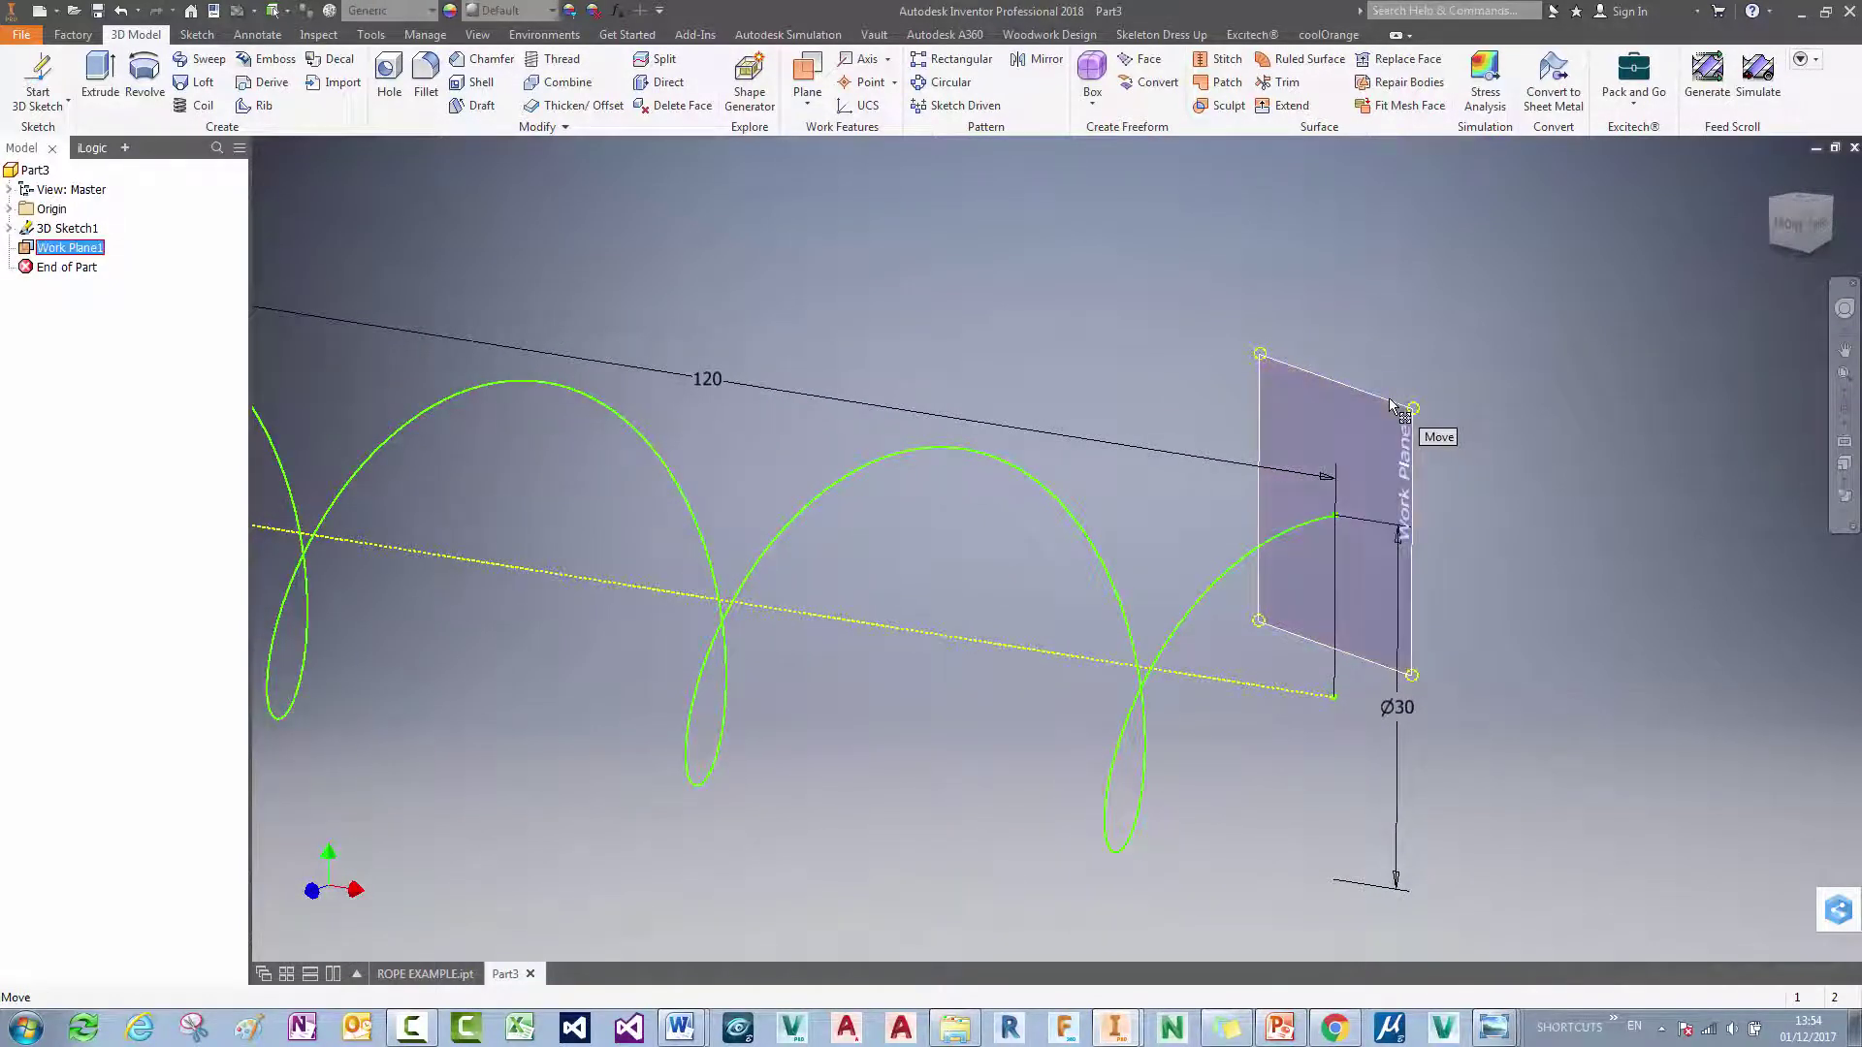
click(41, 101)
click(71, 141)
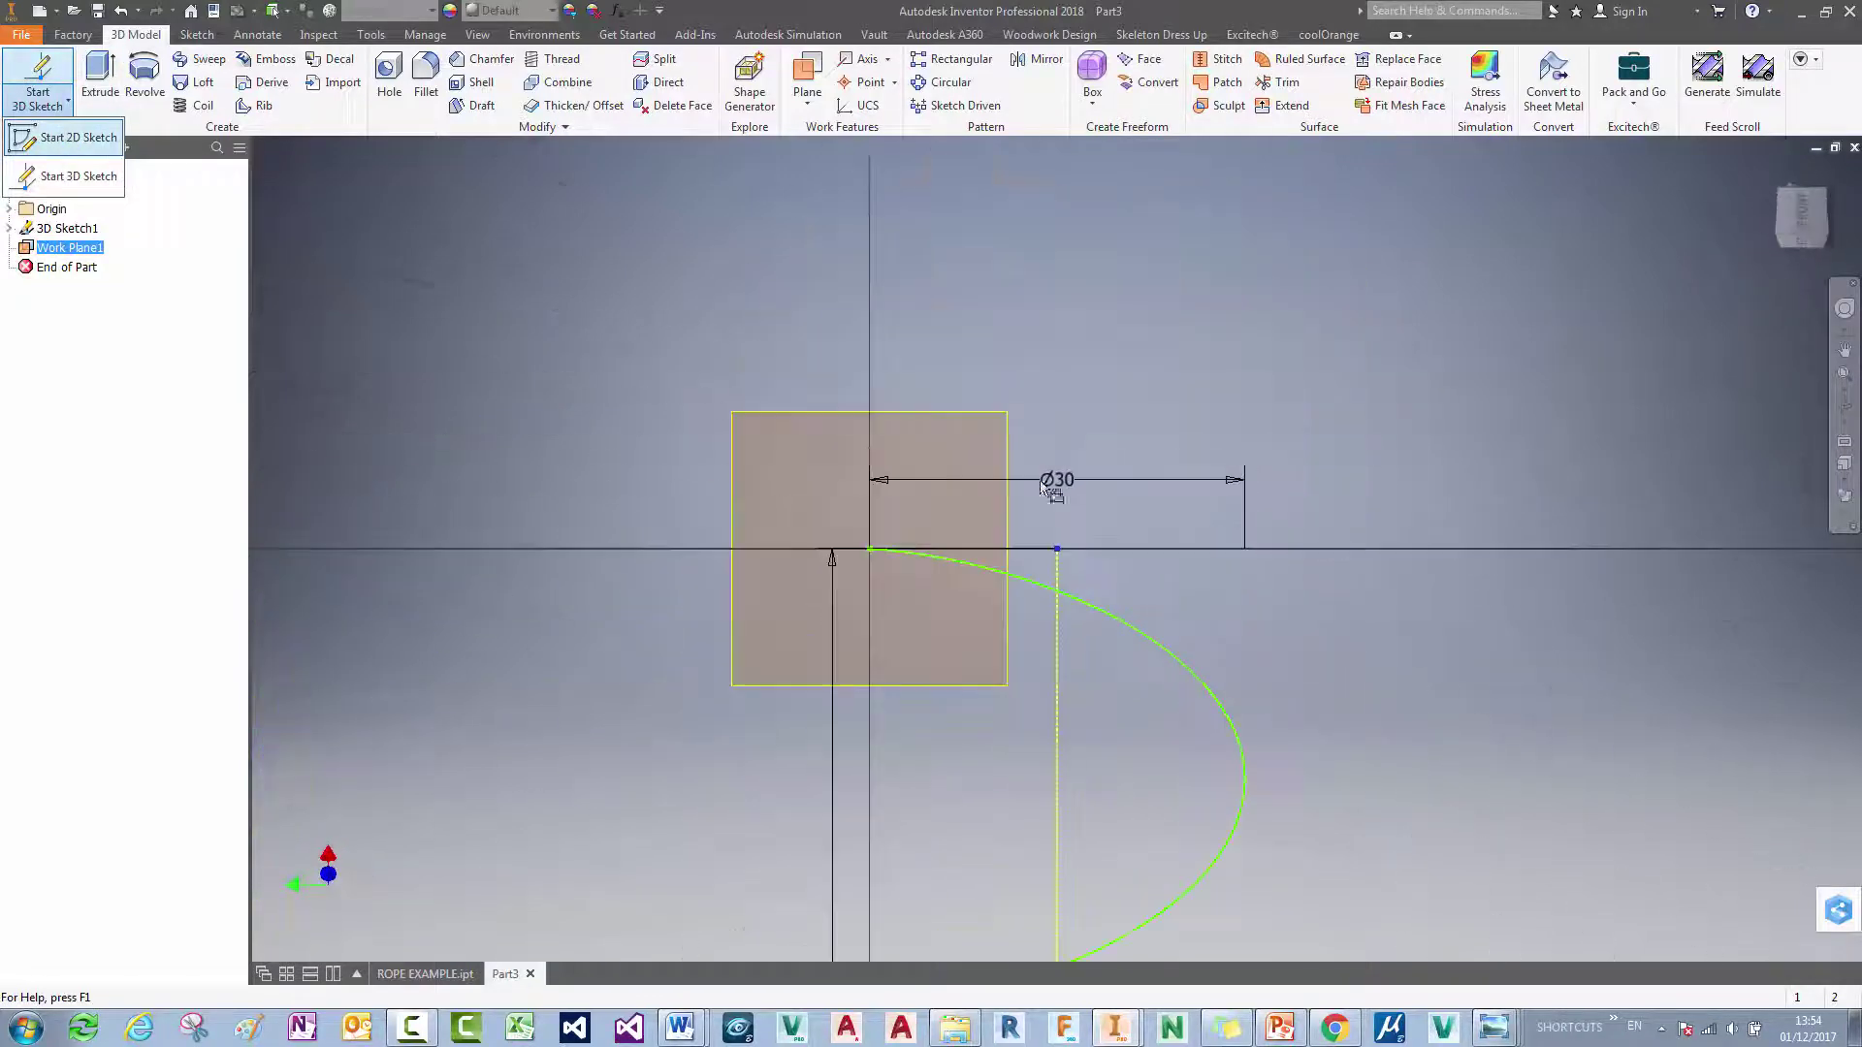
key(F6)
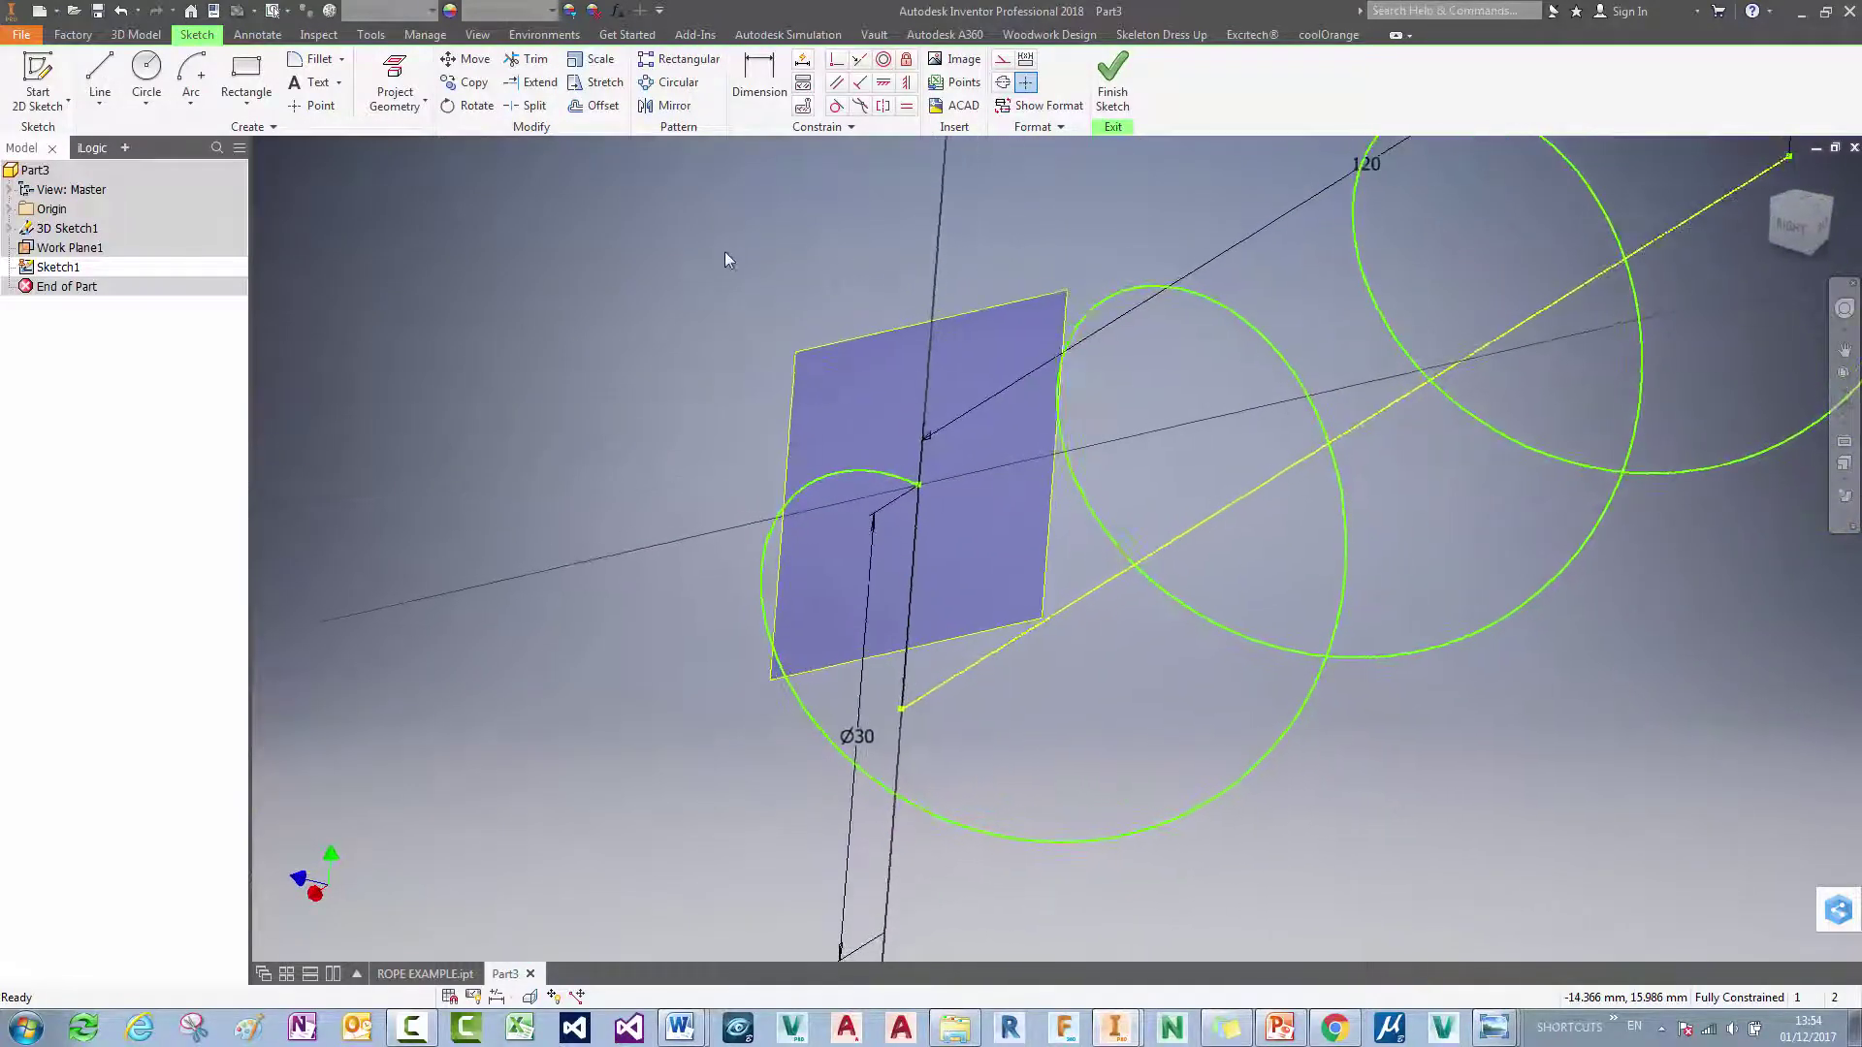
Step: Draw a circle at the helix end with diameter ThreadSize (18 mm)
click(146, 69)
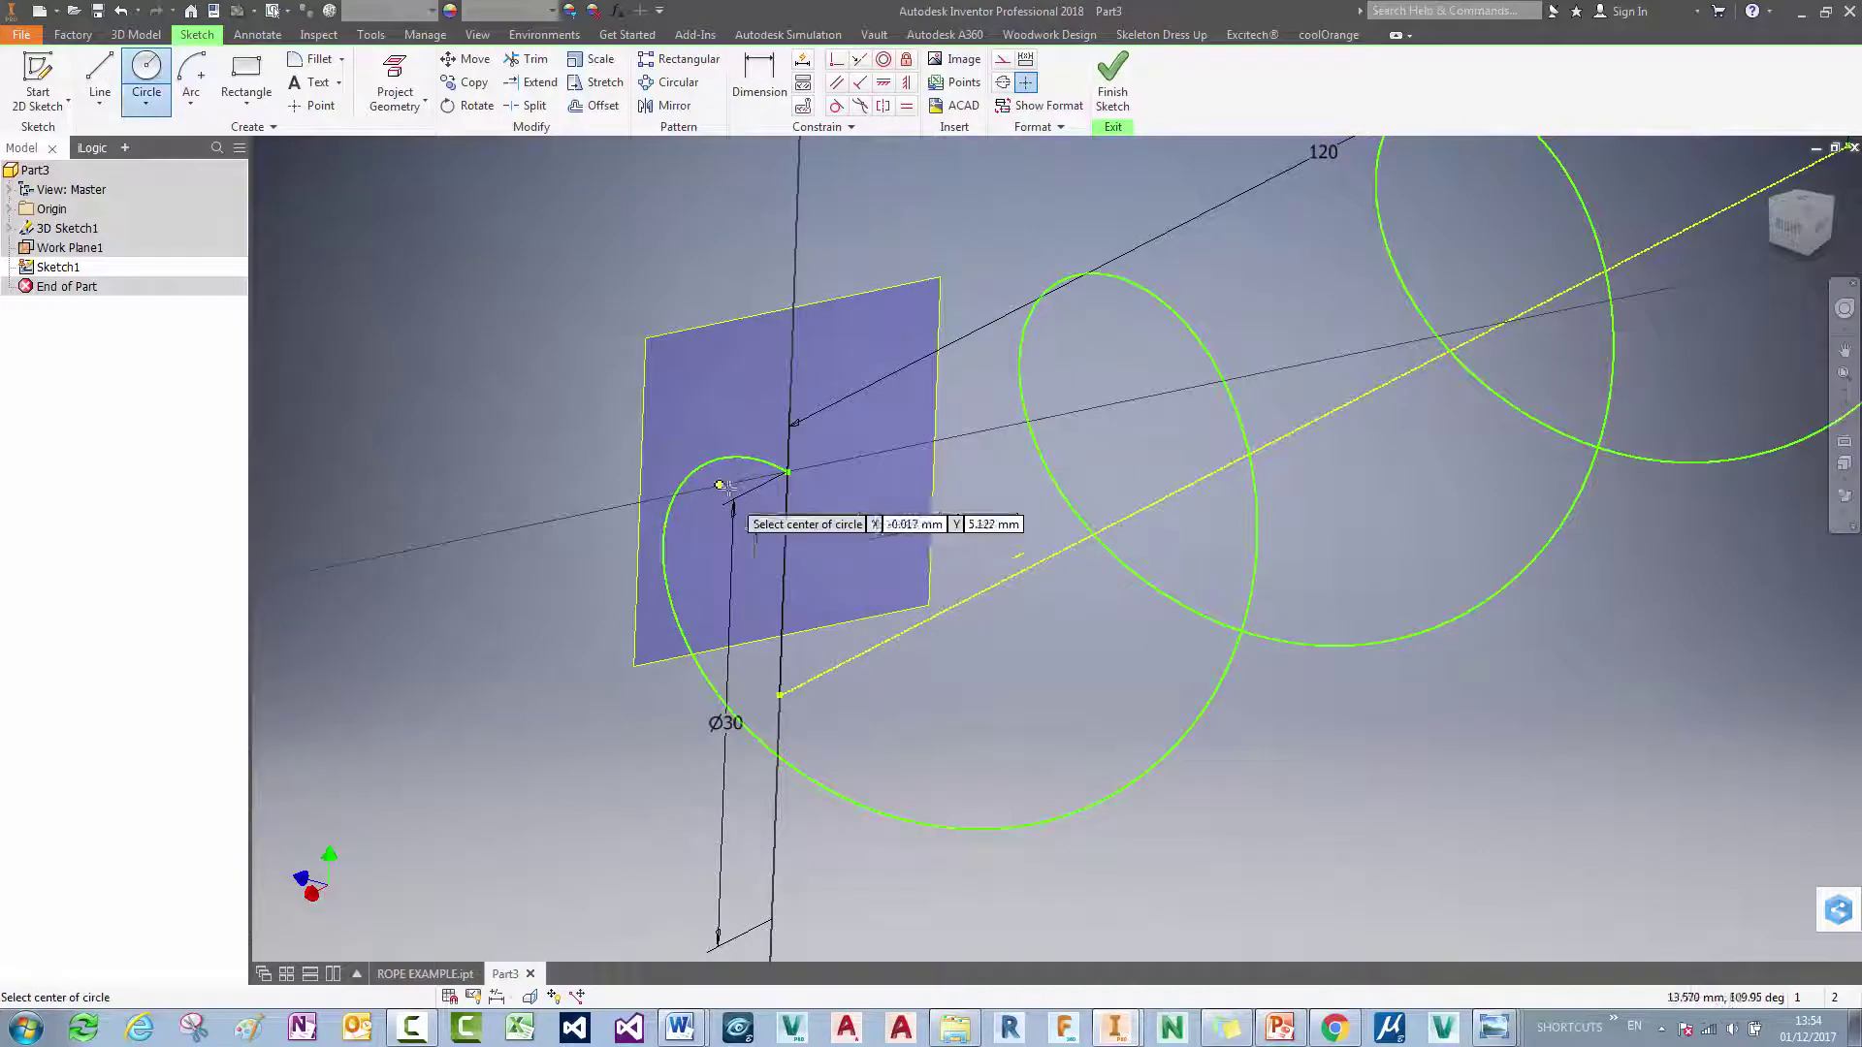
click(787, 472)
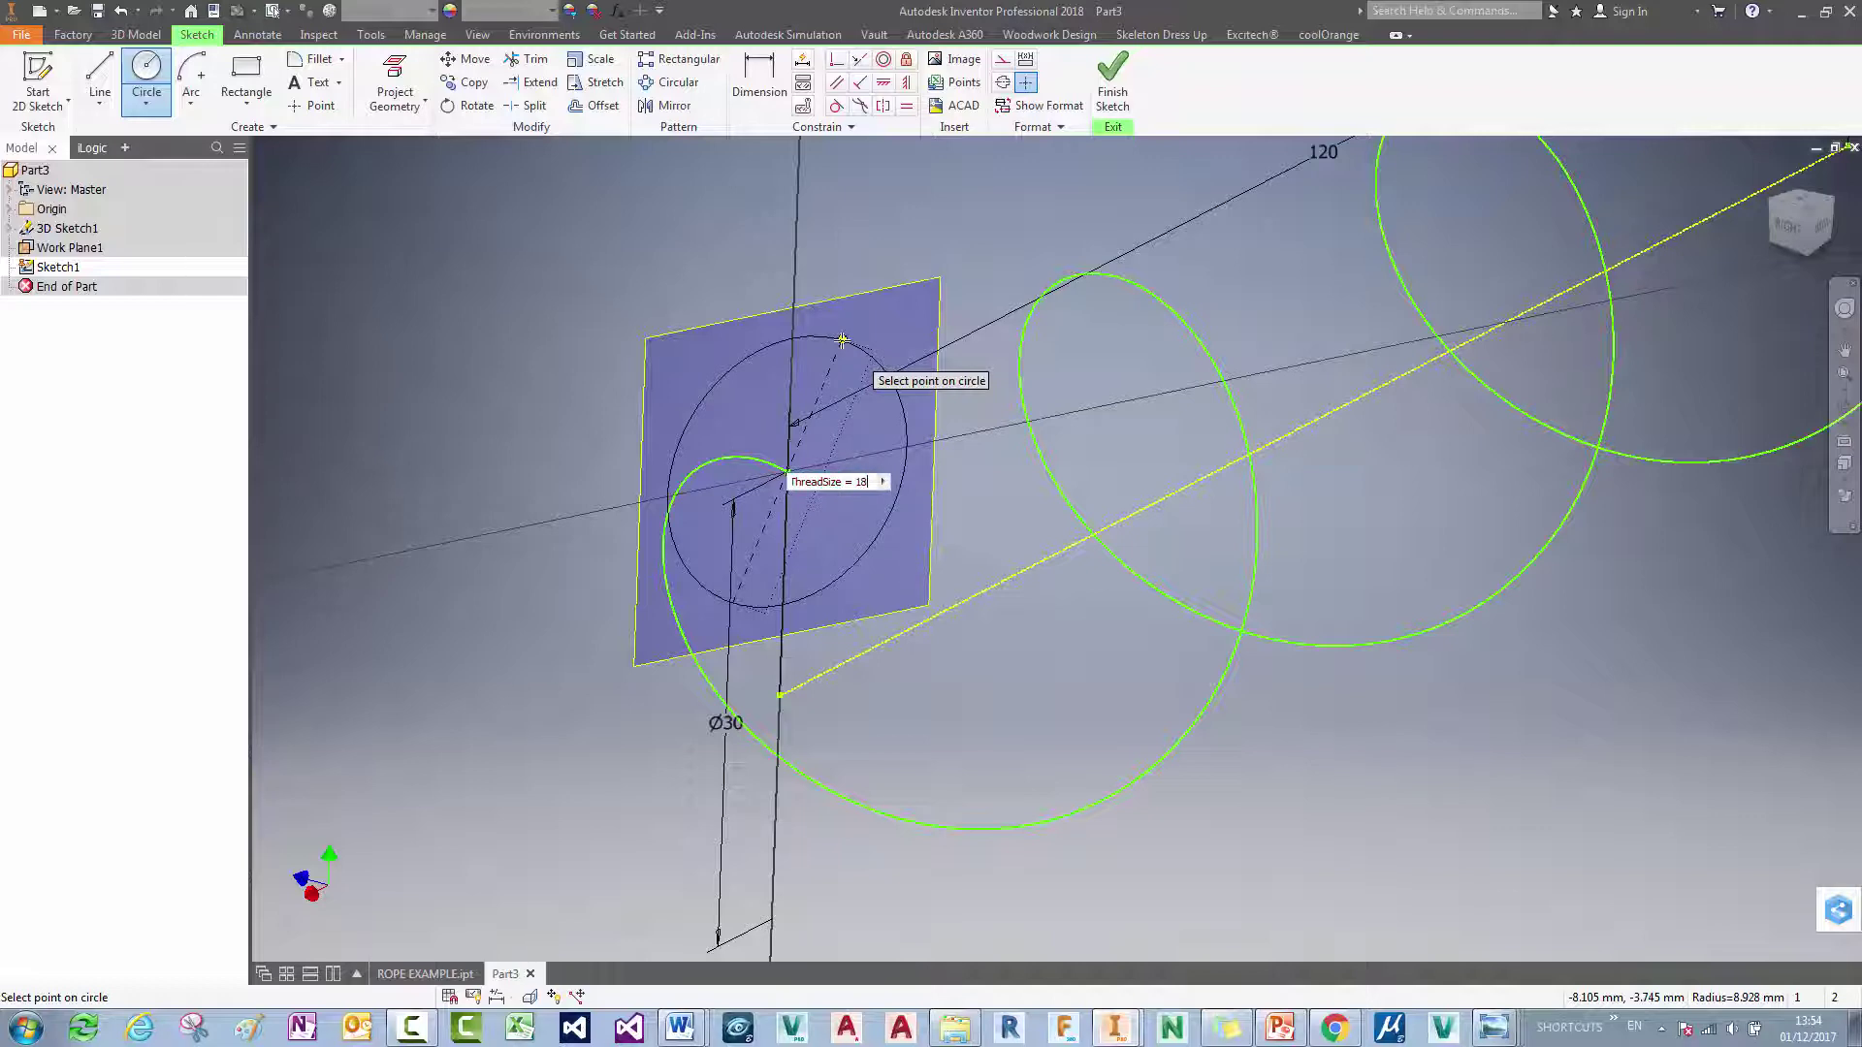
key(Return)
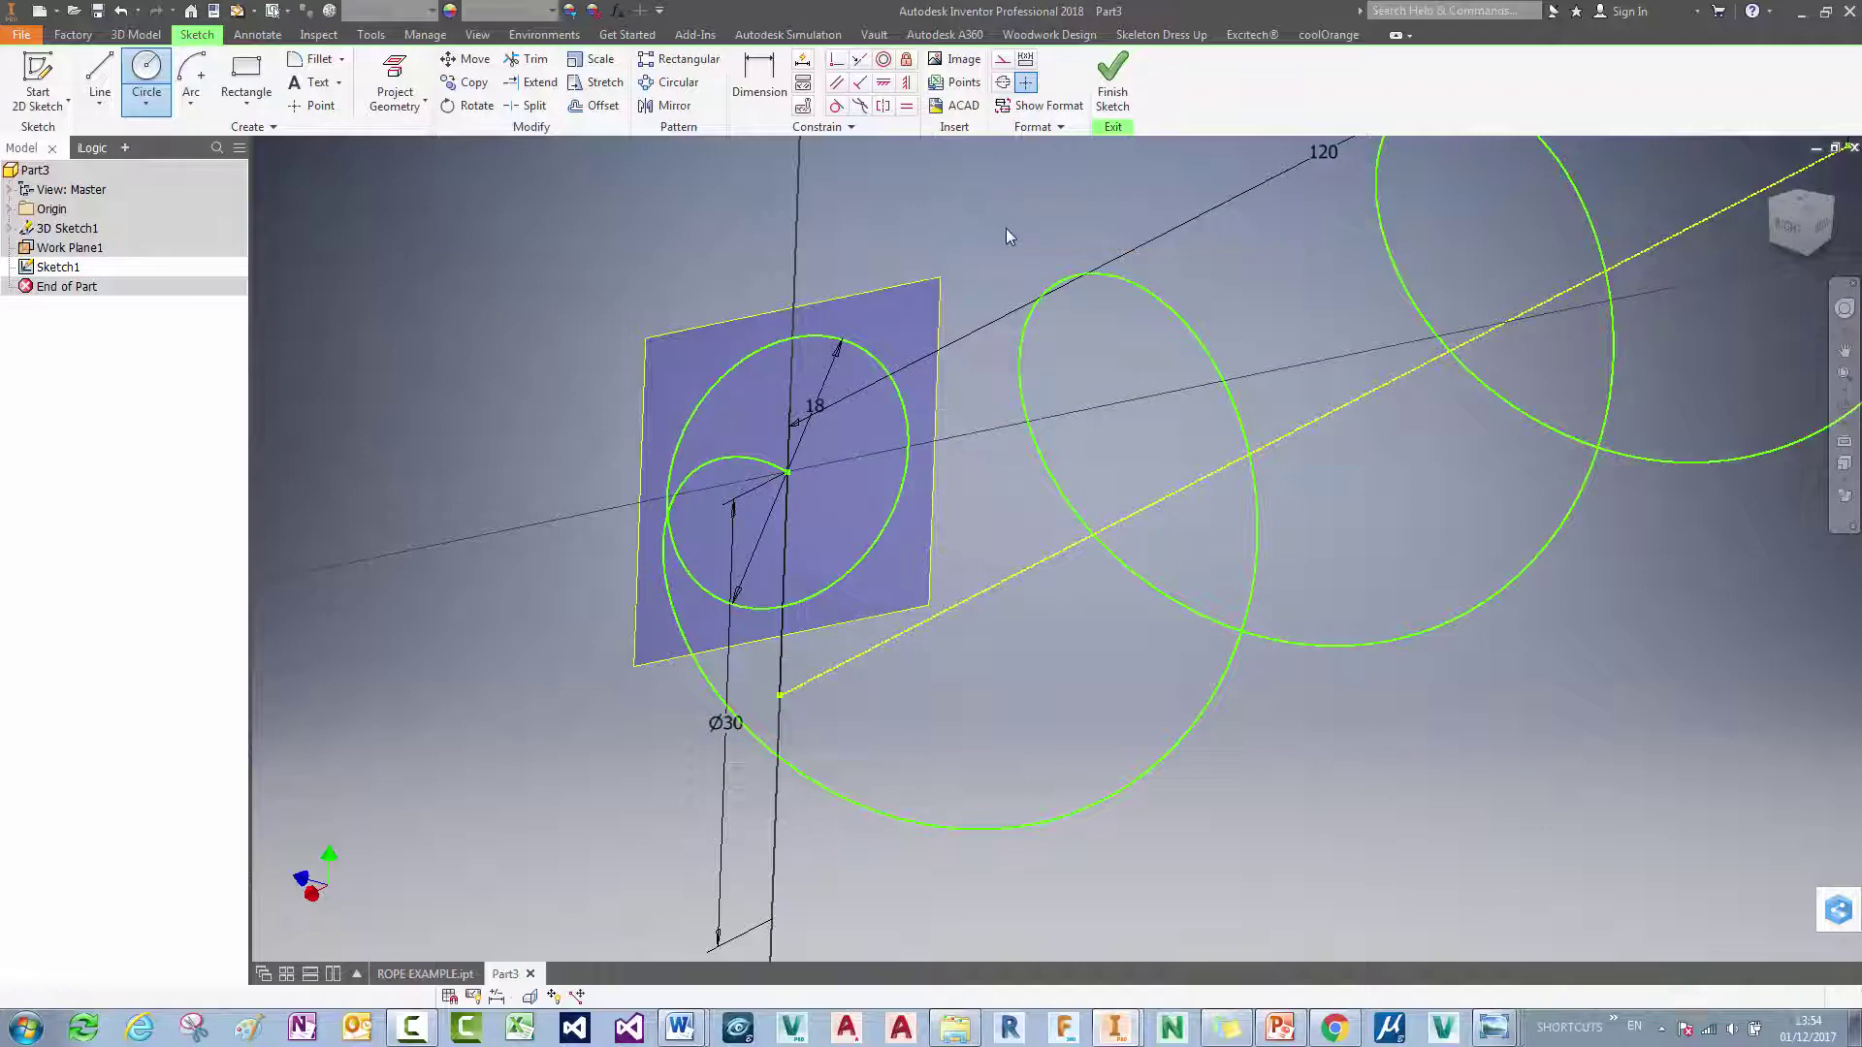
key(Escape)
Step: Make the 18 mm circle's centre coincident with the helix start point
click(855, 351)
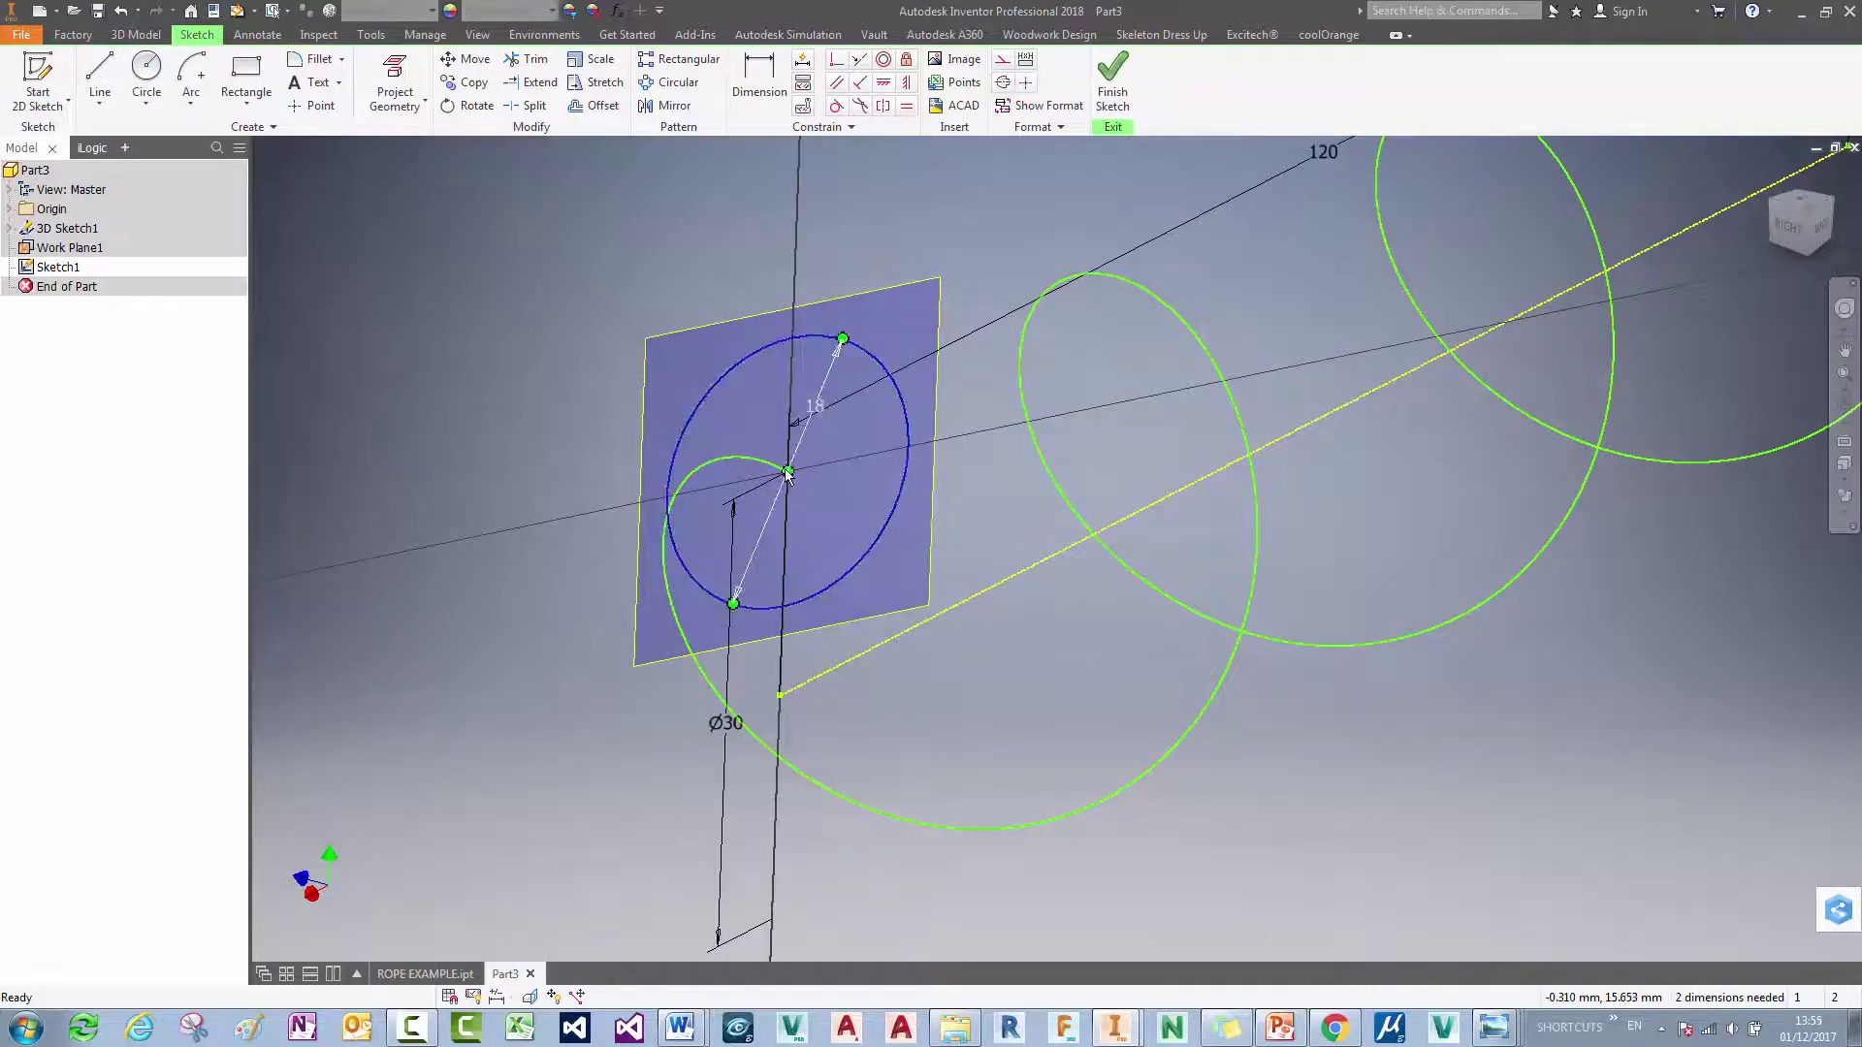
drag(789, 475, 874, 394)
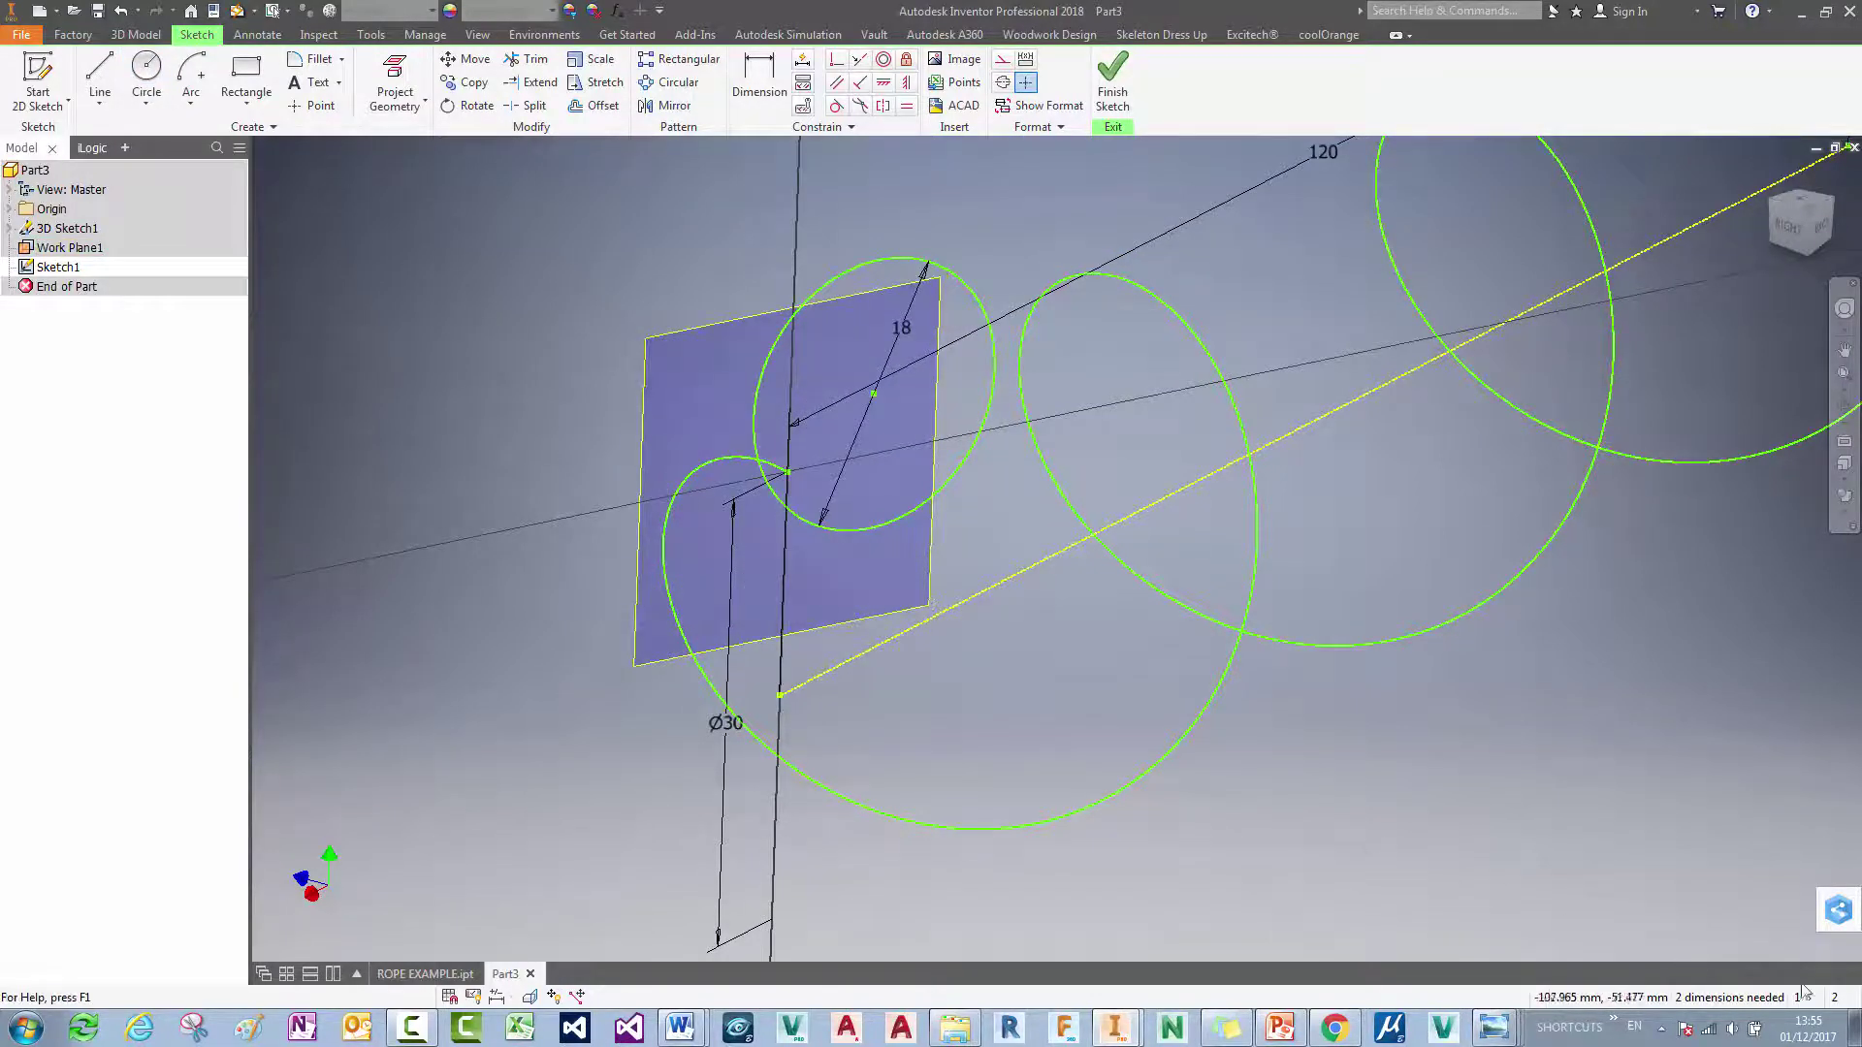
middle_drag(1196, 618, 1212, 667)
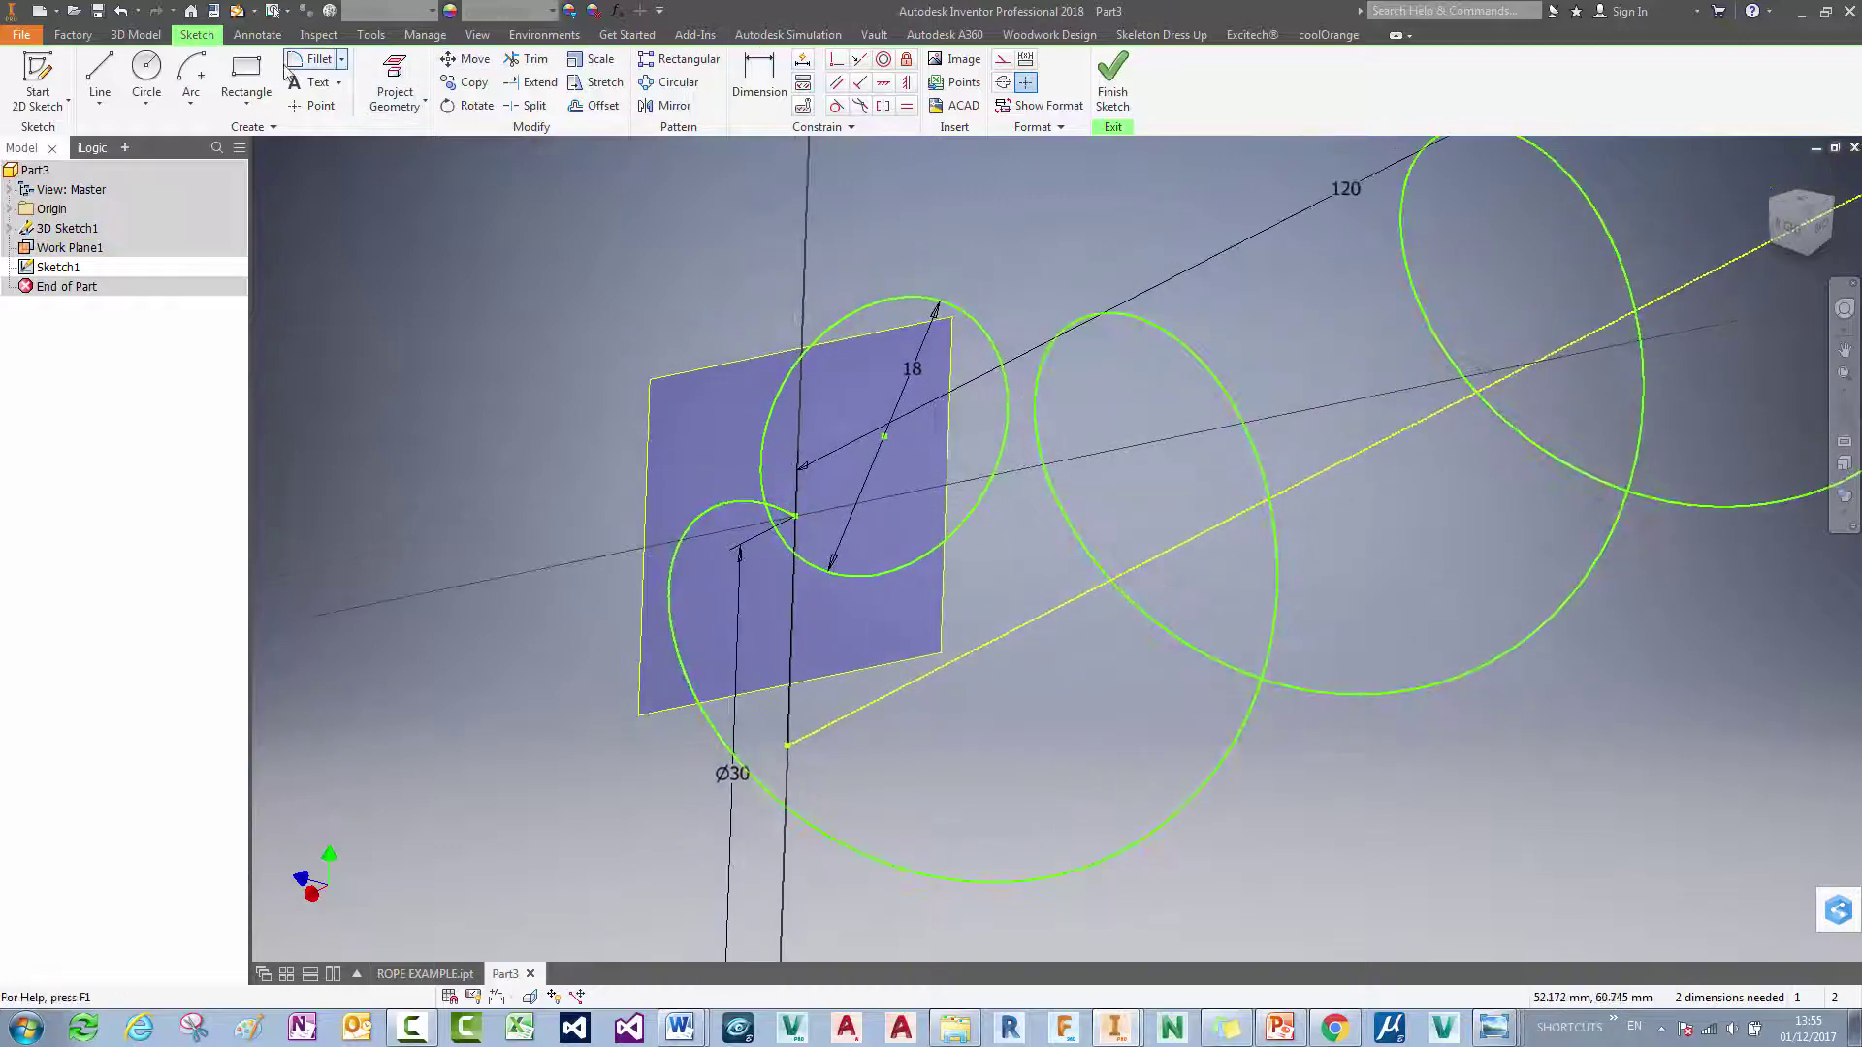
click(836, 61)
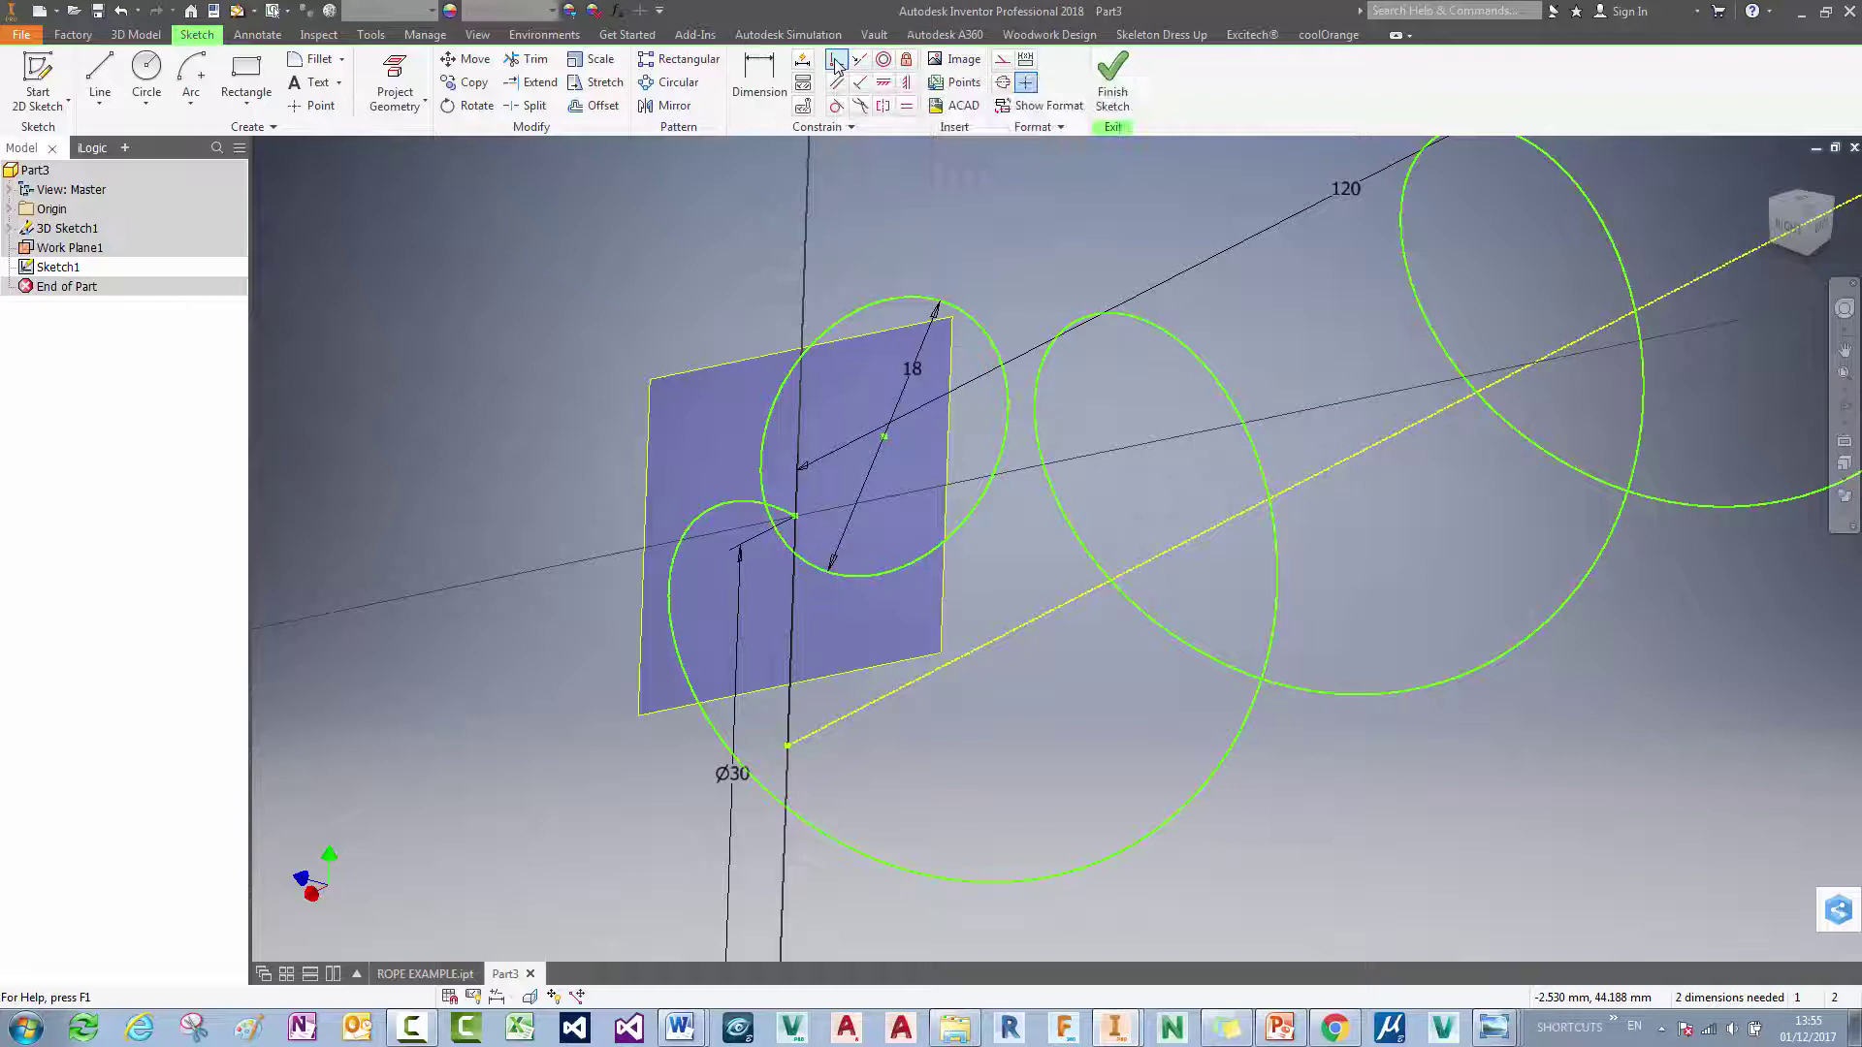
click(881, 440)
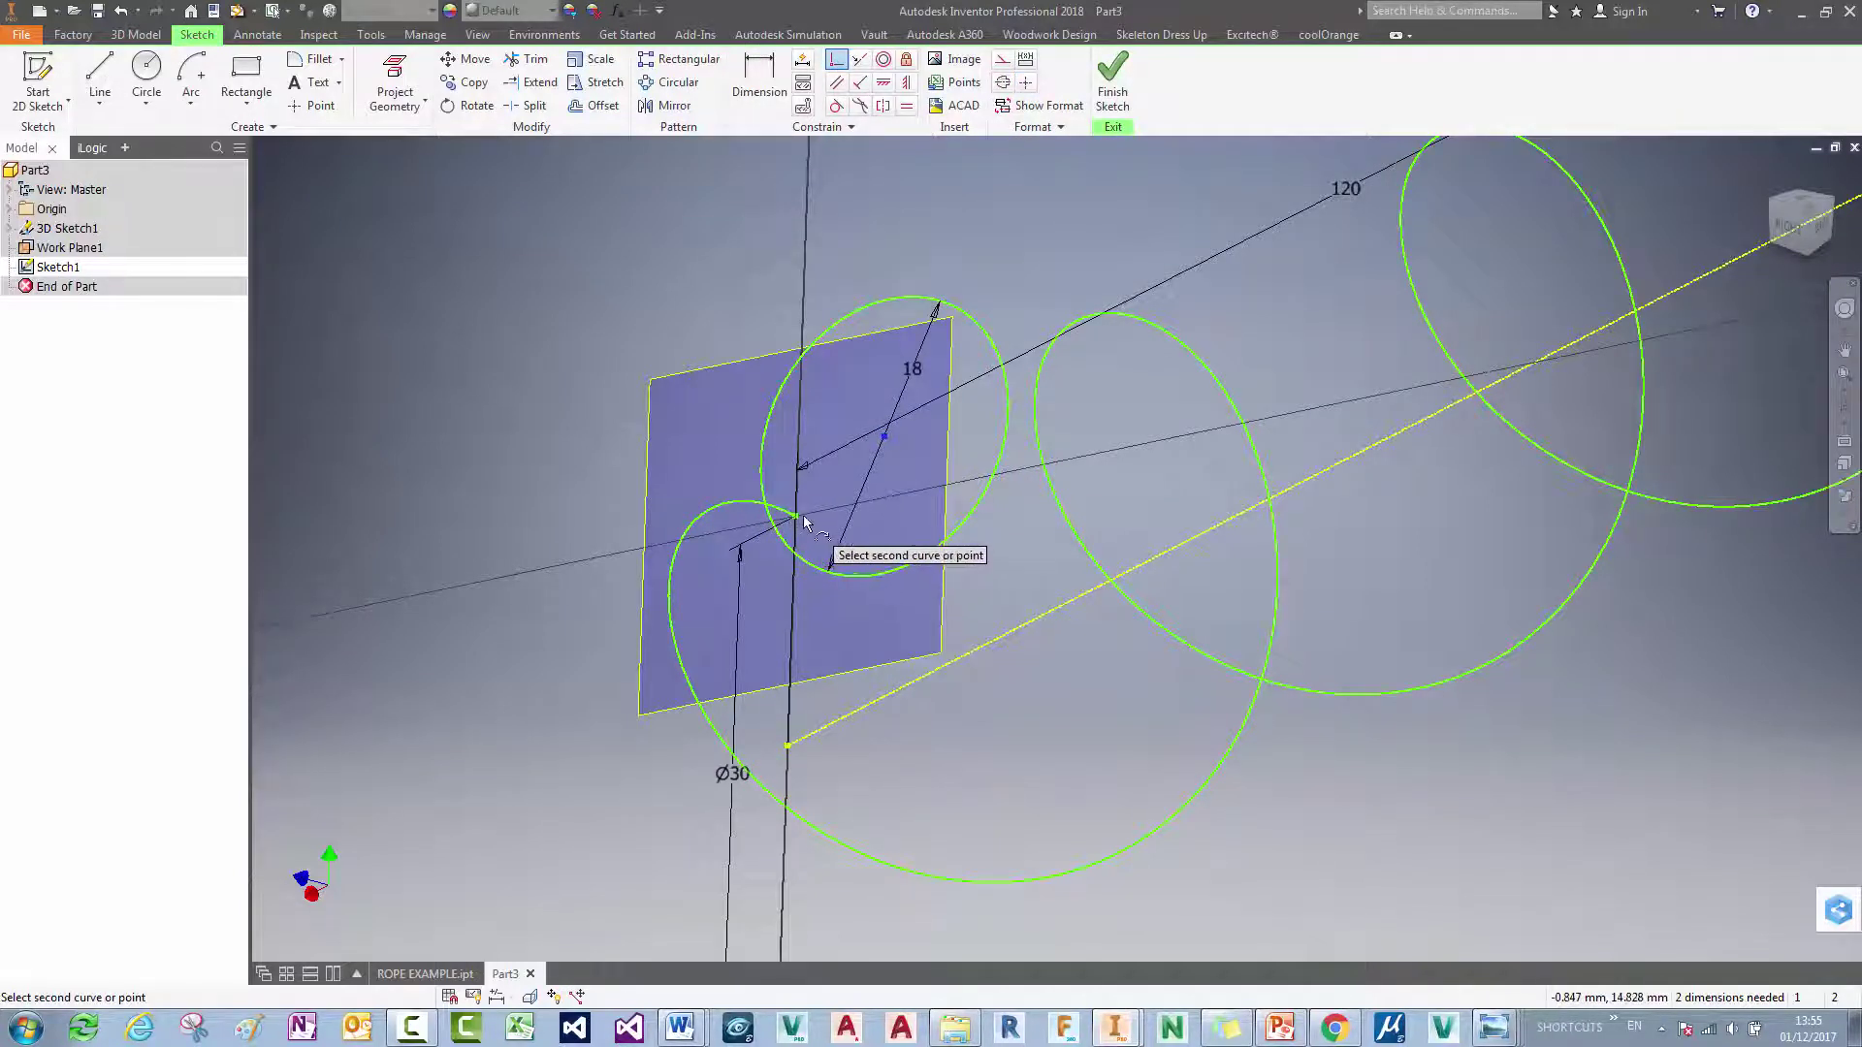
key(Escape)
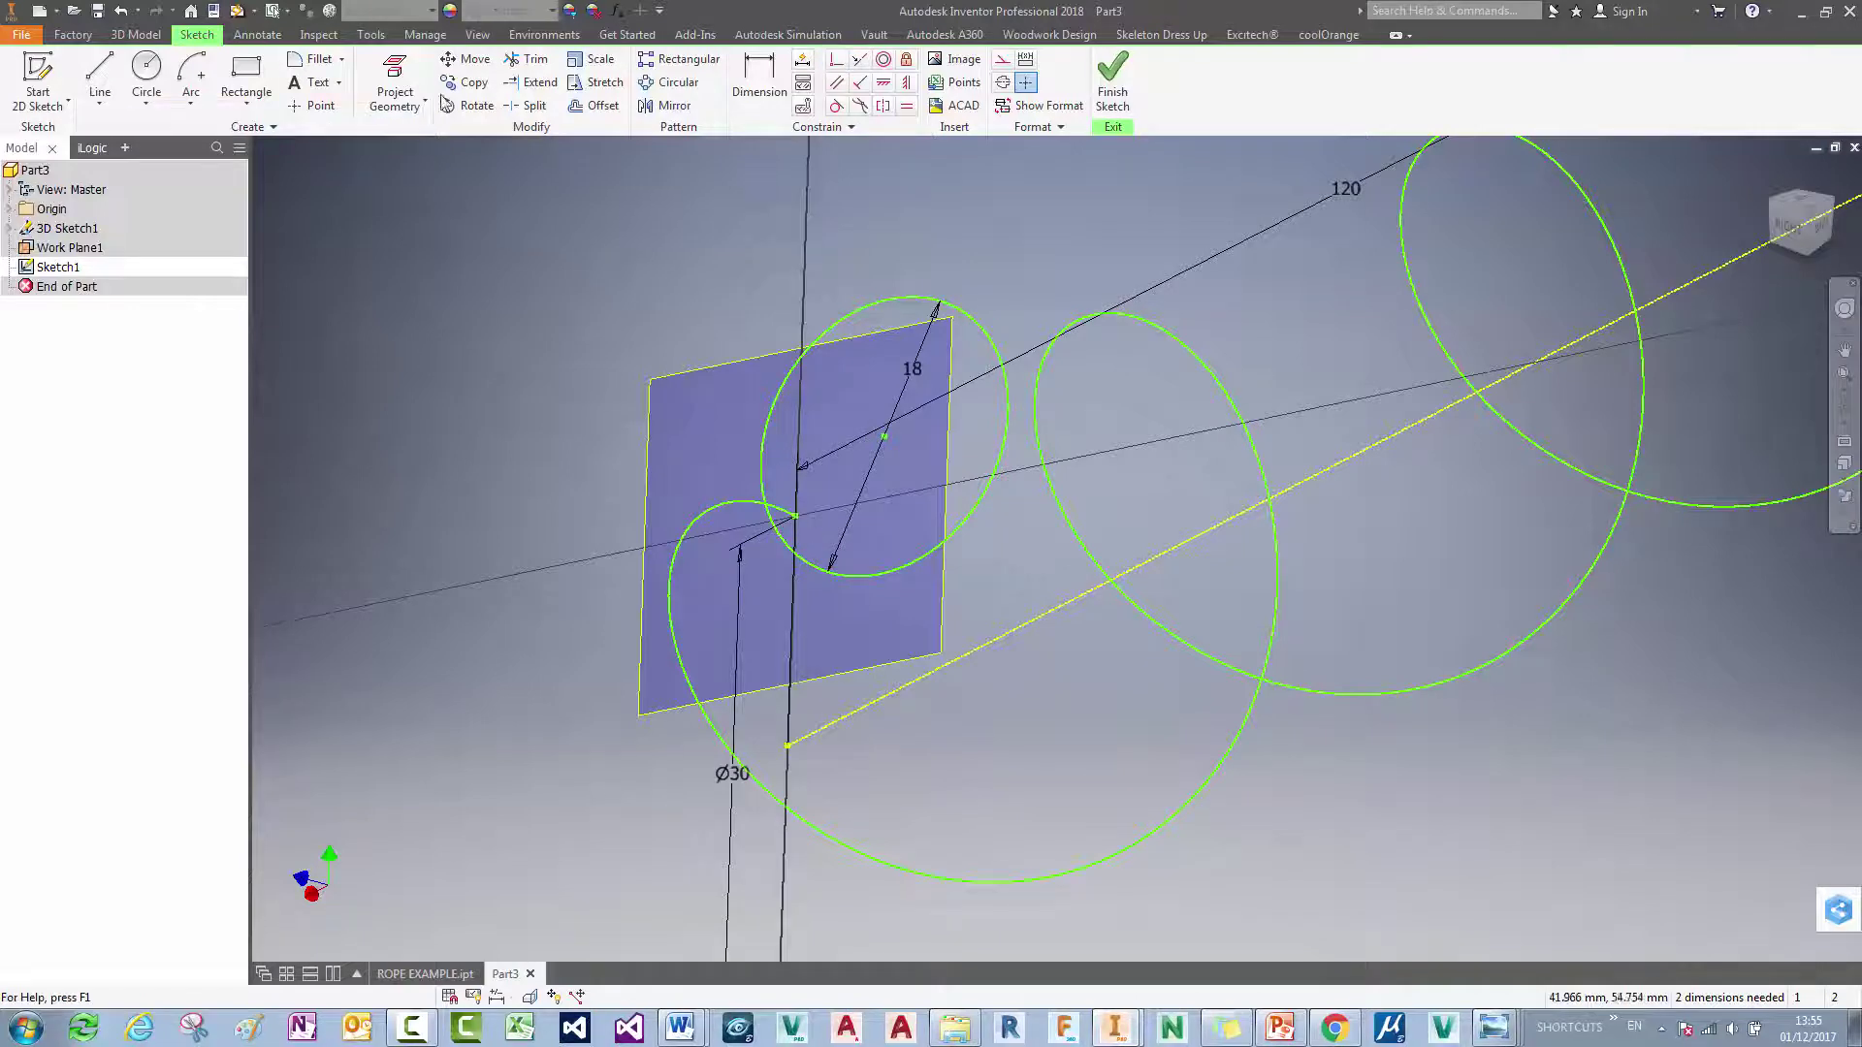
click(403, 68)
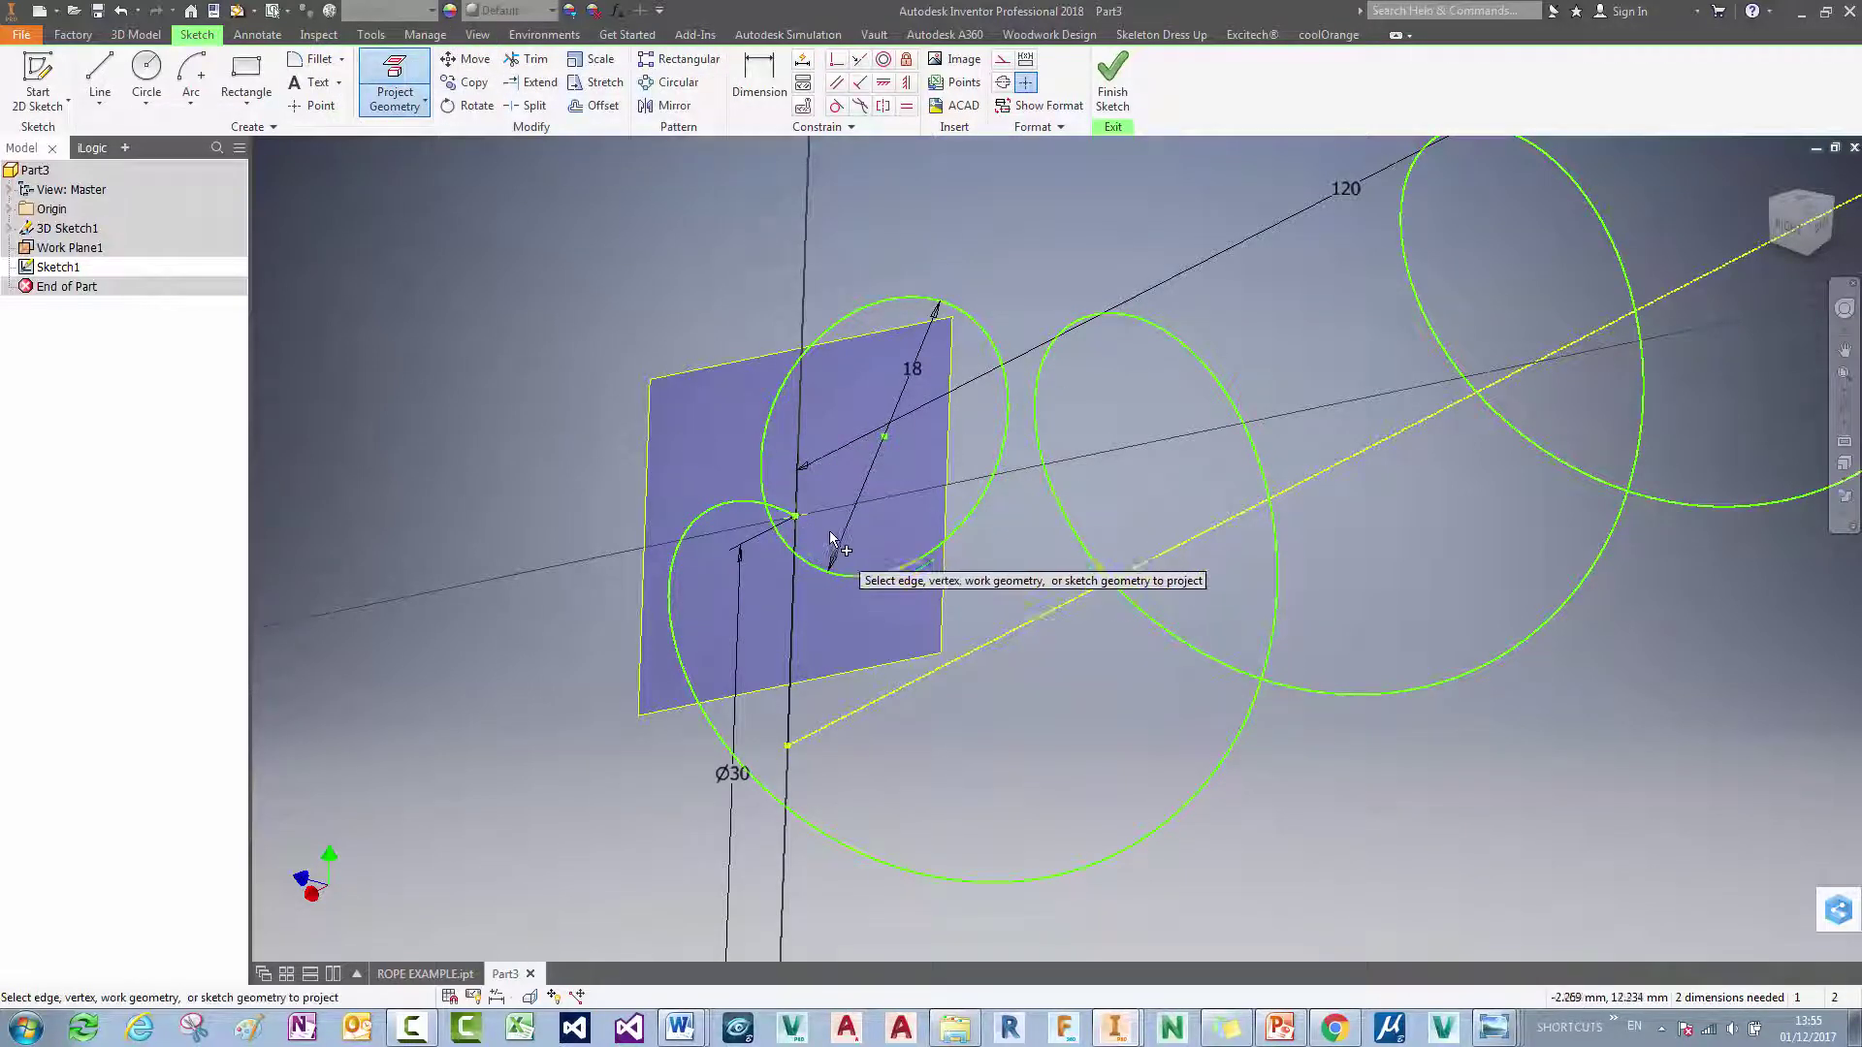
key(Escape)
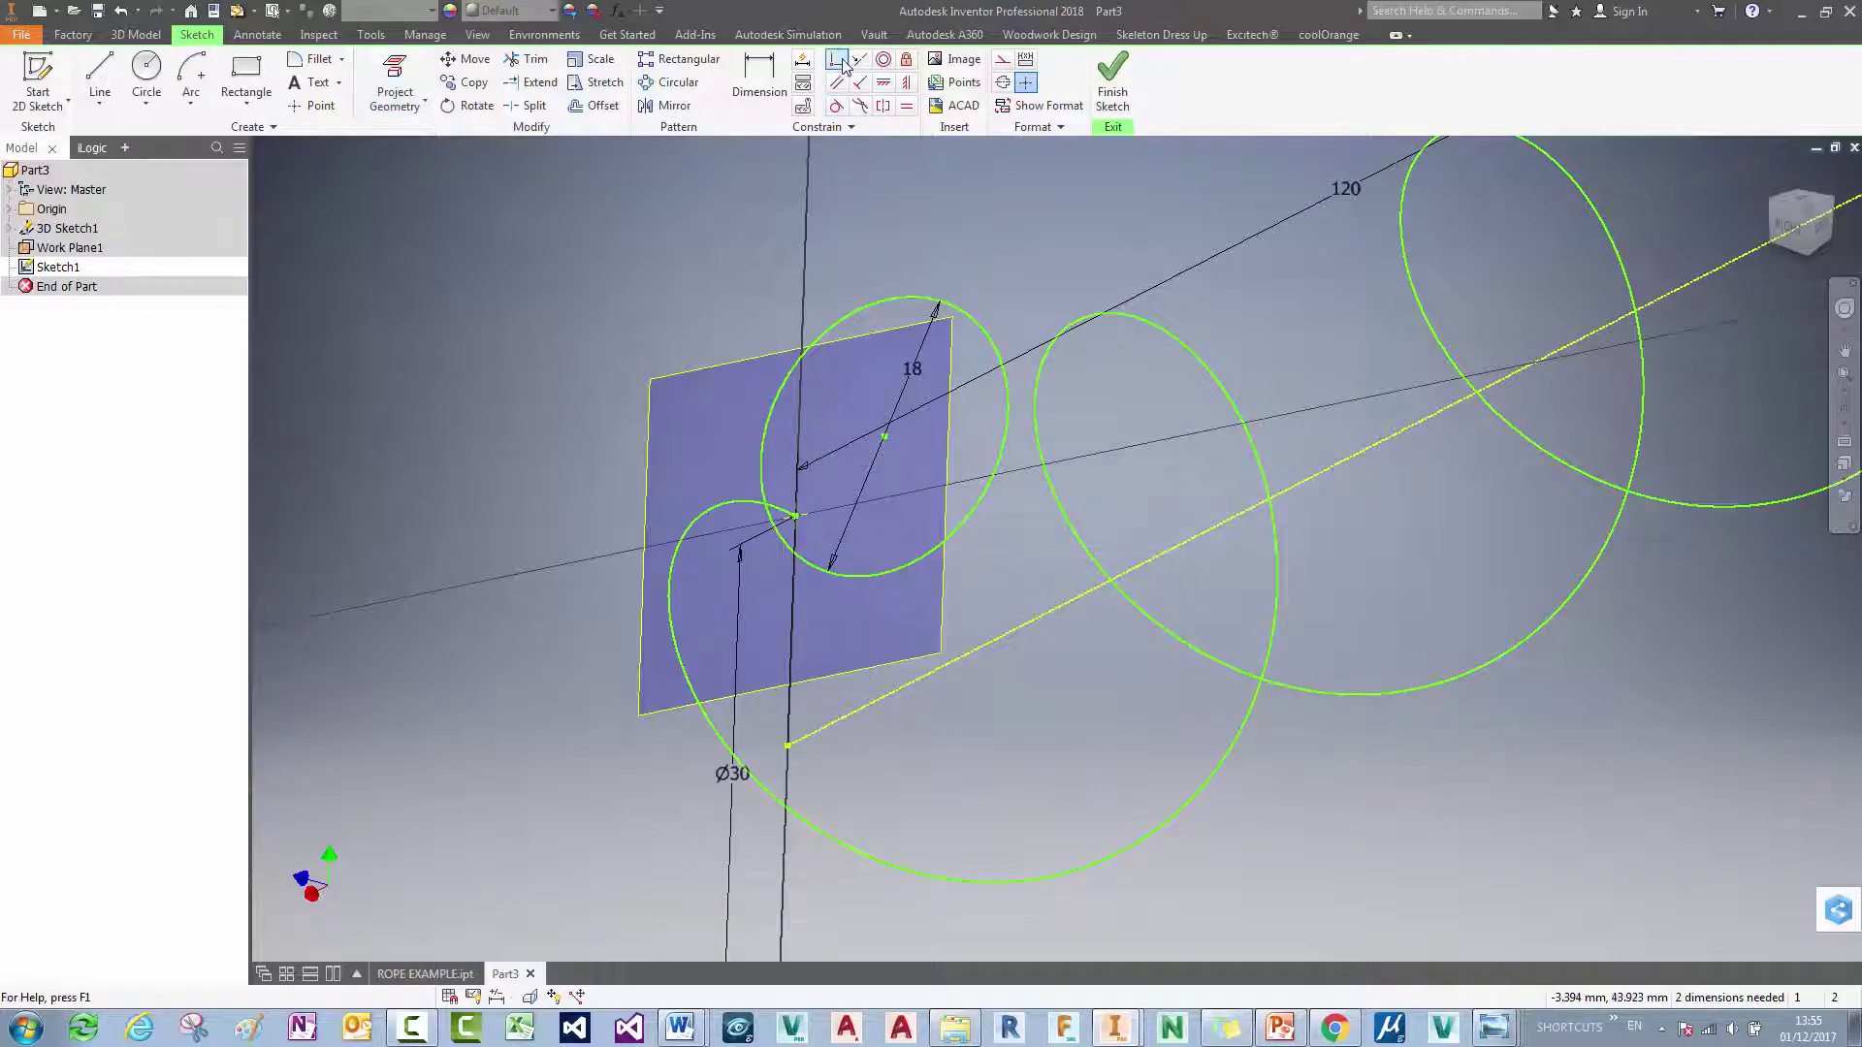
click(841, 62)
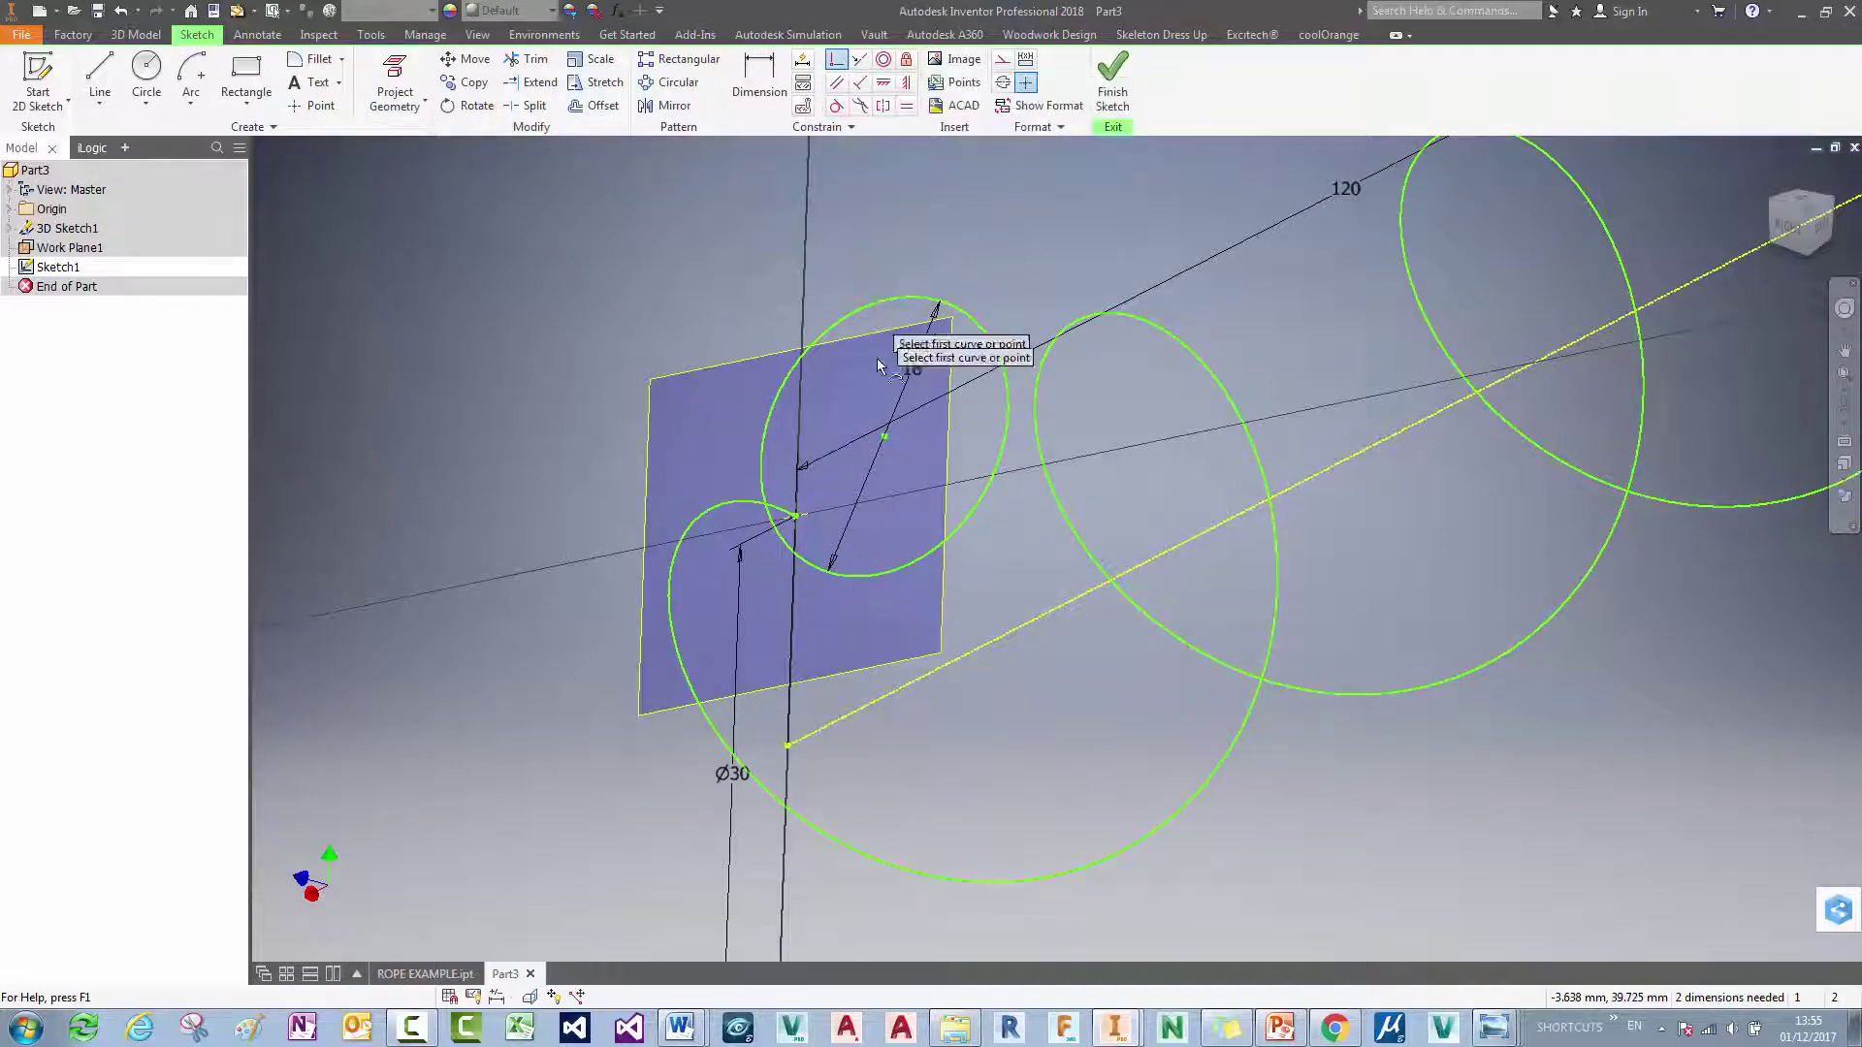
click(884, 438)
click(797, 512)
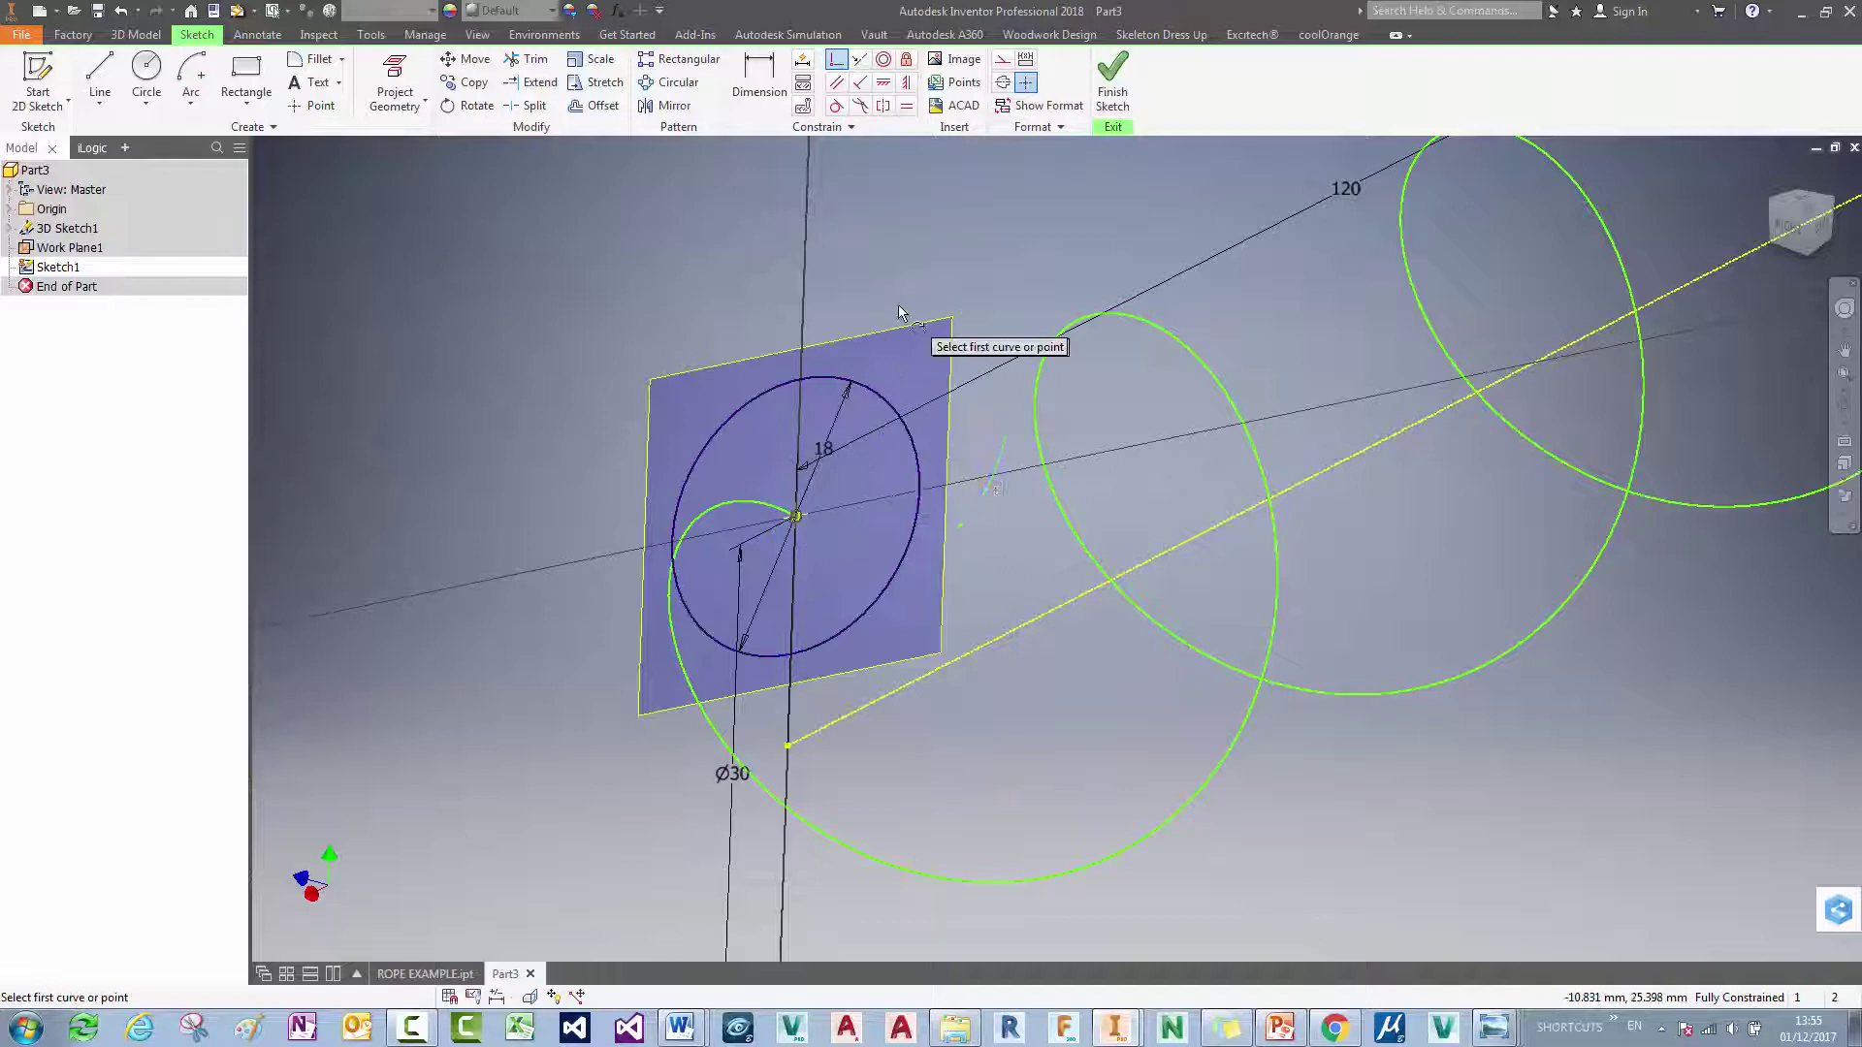
key(Escape)
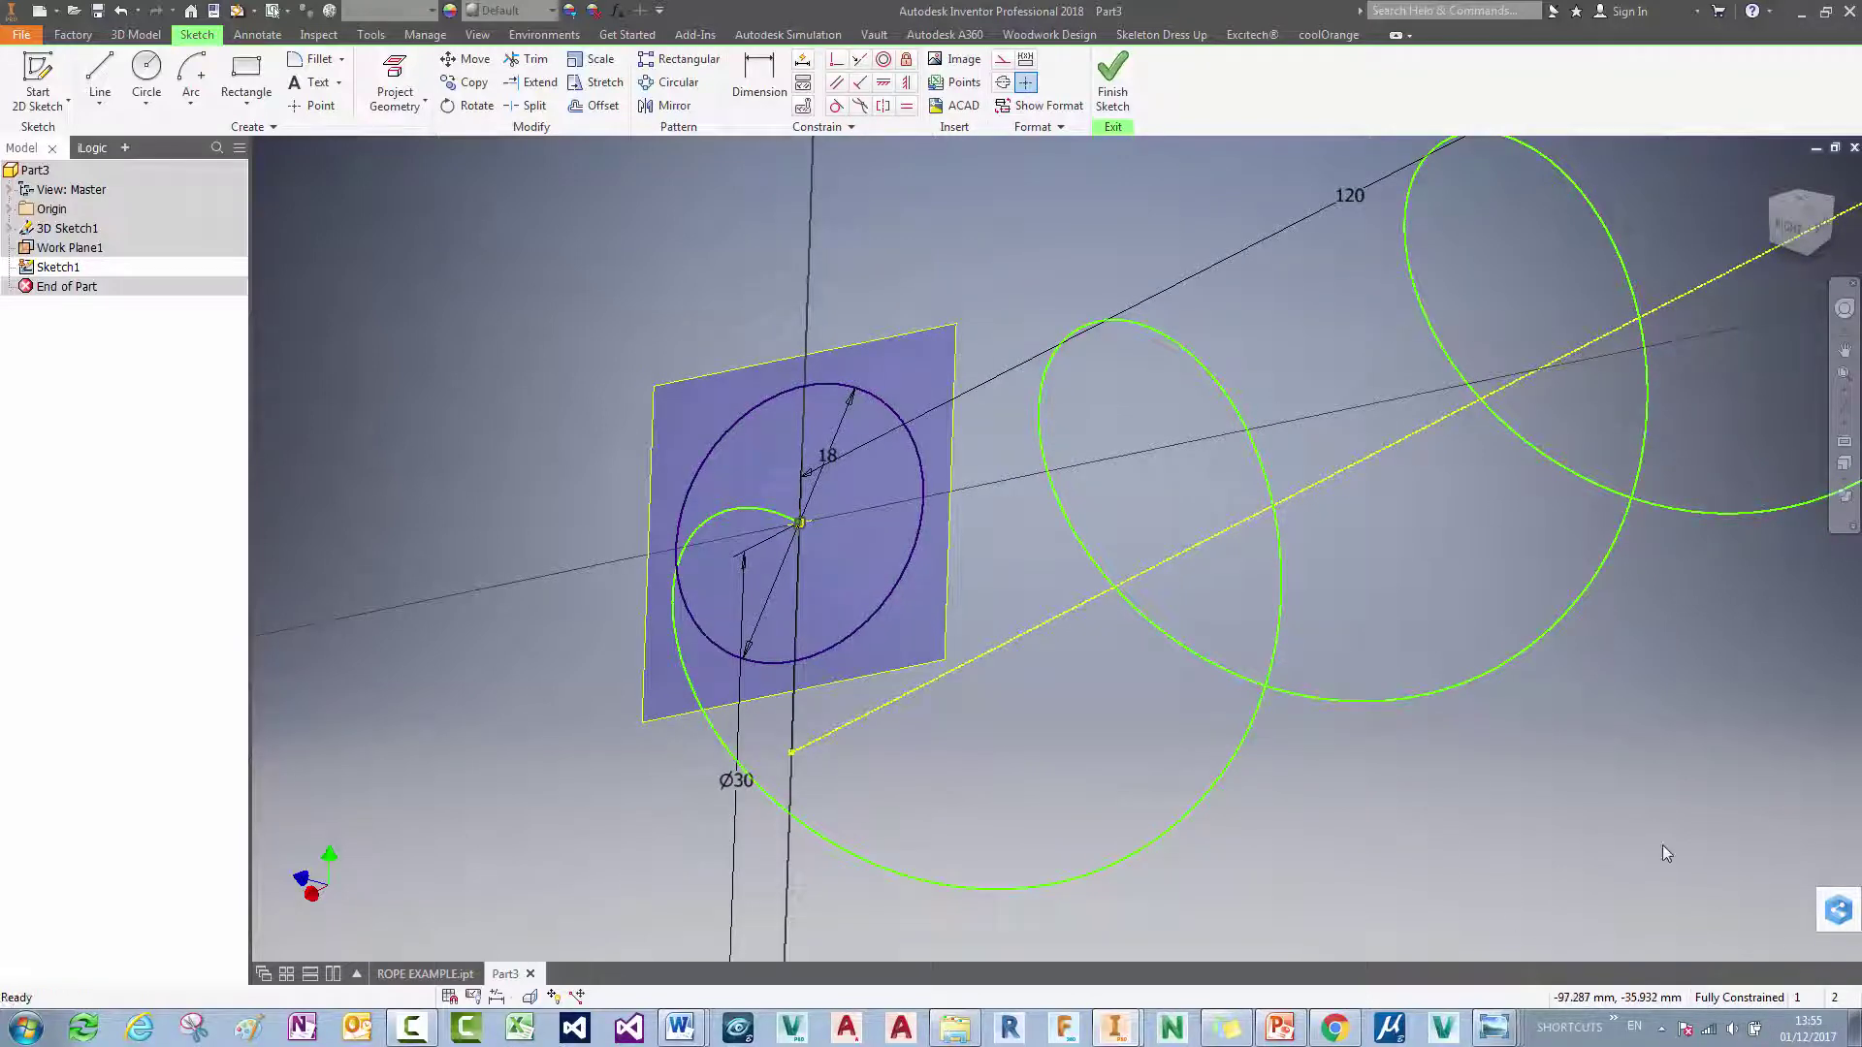
Step: Finish the sketch and sweep the 18 mm circle along the helix into a solid coil
click(1116, 85)
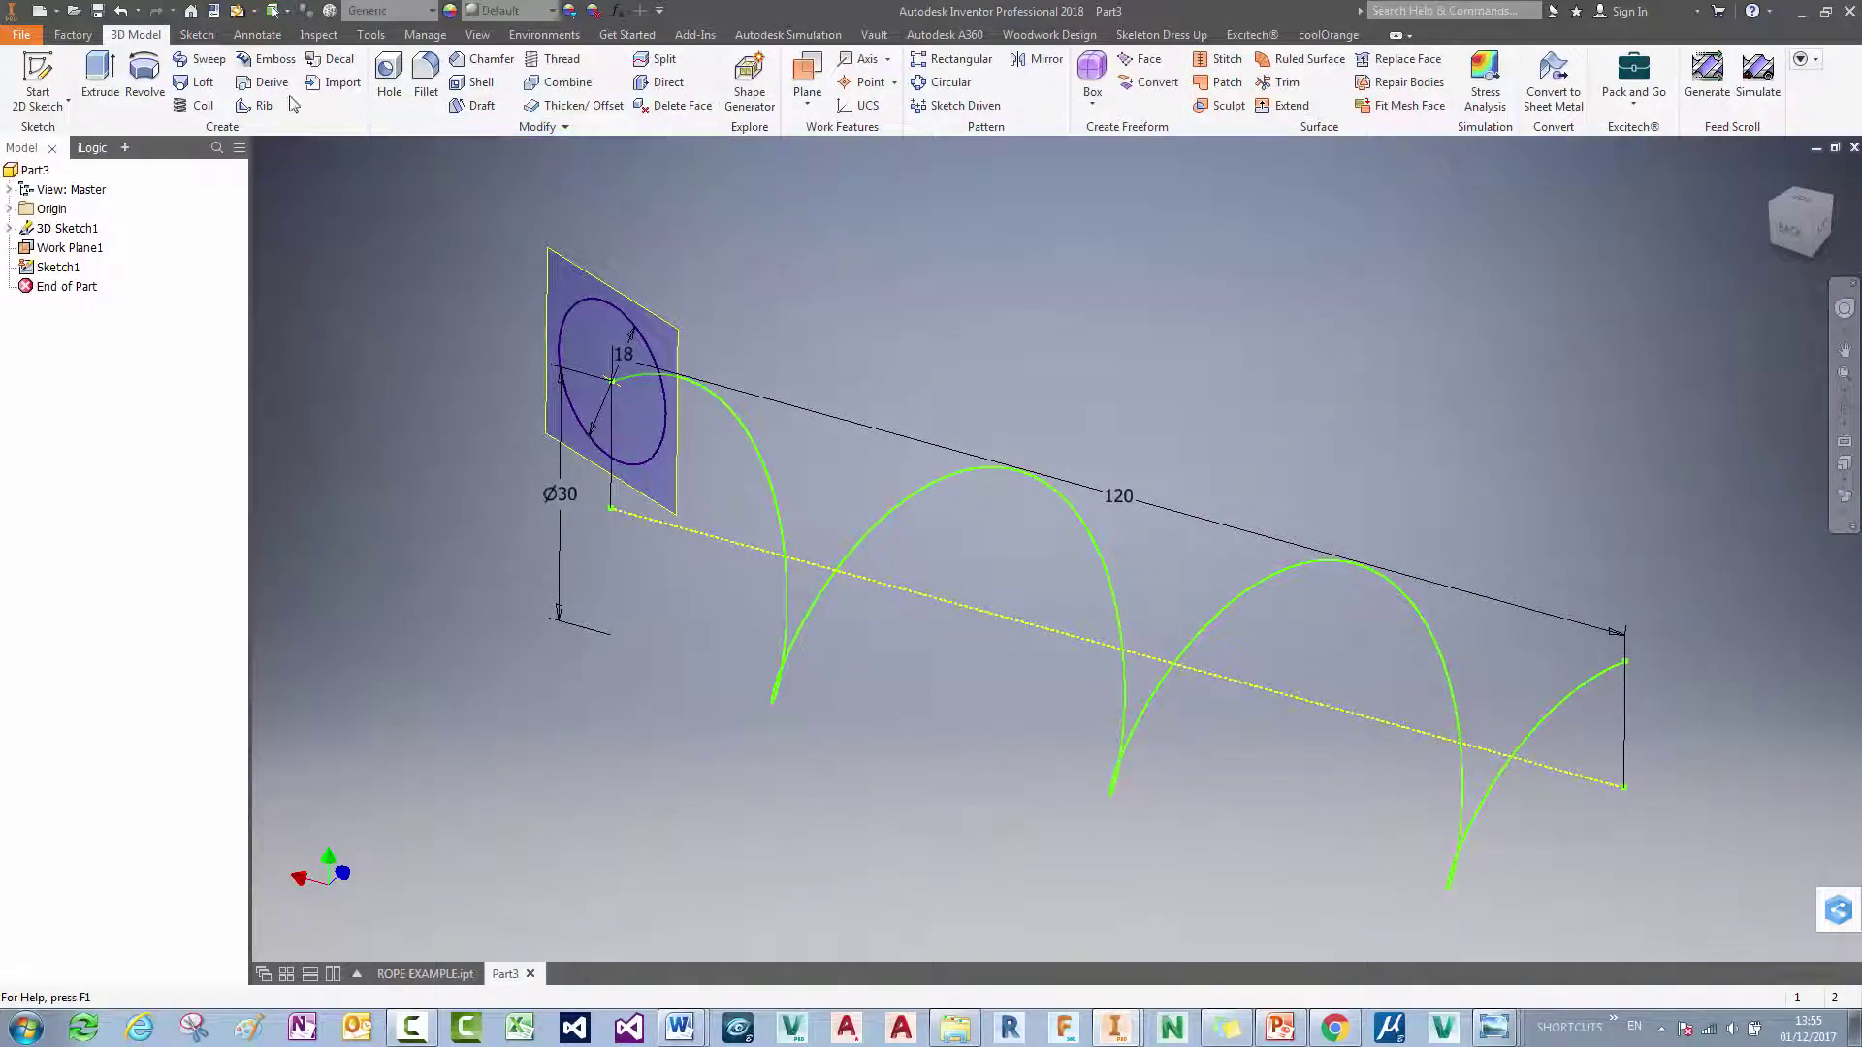
click(208, 59)
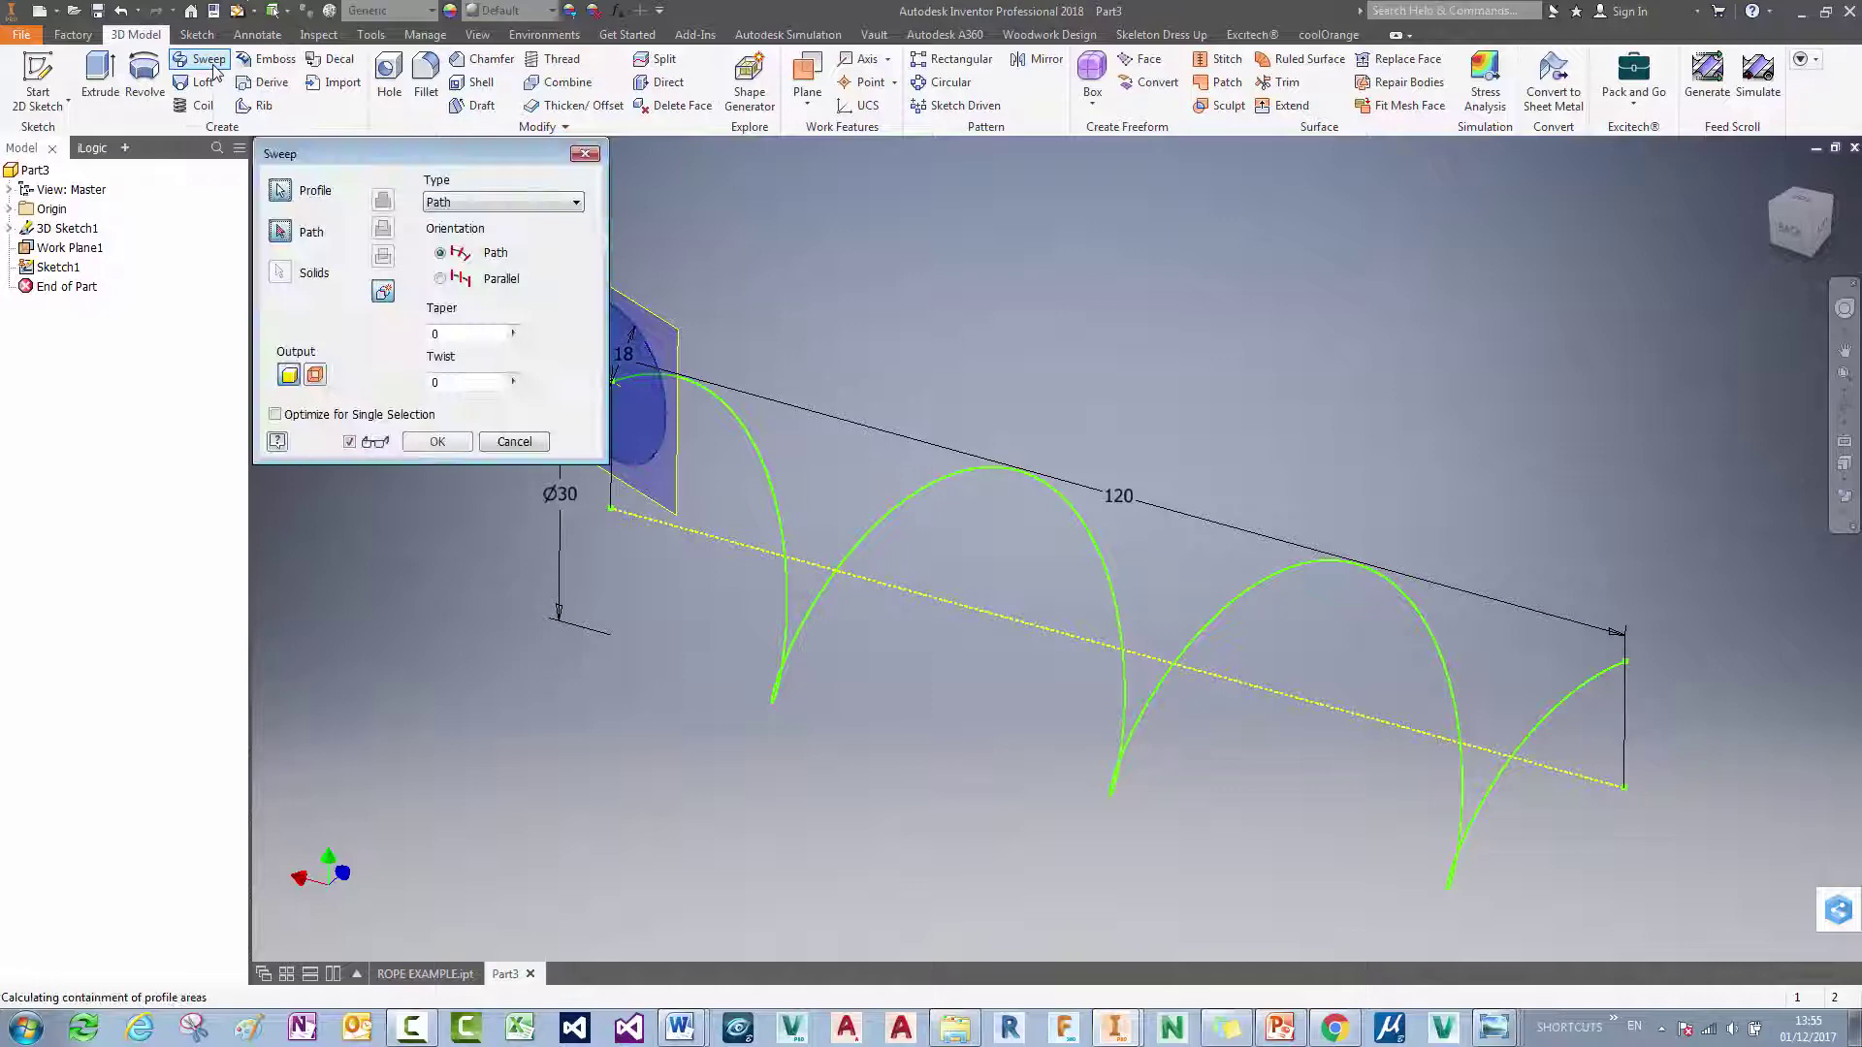
middle_drag(740, 425, 863, 405)
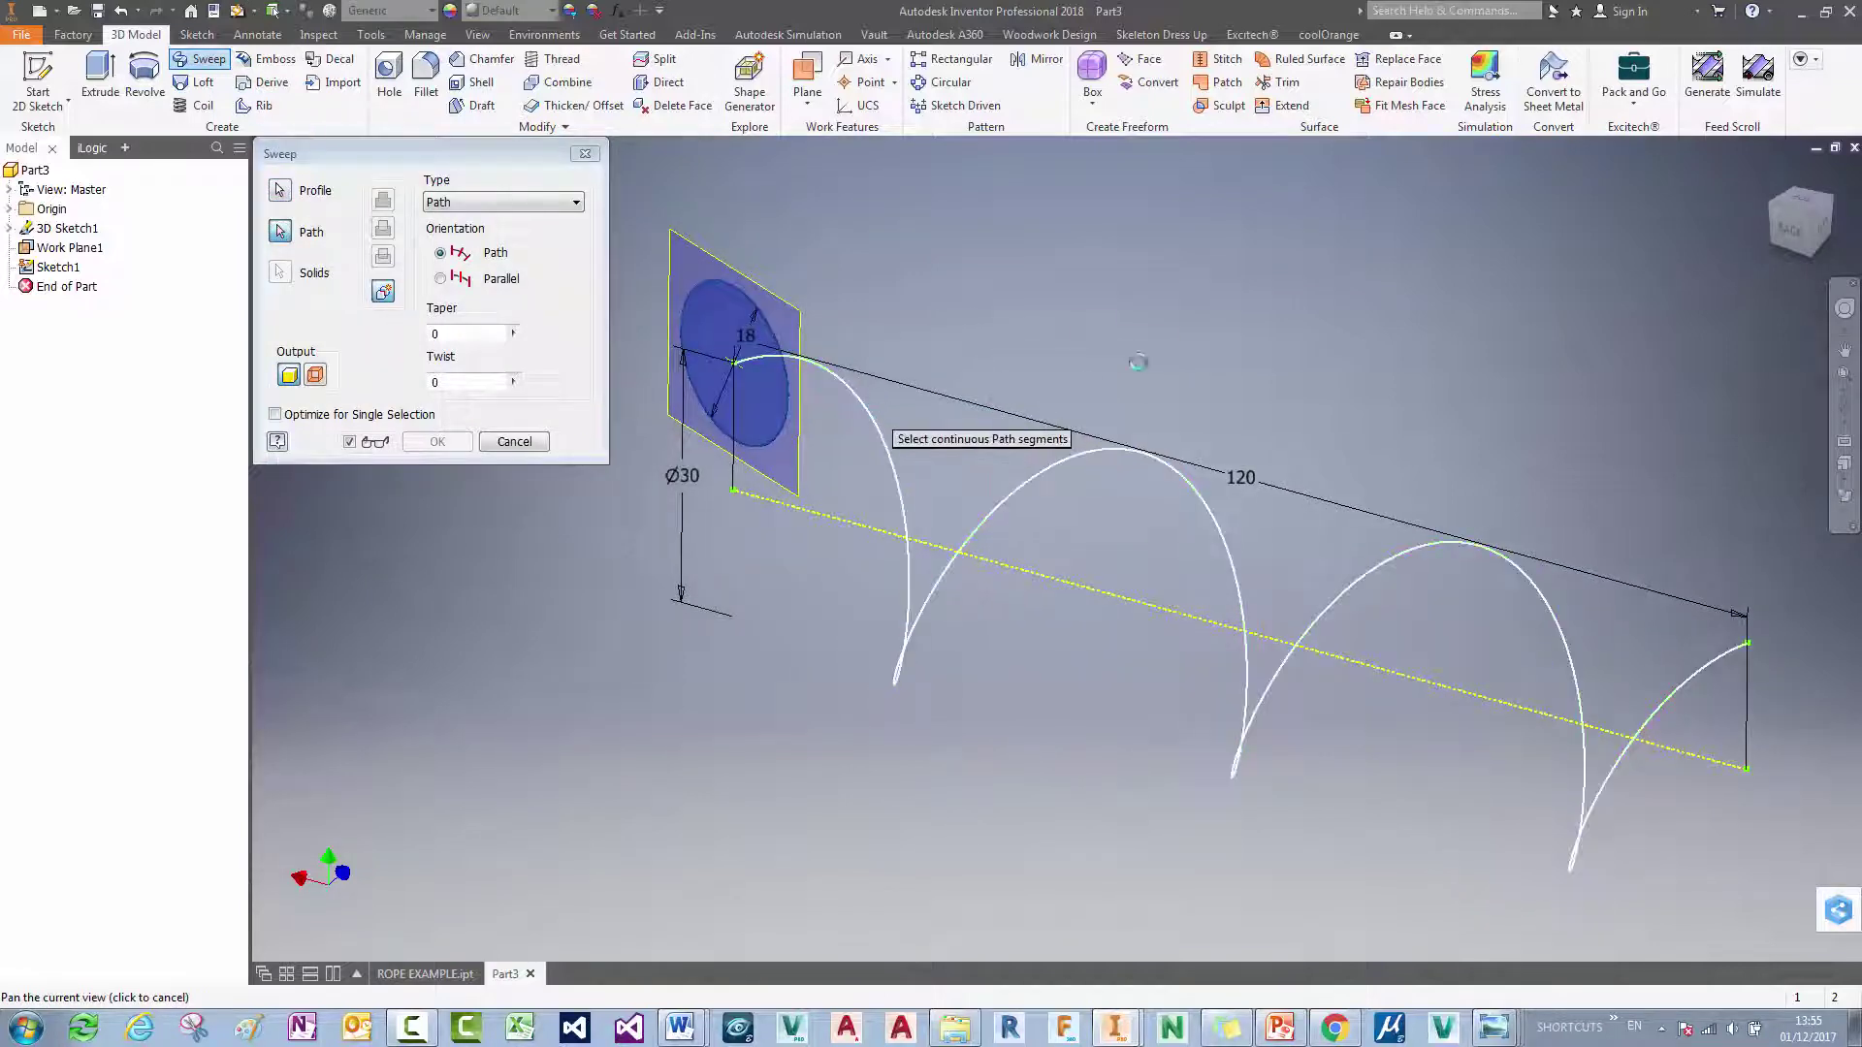
middle_drag(1226, 328, 669, 219)
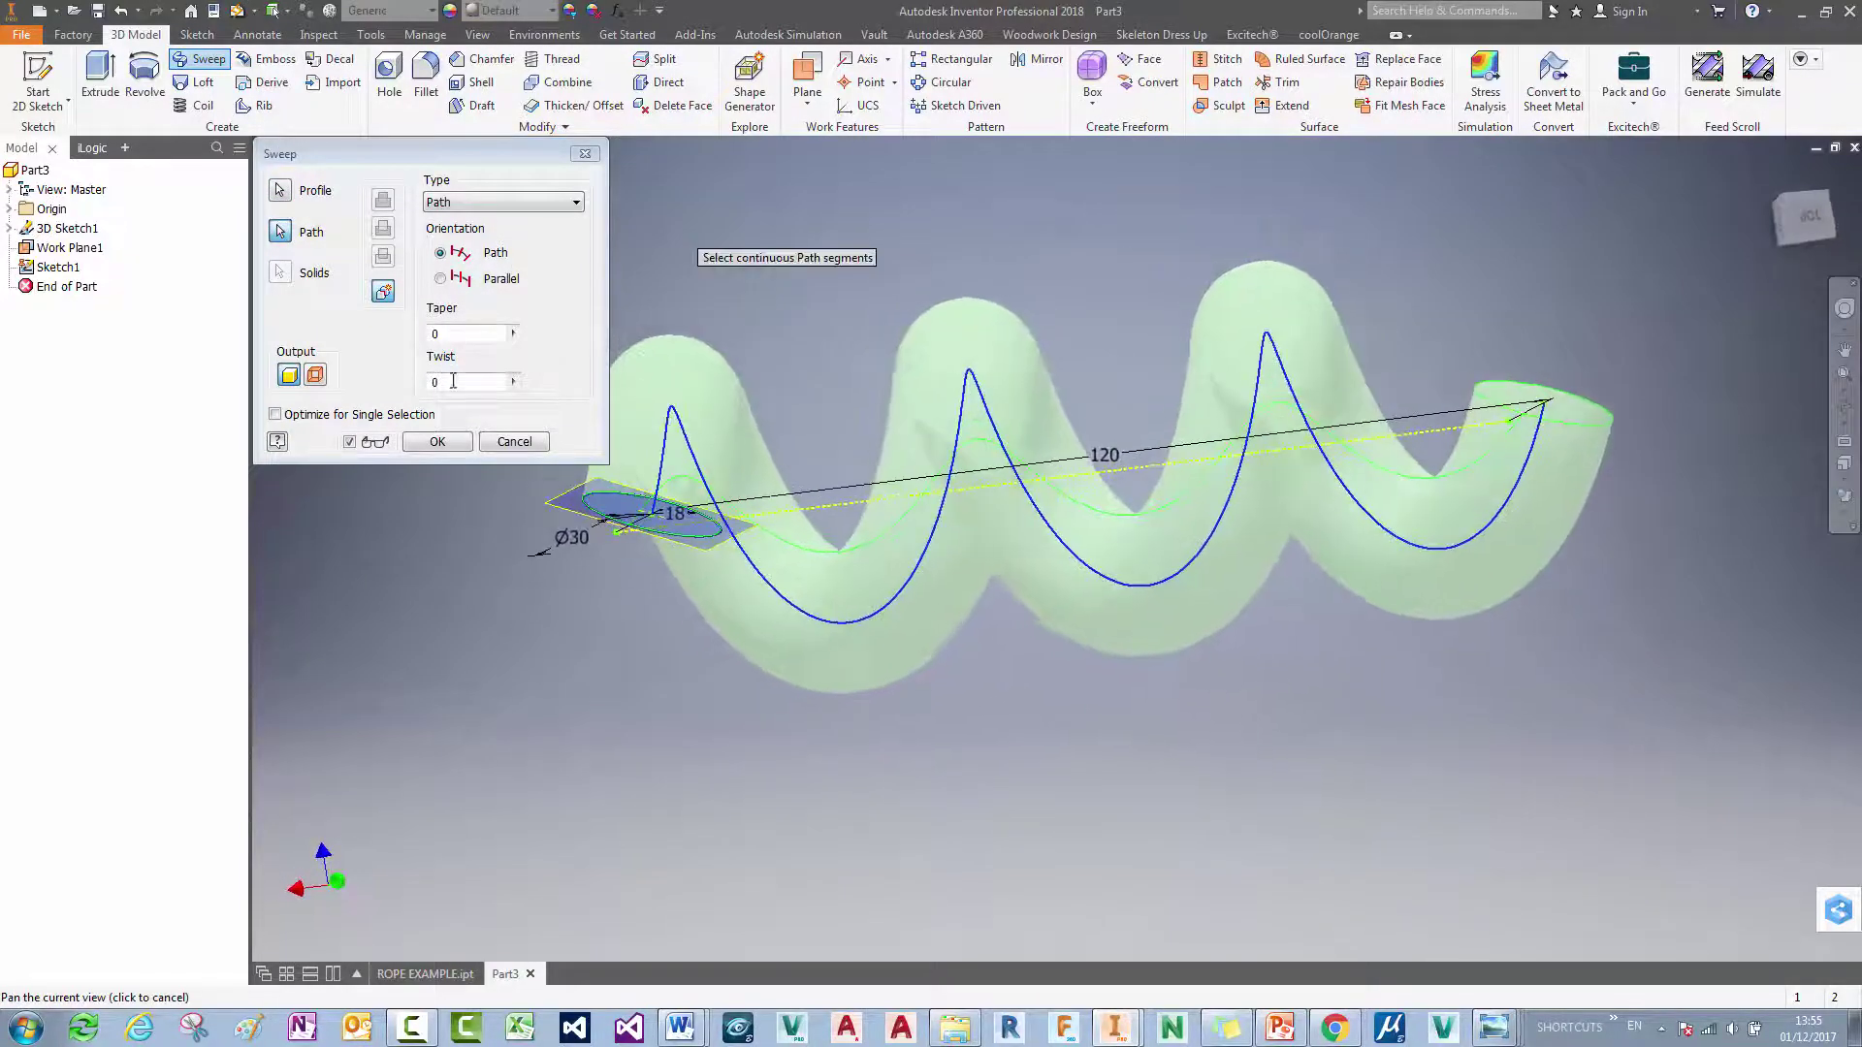
click(439, 443)
Step: Orbit the view to inspect the swept coil from several angles
shift+middle_drag(1233, 225, 1078, 207)
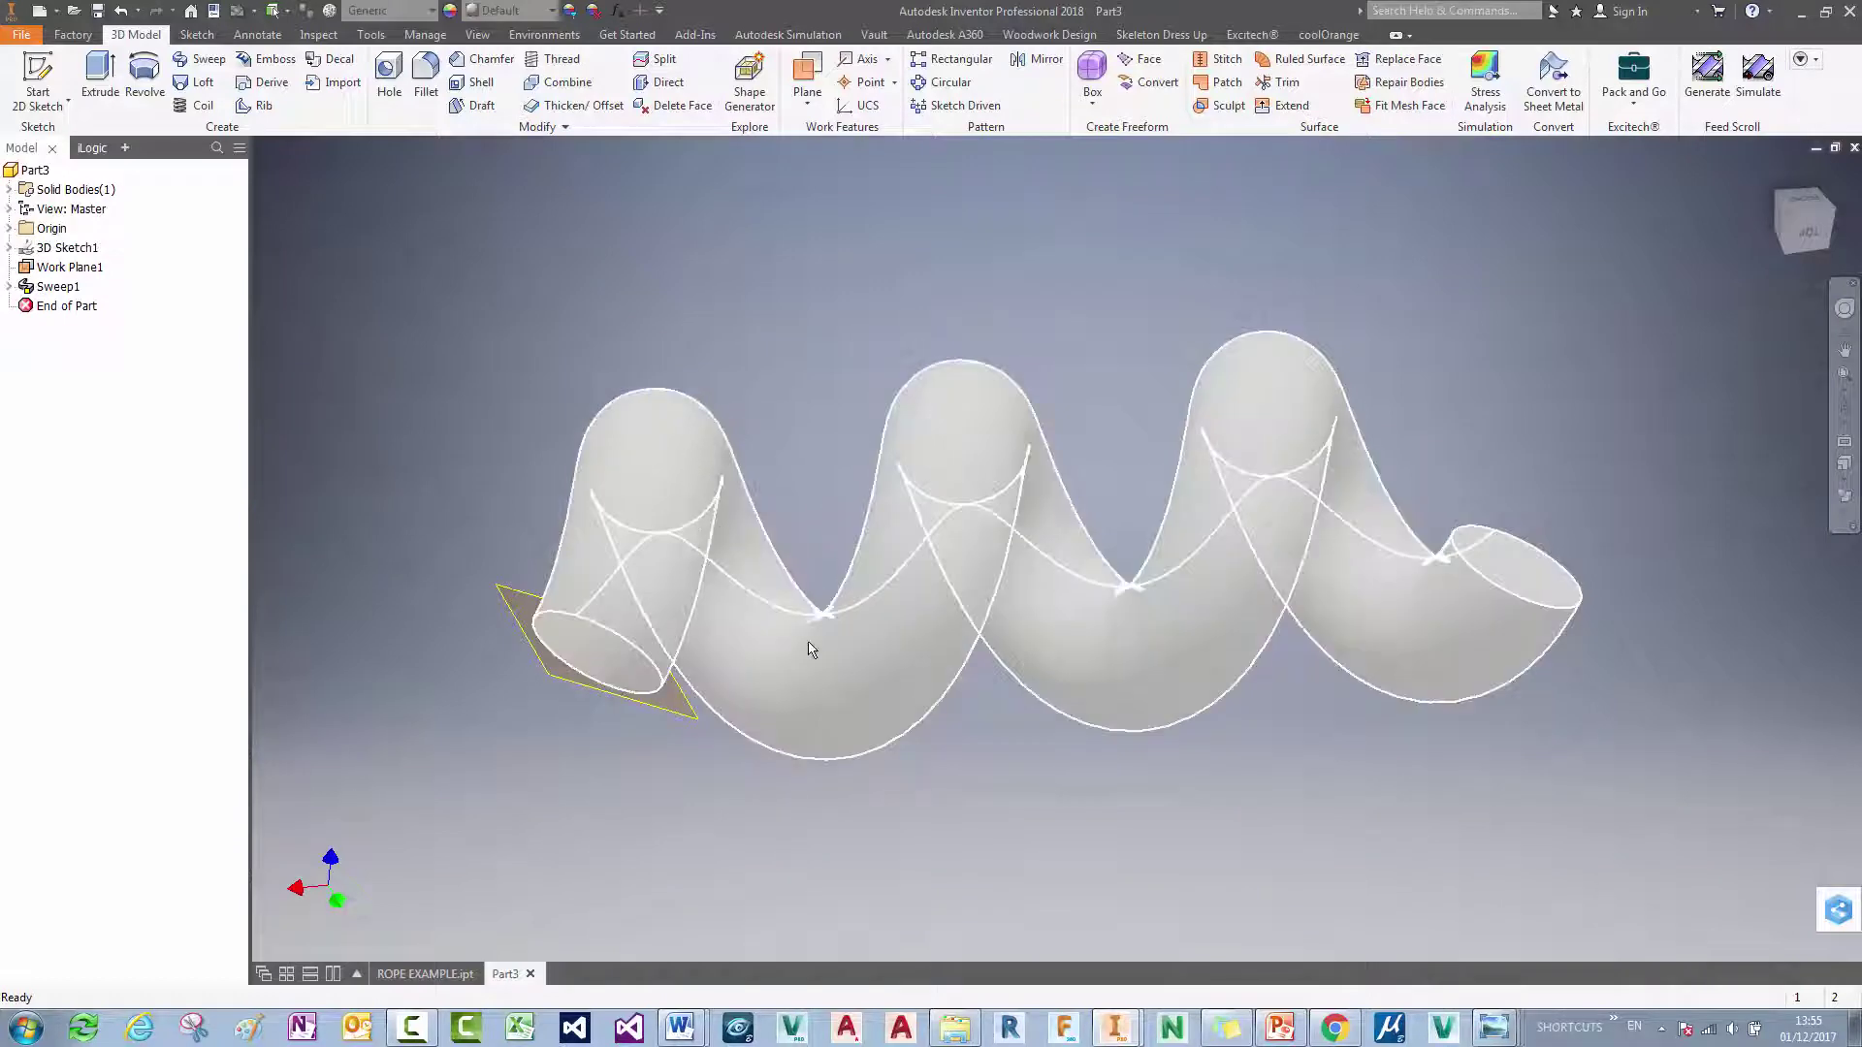
shift+middle_drag(1433, 590, 1550, 411)
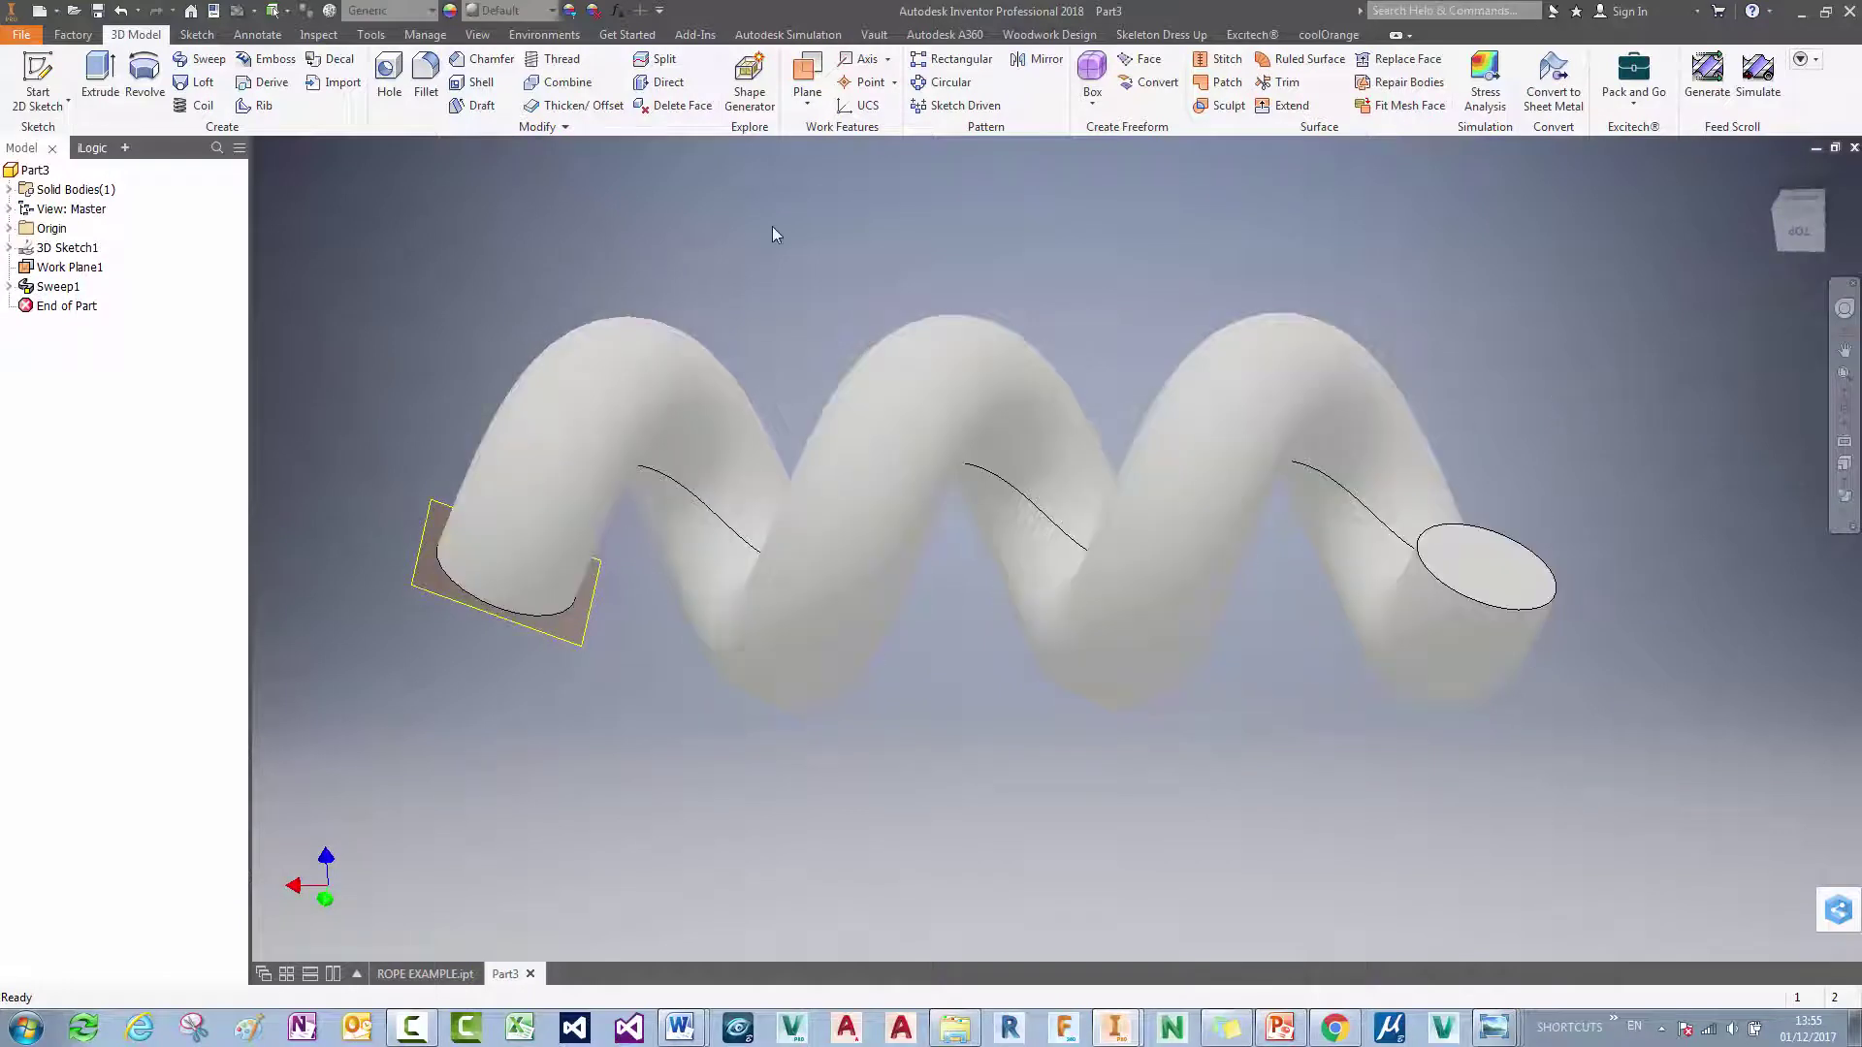
middle_drag(772, 233, 782, 243)
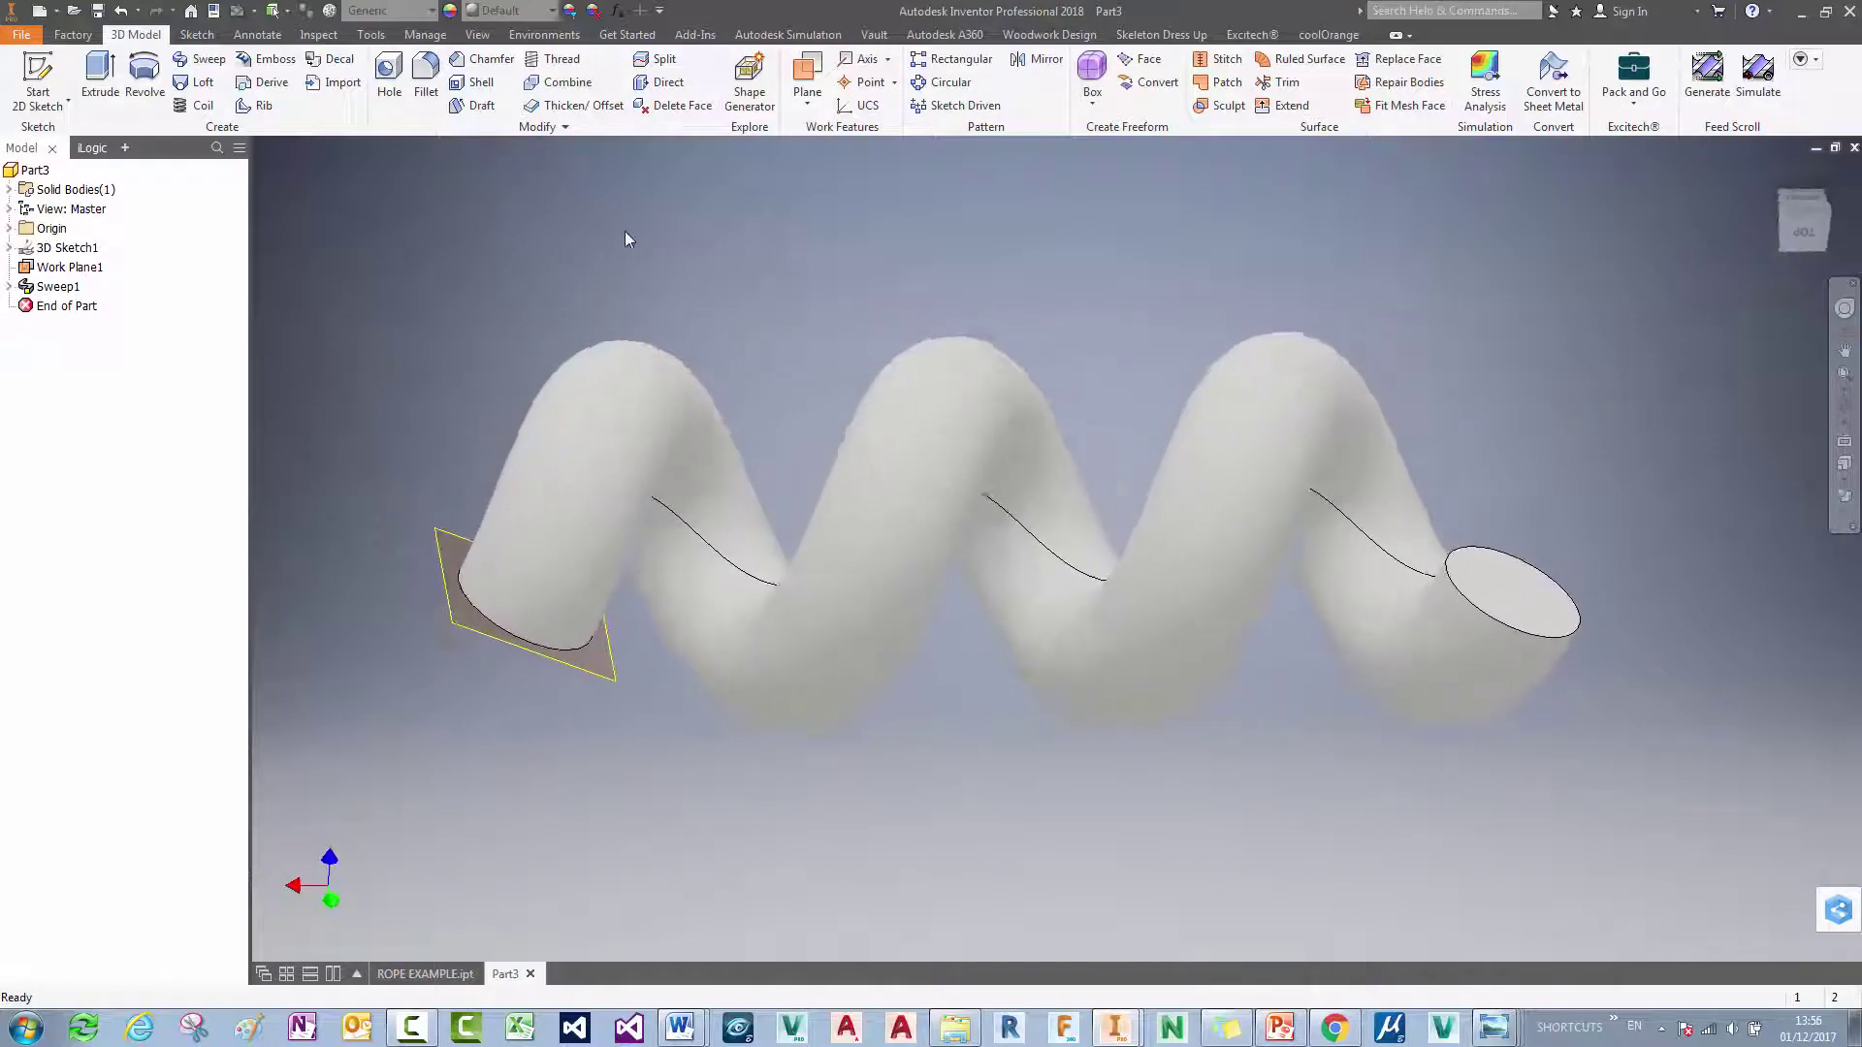
shift+middle_drag(627, 237, 748, 236)
shift+middle_drag(814, 650, 965, 211)
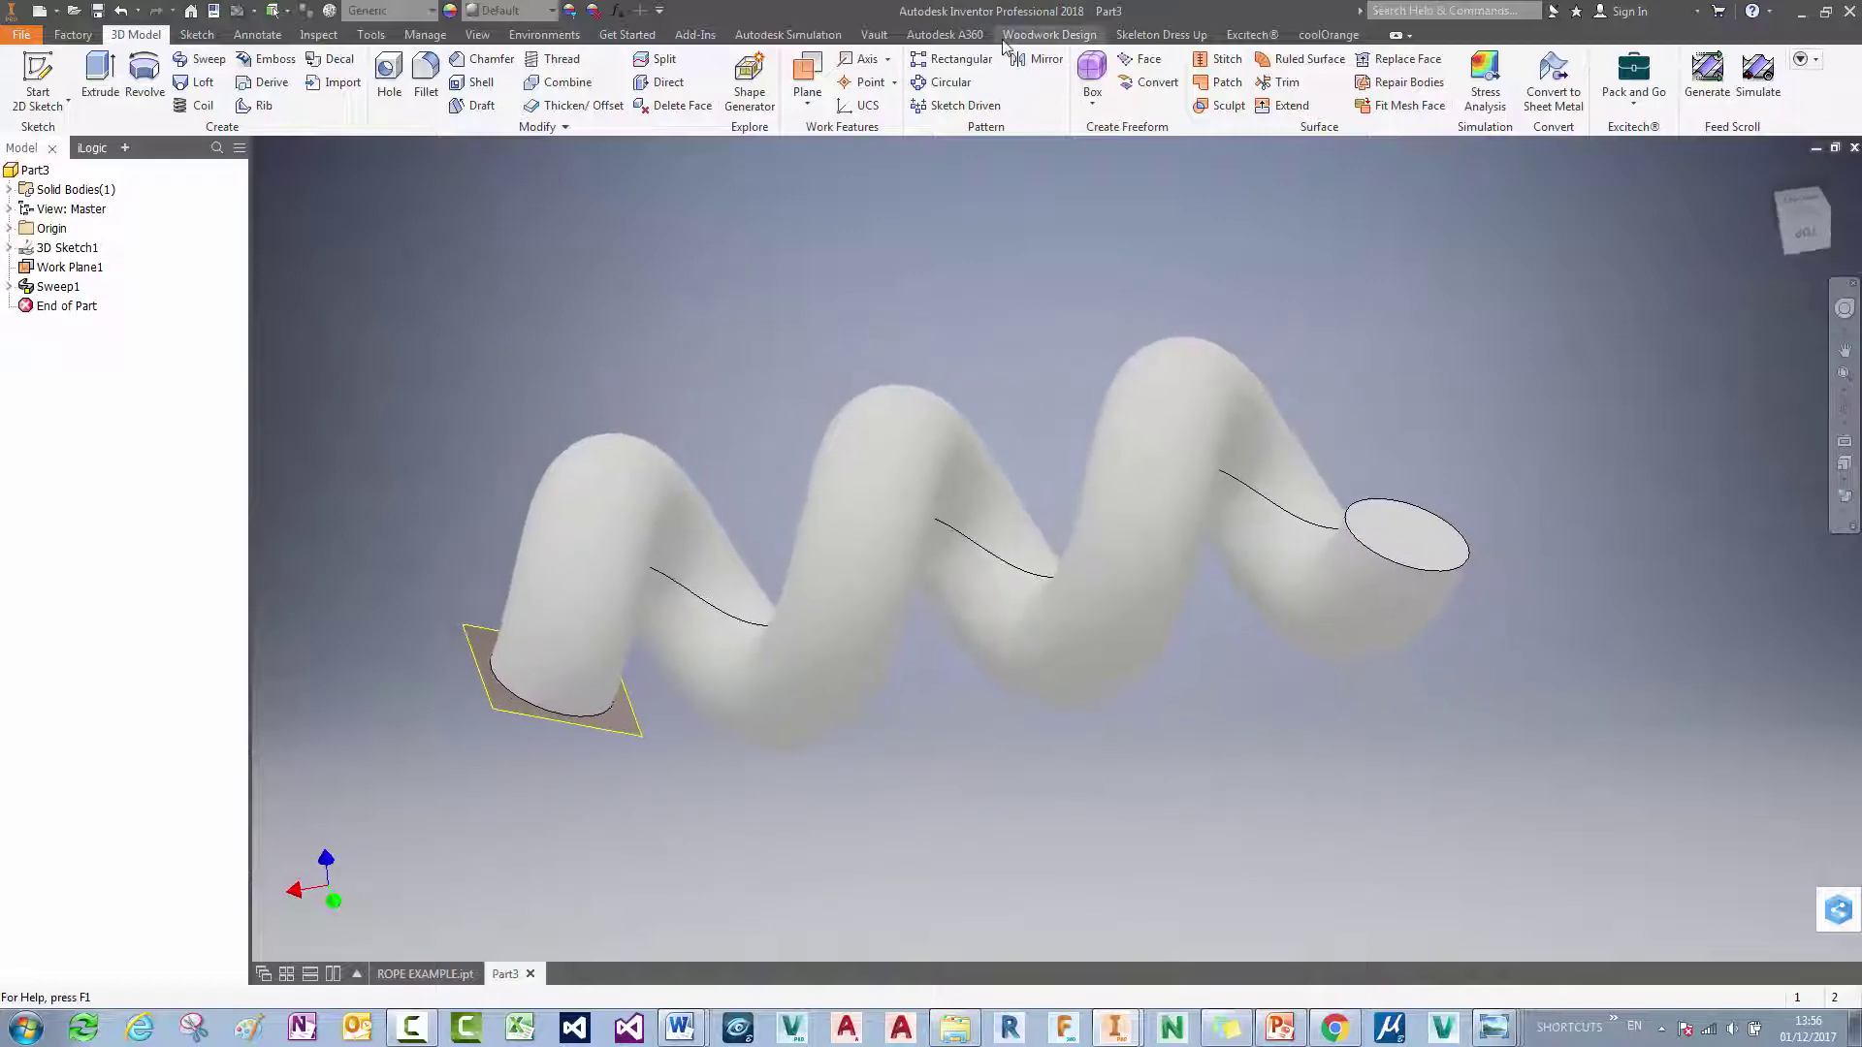
Step: Circular-pattern the coil solid about the X Axis, 2 copies over 360 deg
click(952, 85)
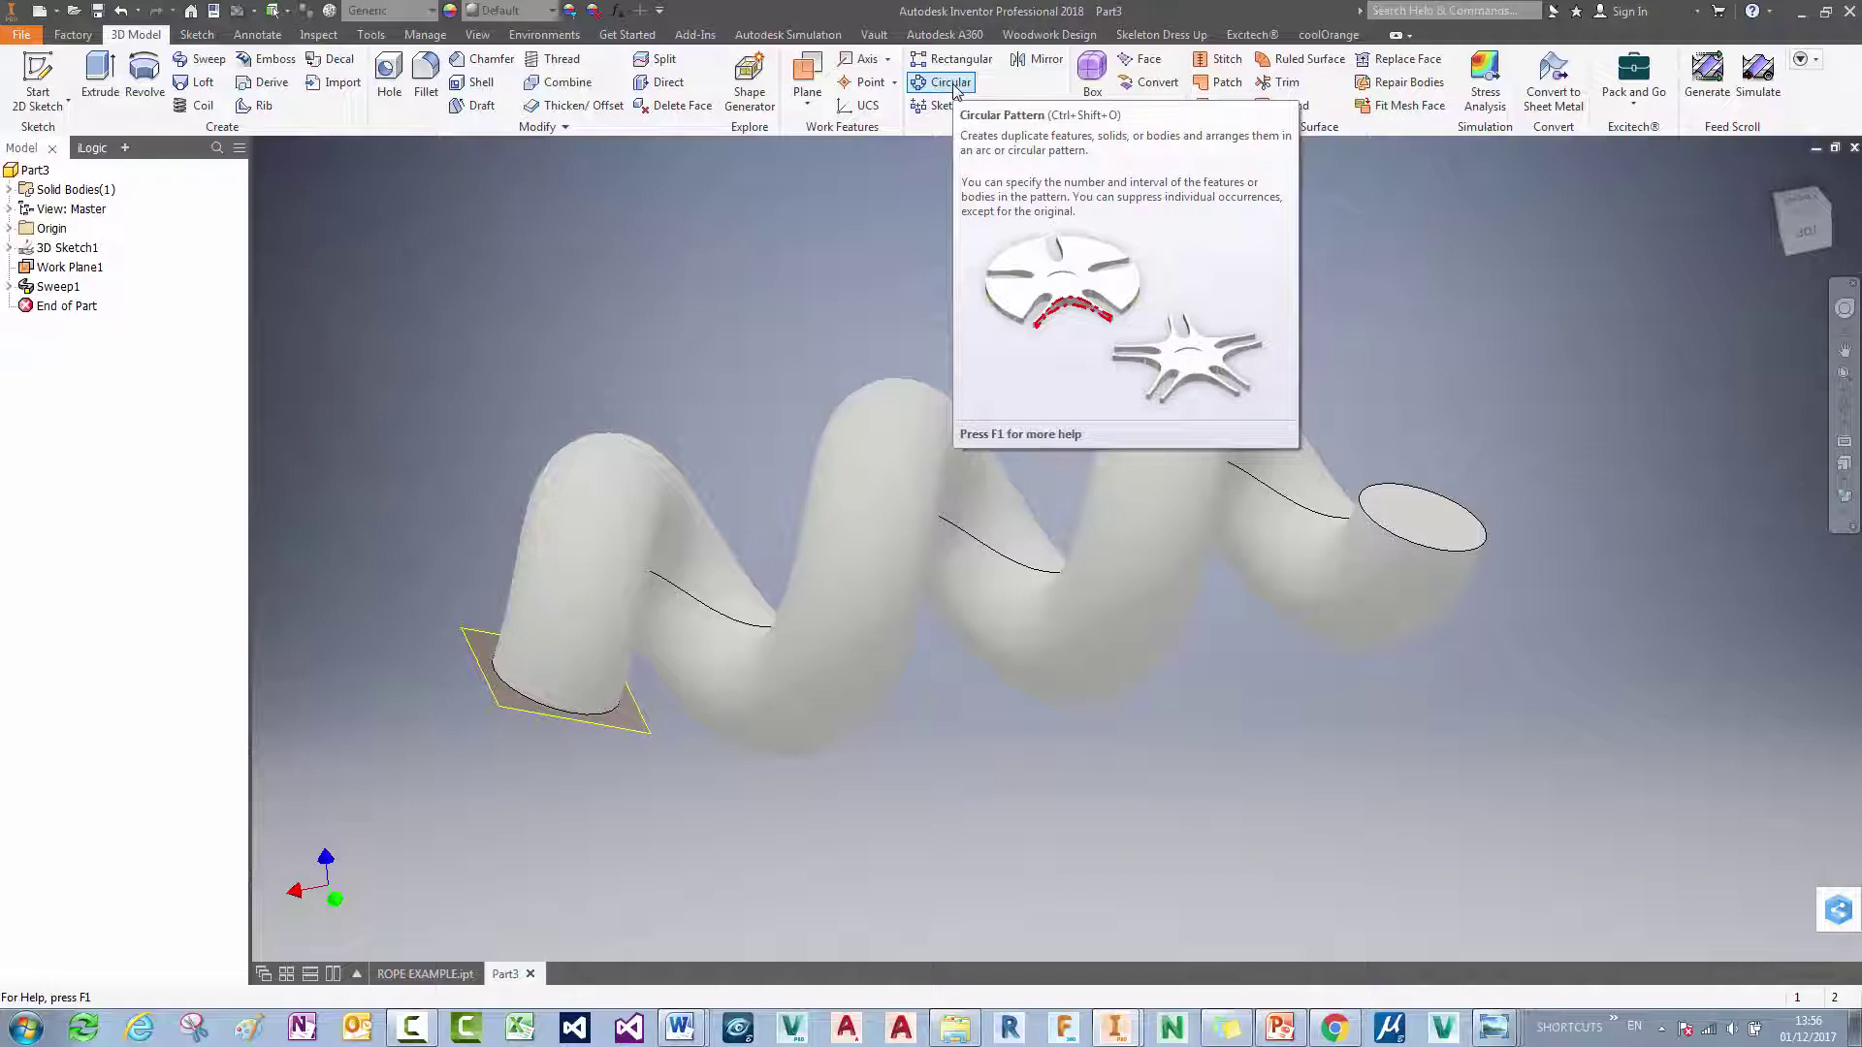
click(946, 85)
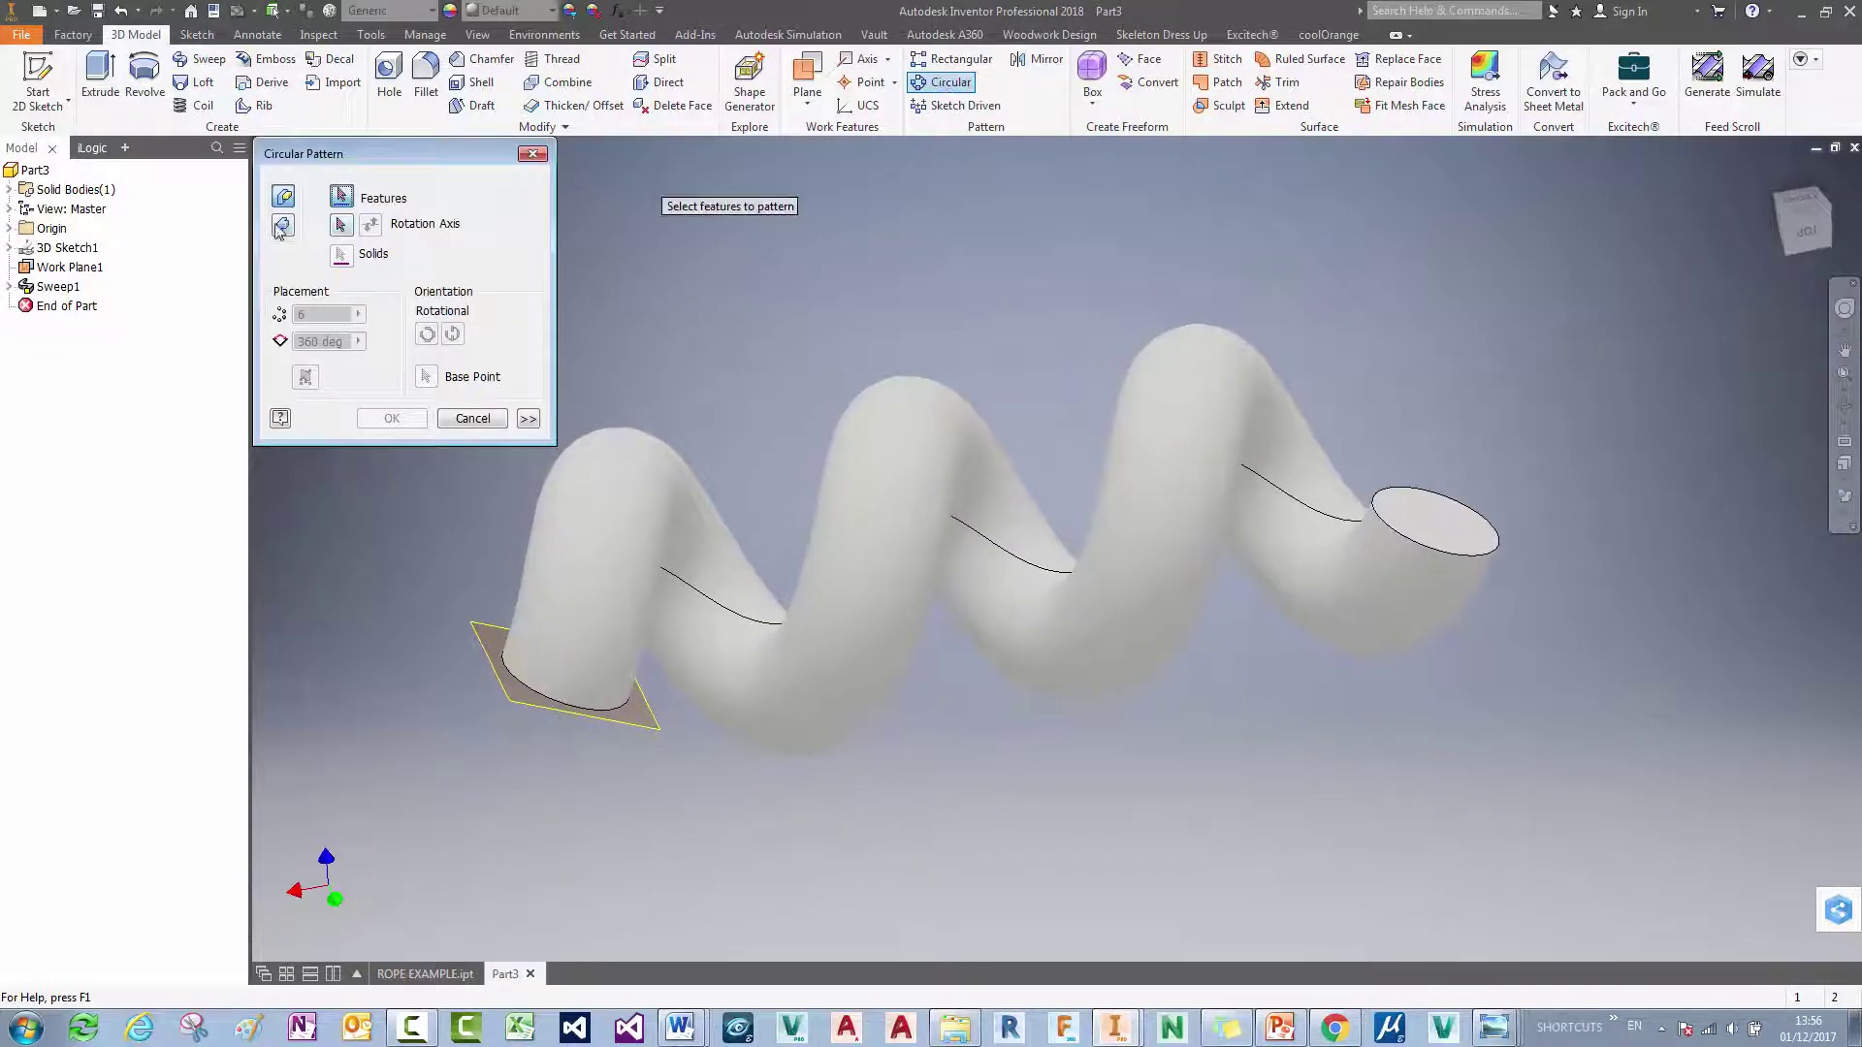
click(283, 226)
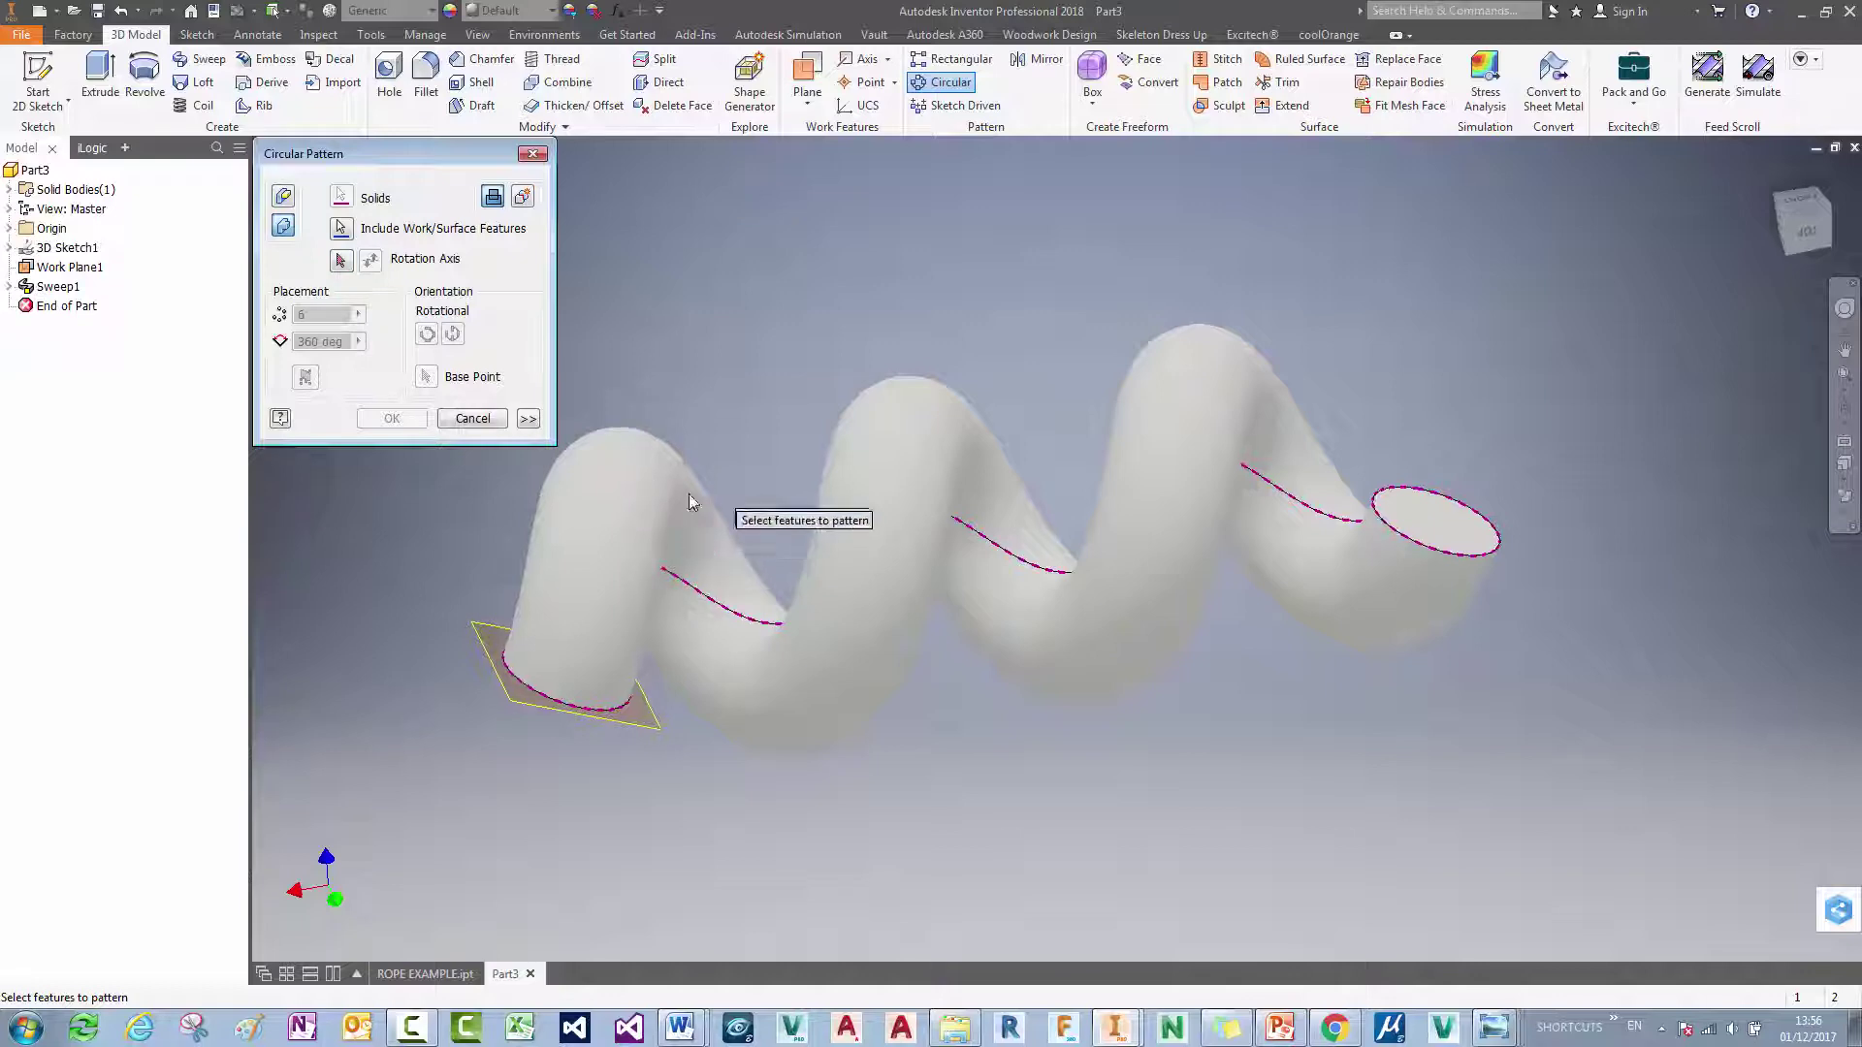
shift+middle_drag(688, 503, 555, 444)
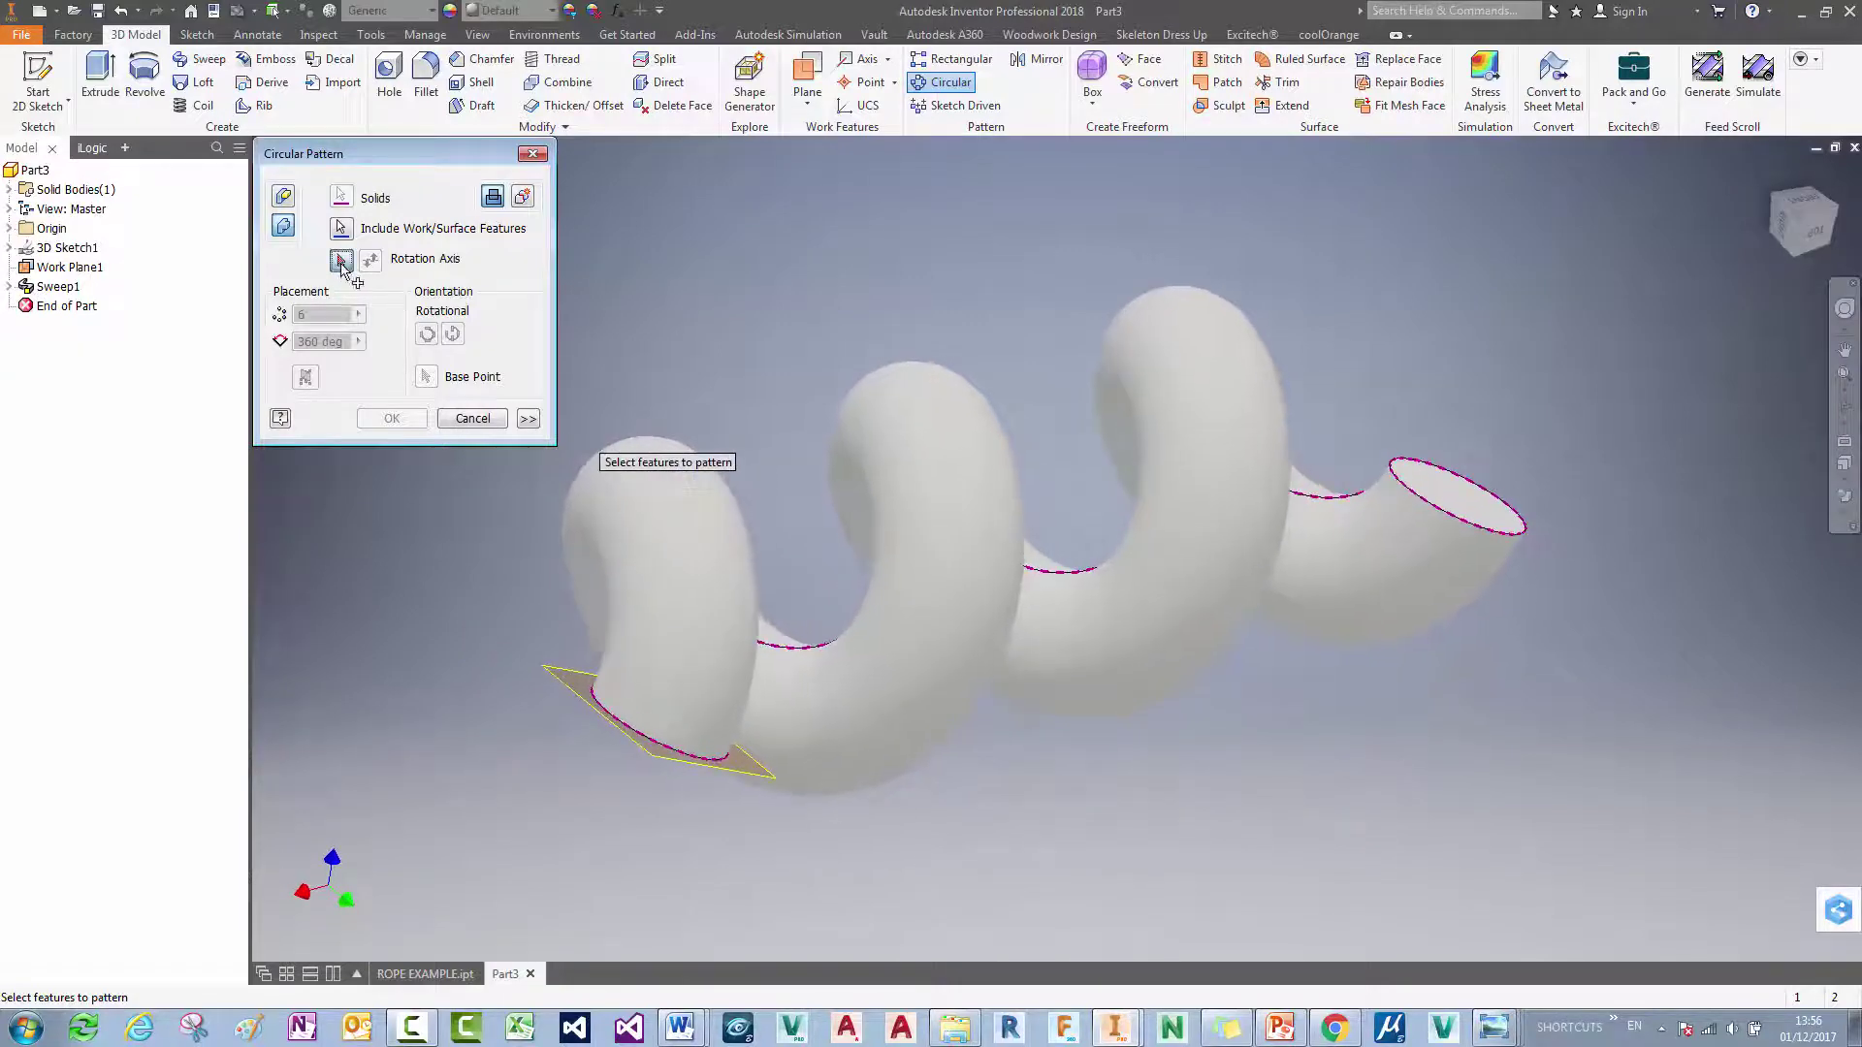
click(10, 228)
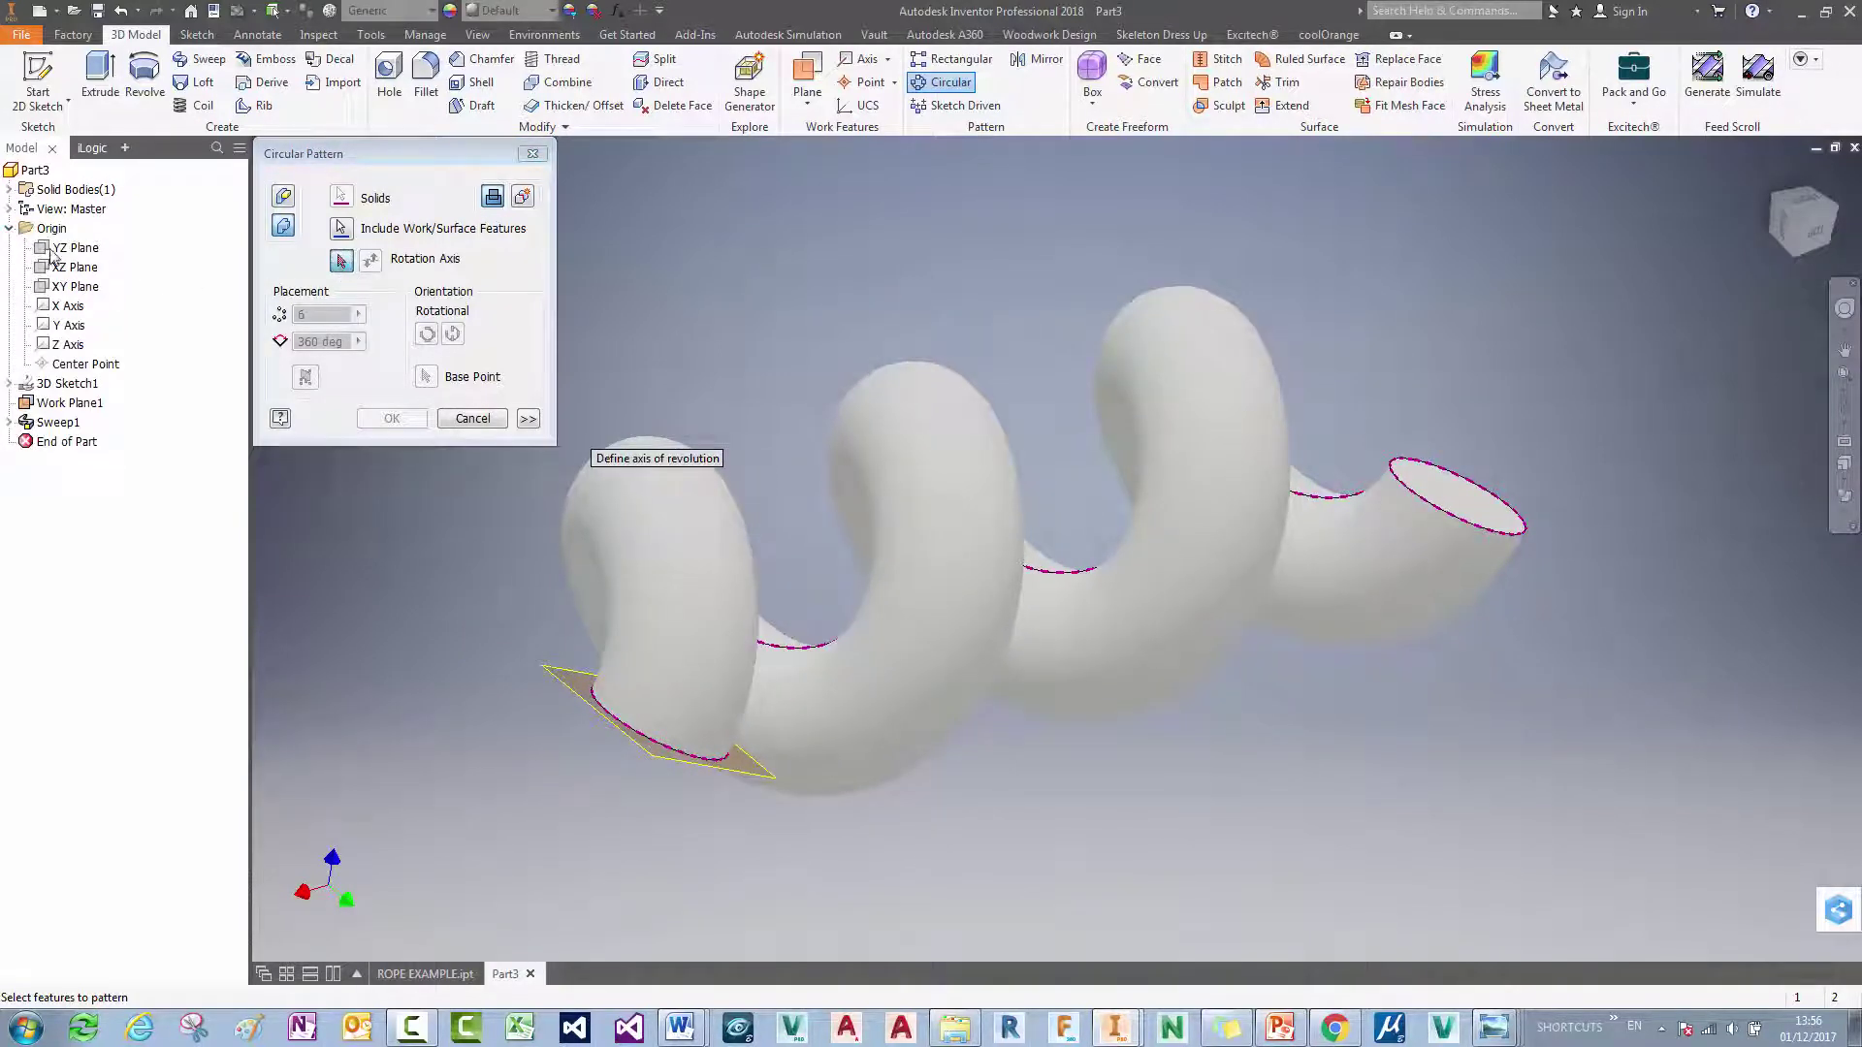
click(68, 306)
click(296, 315)
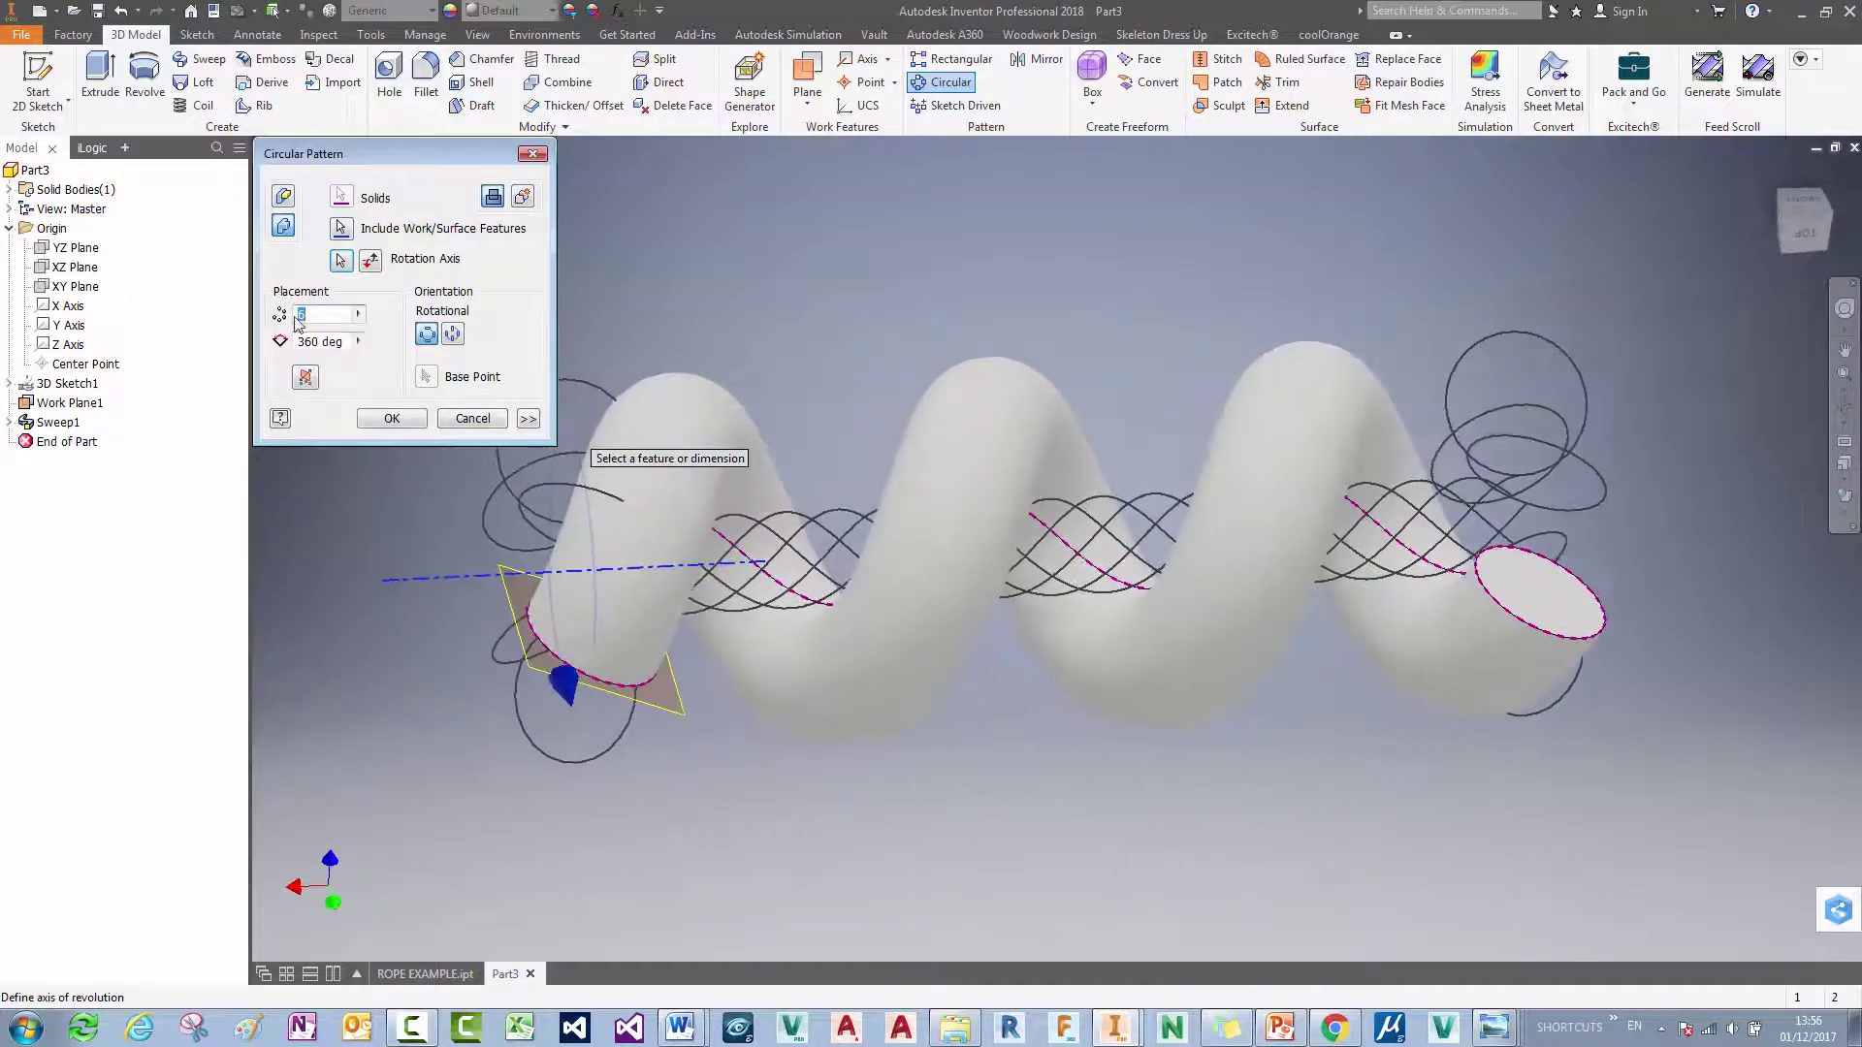
text(2)
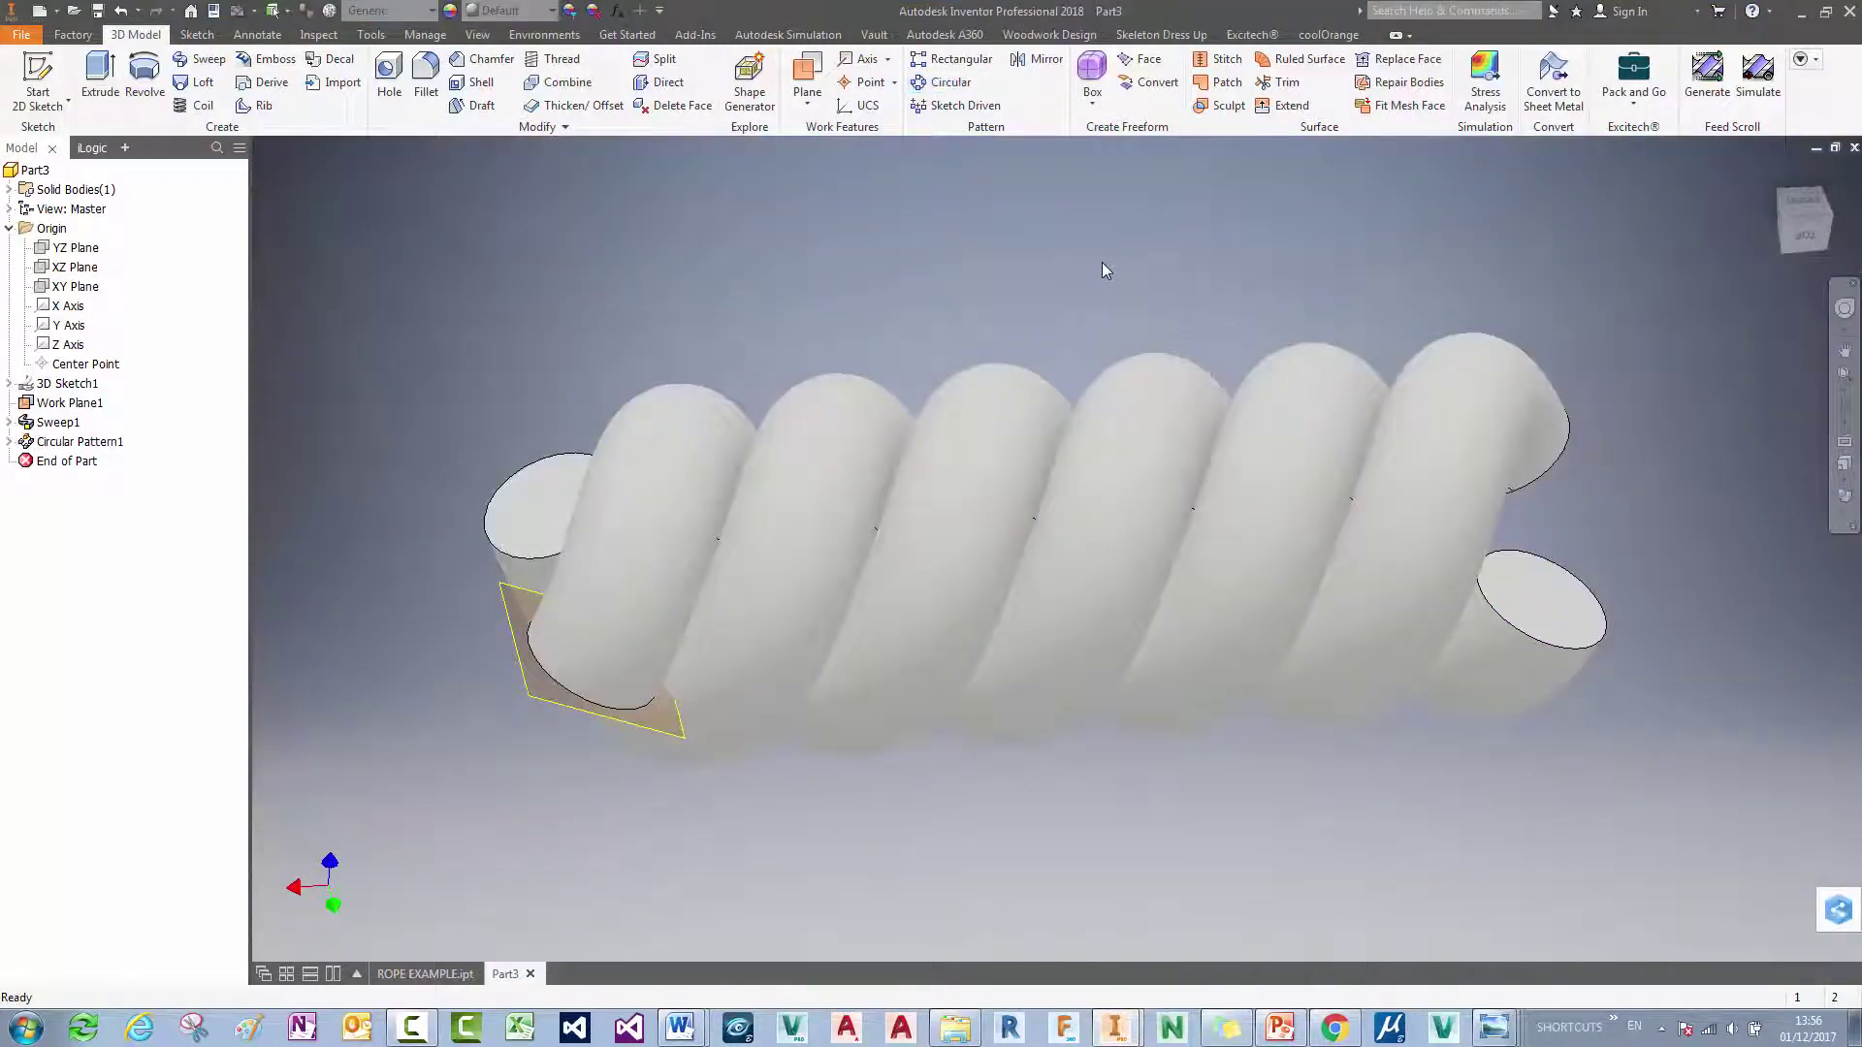
shift+middle_drag(1101, 254, 942, 253)
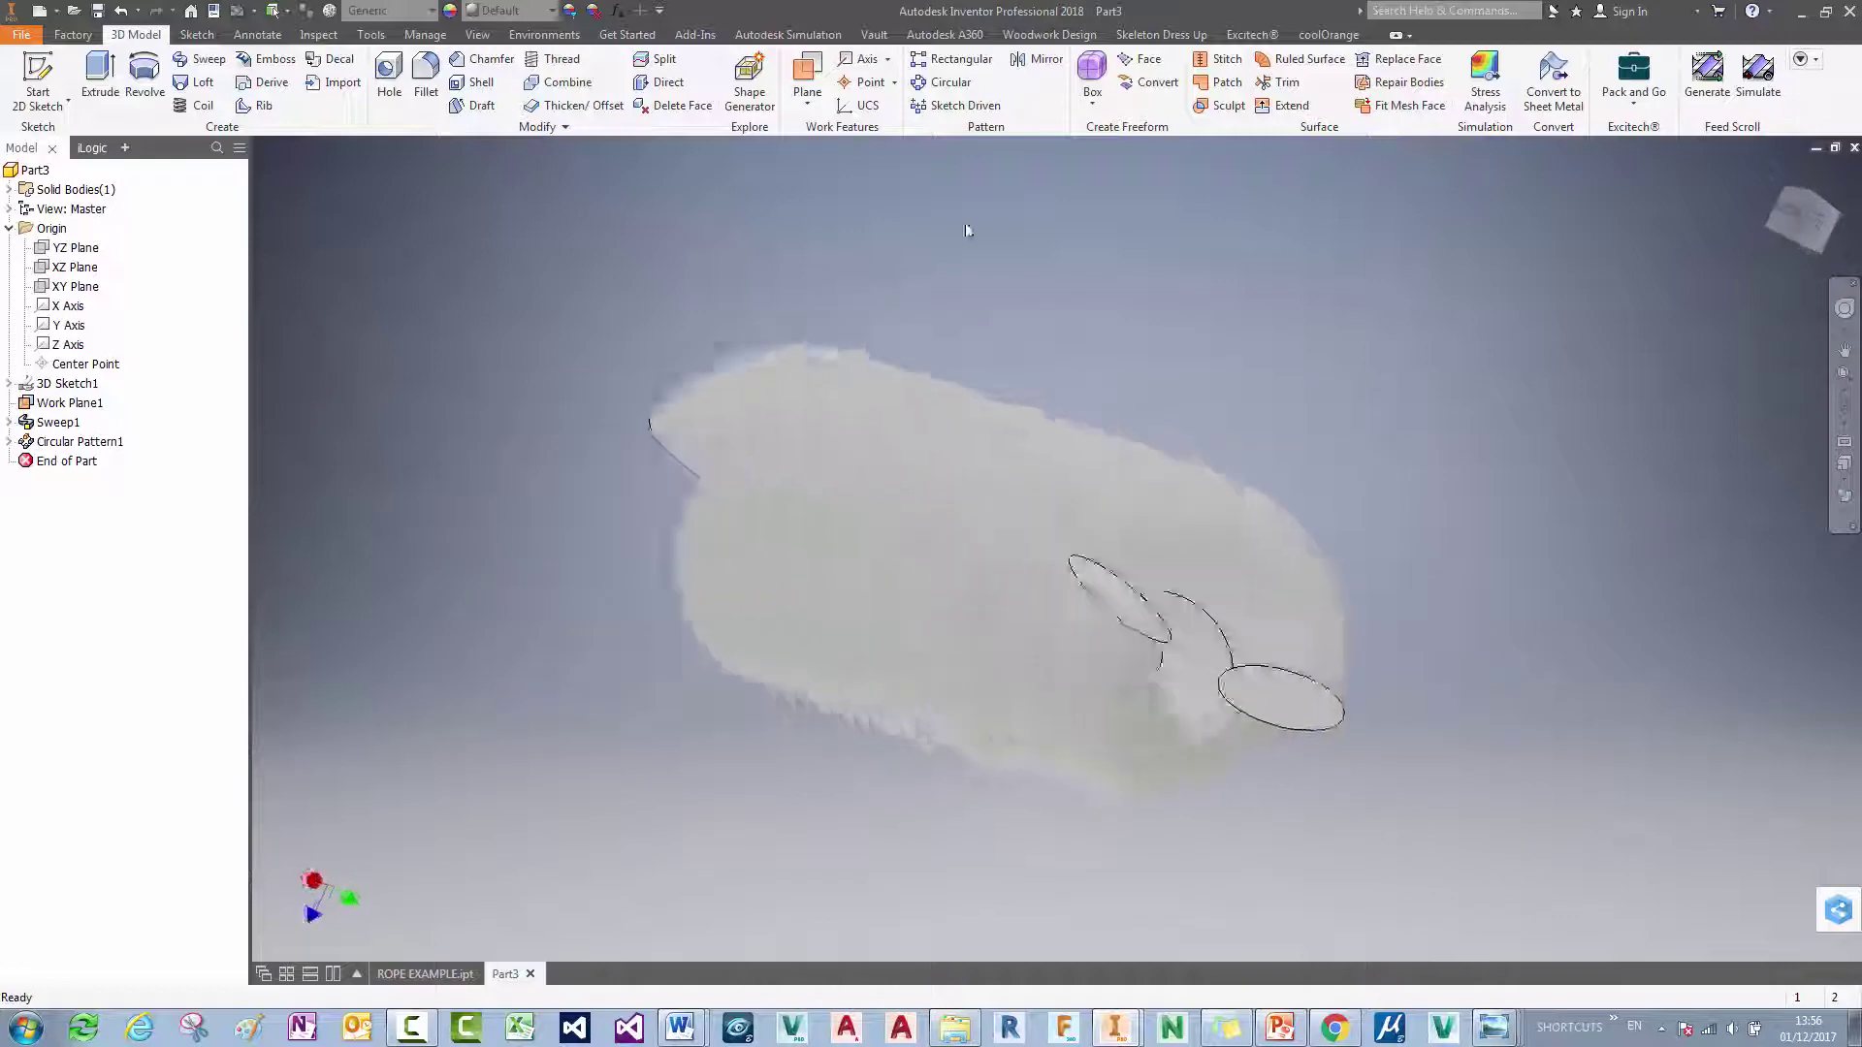
Step: Add a work plane offset -20 mm from the YZ Plane
click(807, 77)
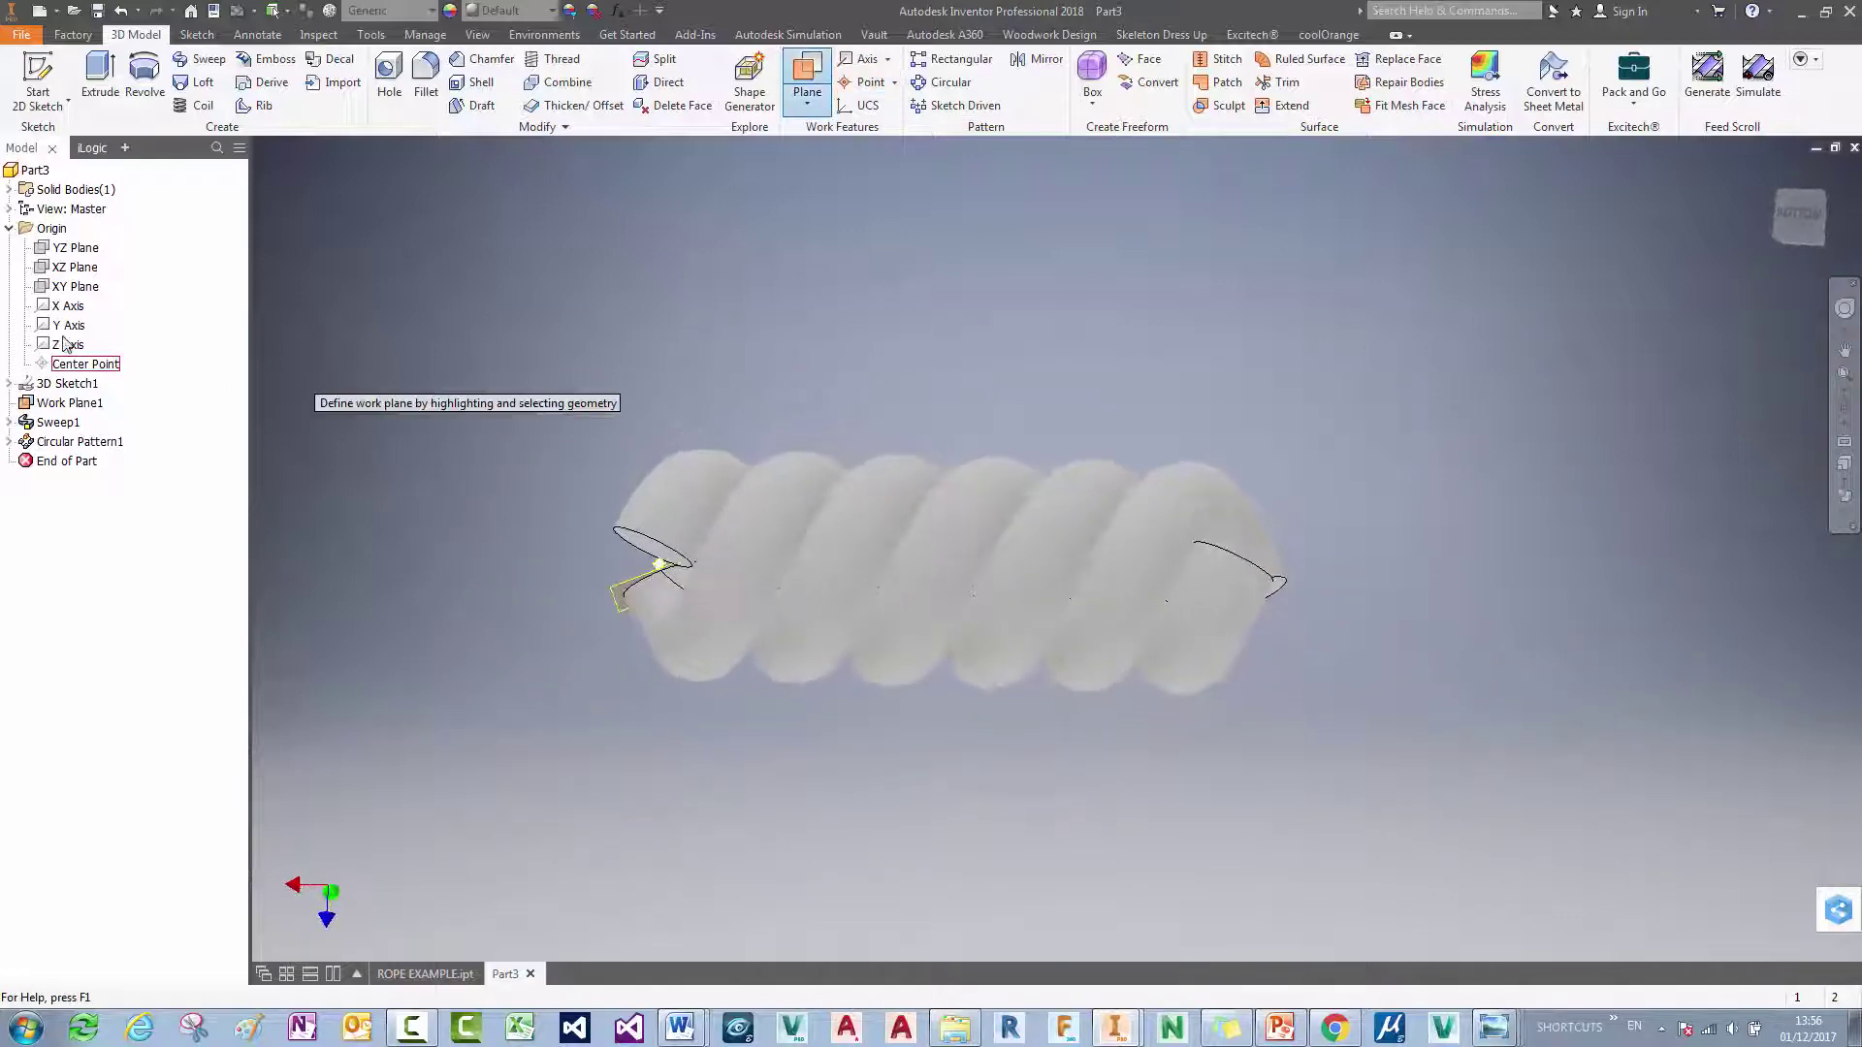
click(76, 248)
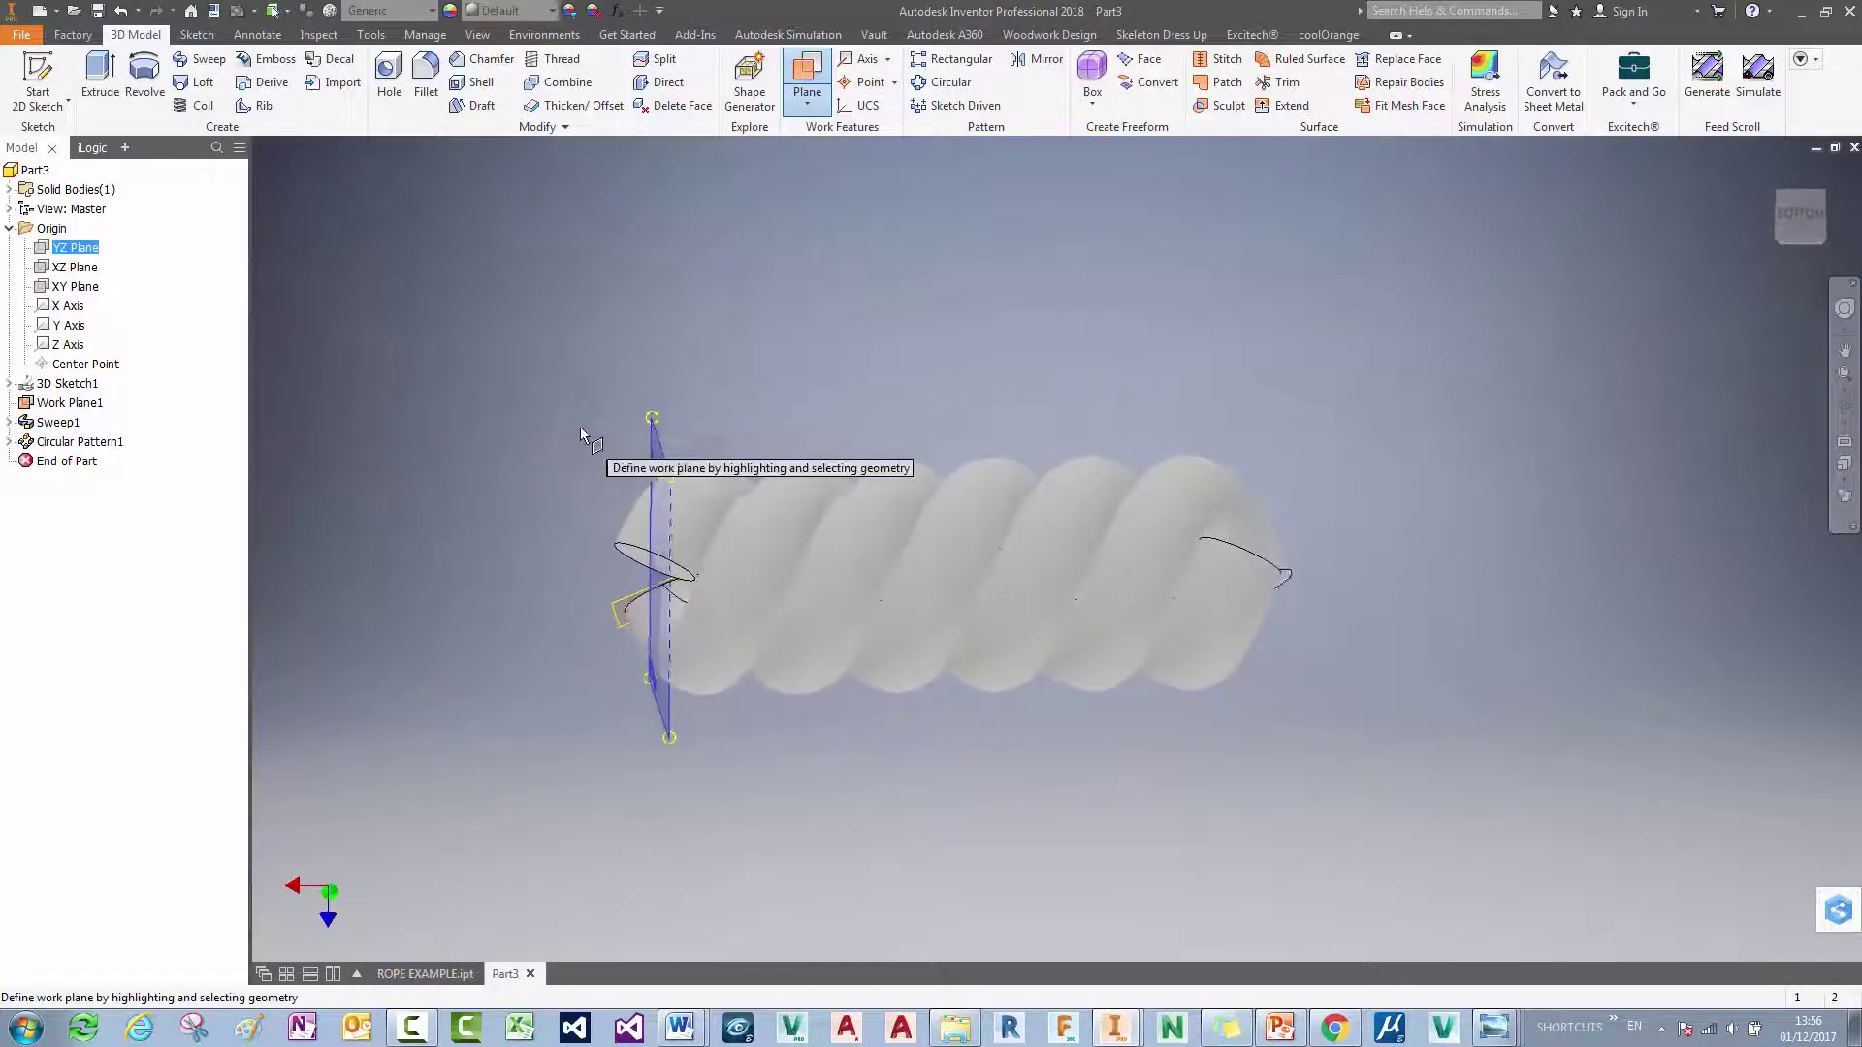
drag(656, 435, 702, 439)
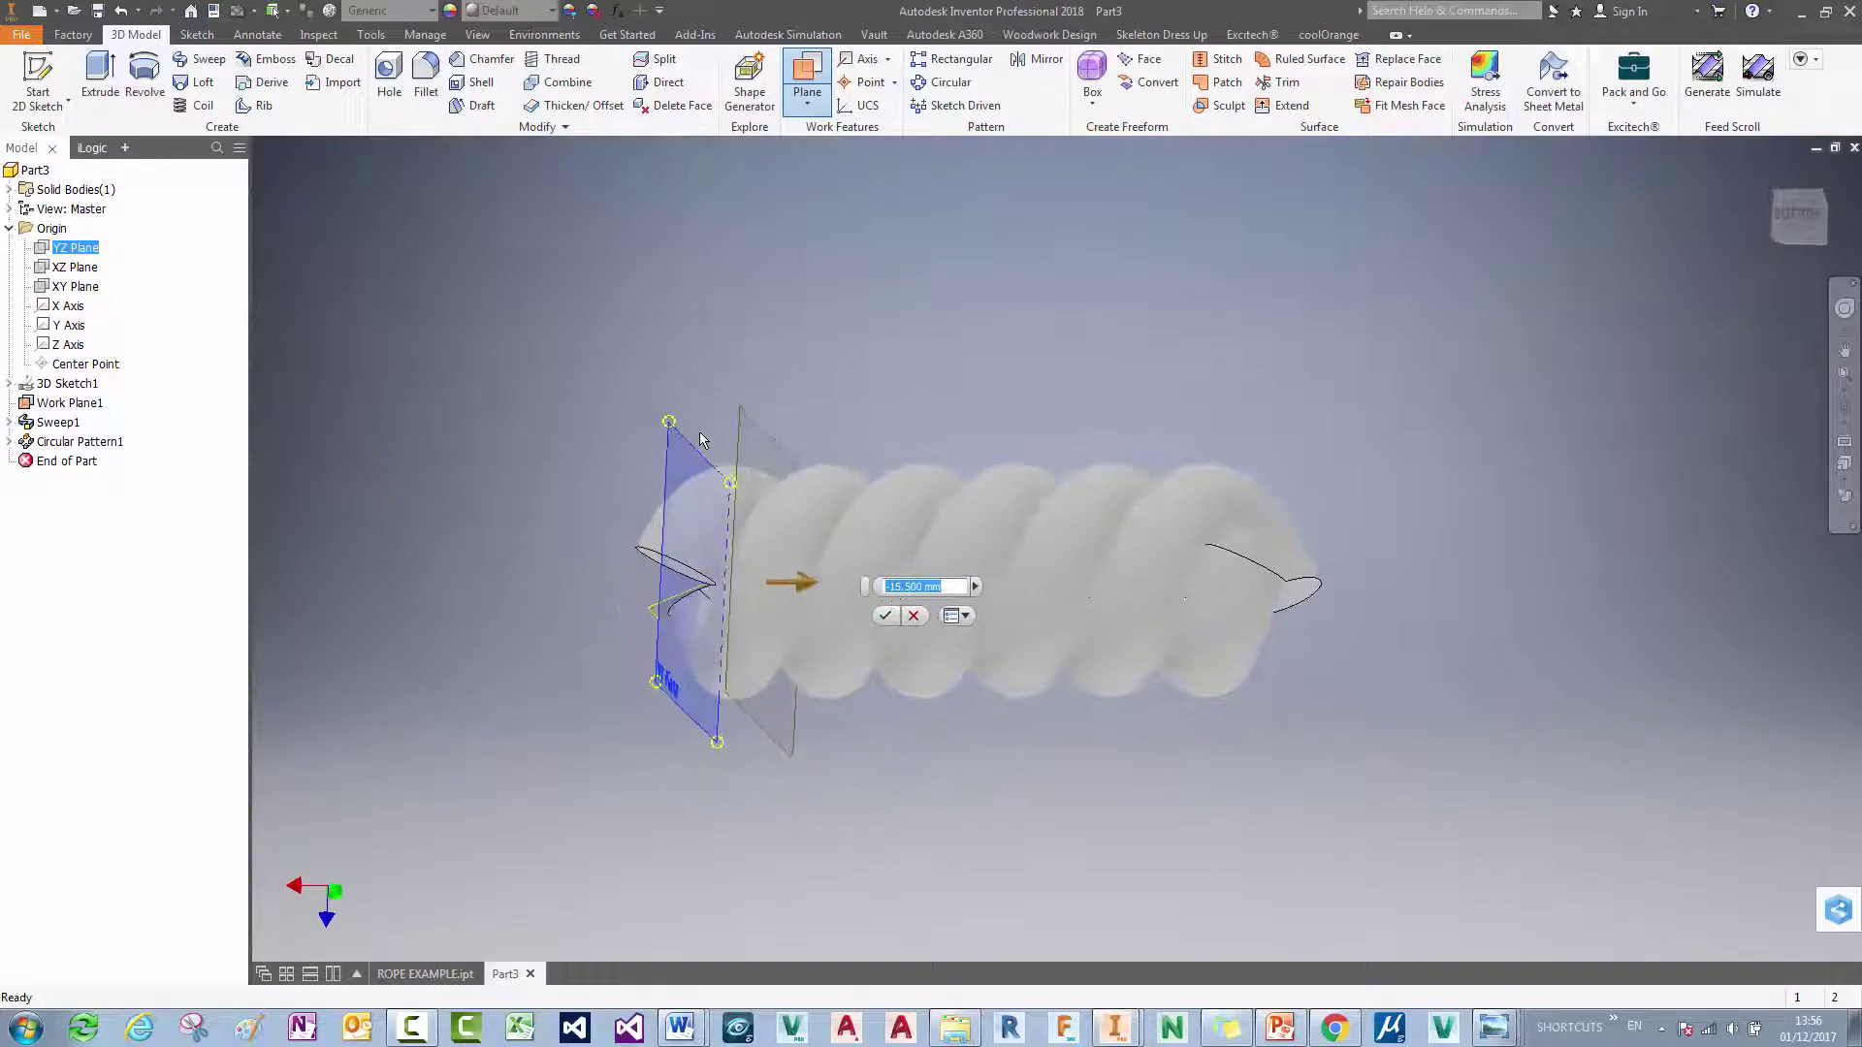
text(2)
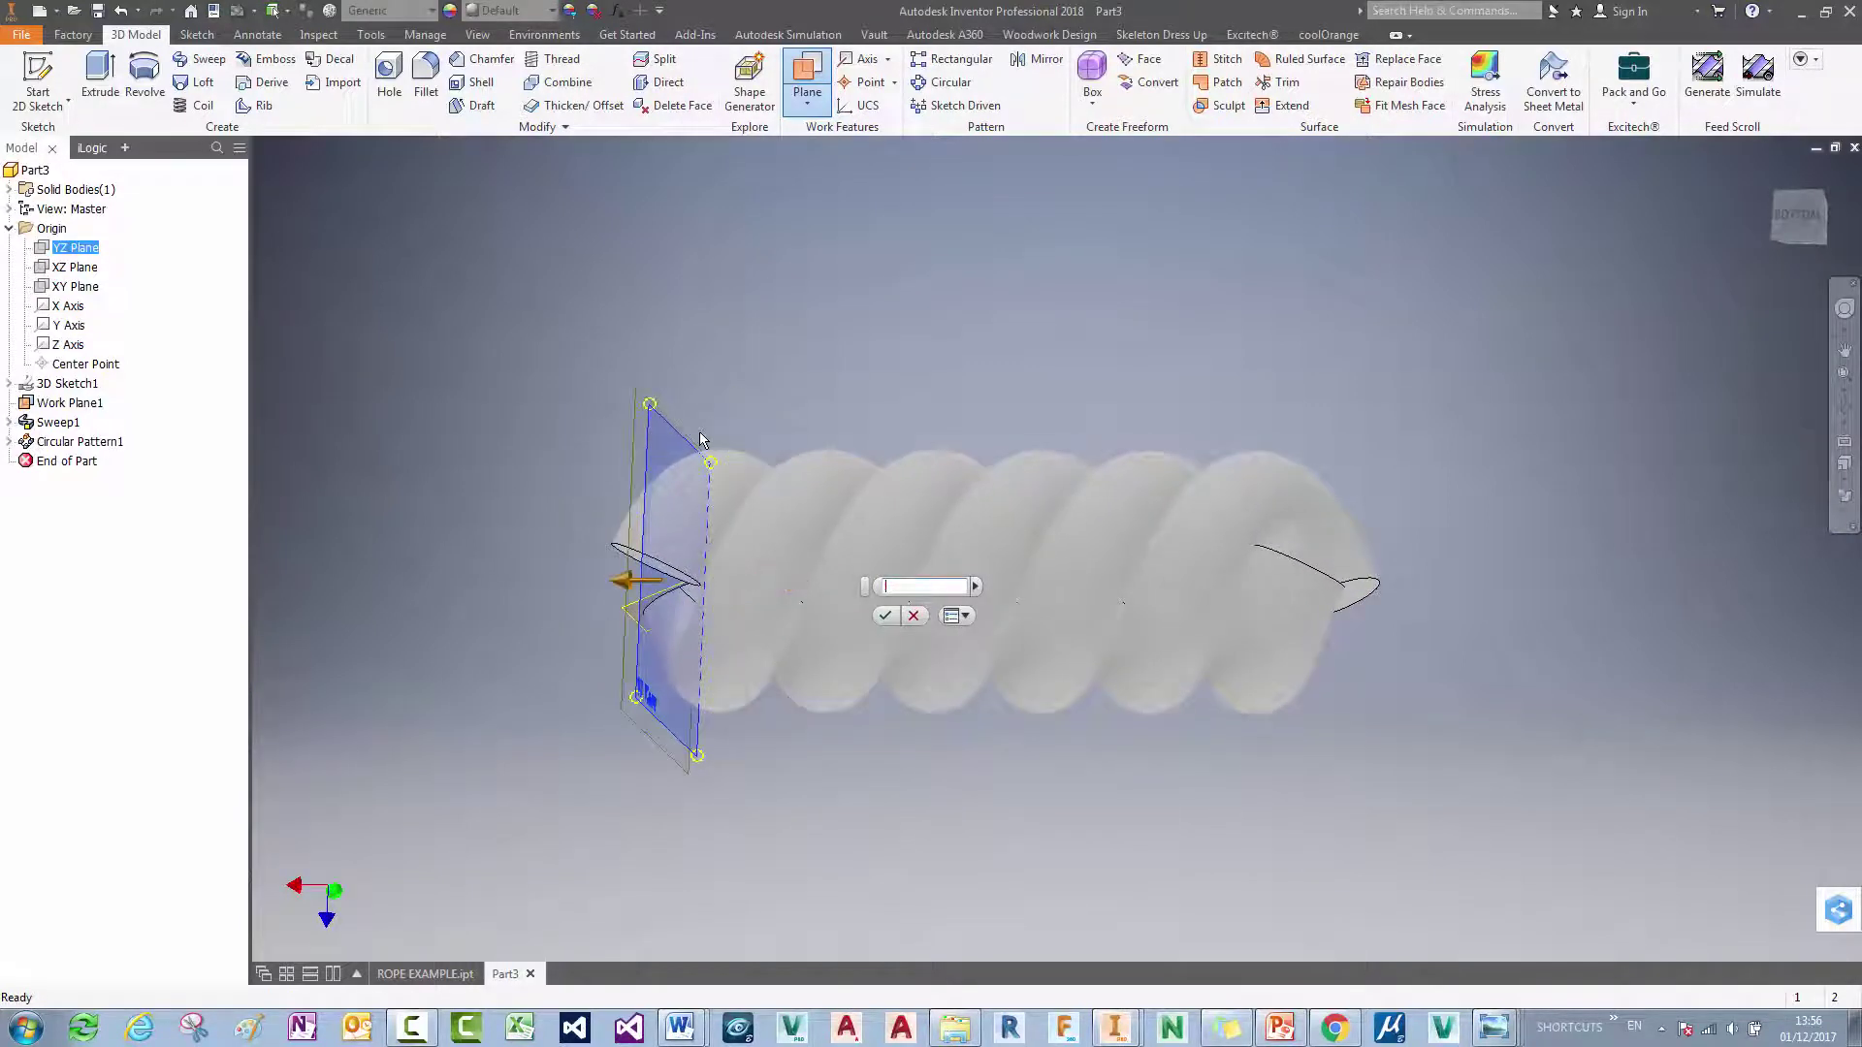
key(BackSpace)
text(-20)
key(Return)
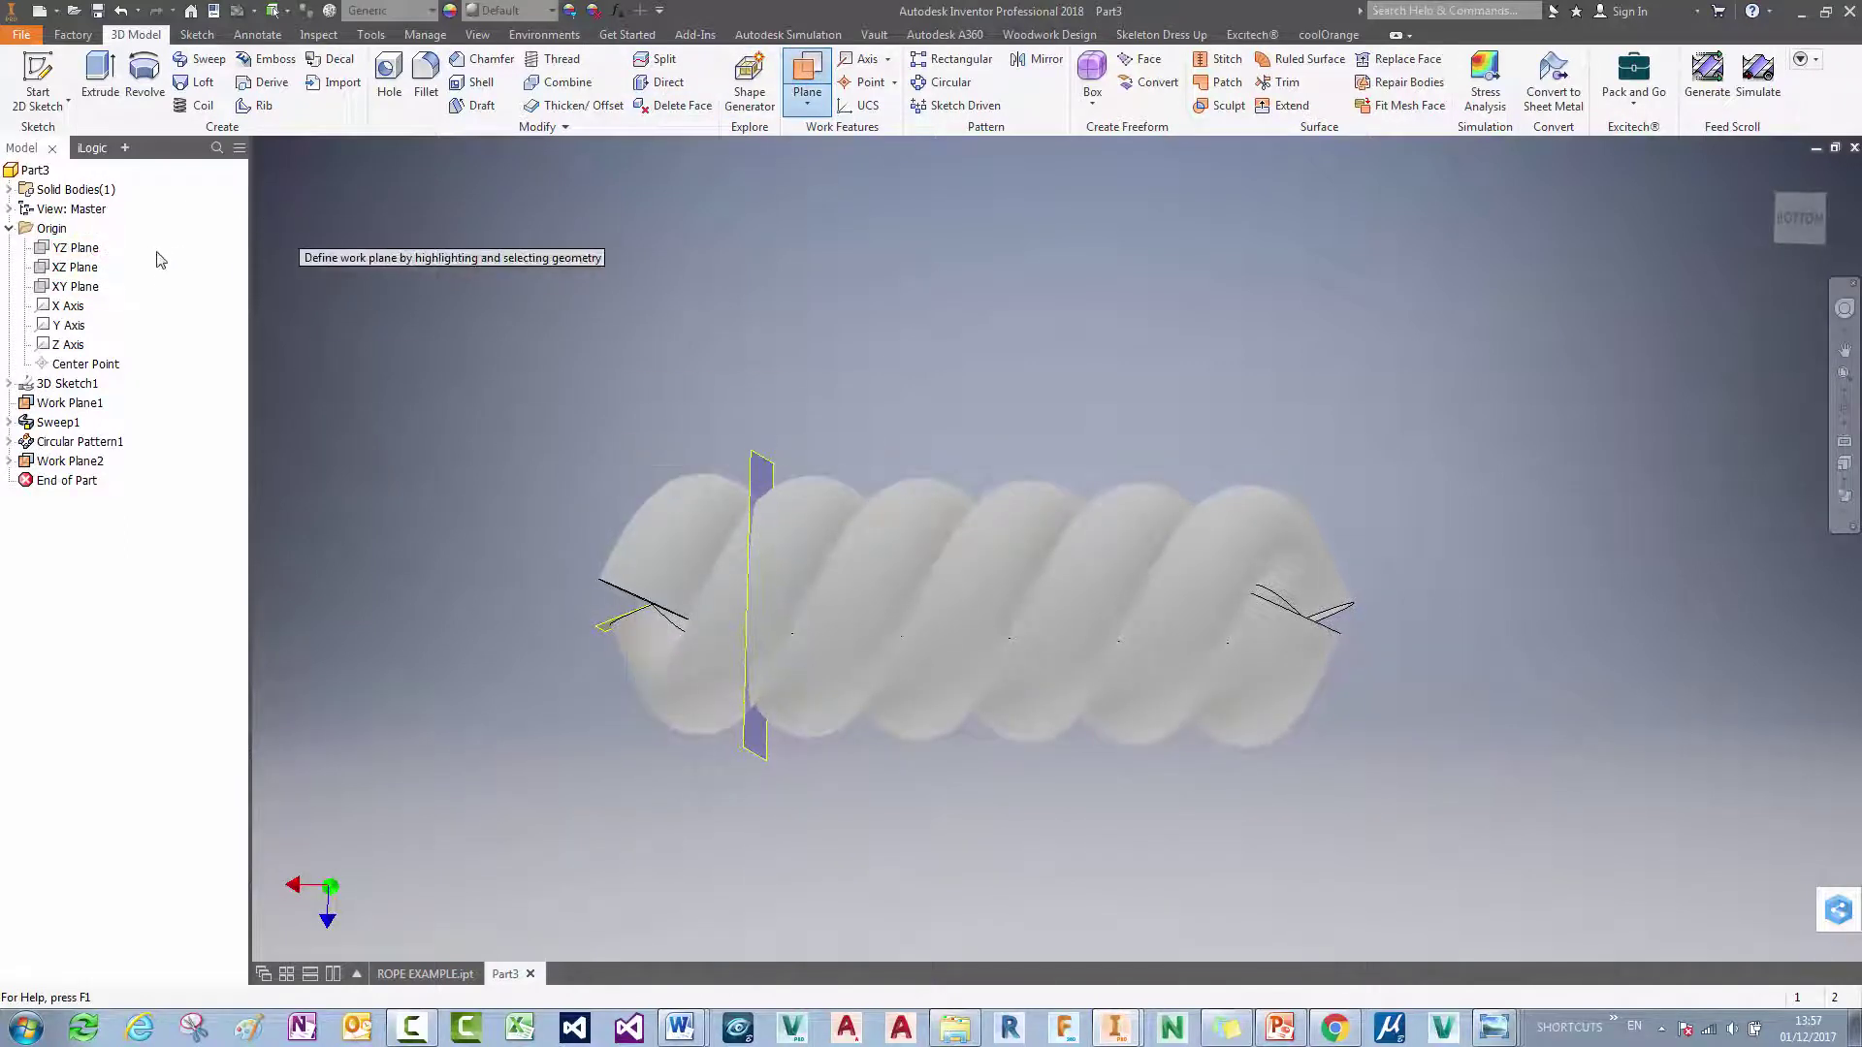
Step: Add a second work plane offset -100 mm from the YZ Plane
click(82, 250)
drag(644, 456, 1185, 436)
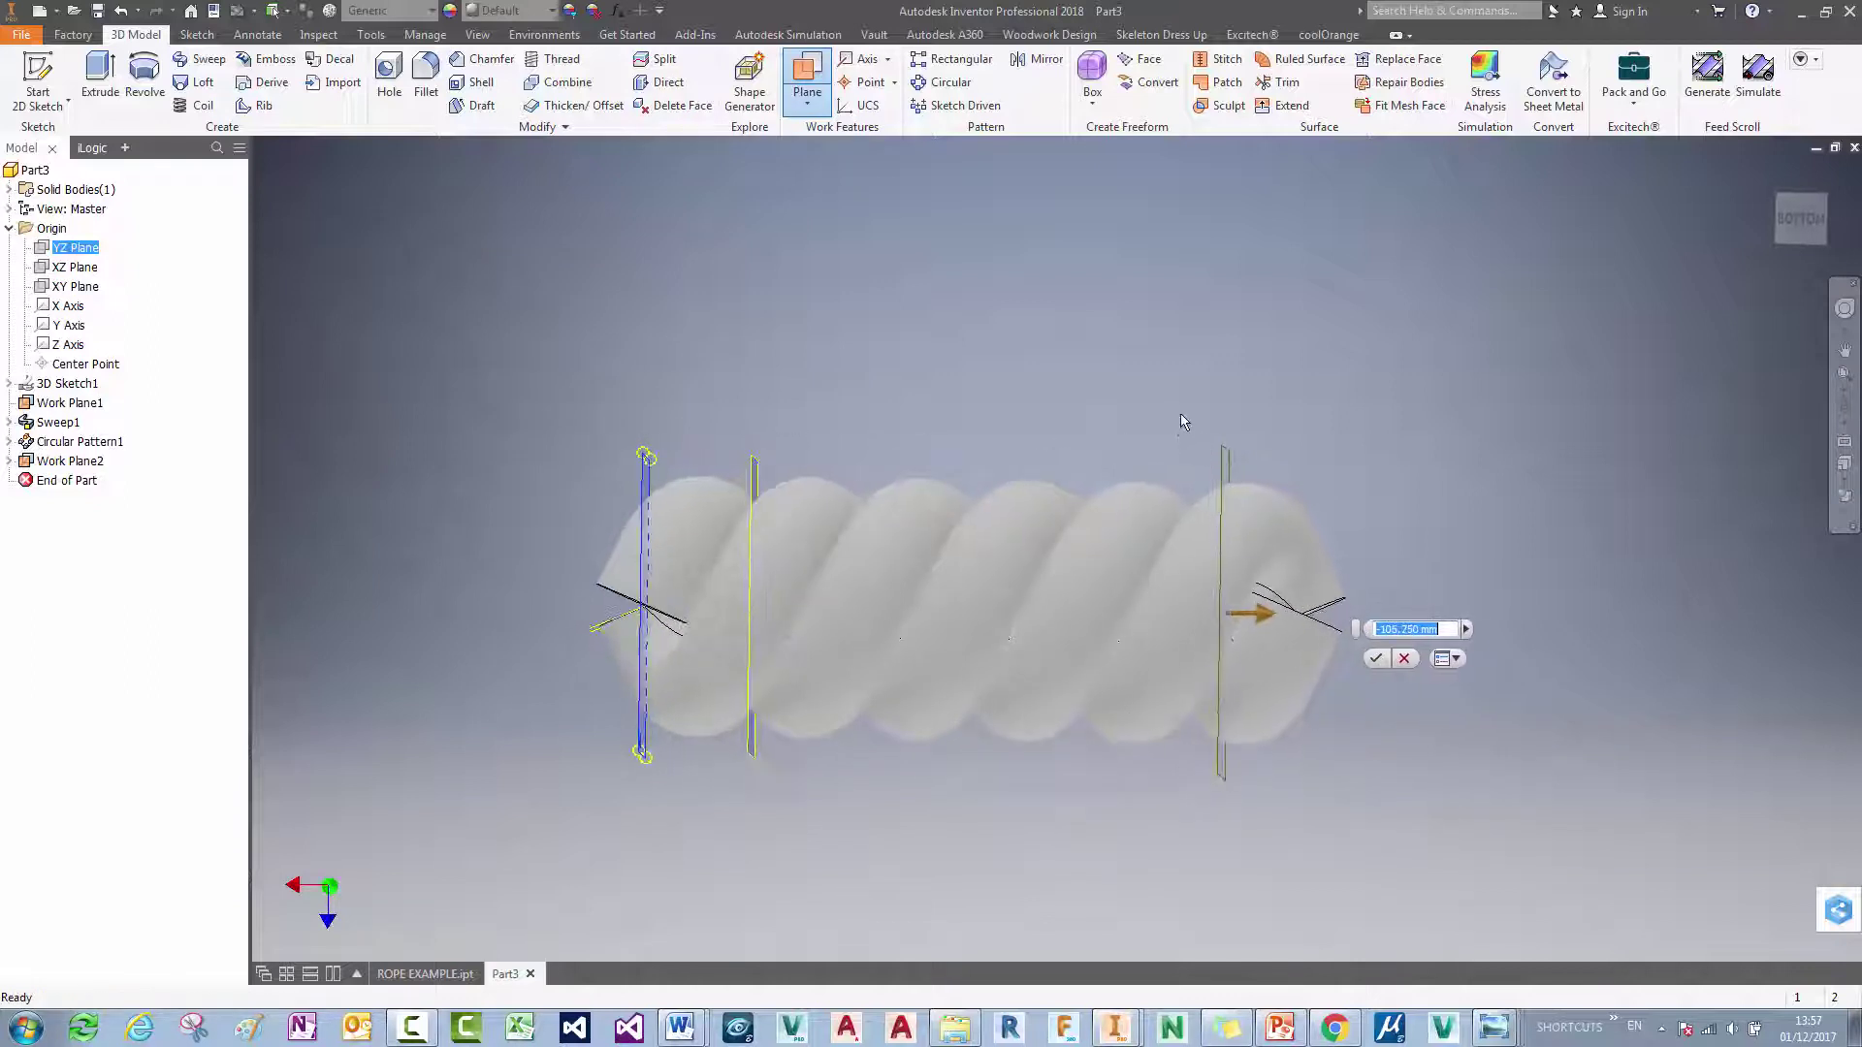
text(-100)
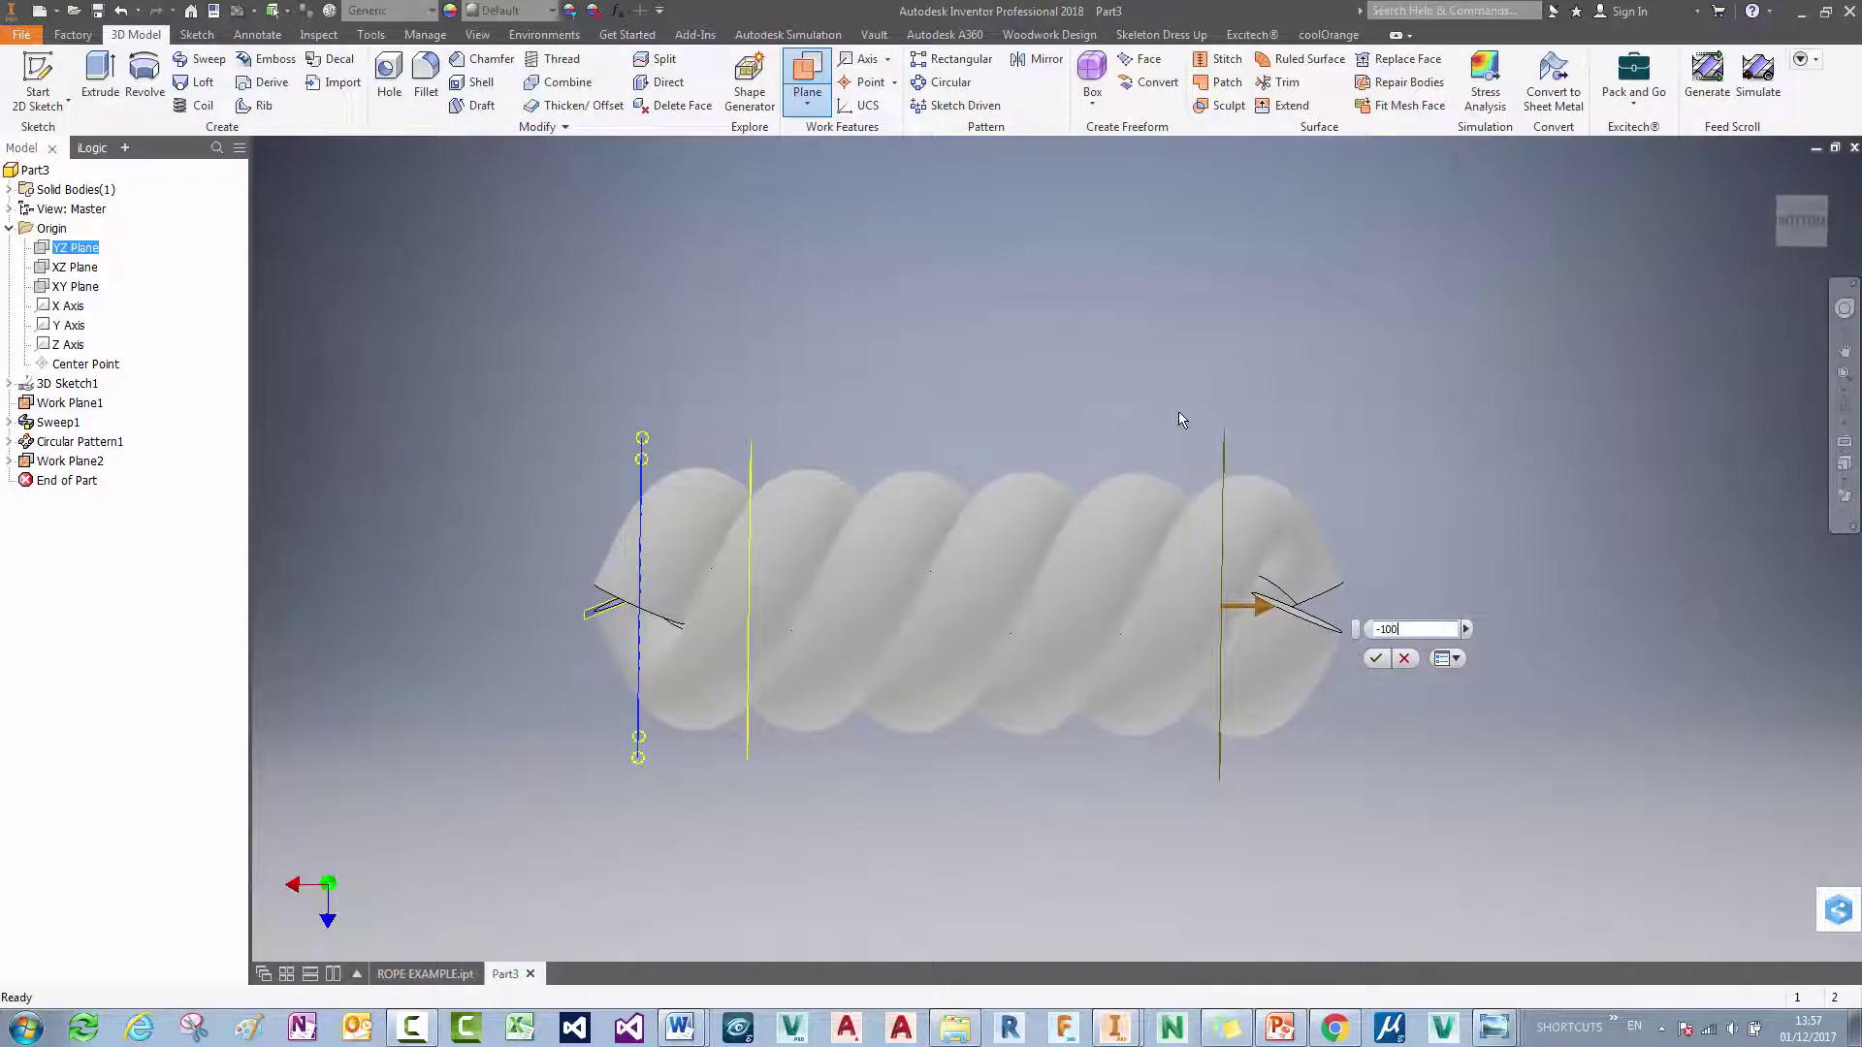
key(Return)
middle_drag(1067, 300, 1052, 311)
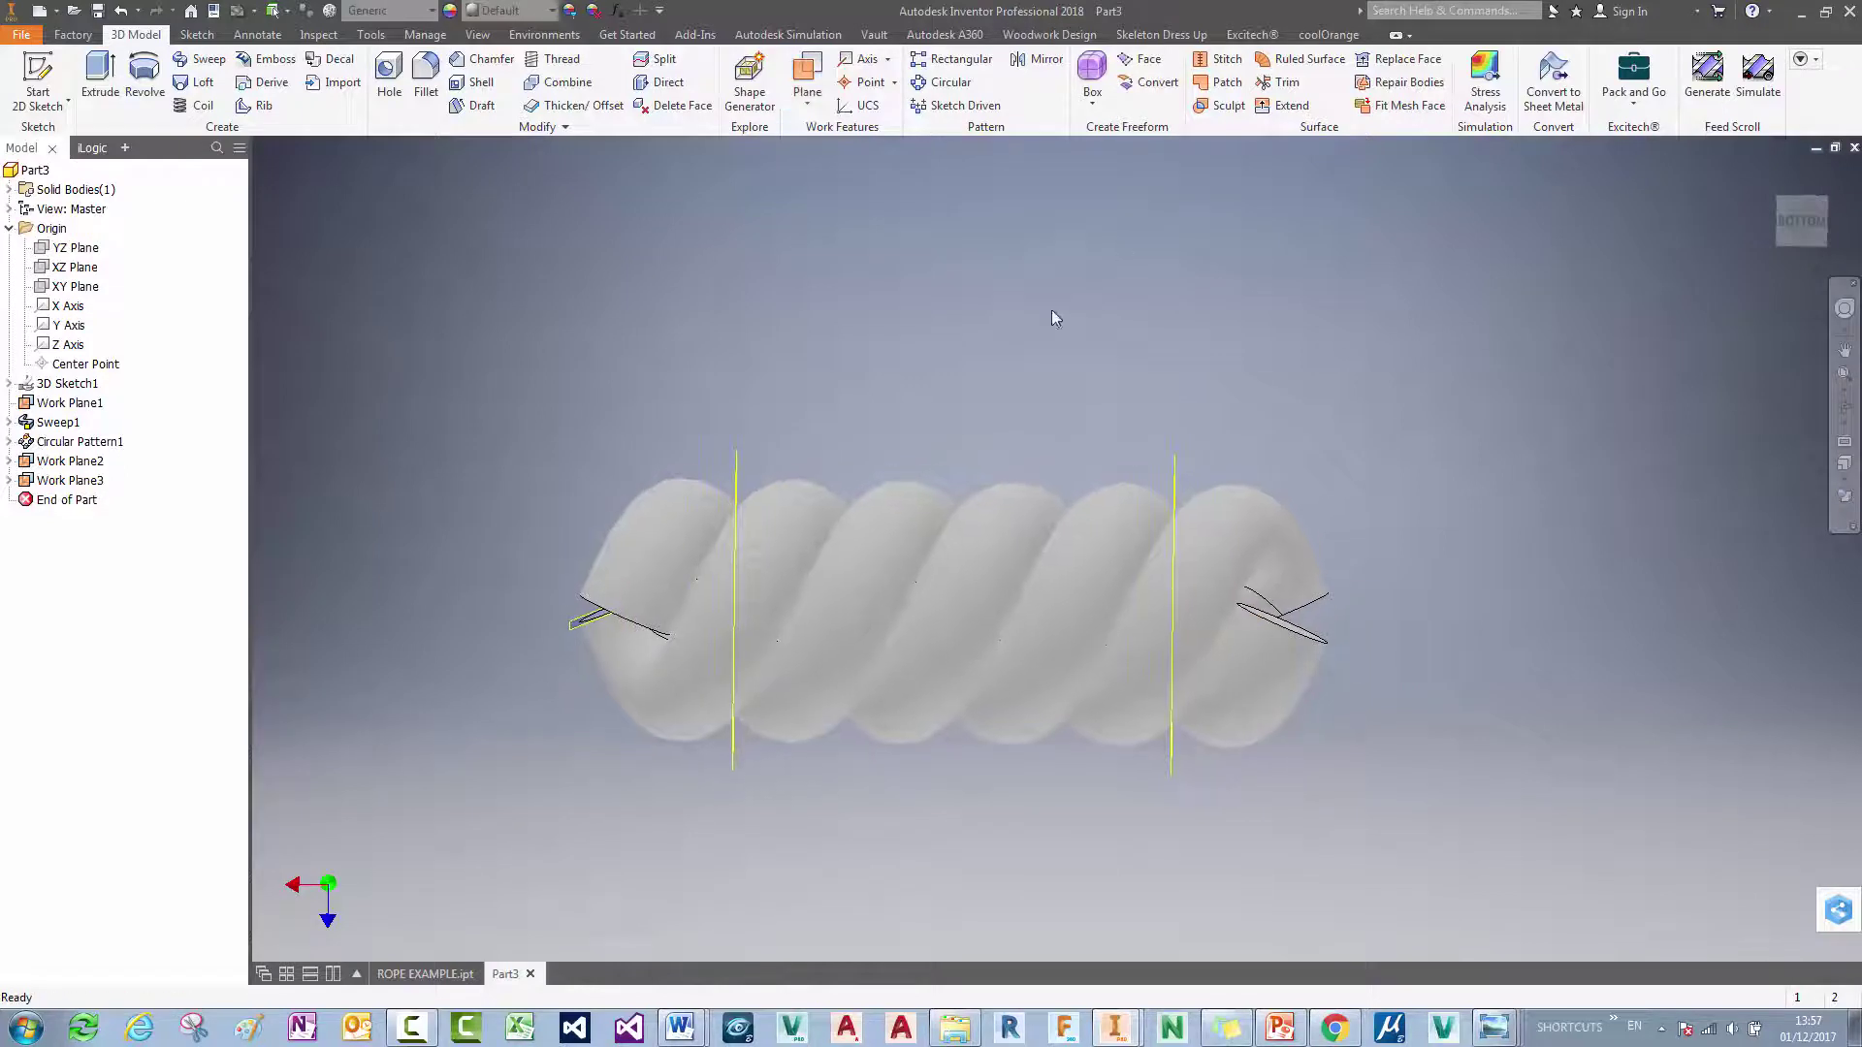
click(661, 63)
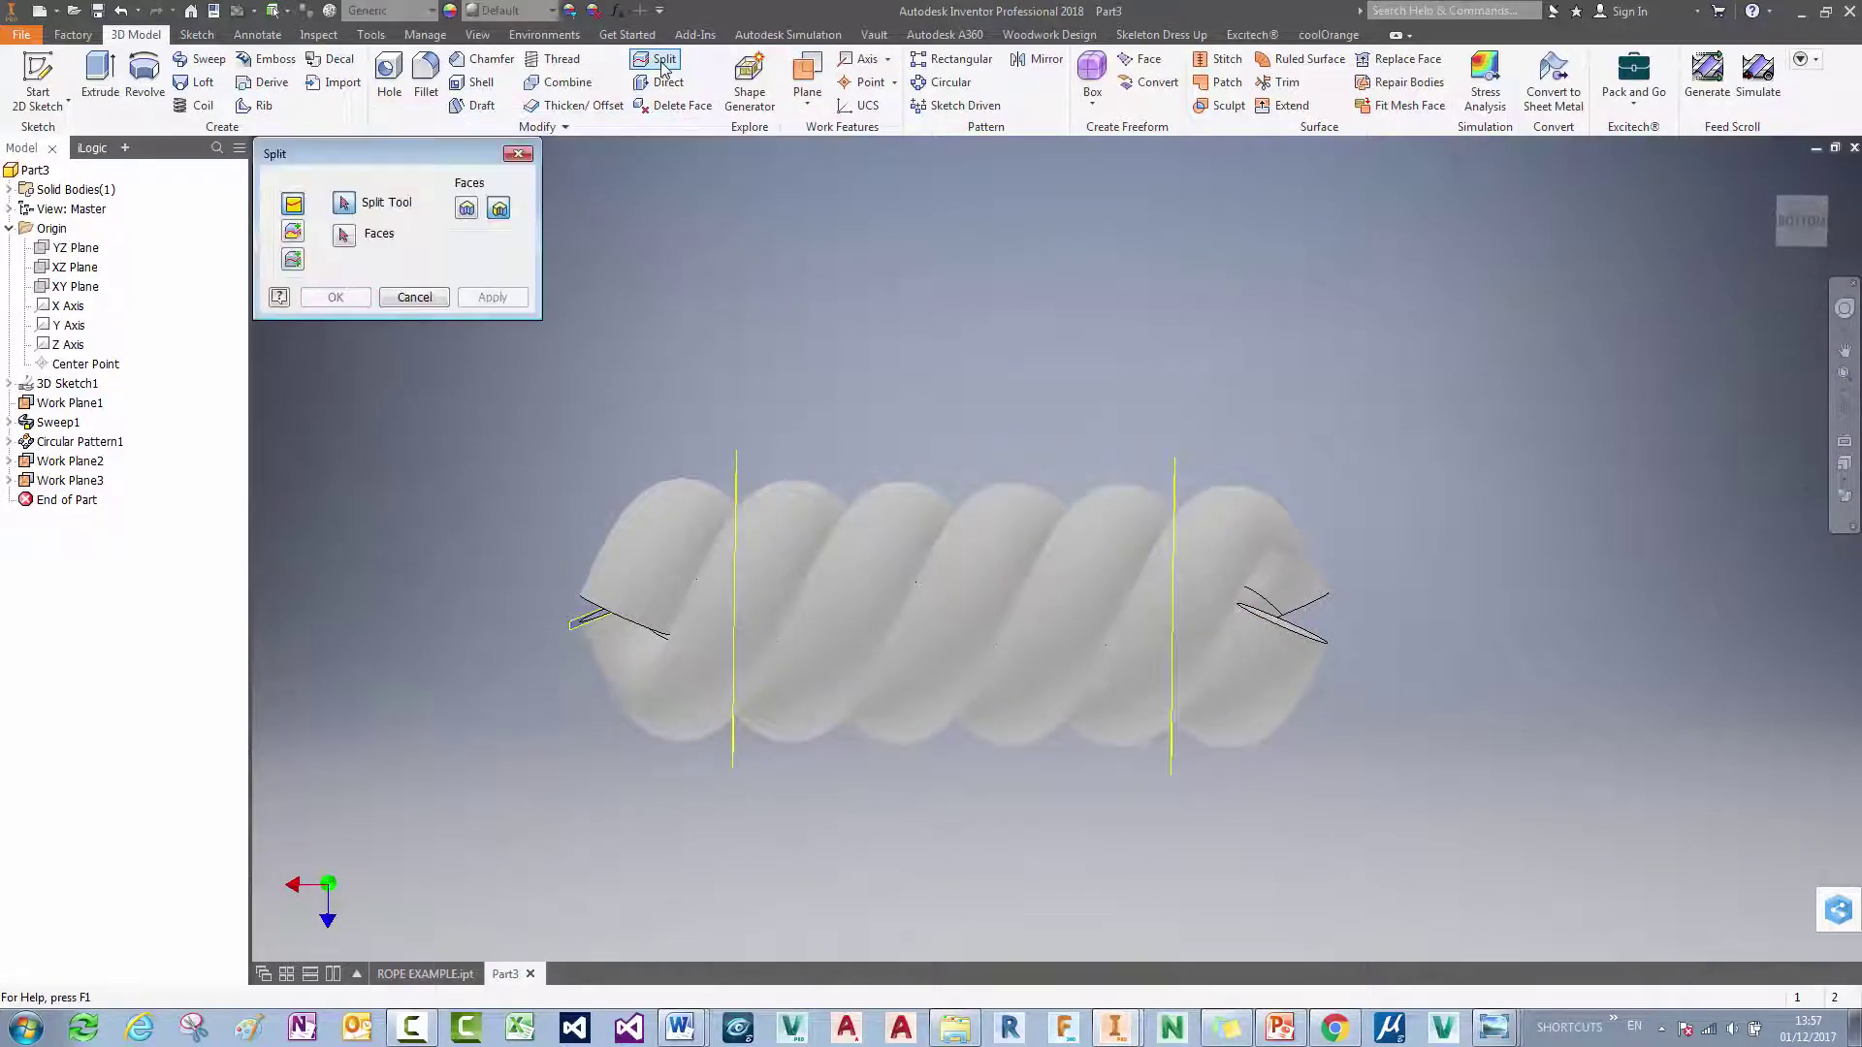
Step: Split the rope solid at Work Plane2 and Work Plane3, trimming both ends flat
click(293, 231)
click(736, 490)
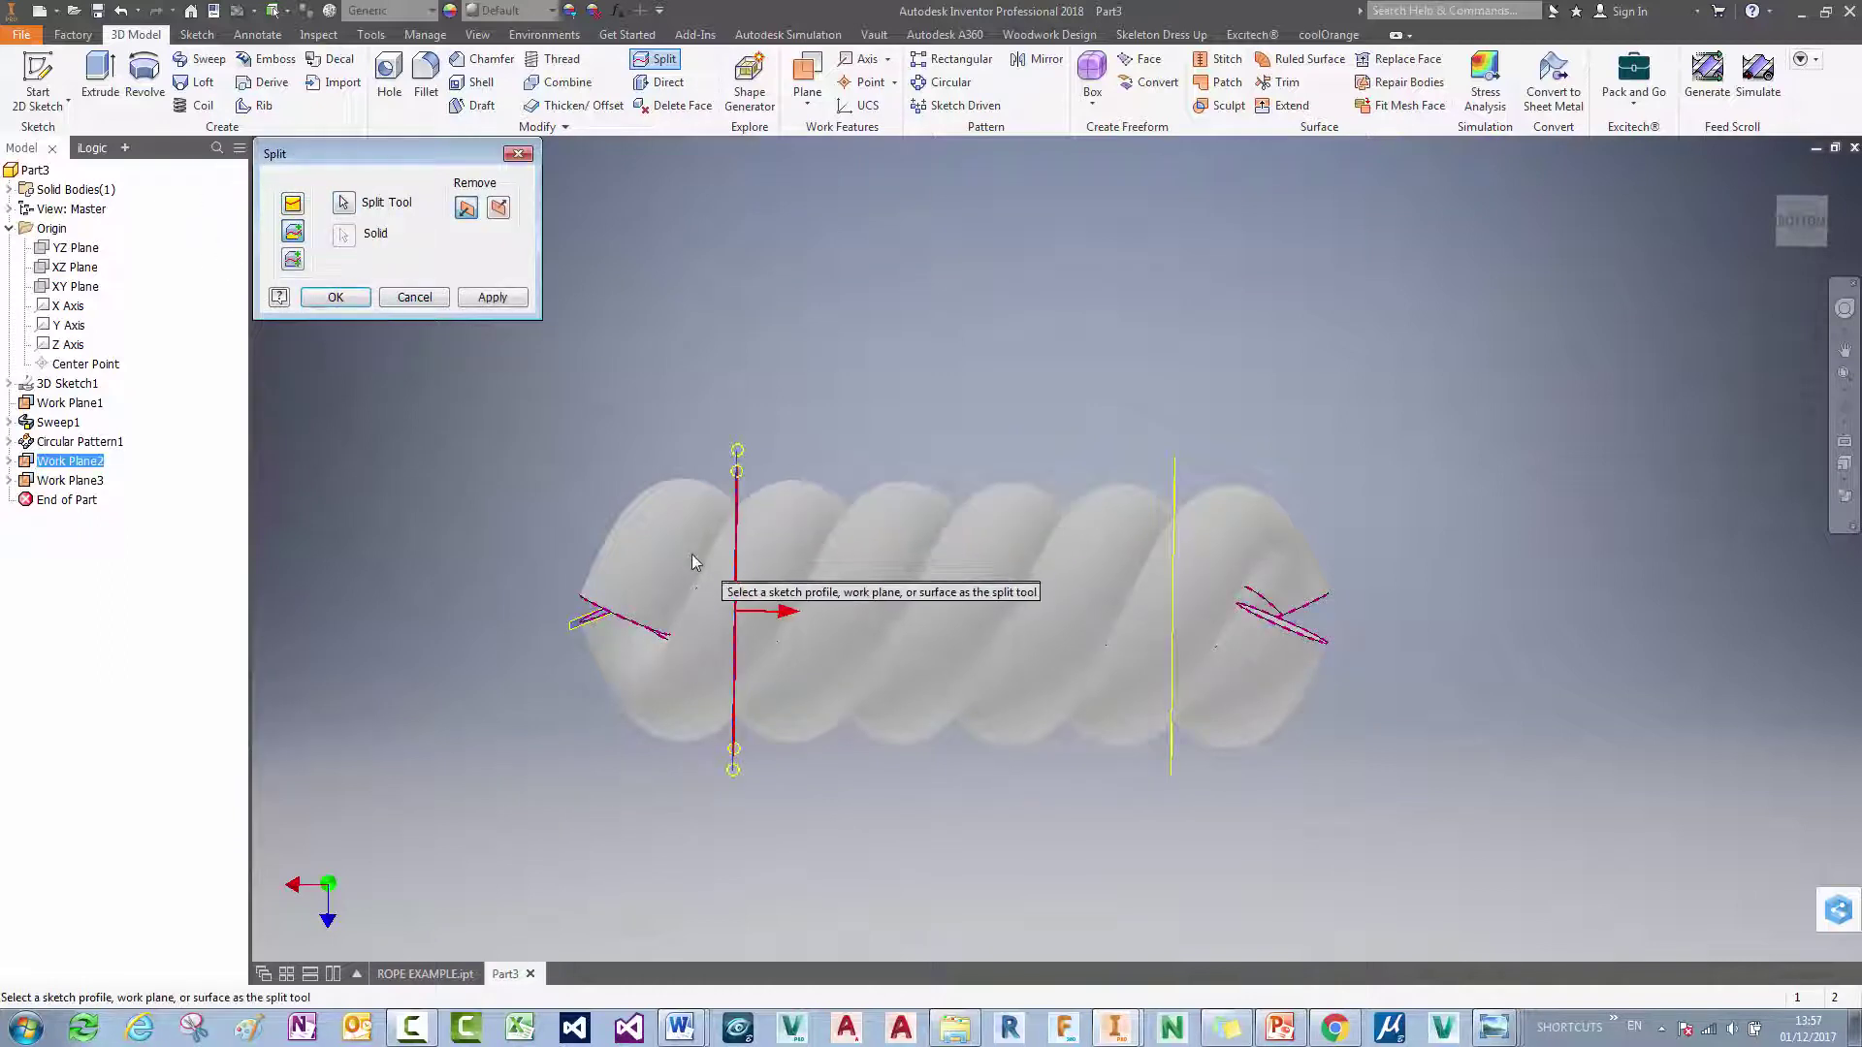
click(492, 298)
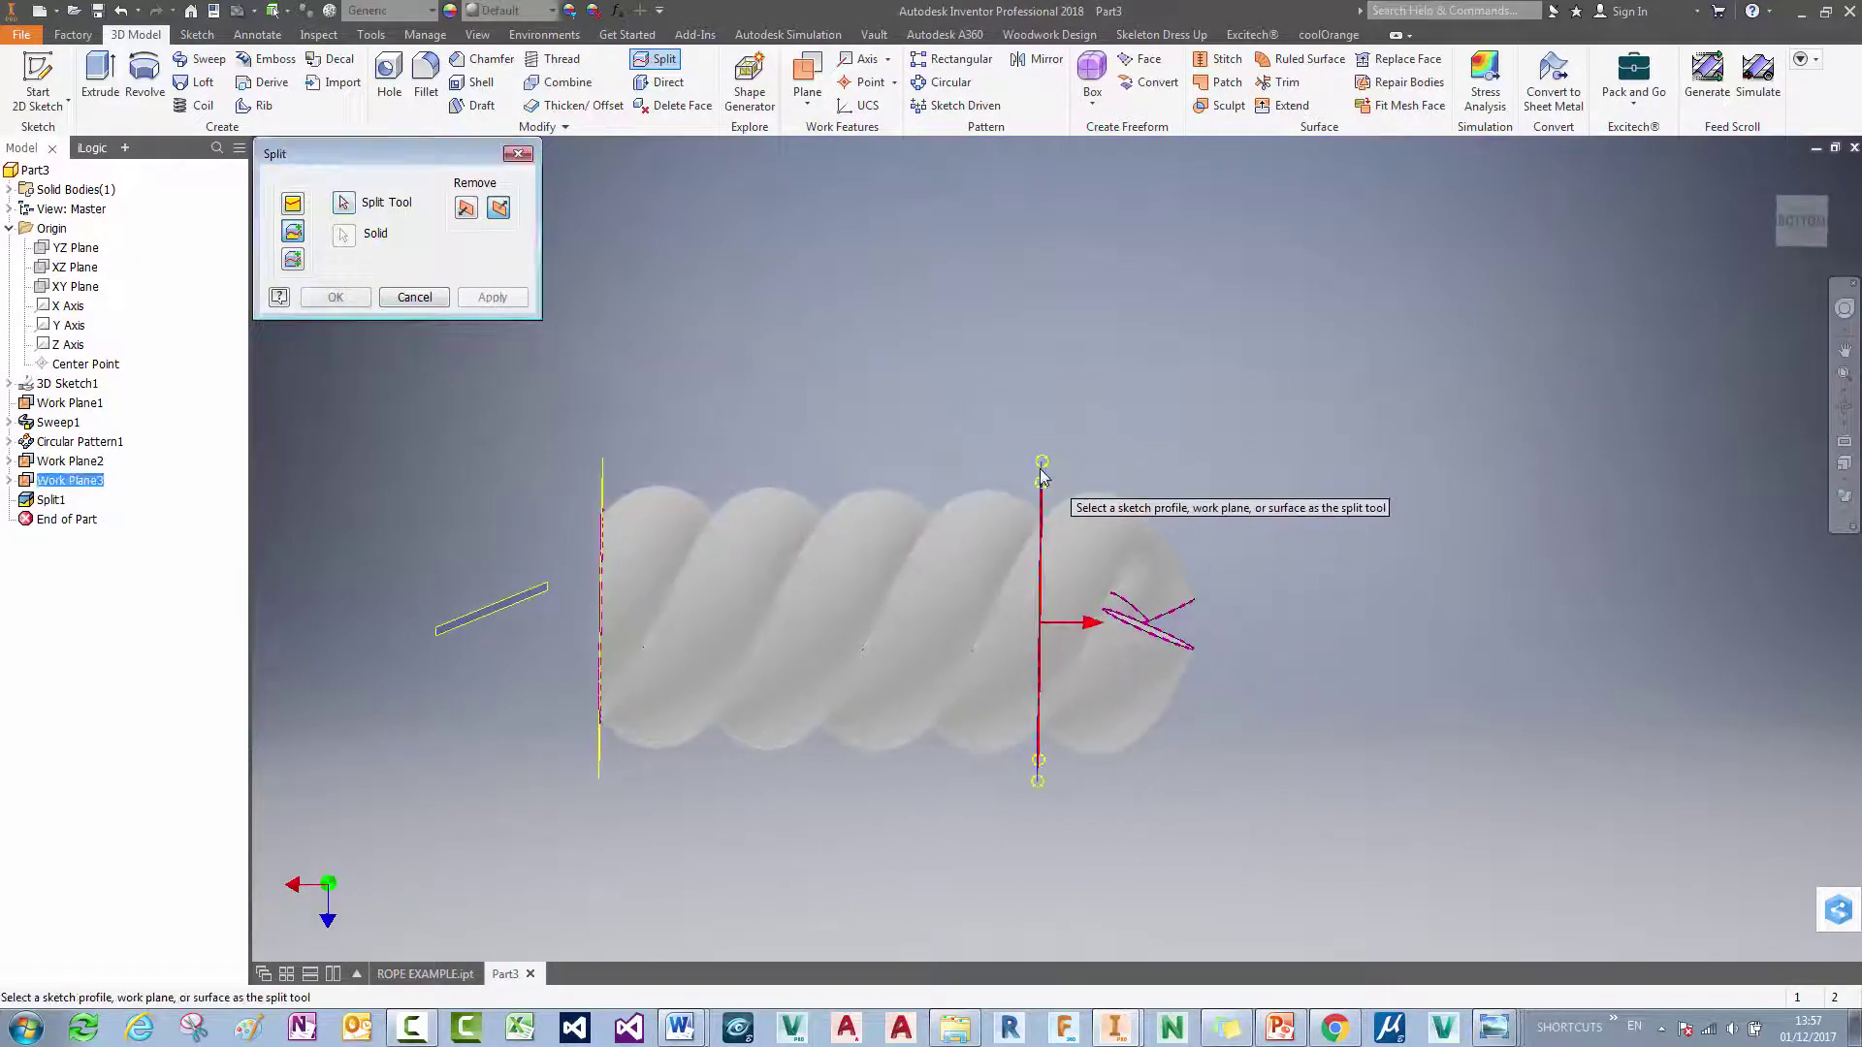
click(492, 298)
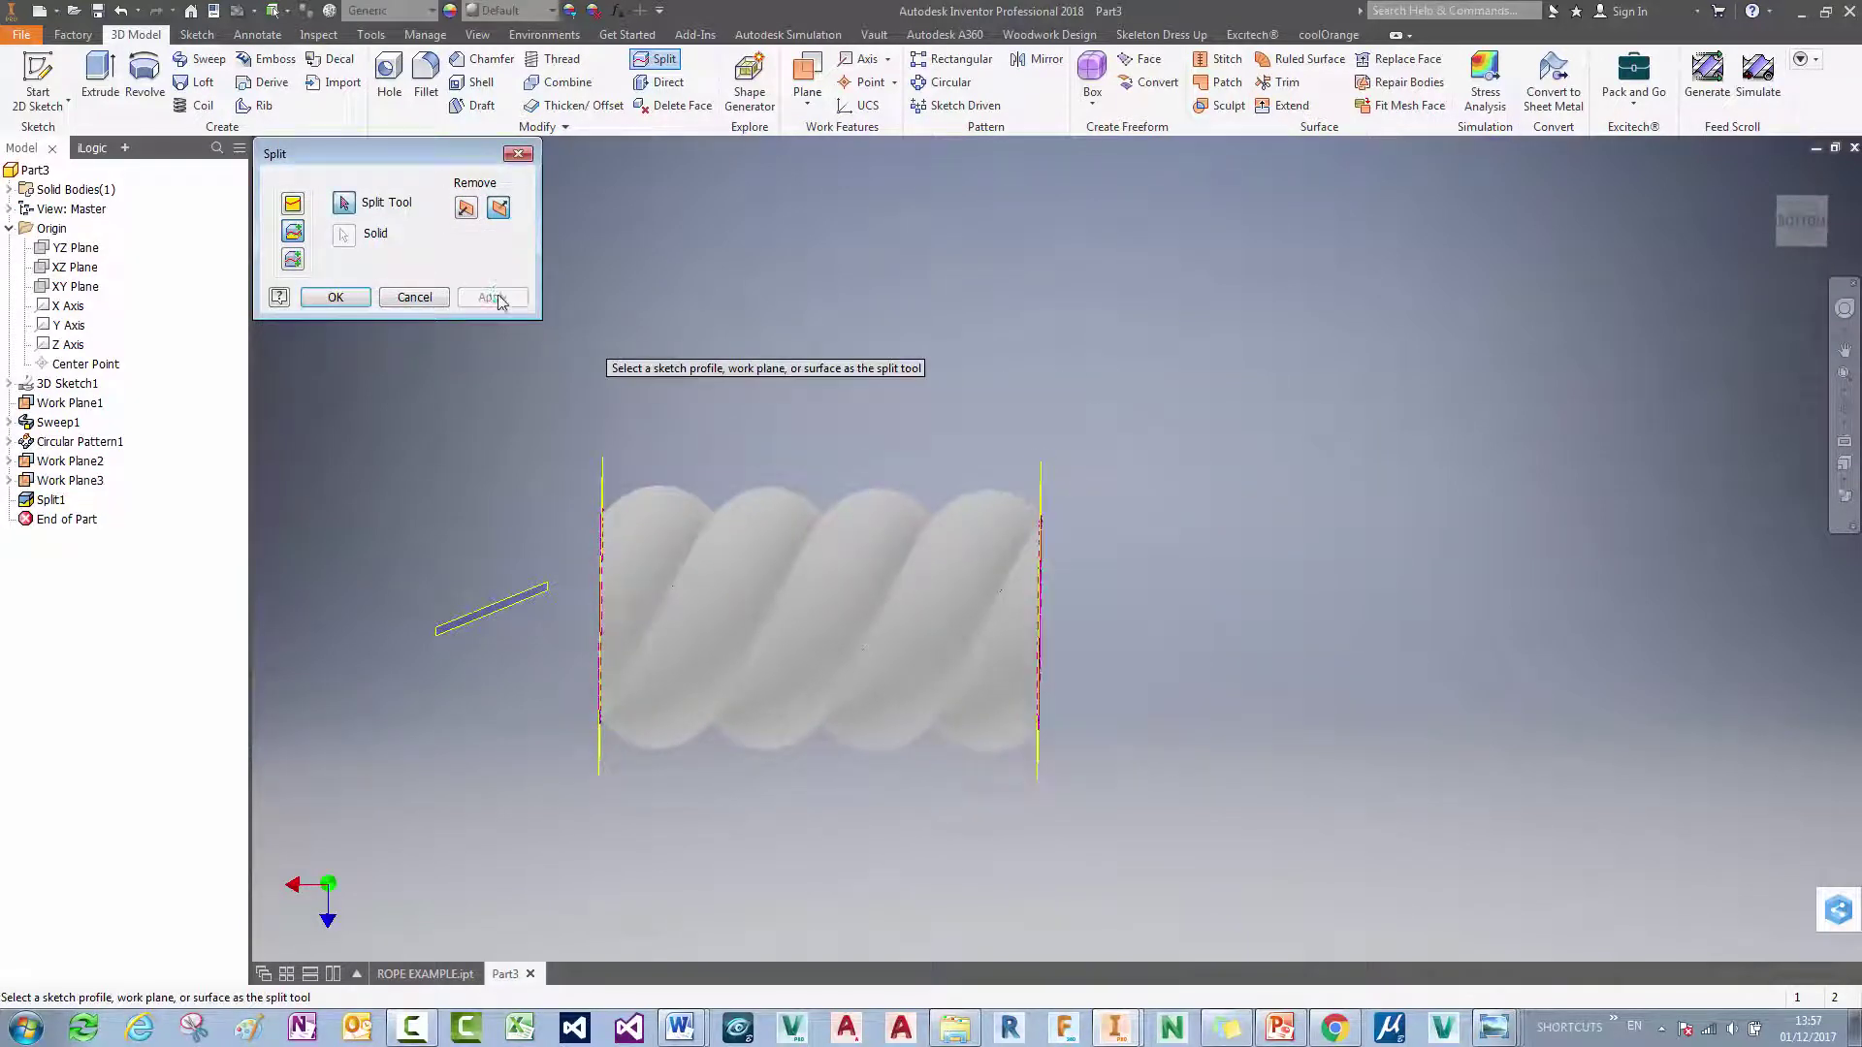
click(438, 300)
key(F6)
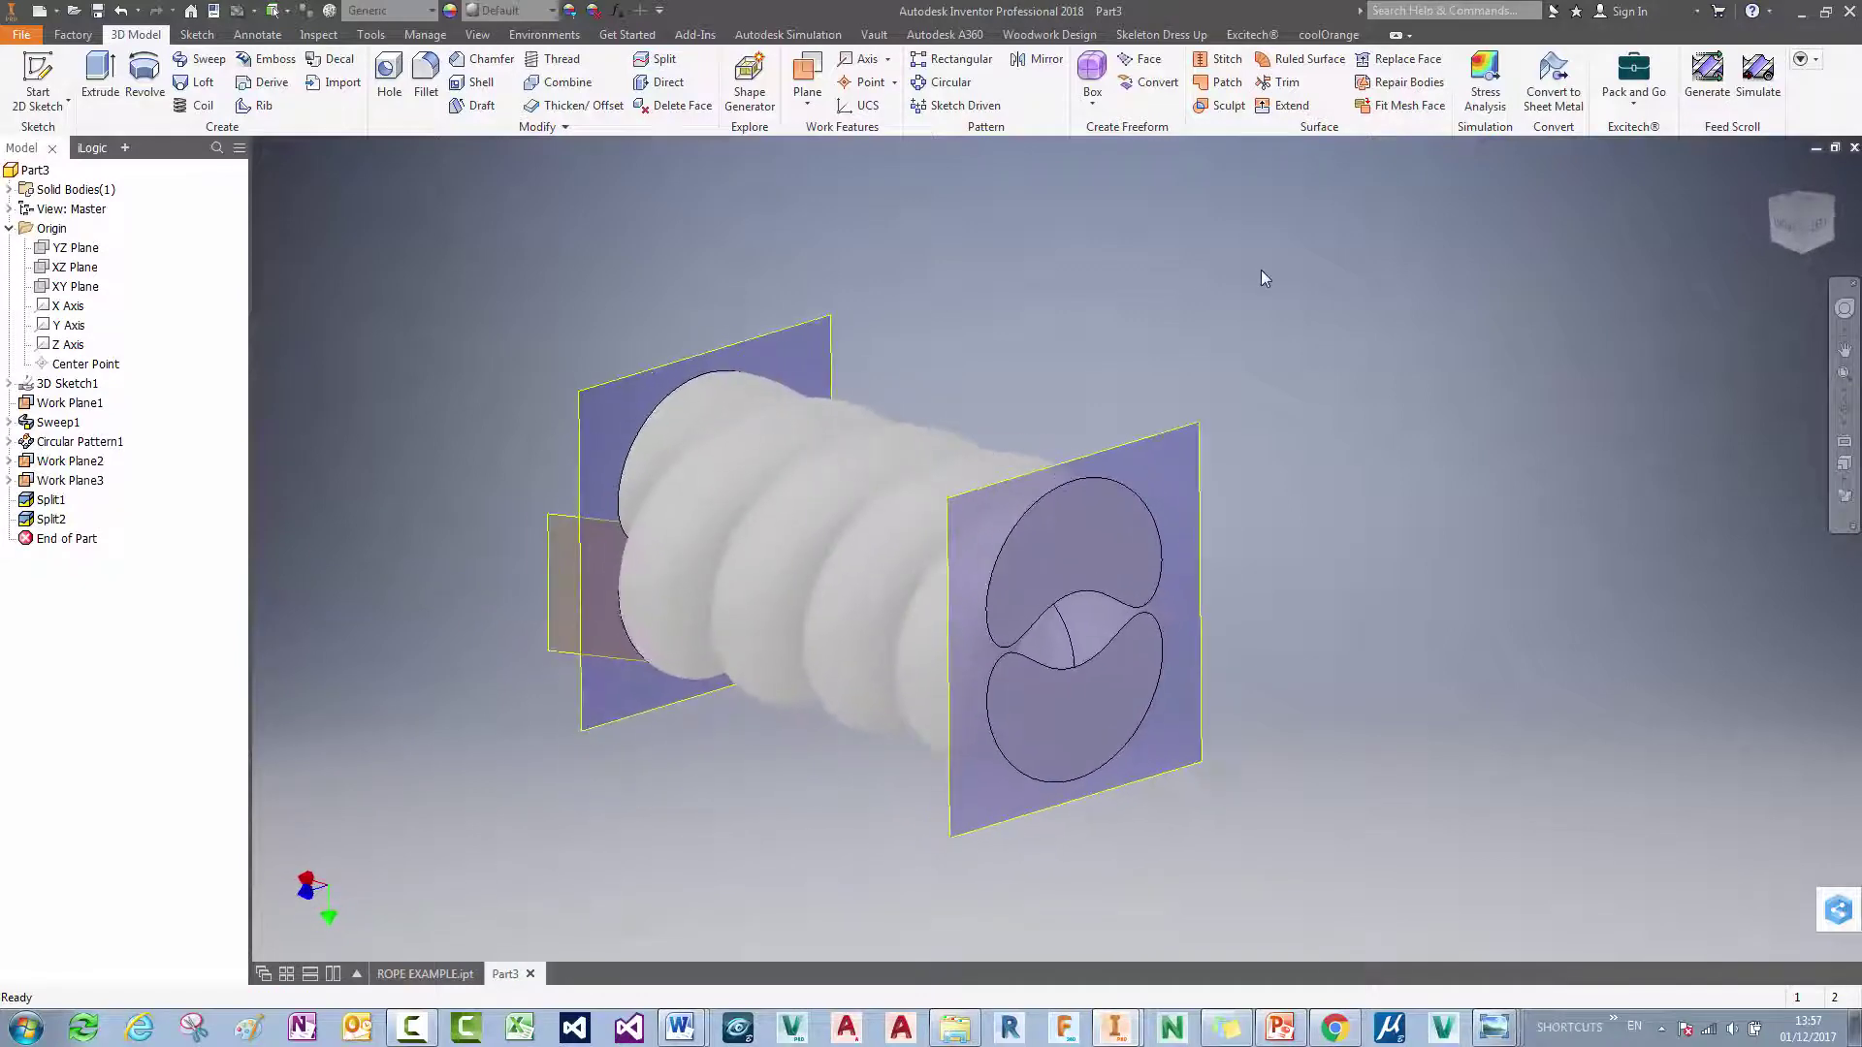
key(F5)
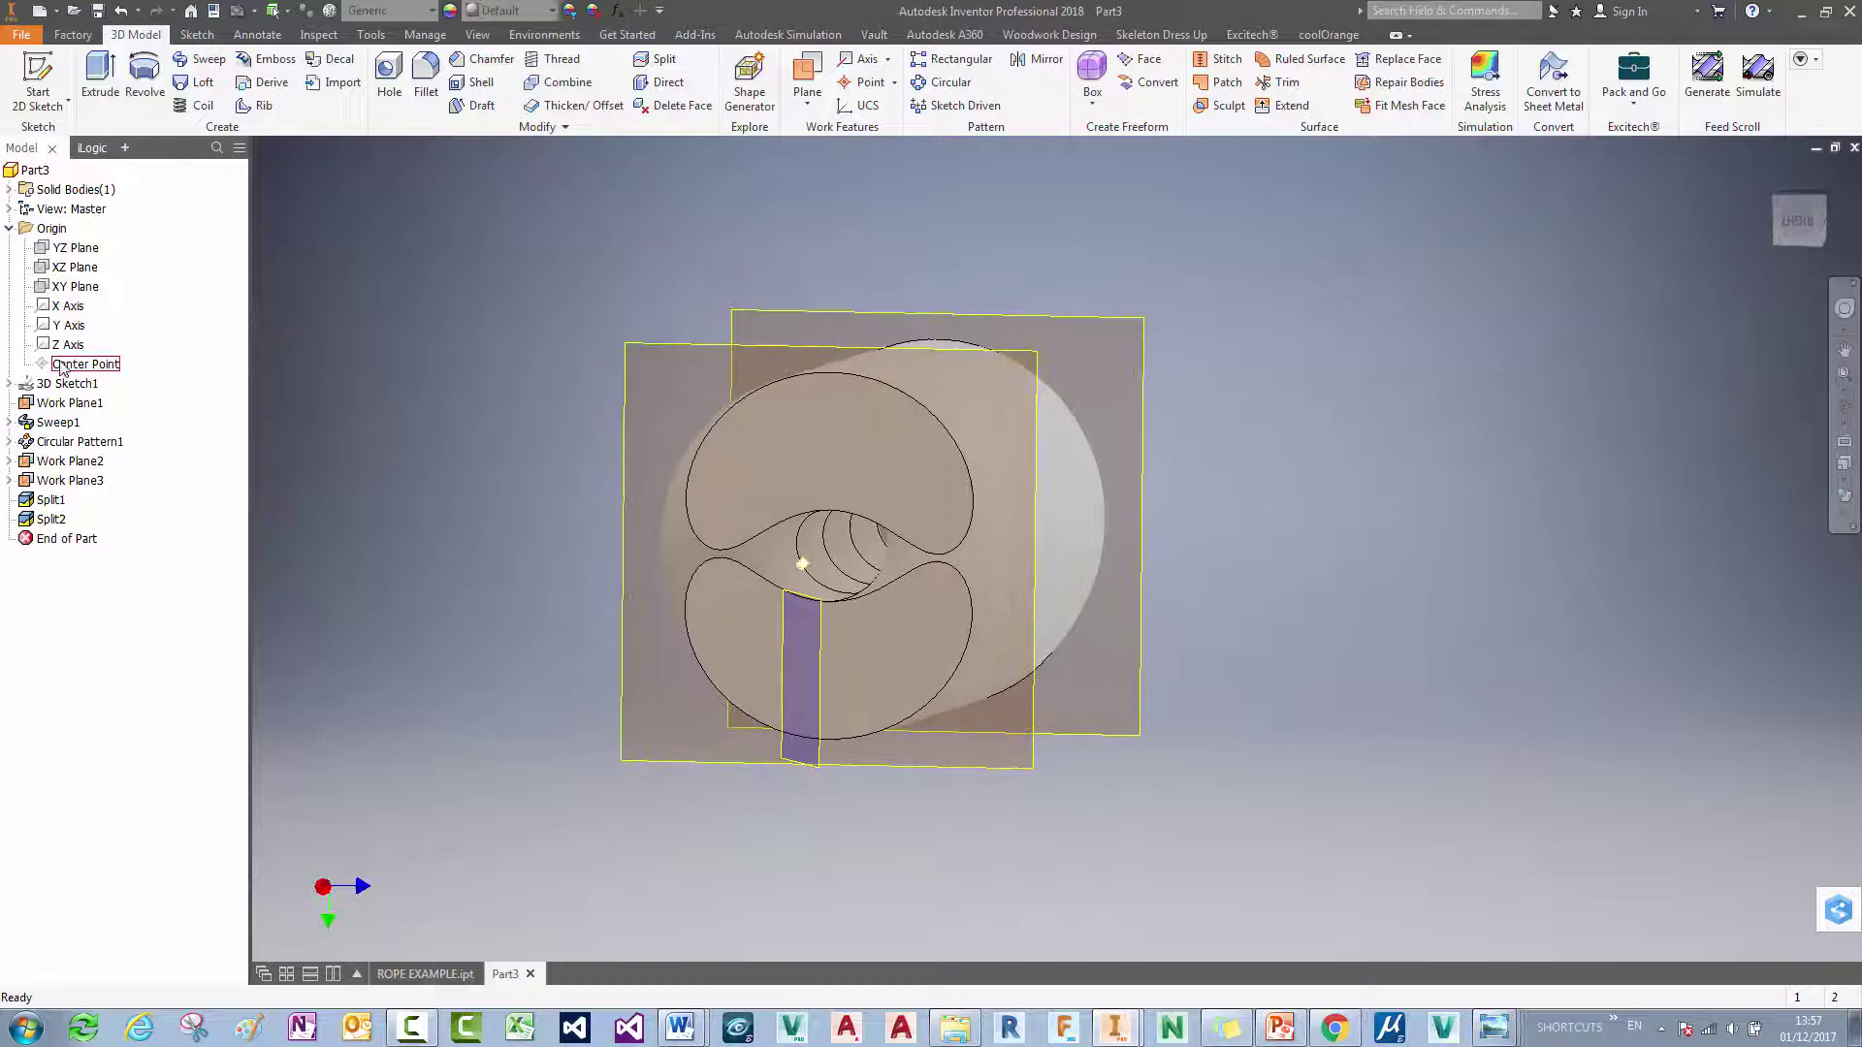
Step: Sketch a 20 mm diameter circle at the origin on the YZ Plane
right_click(76, 248)
click(128, 309)
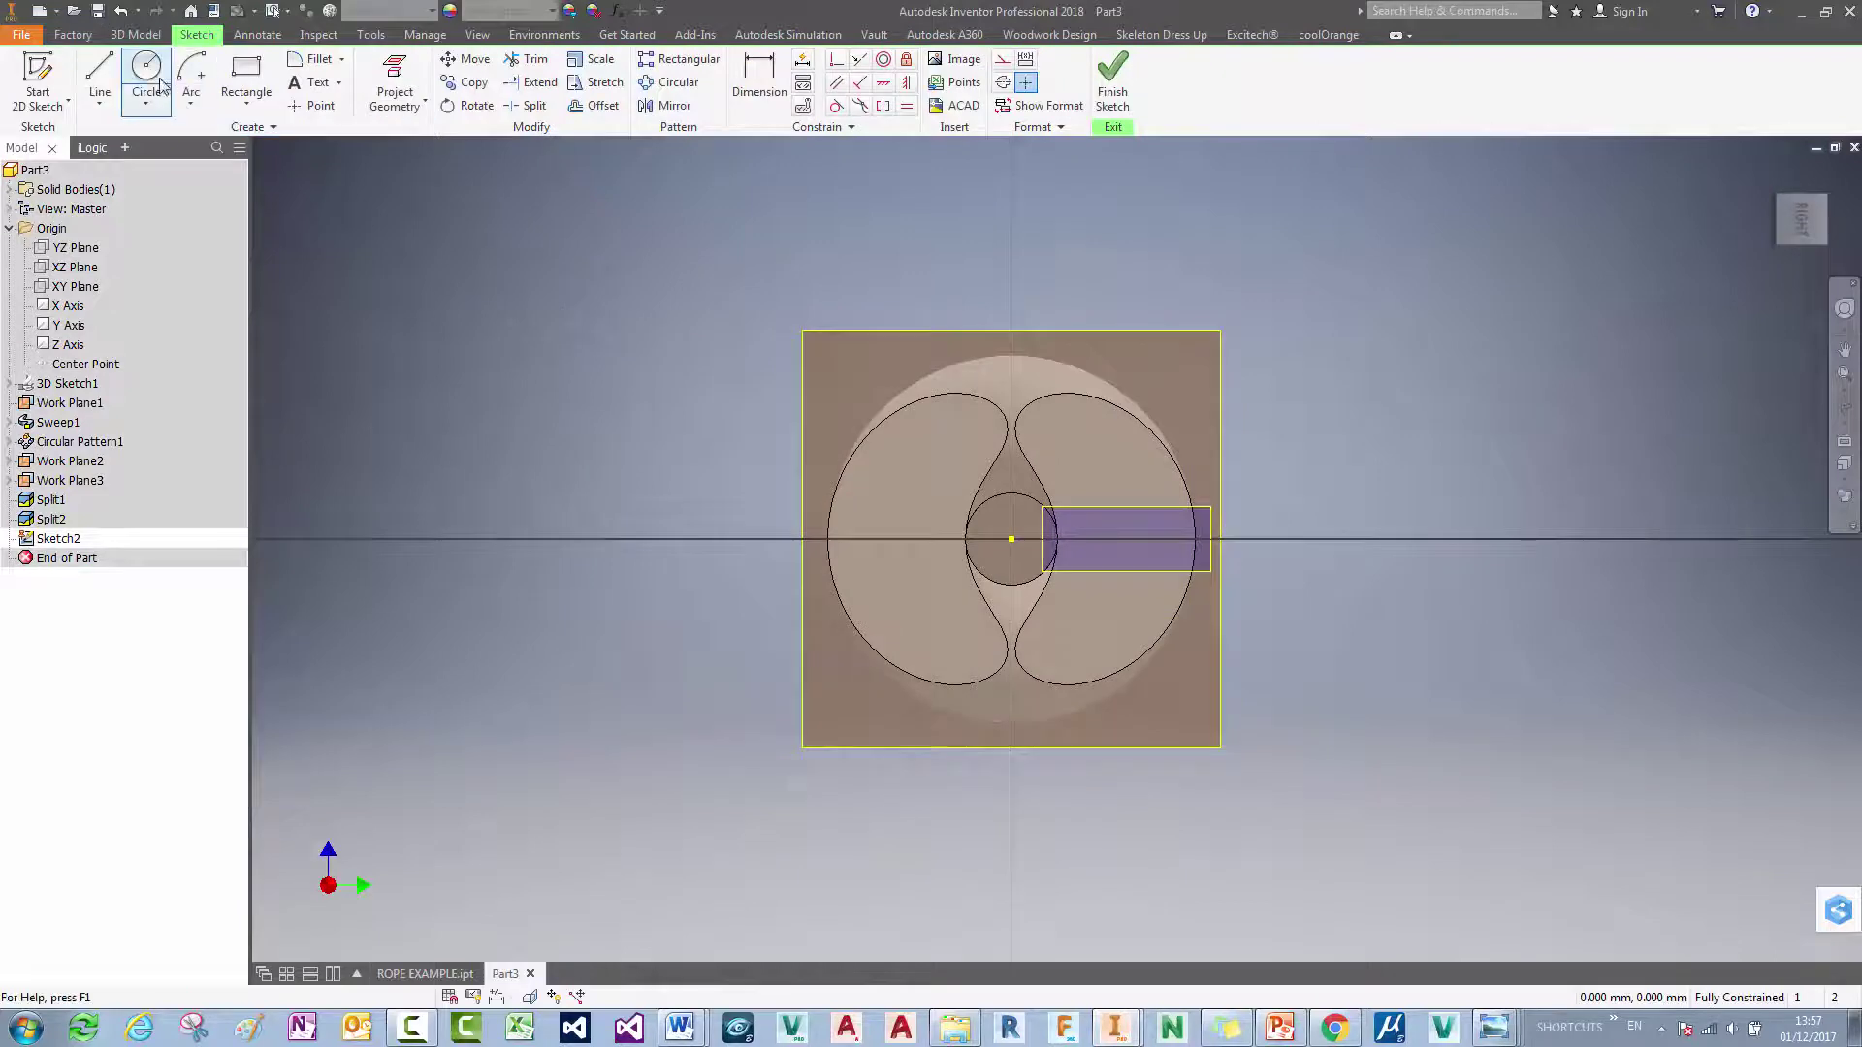
click(146, 70)
click(1011, 538)
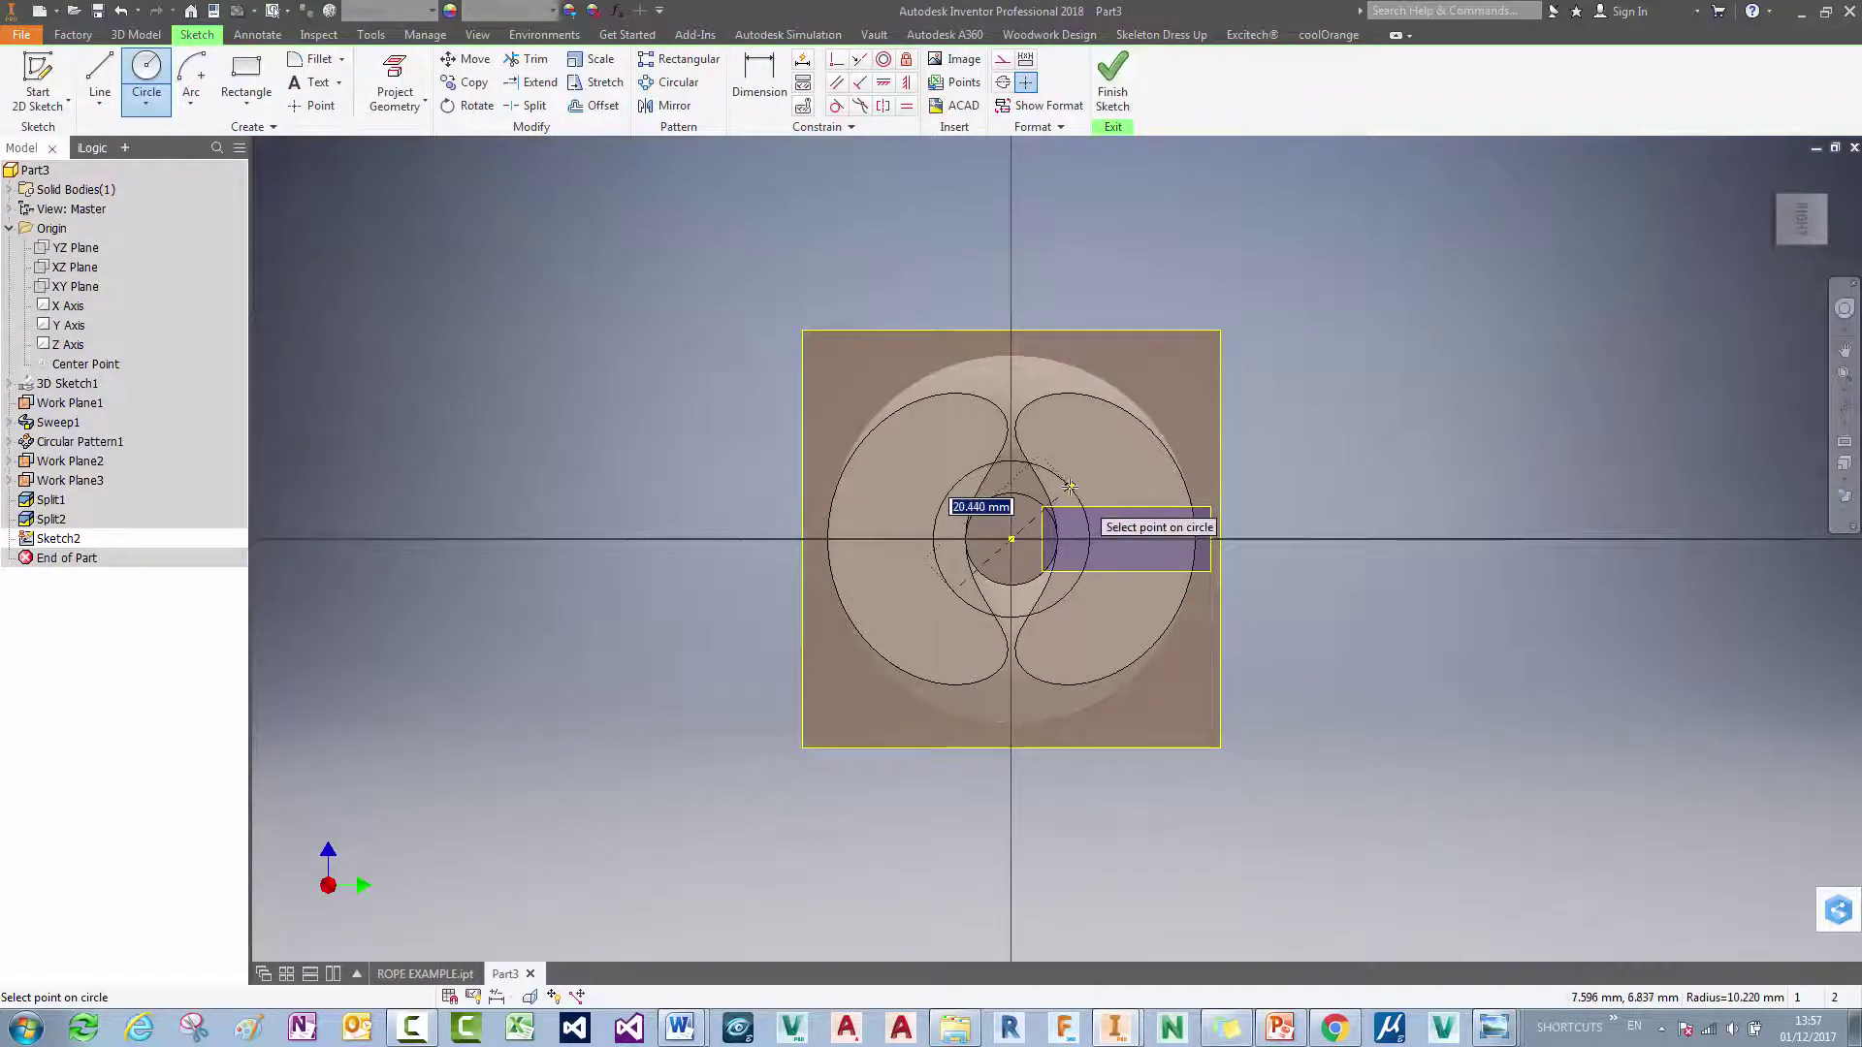
click(1066, 484)
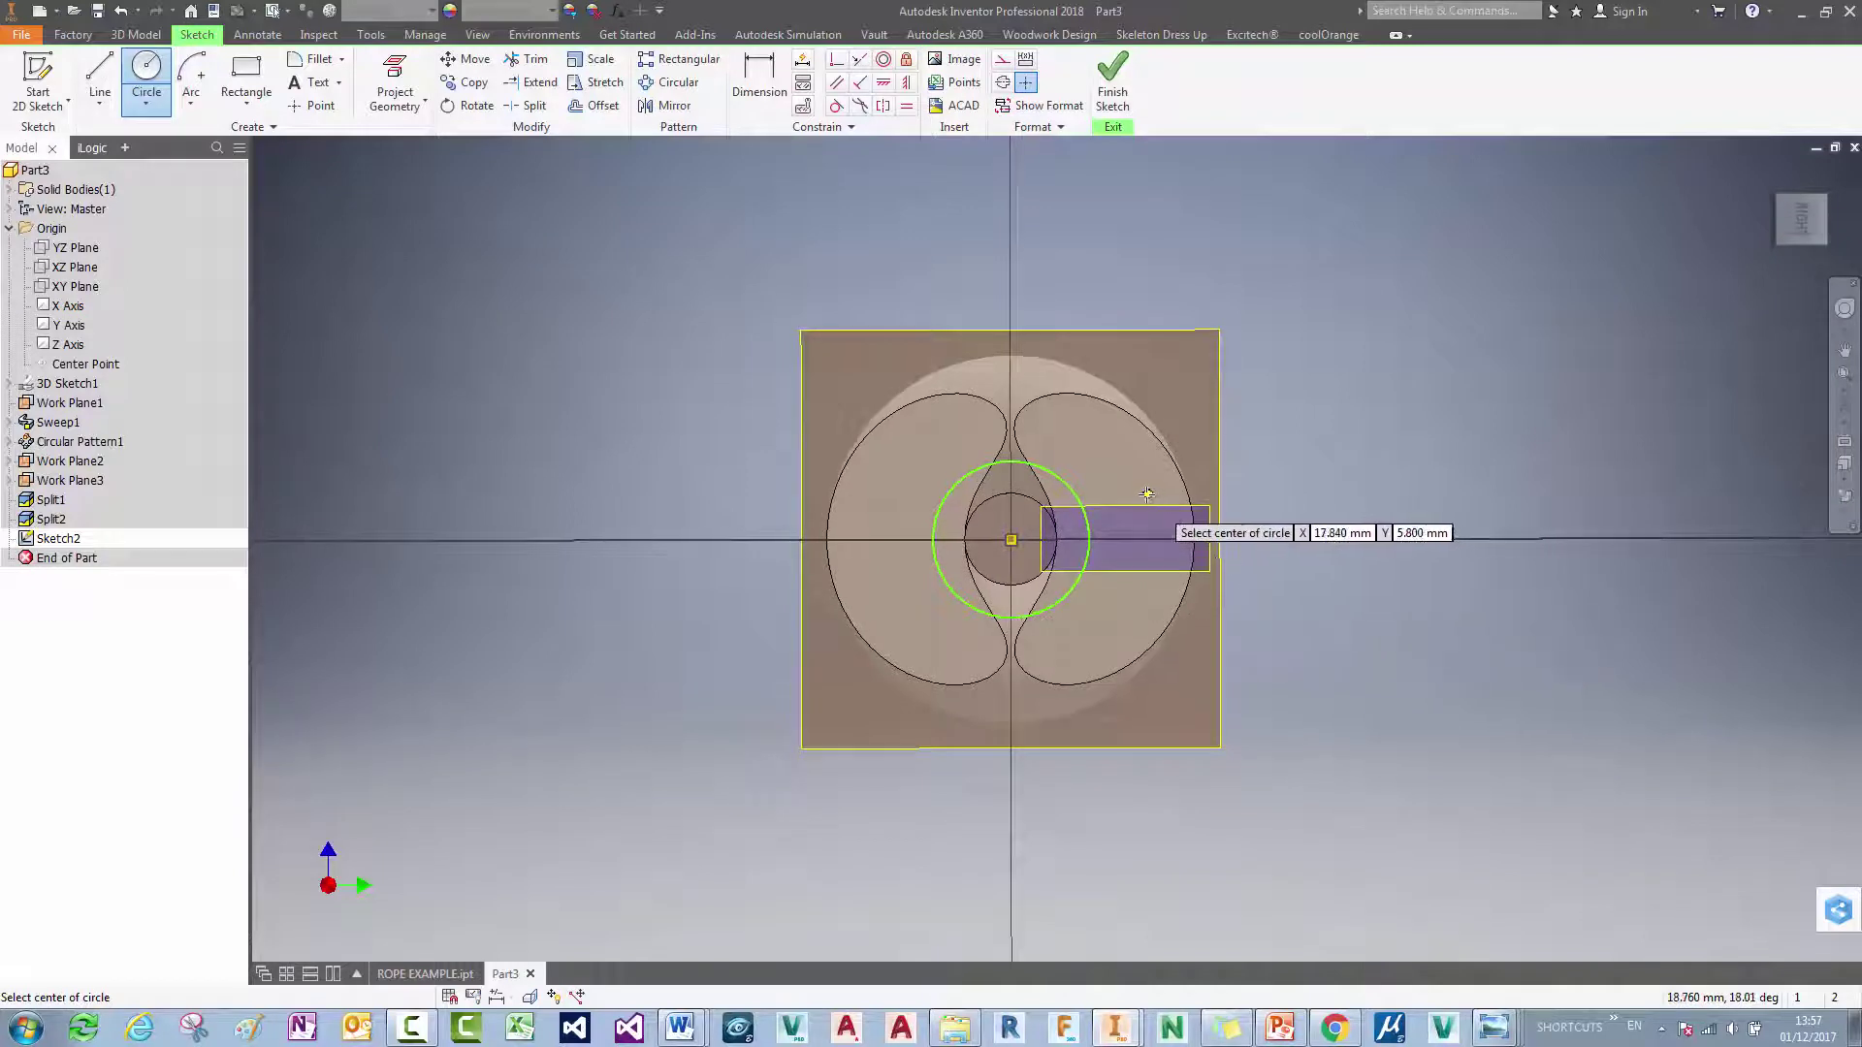
key(Escape)
key(d)
click(1067, 485)
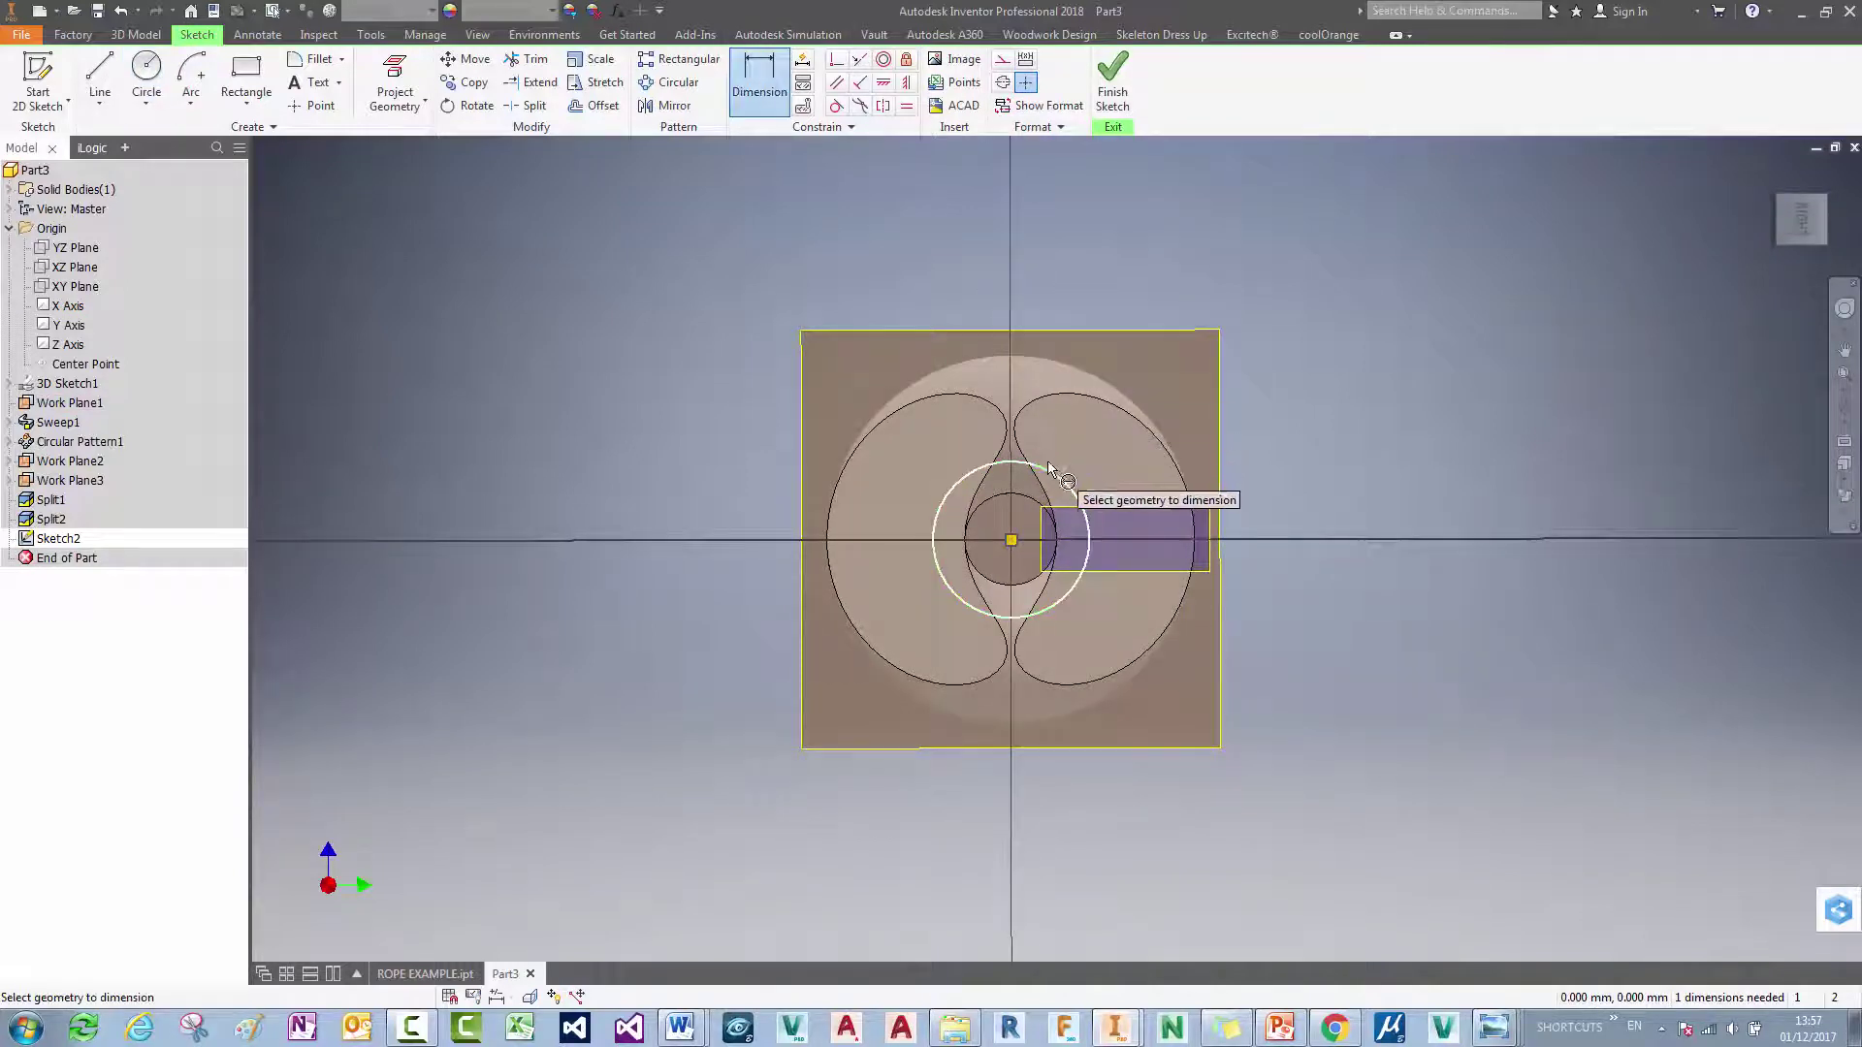
click(1355, 393)
text(20)
key(Return)
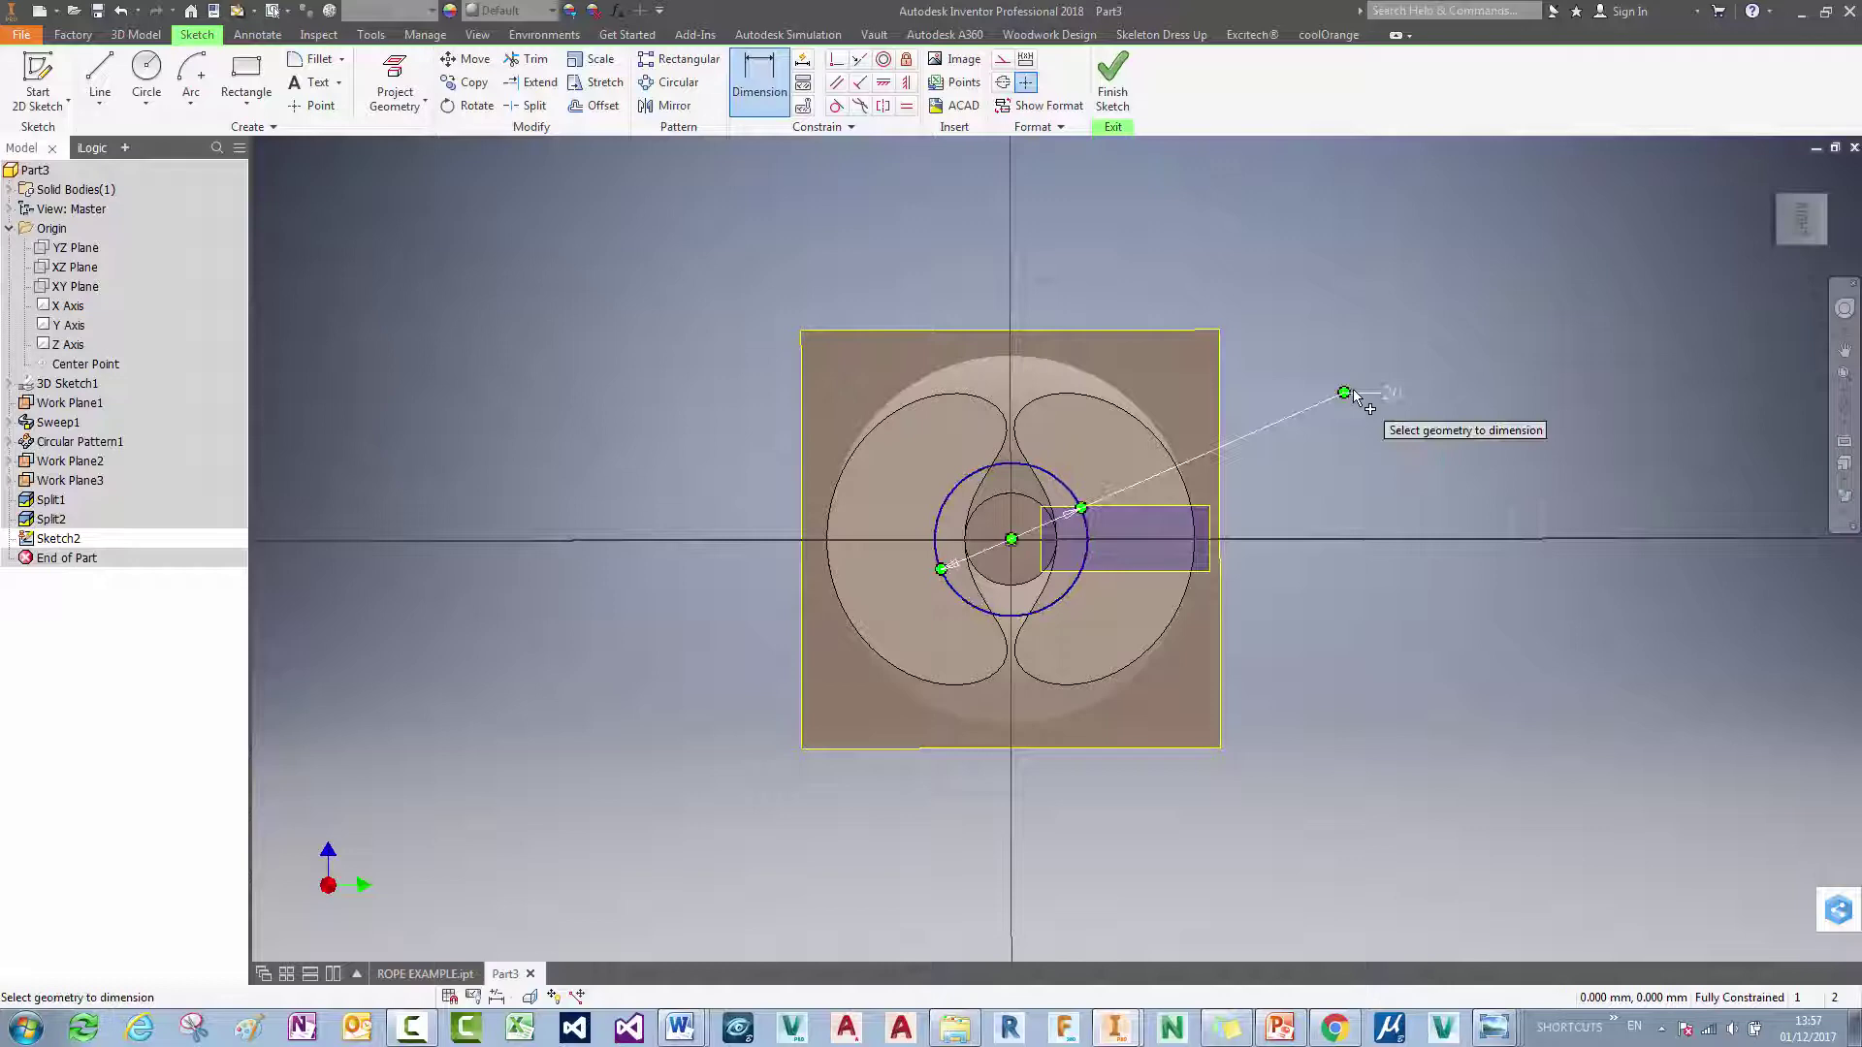
click(1112, 77)
Step: Extrude the 20 mm circle between Work Plane2 and Work Plane3 as the rope core
key(e)
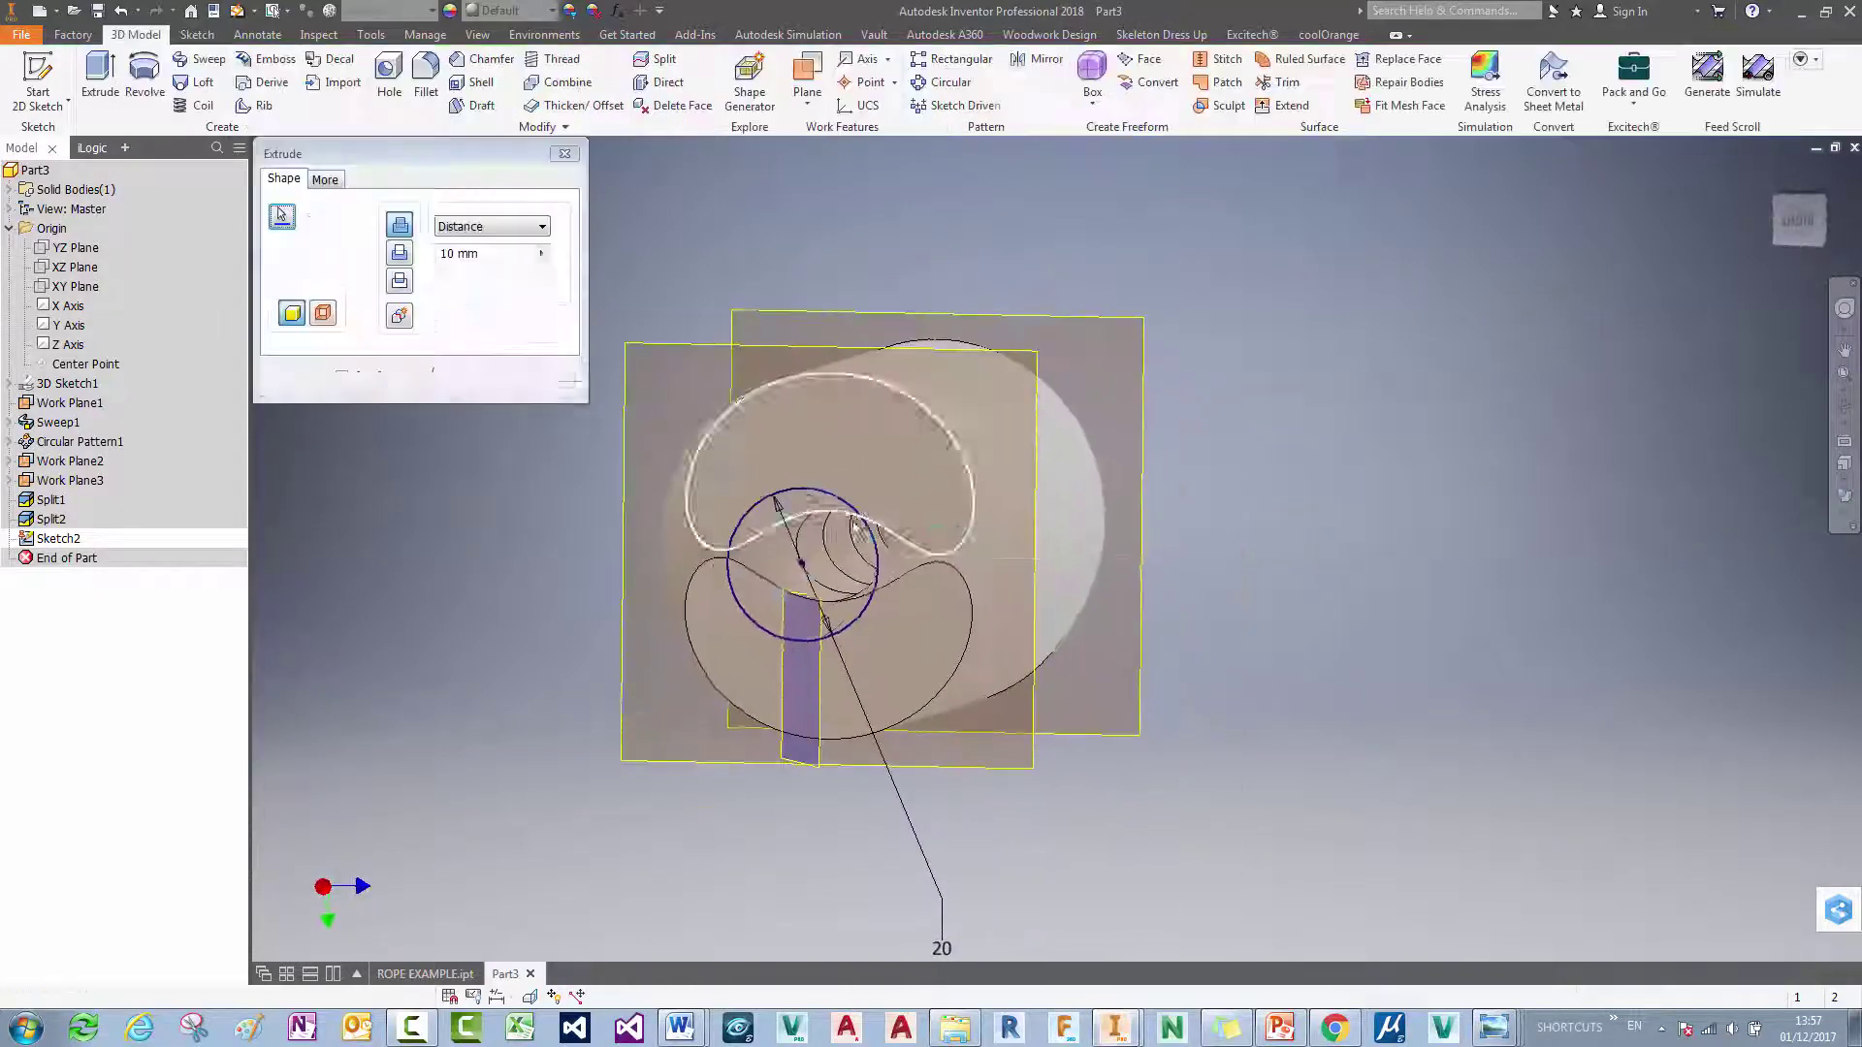
drag(998, 537, 1010, 531)
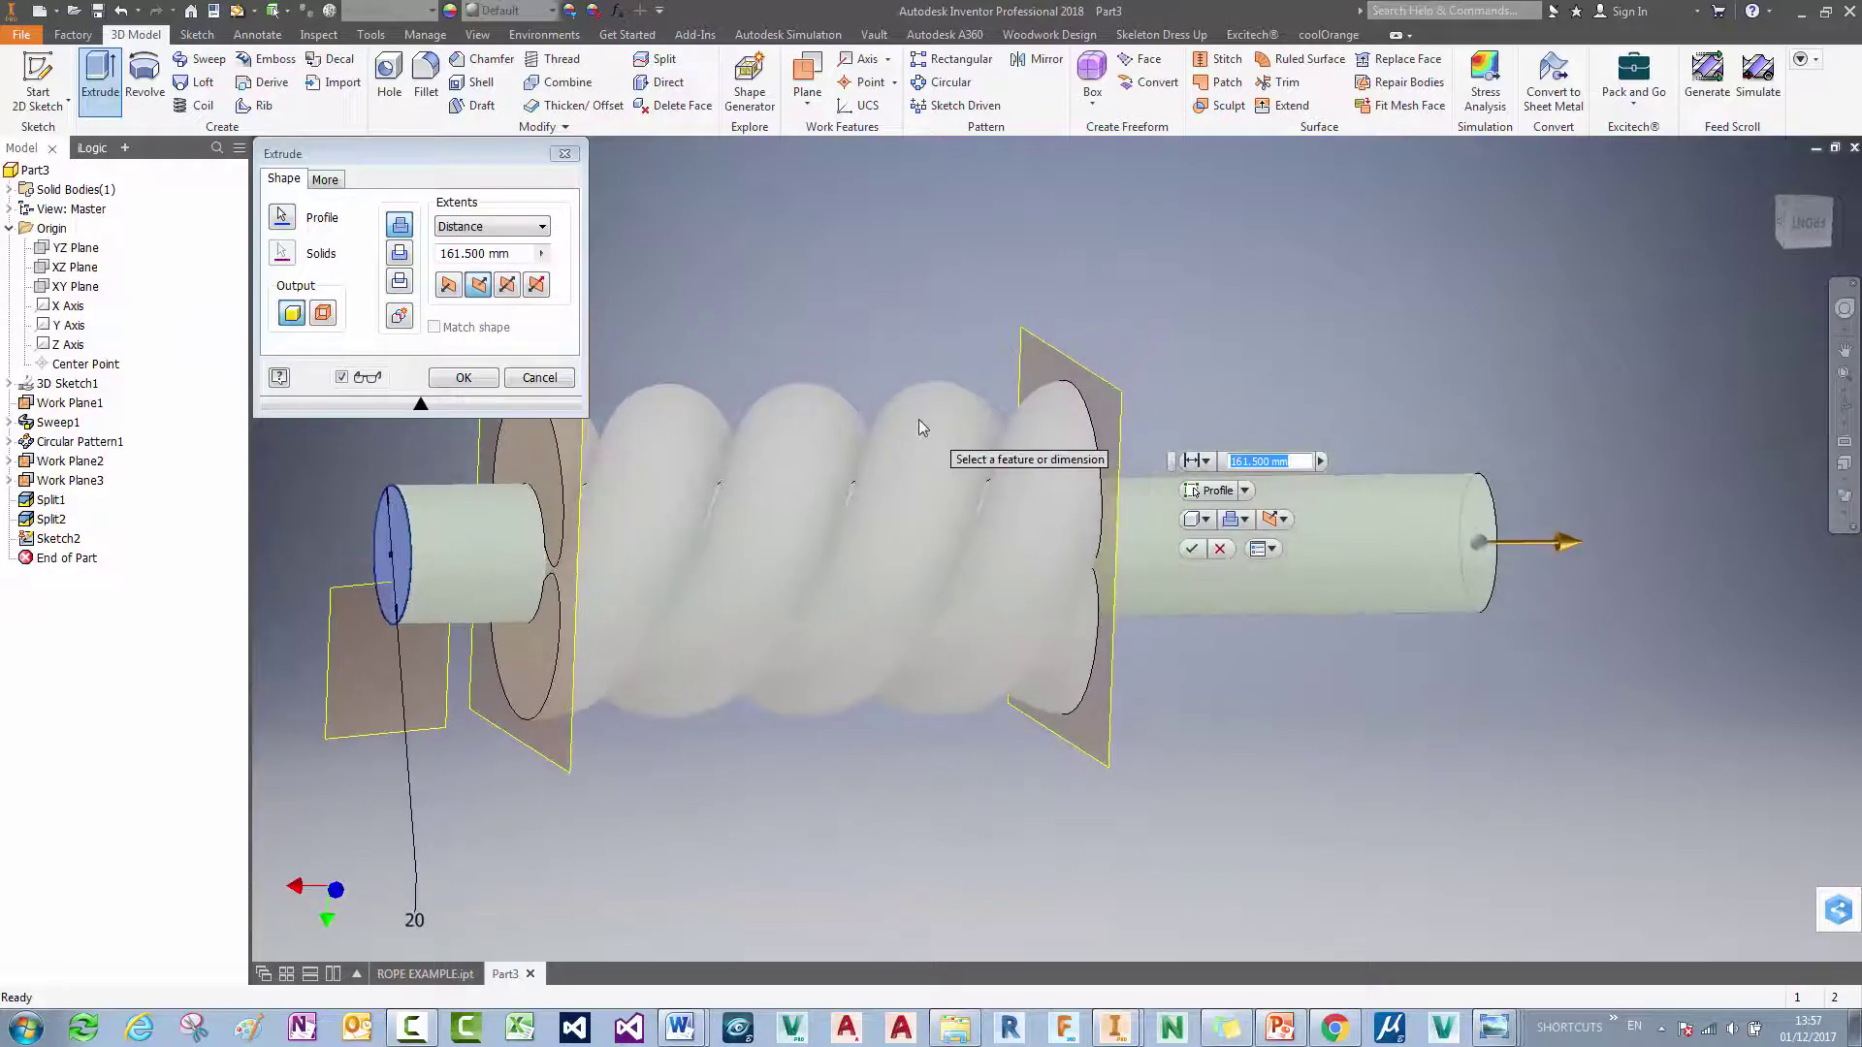
click(1205, 462)
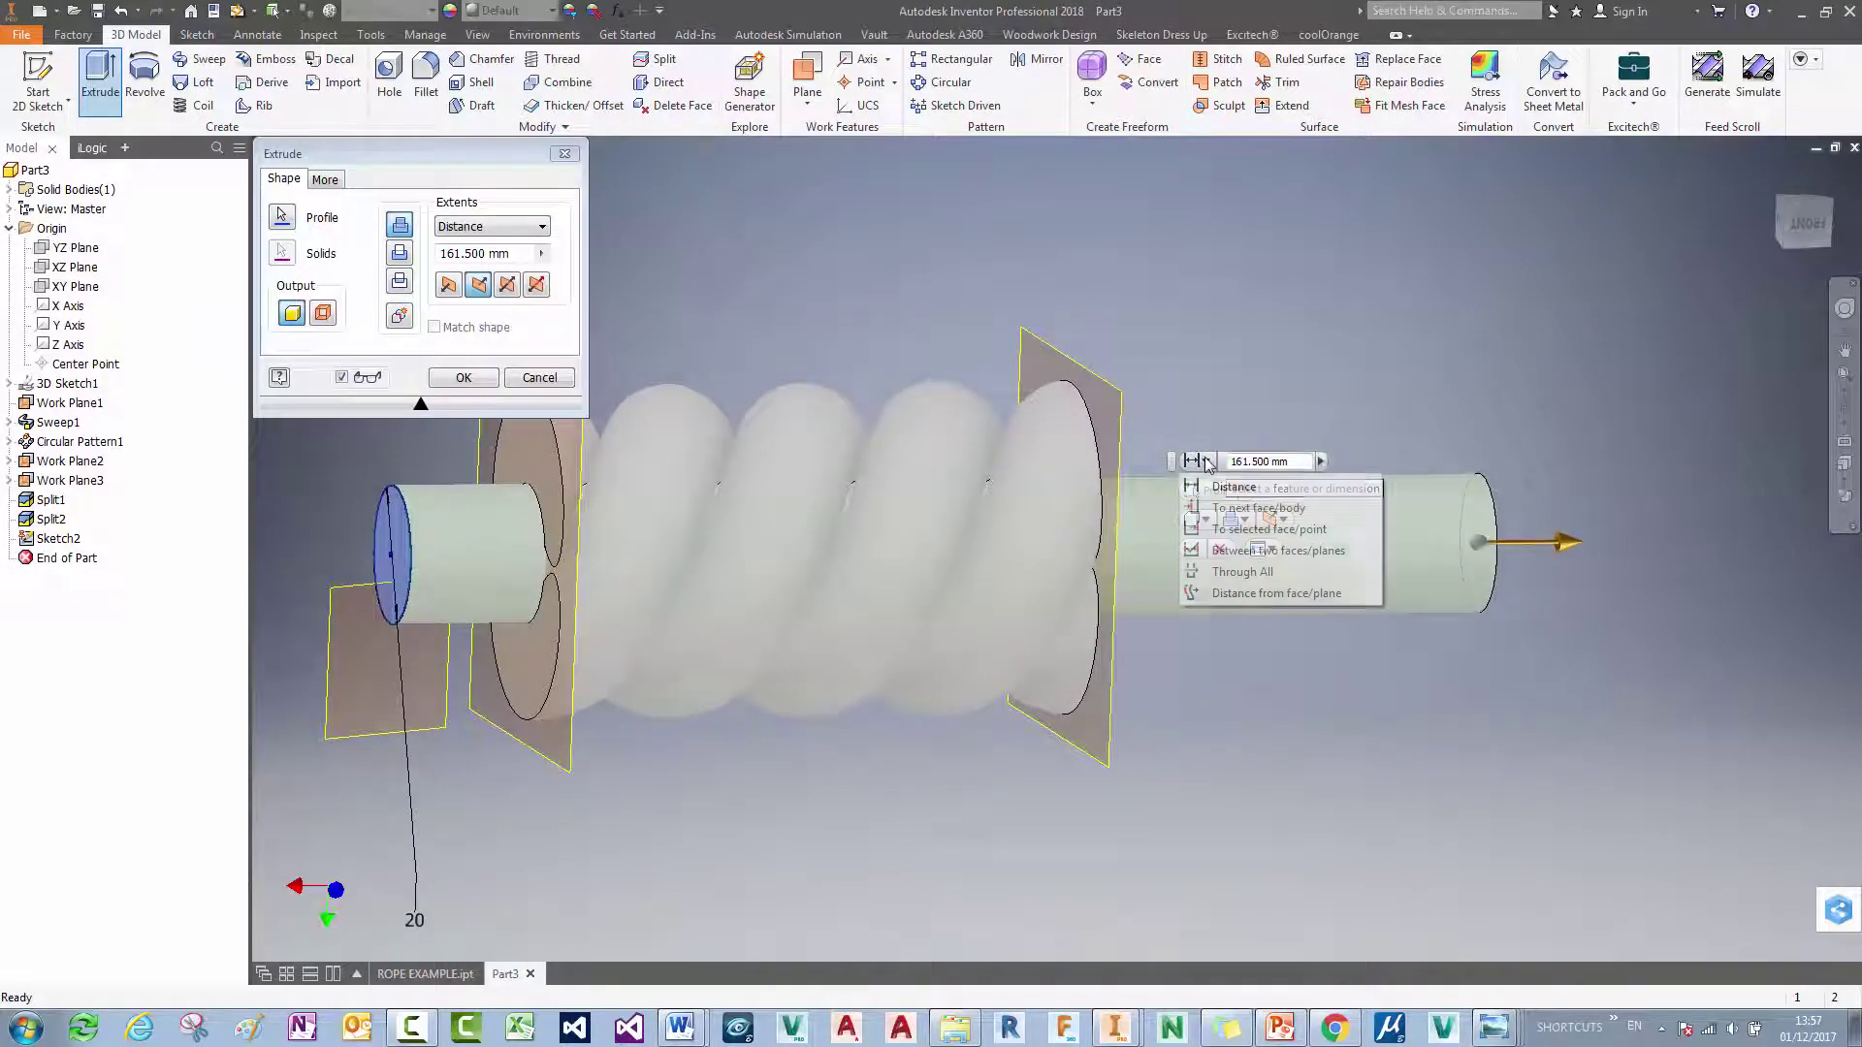
click(1248, 551)
click(710, 582)
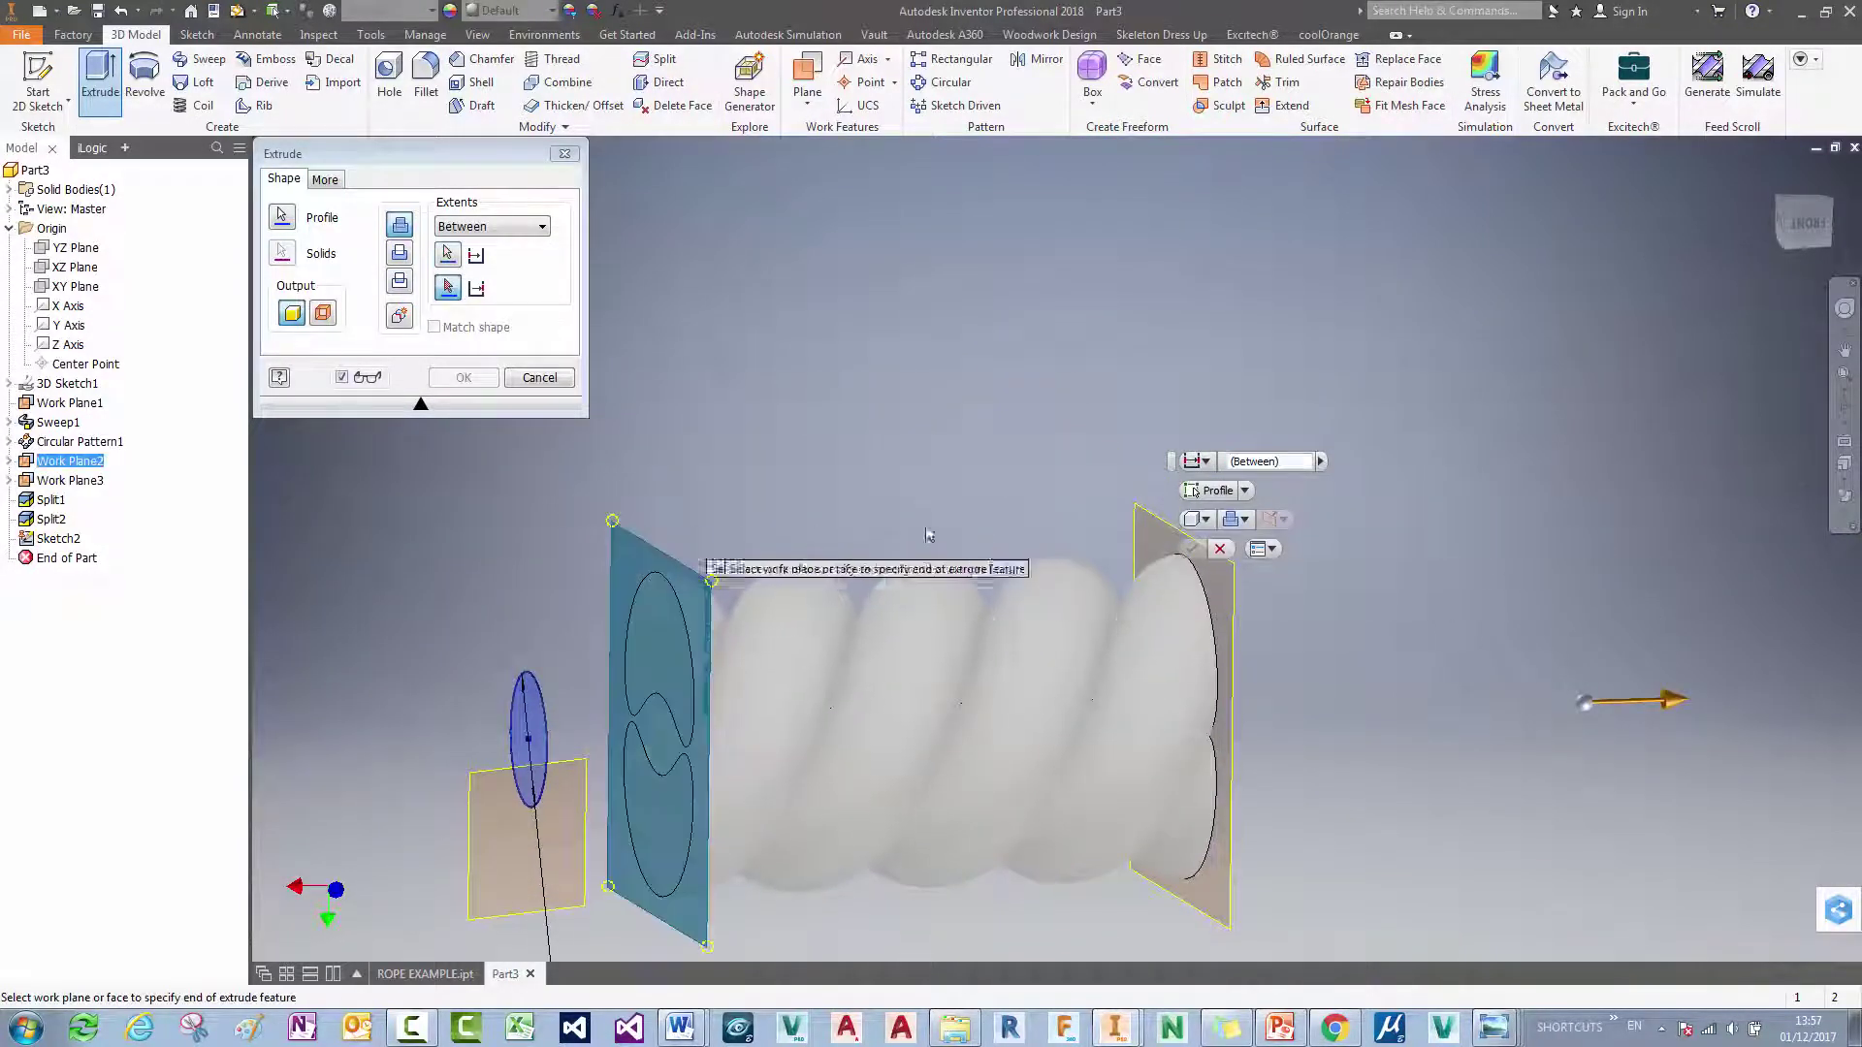
click(1203, 561)
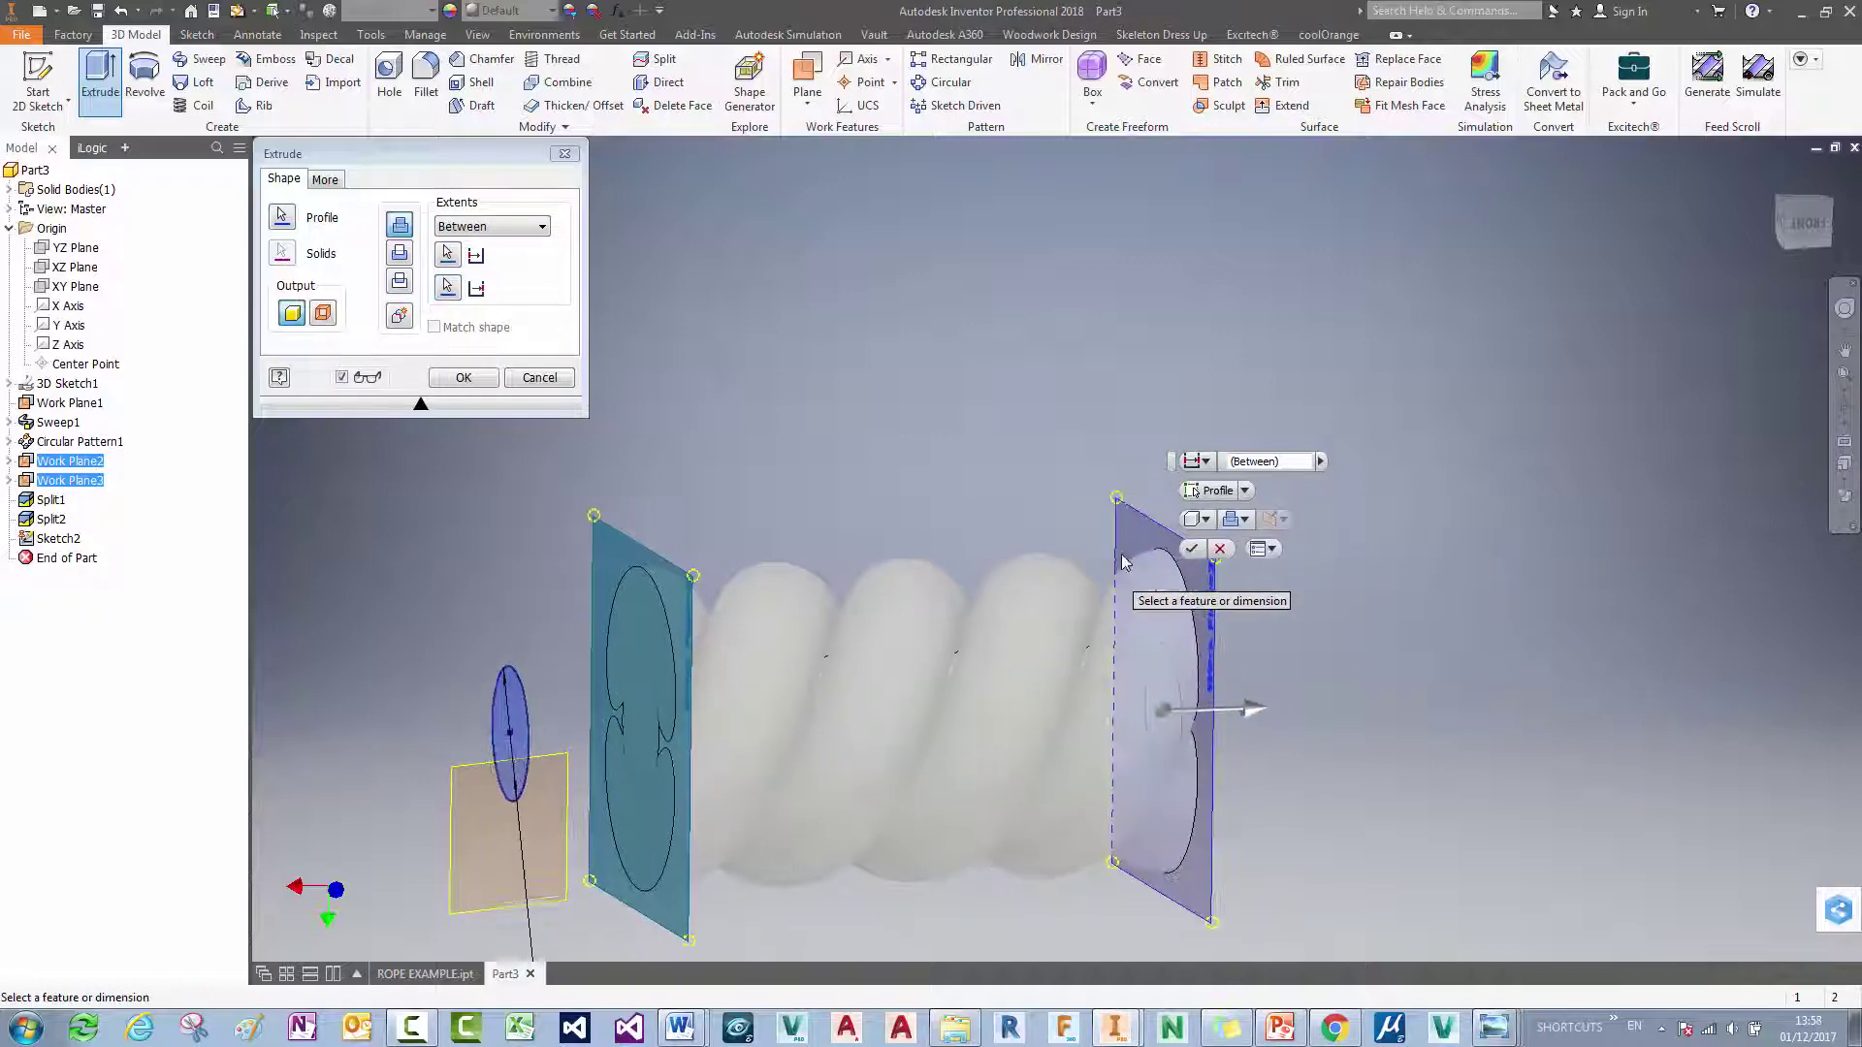
click(1194, 548)
shift+middle_drag(932, 370, 1272, 566)
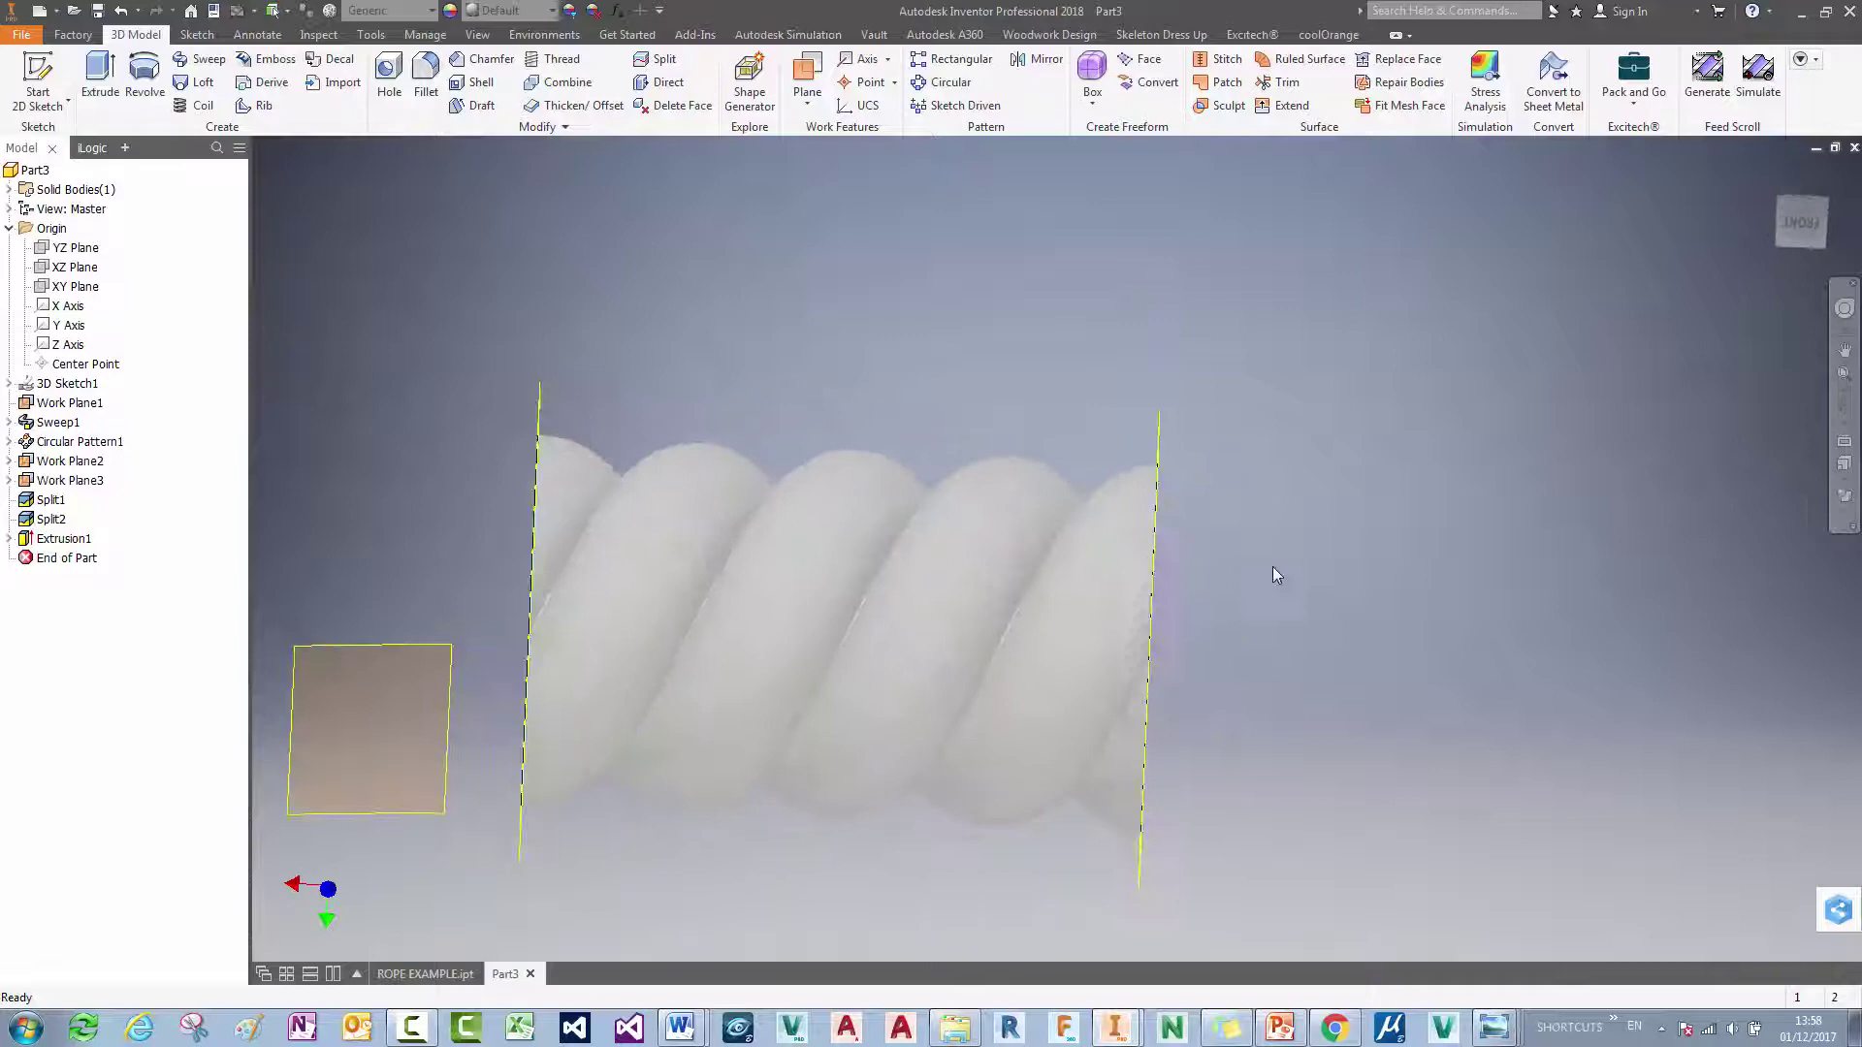
Step: Change Sketch1's strand profile circle from 18 to 20 mm diameter and rebuild the rope
scroll(1202, 572, up, 2)
shift+middle_drag(1159, 536, 1125, 572)
scroll(1119, 582, down, 1)
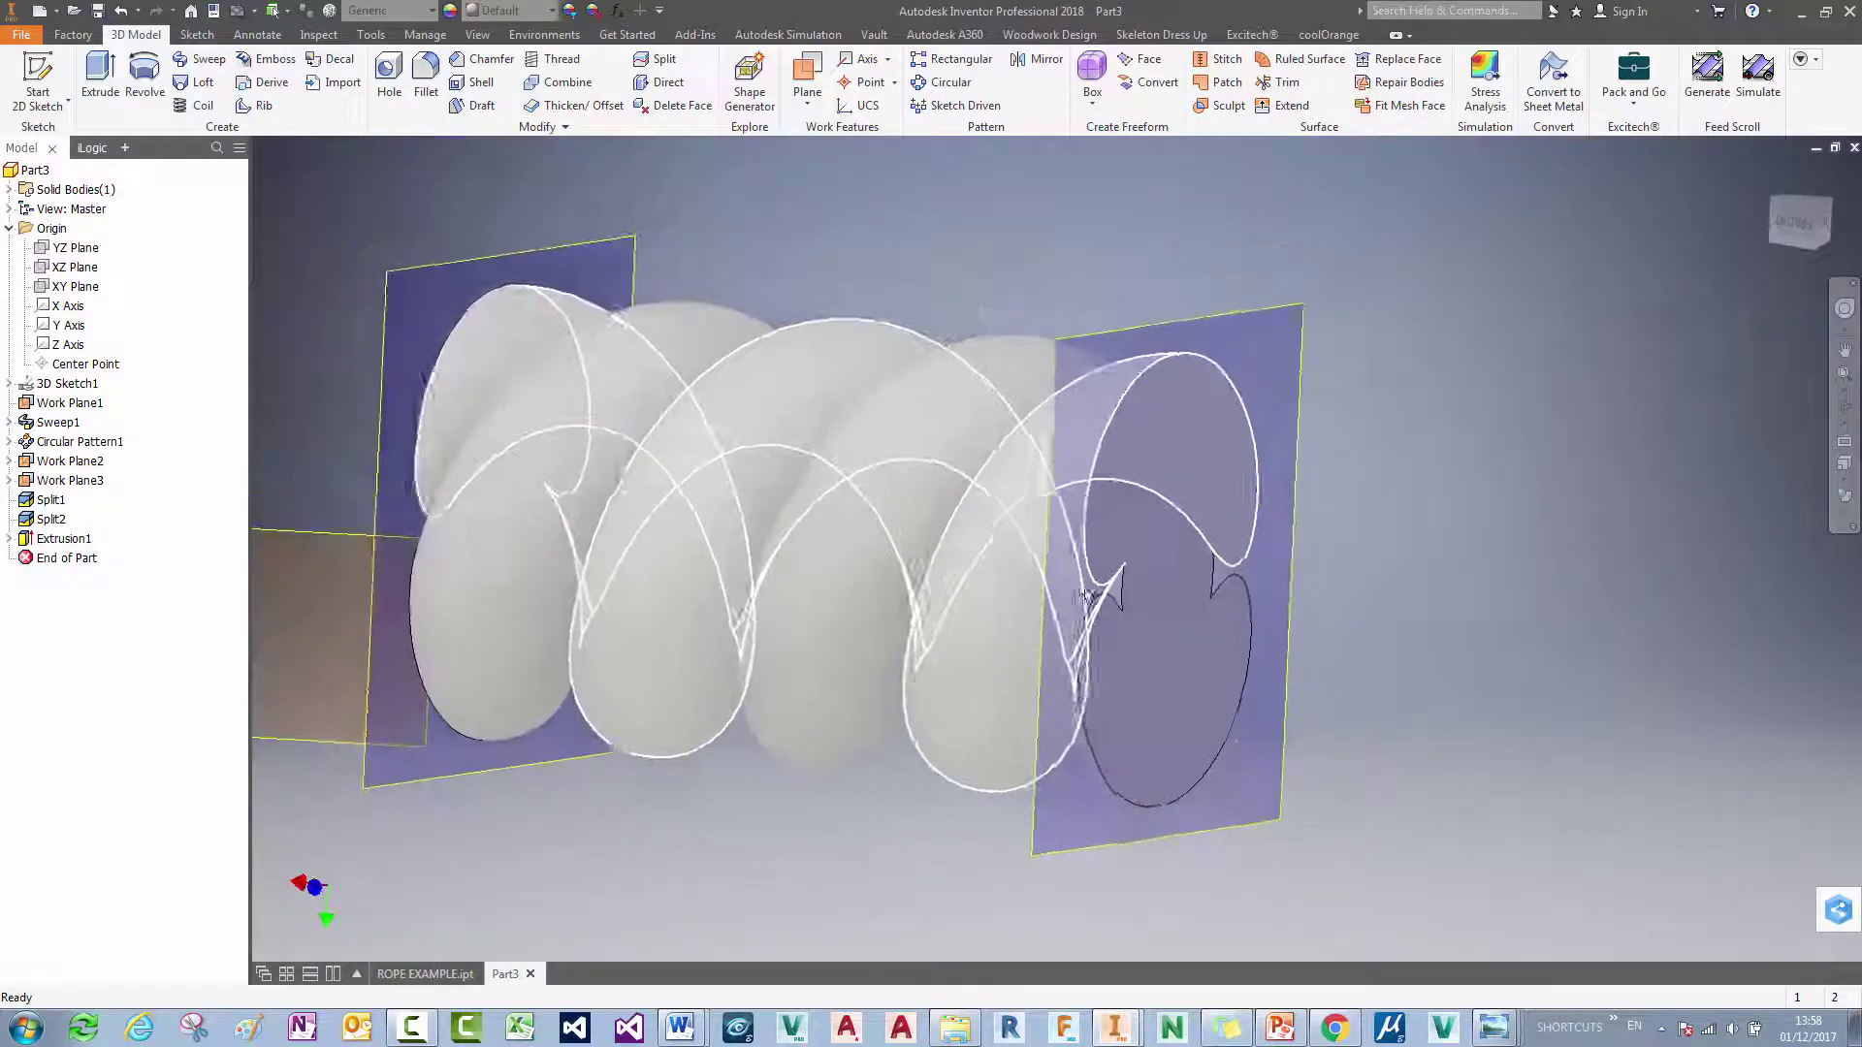
scroll(1142, 504, down, 1)
middle_drag(1002, 308, 1014, 283)
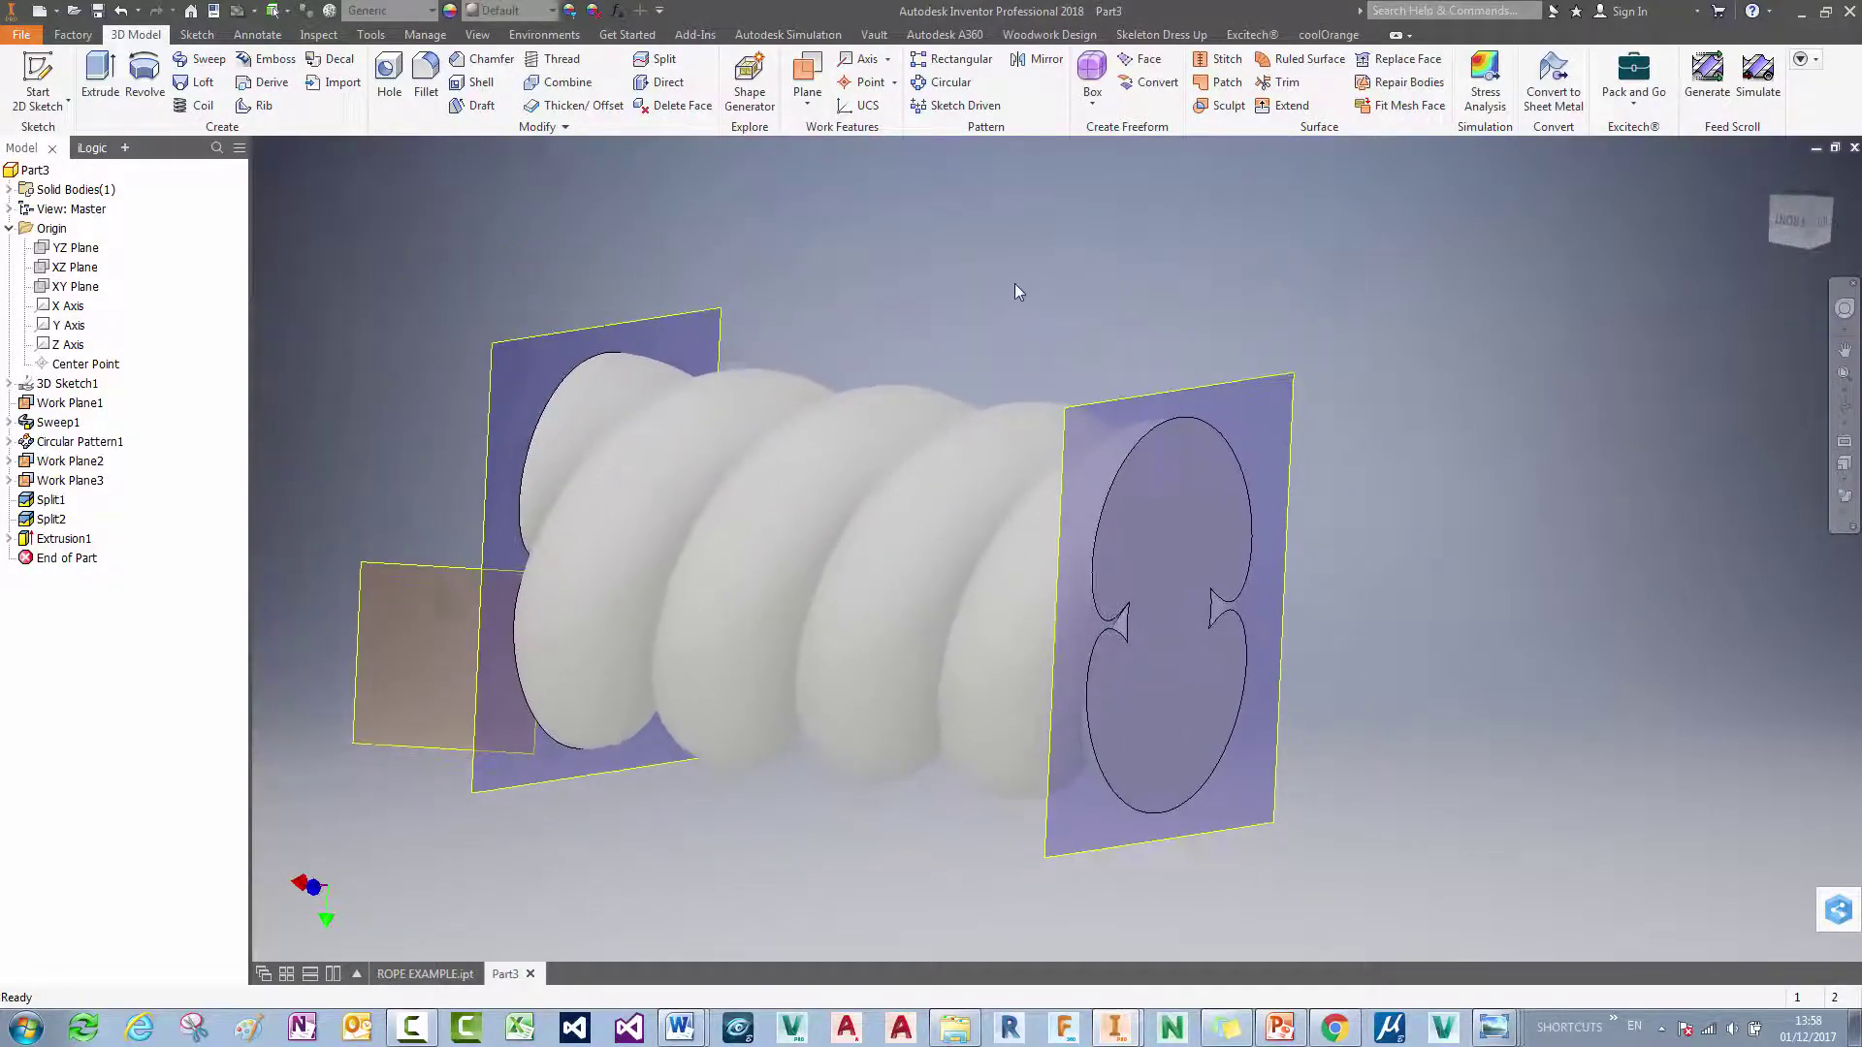
click(10, 423)
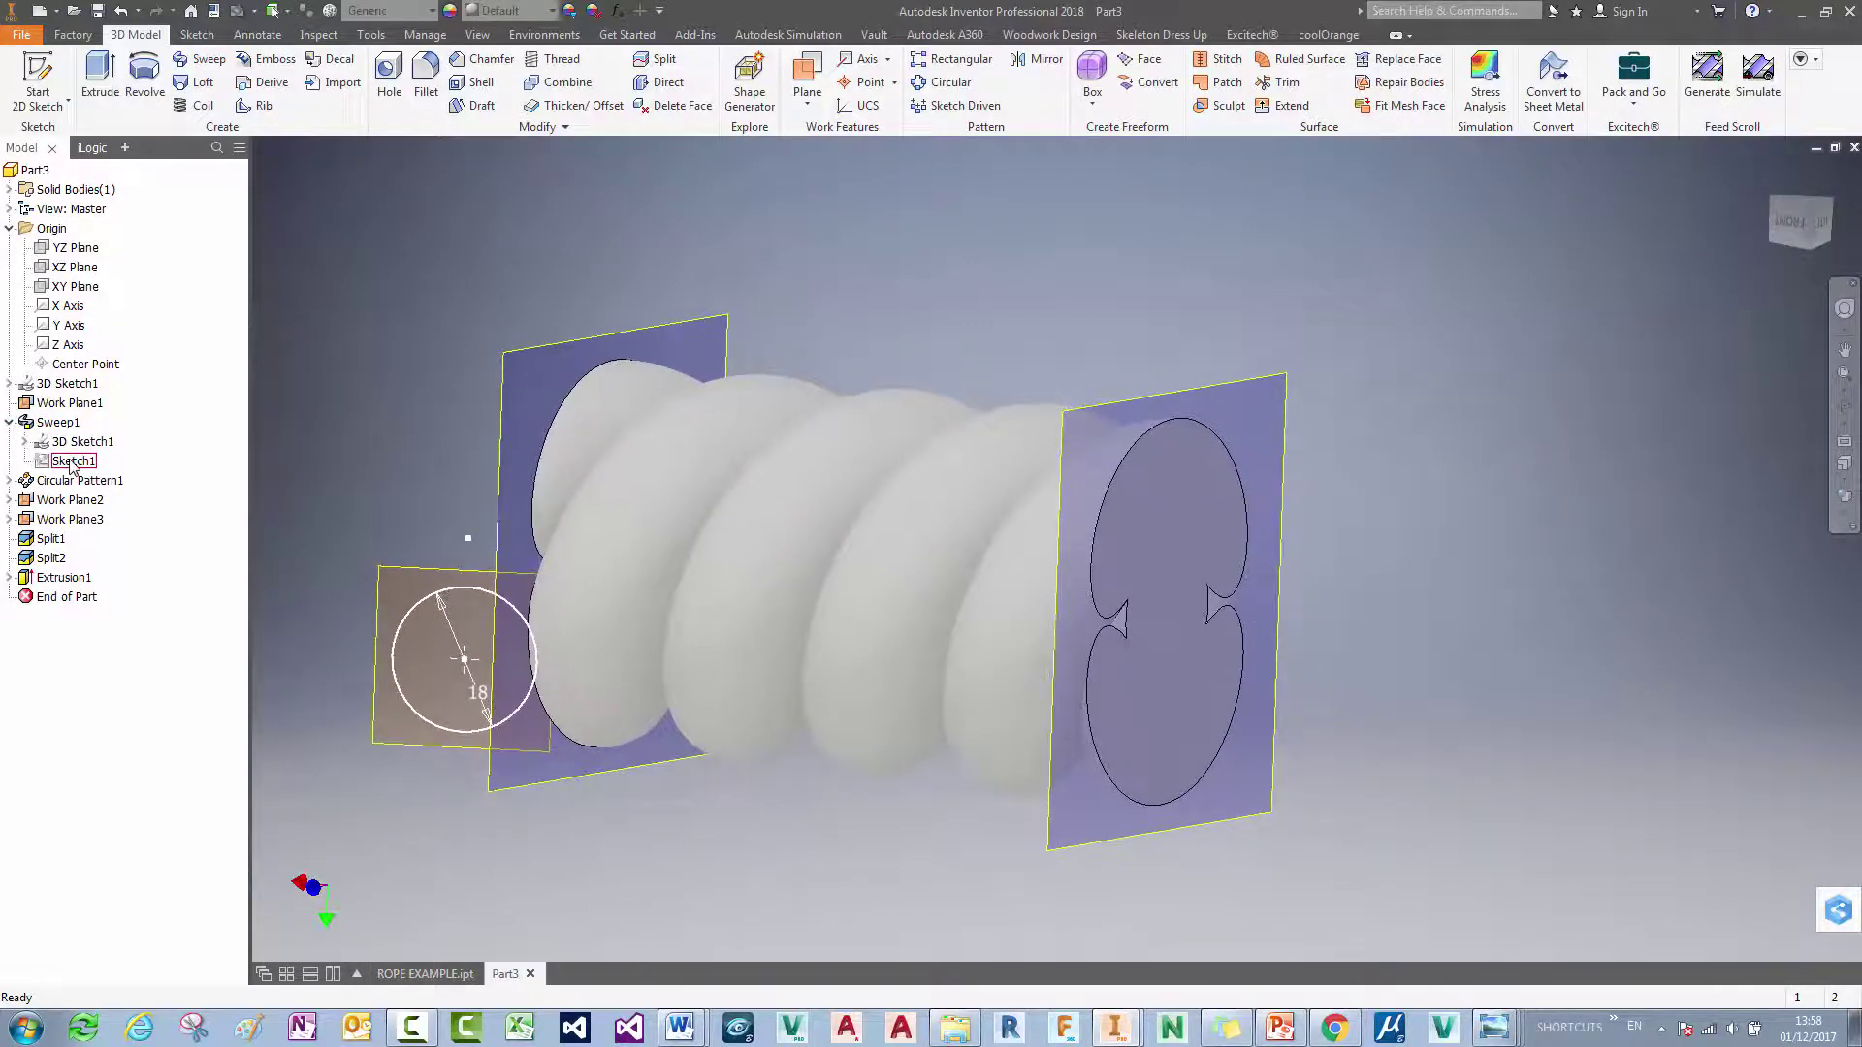
double_click(72, 461)
double_click(1003, 564)
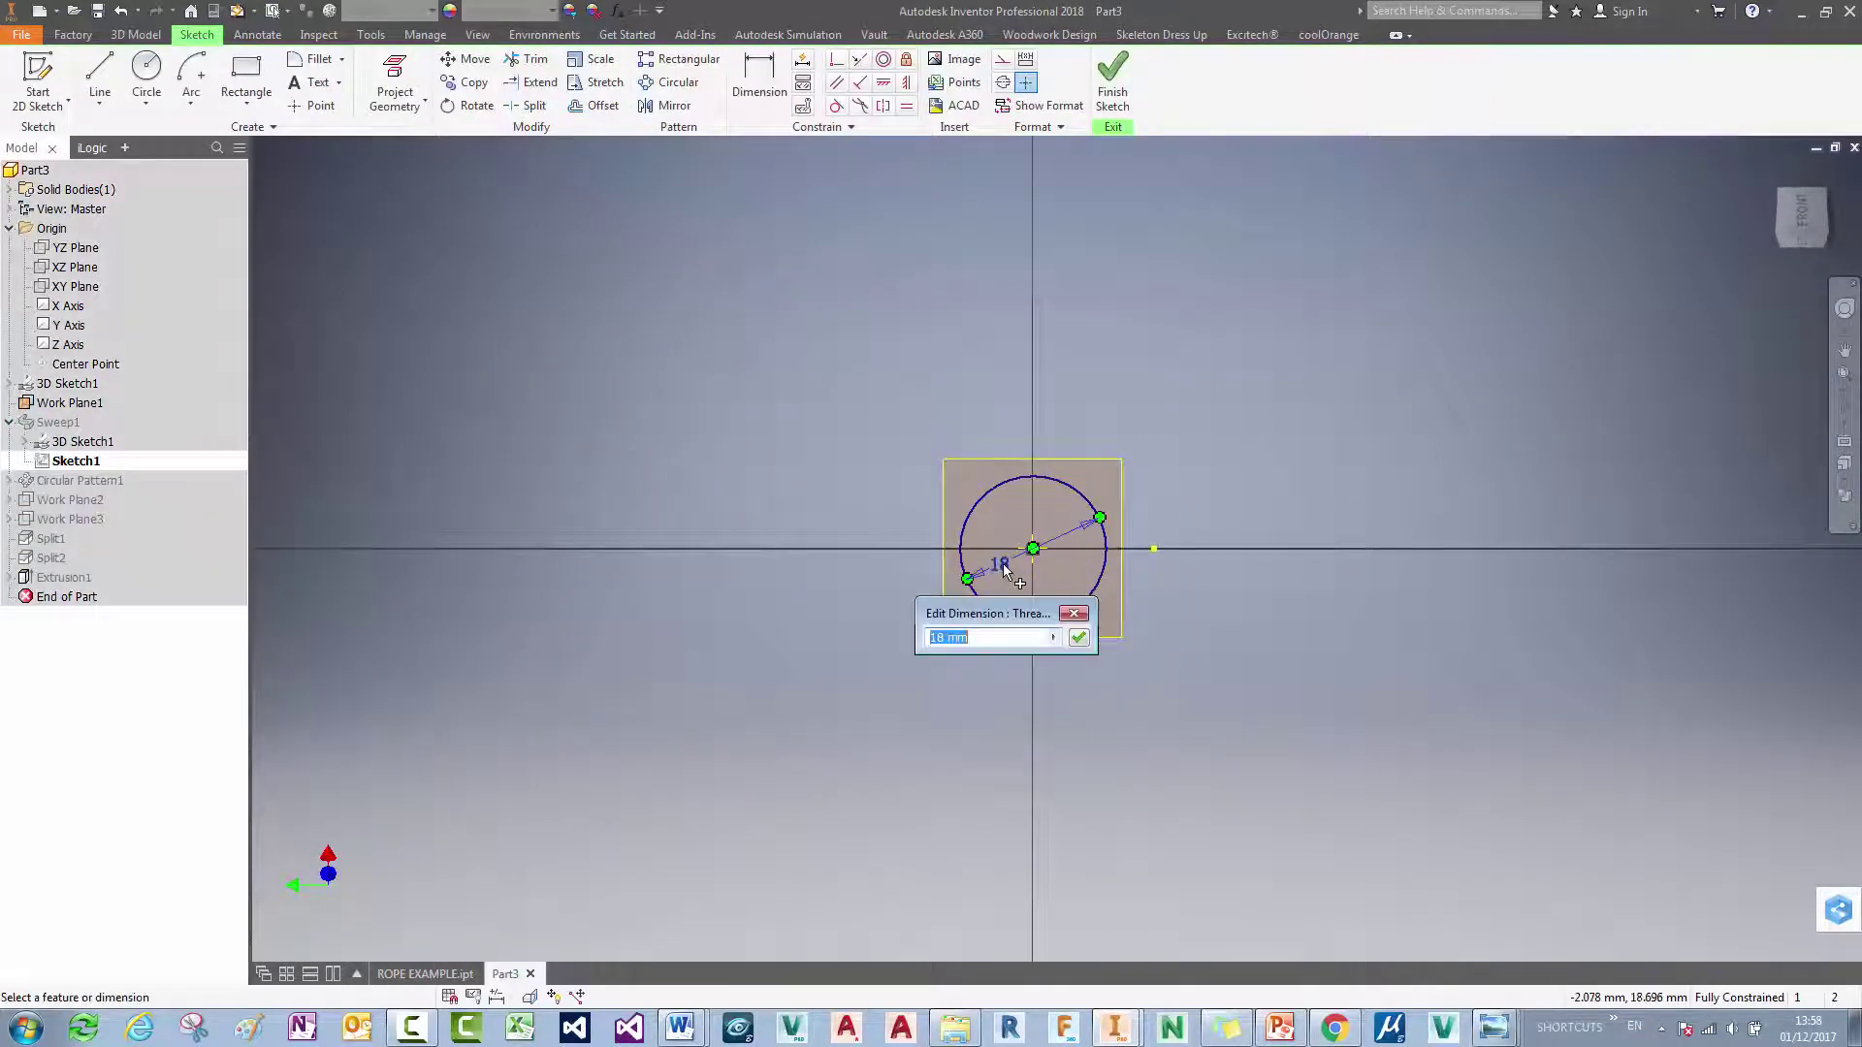
text(20)
key(Return)
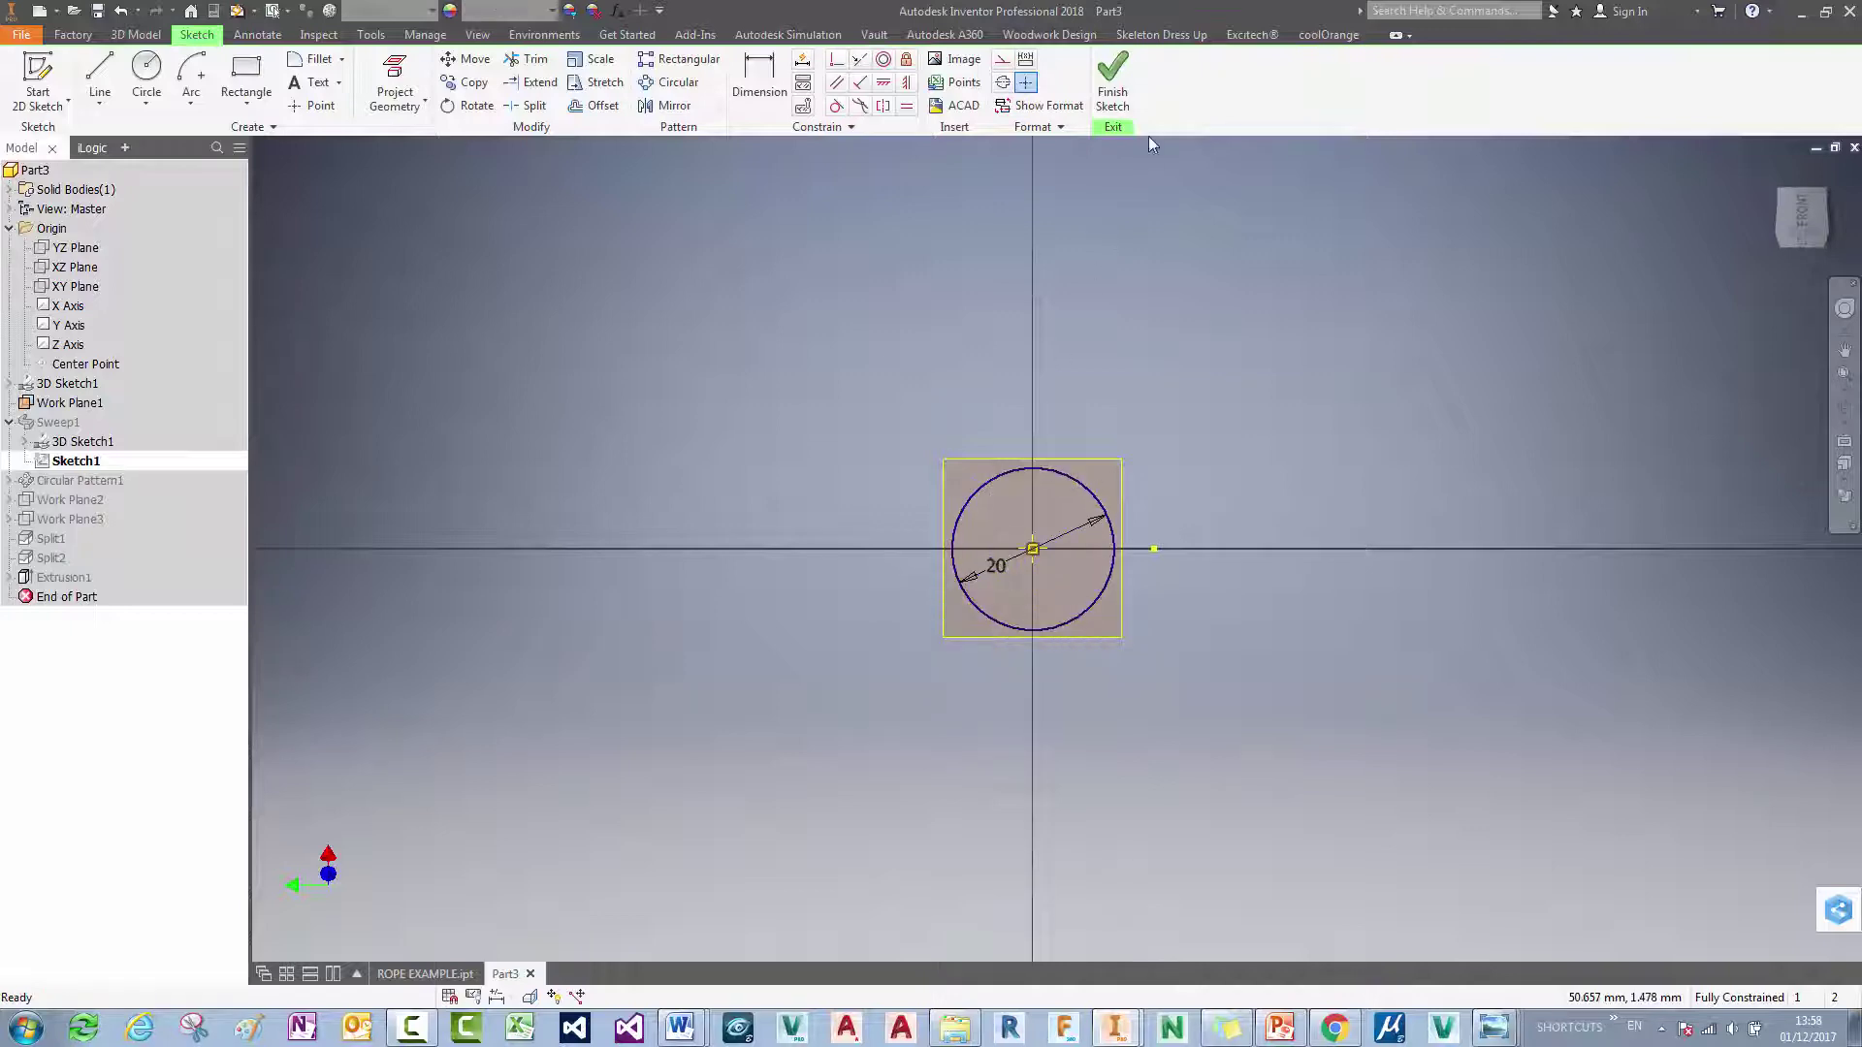
click(1115, 94)
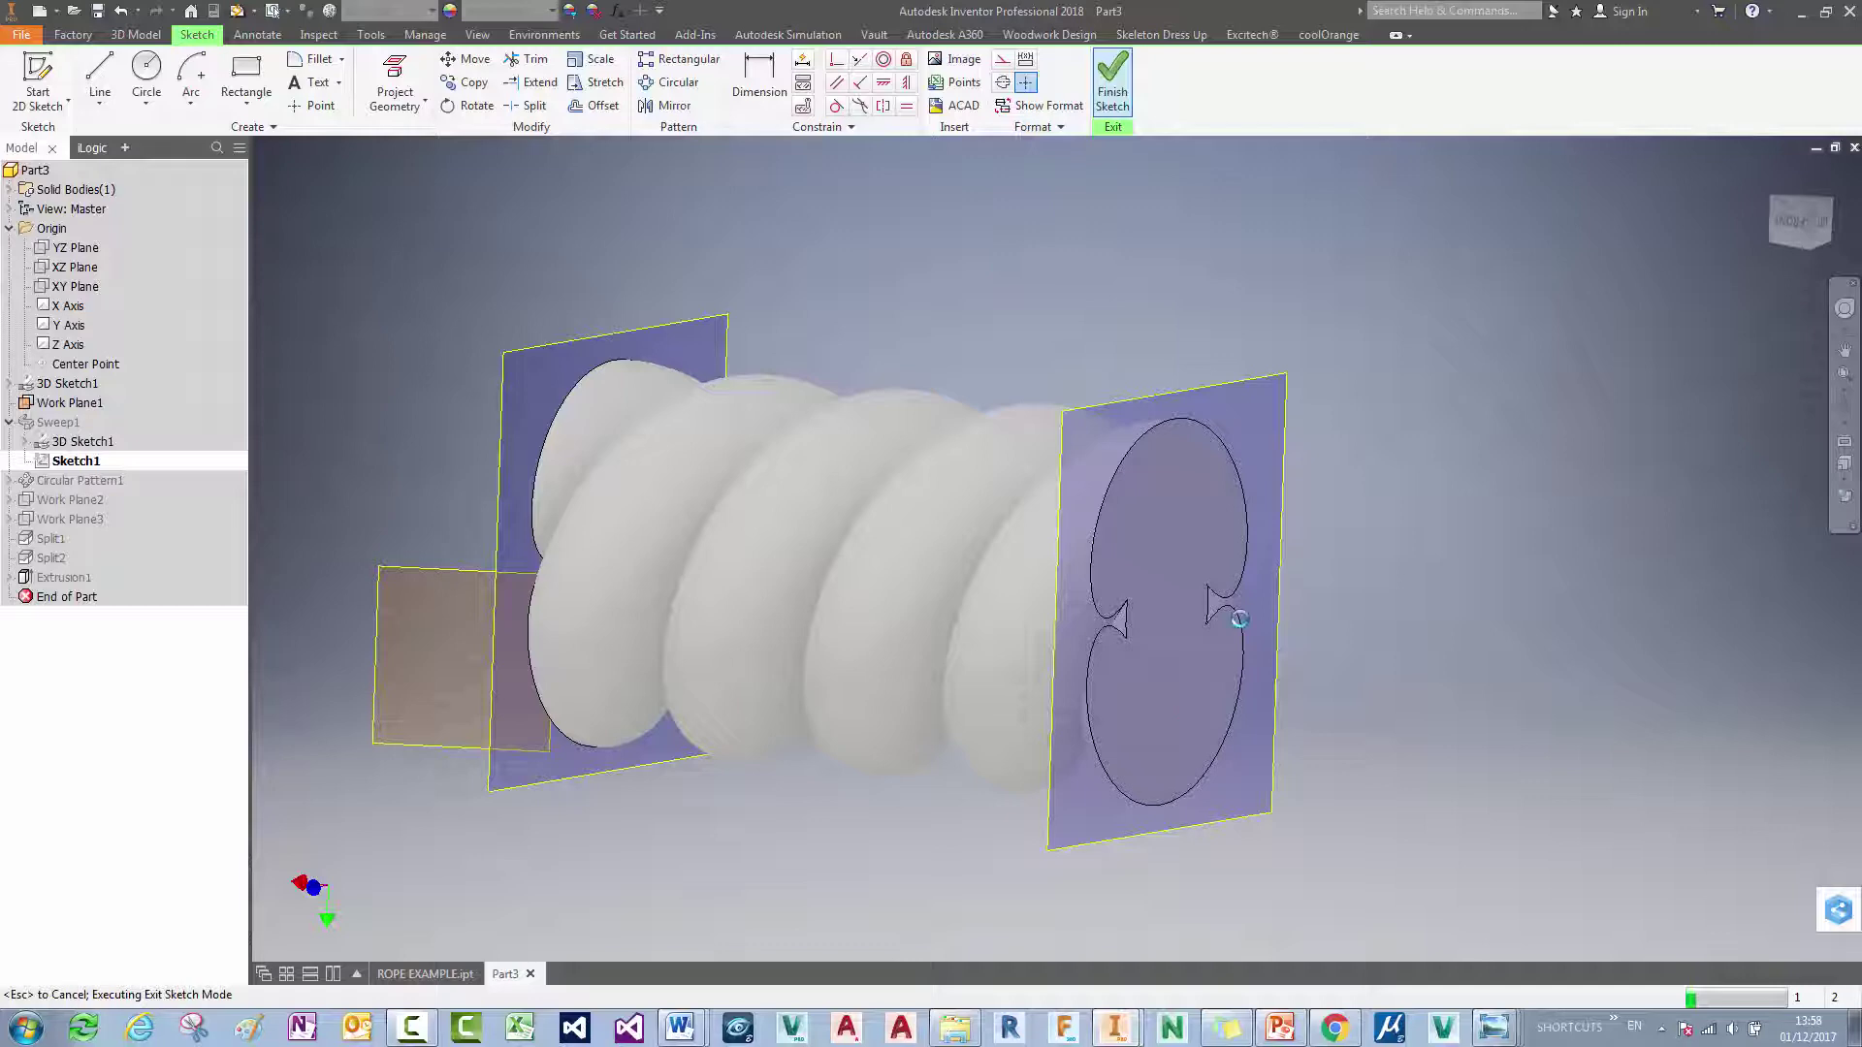
shift+middle_drag(1285, 635, 1836, 680)
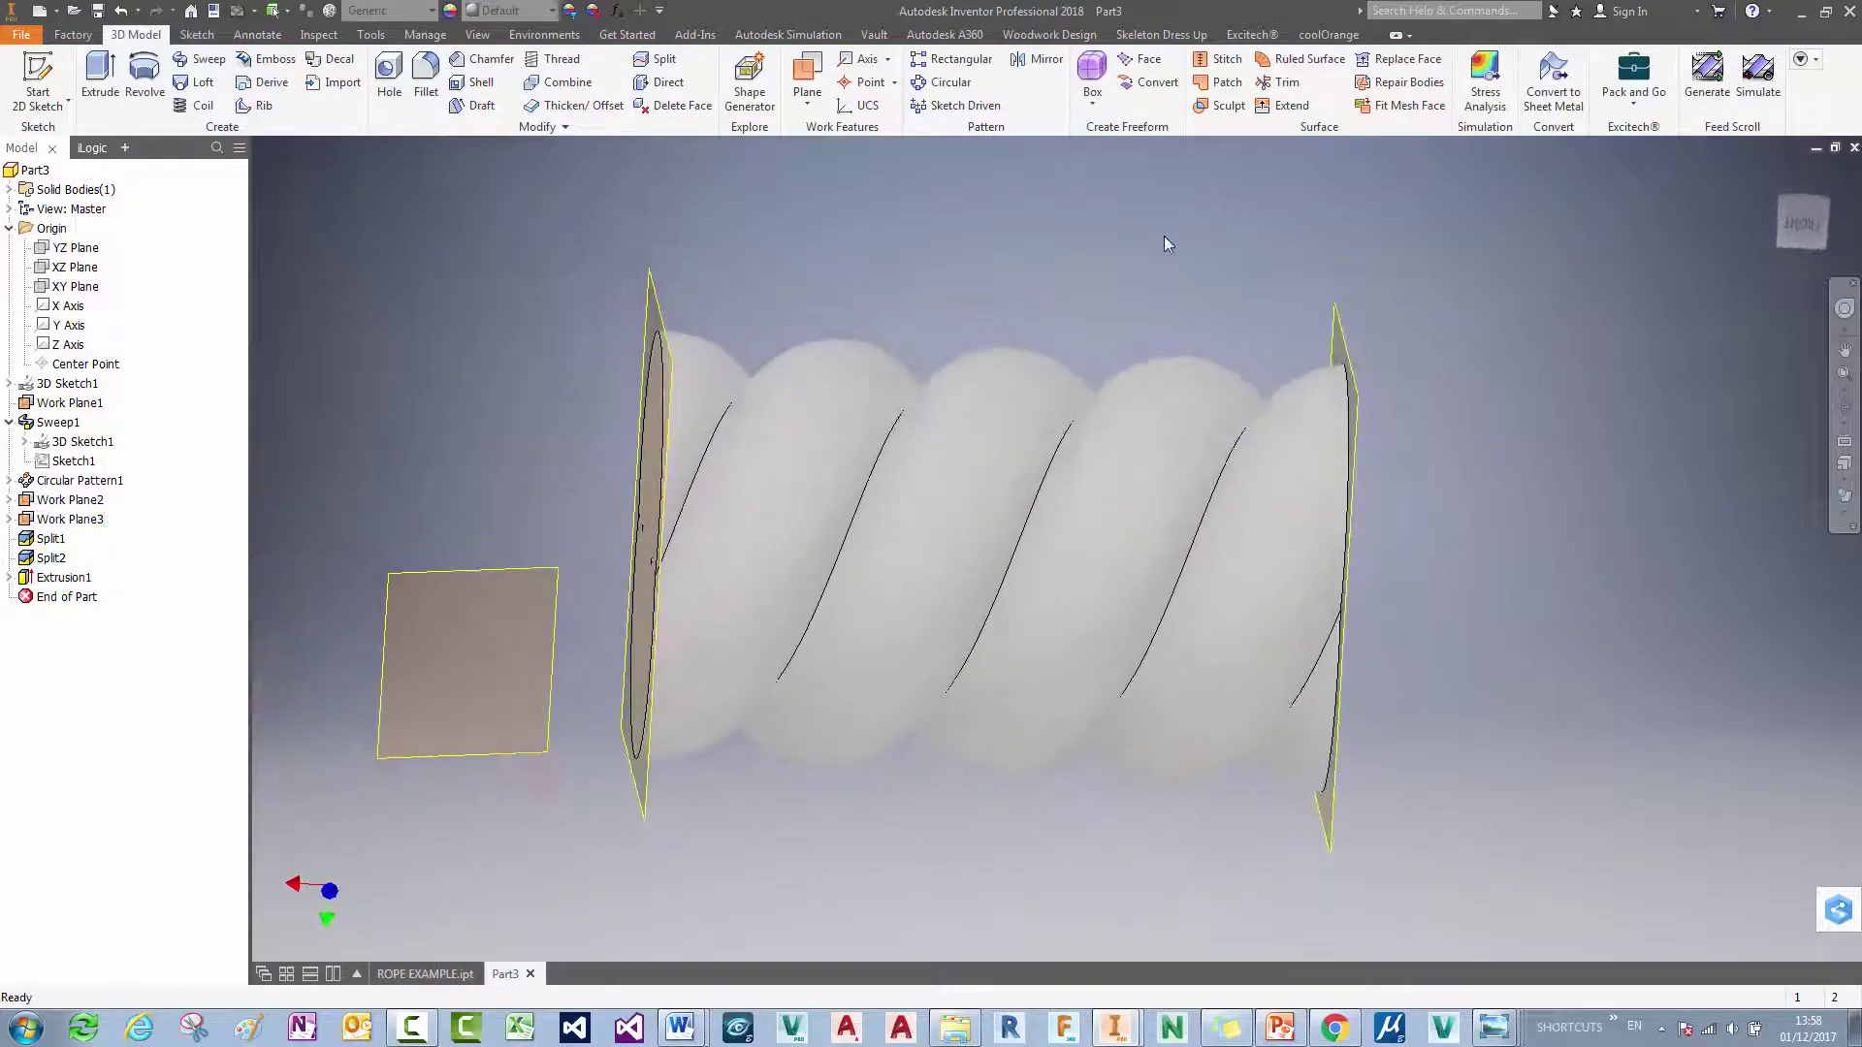
Step: Change the ThreadSize equation to 20.5 mm in the Parameters table and inspect the rope ends
click(626, 15)
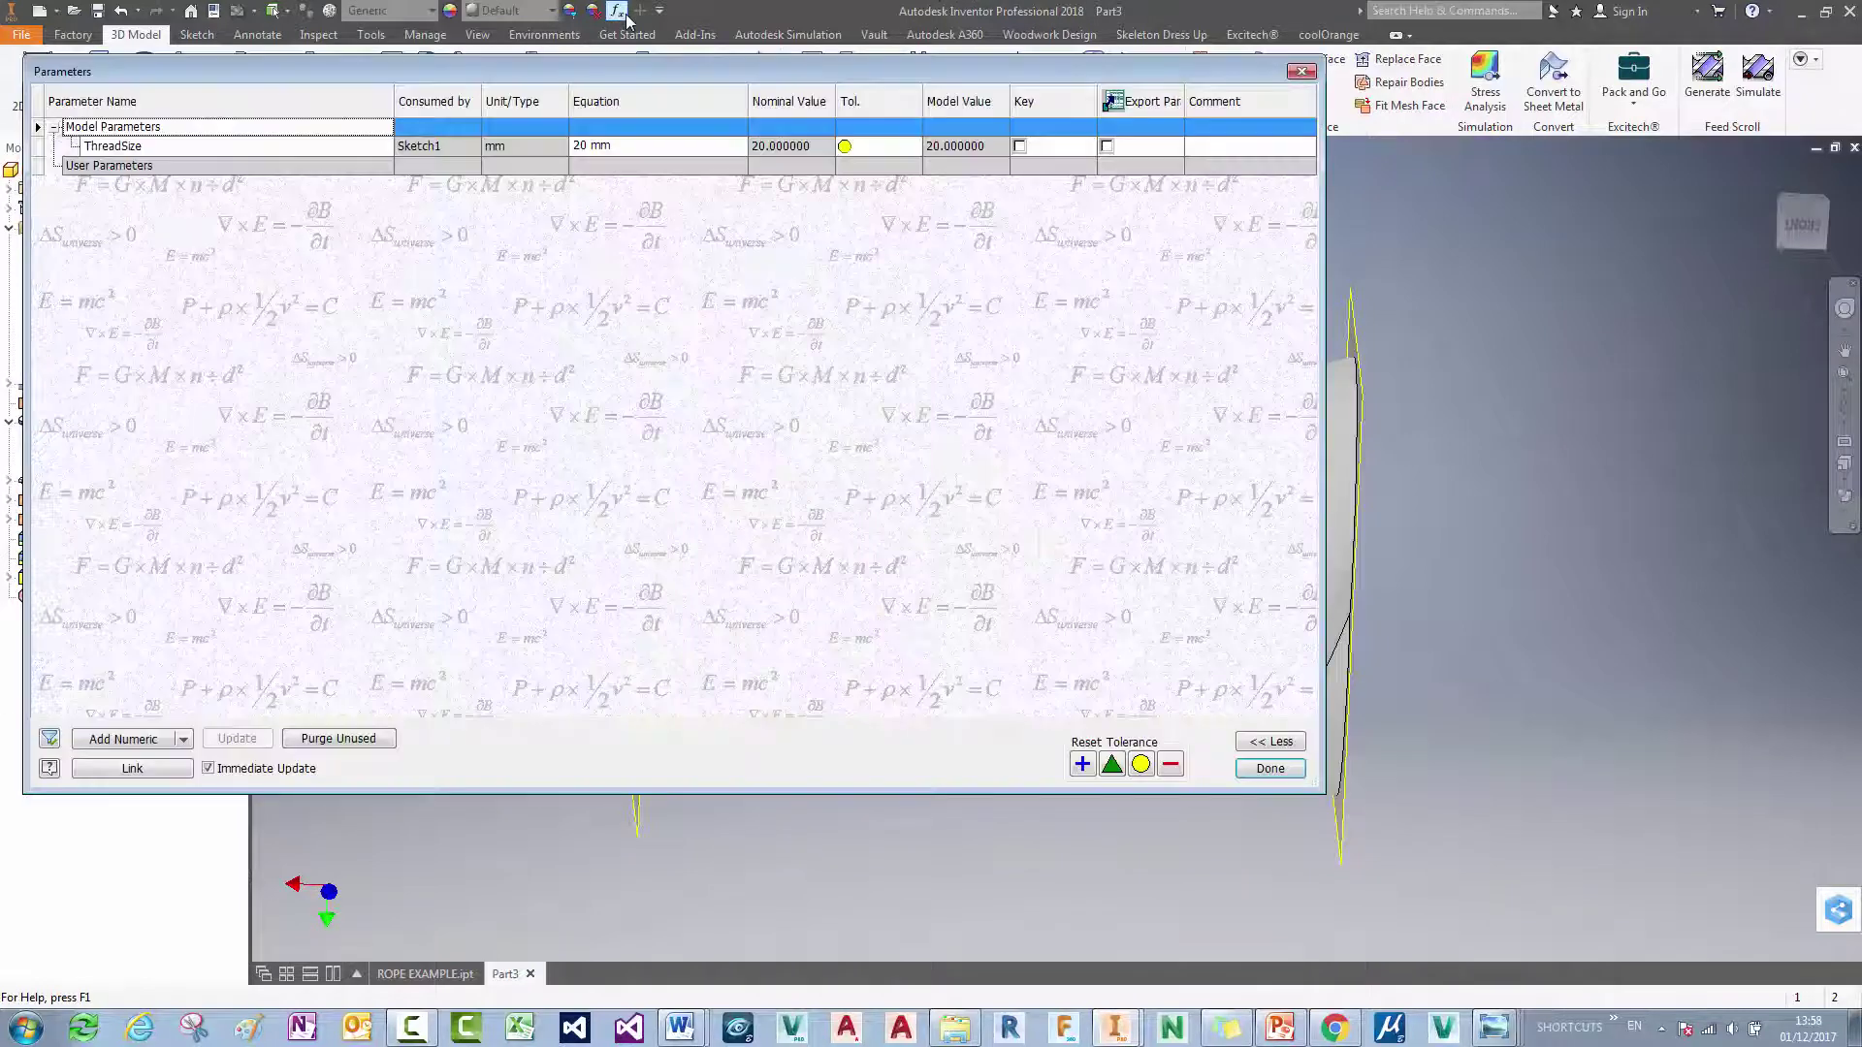
click(628, 147)
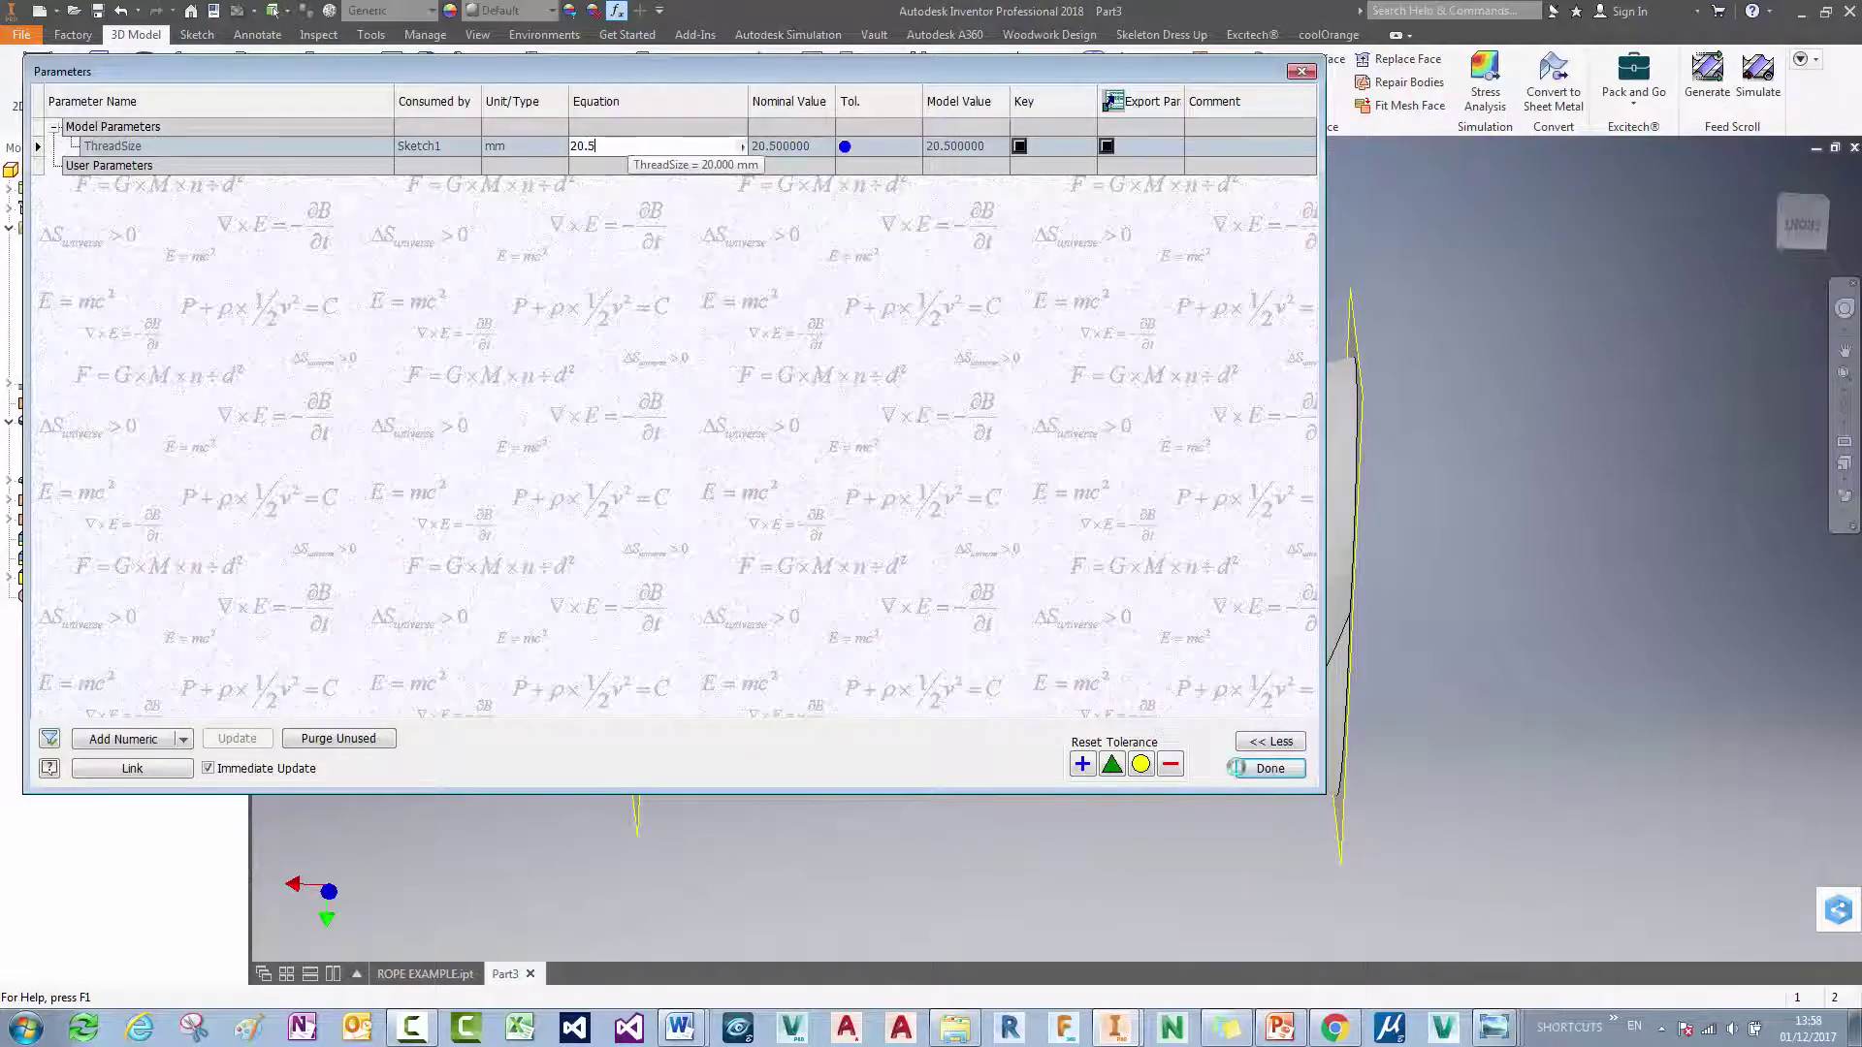
click(1267, 768)
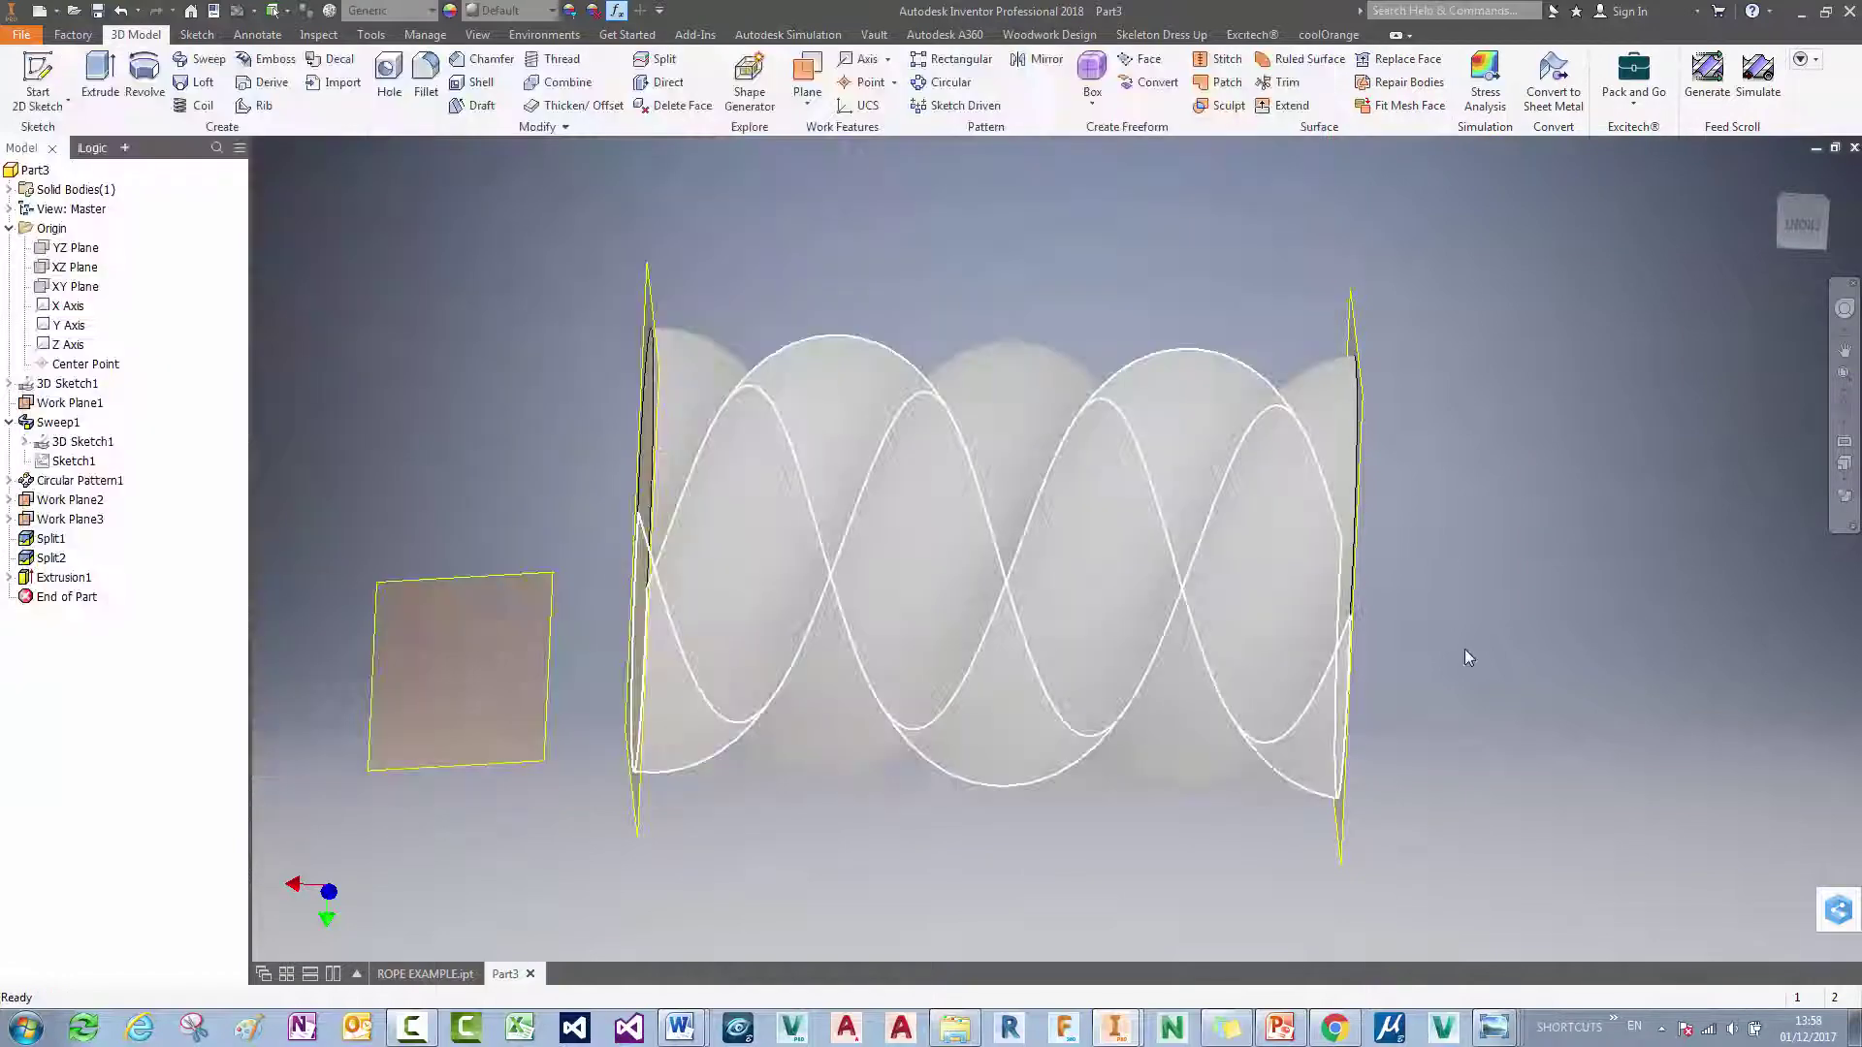
scroll(1716, 391, down, 2)
shift+middle_drag(1484, 334, 1212, 305)
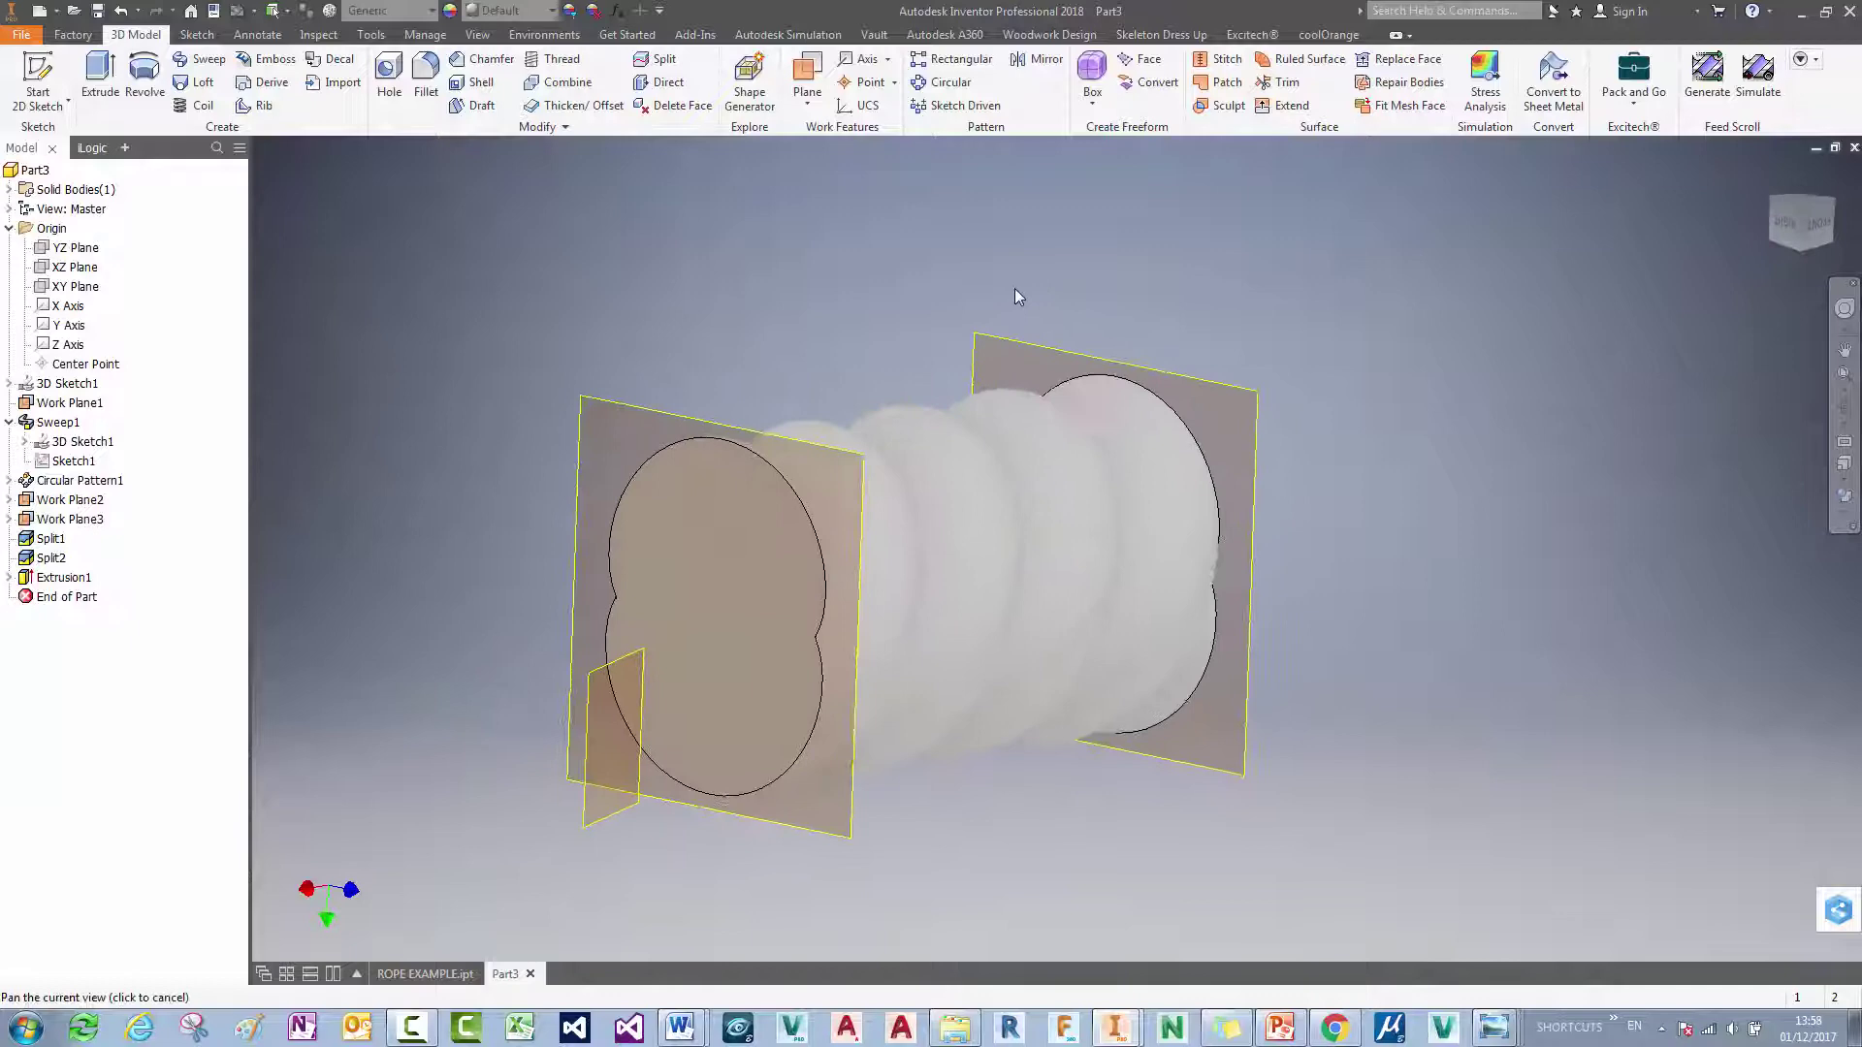
Step: Hide Work Plane3, Work Plane2 and Work Plane1
right_click(60, 522)
click(99, 688)
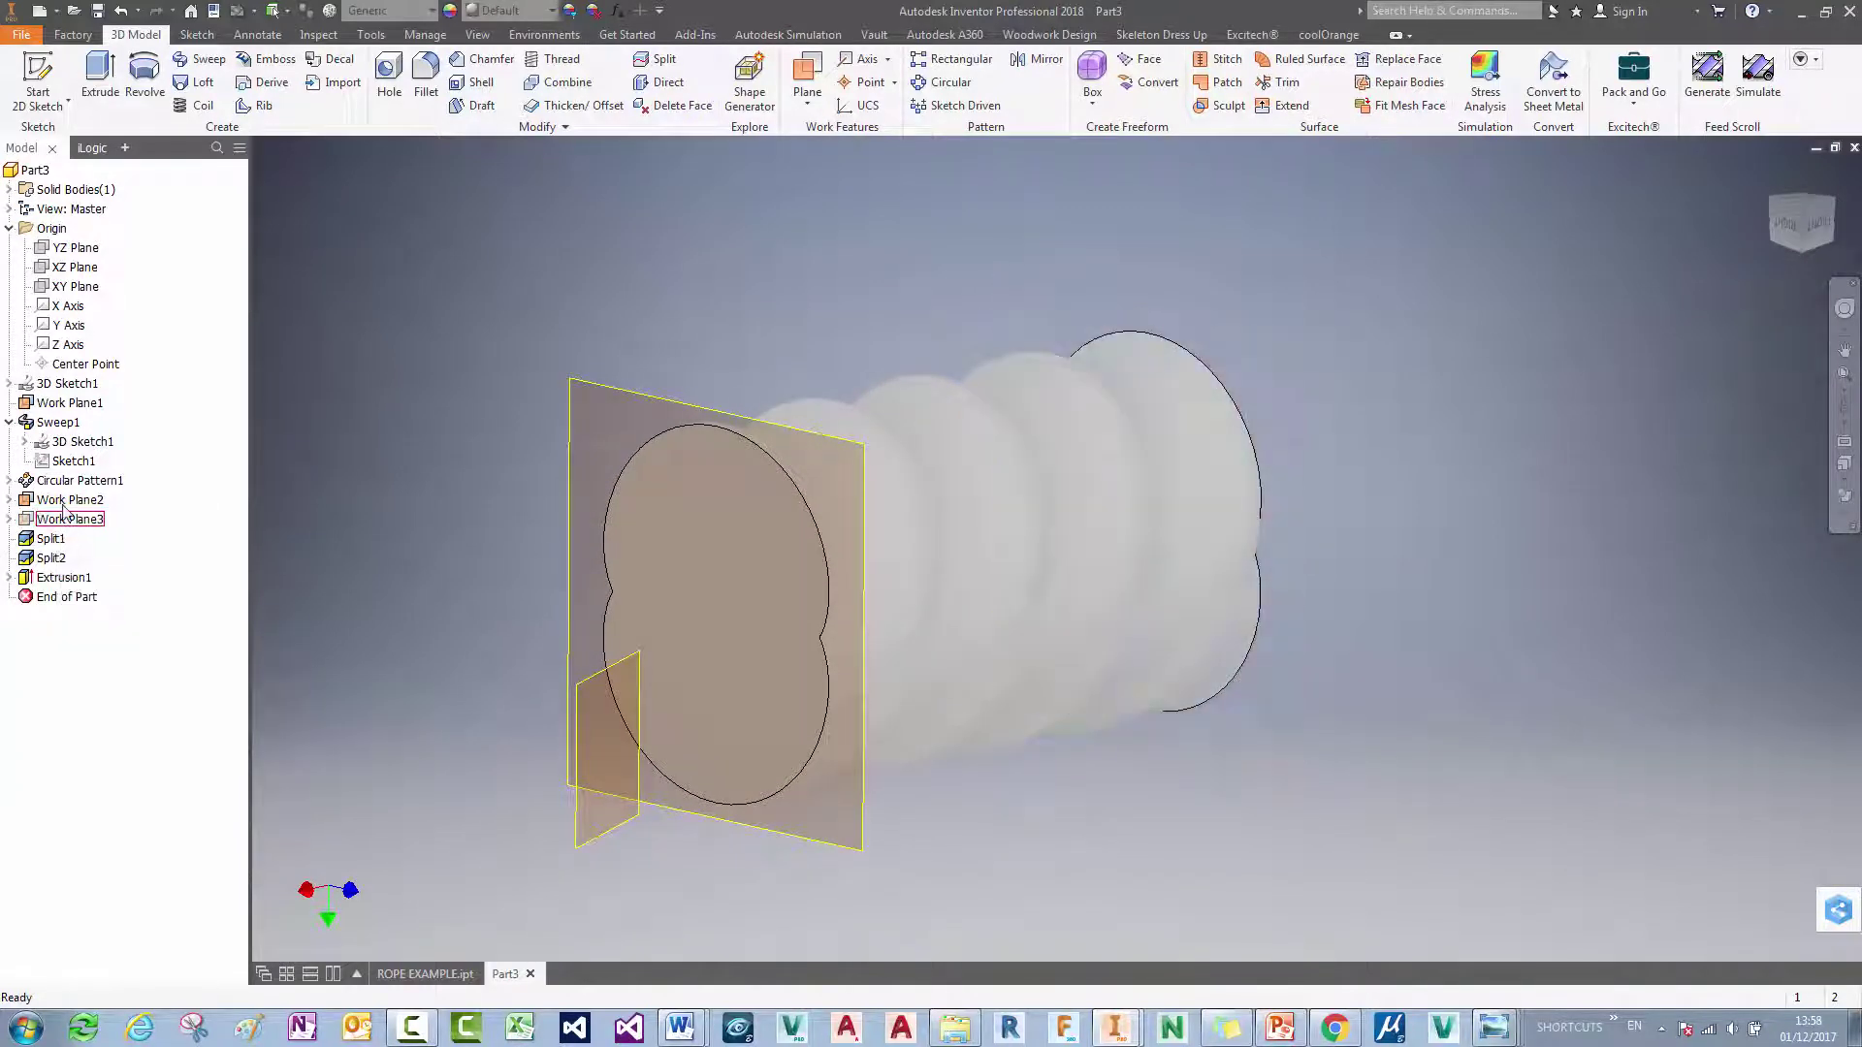
right_click(68, 501)
click(99, 668)
right_click(69, 405)
key(v)
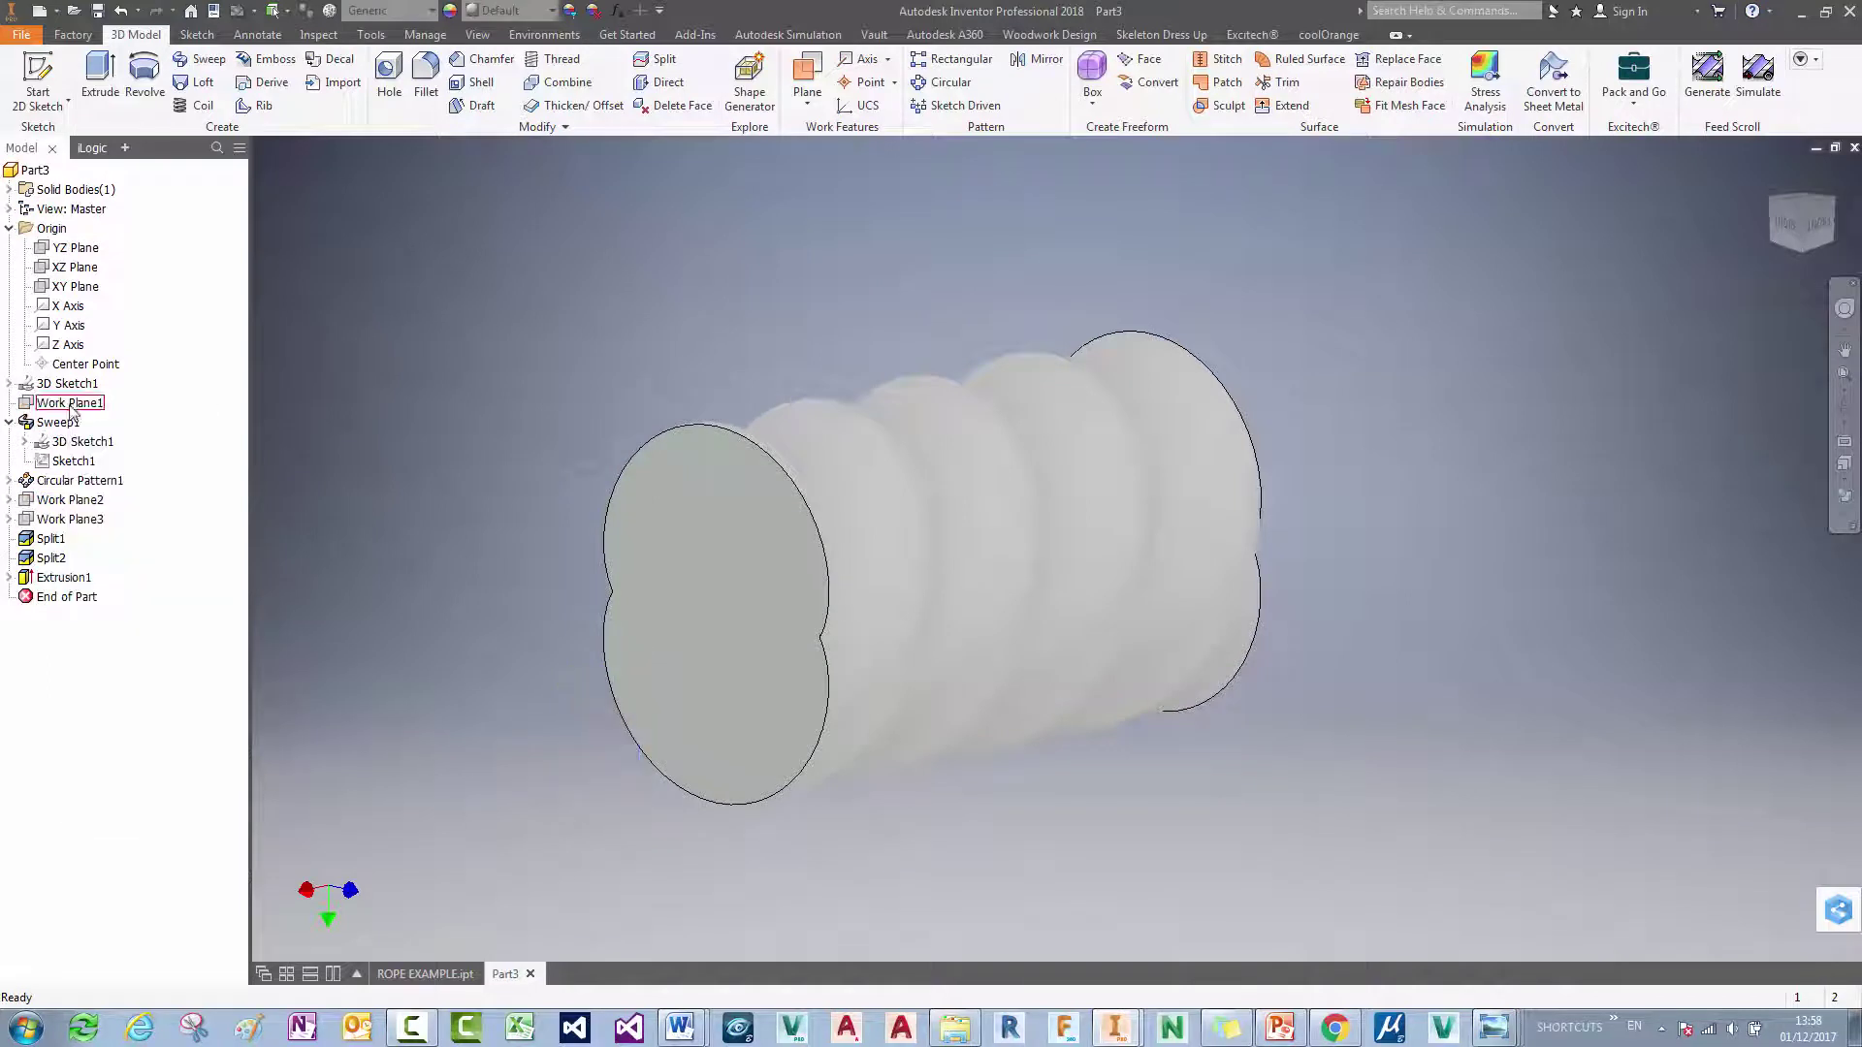
Step: Return to the home view and pan the helix model slightly left
middle_drag(688, 315, 1021, 266)
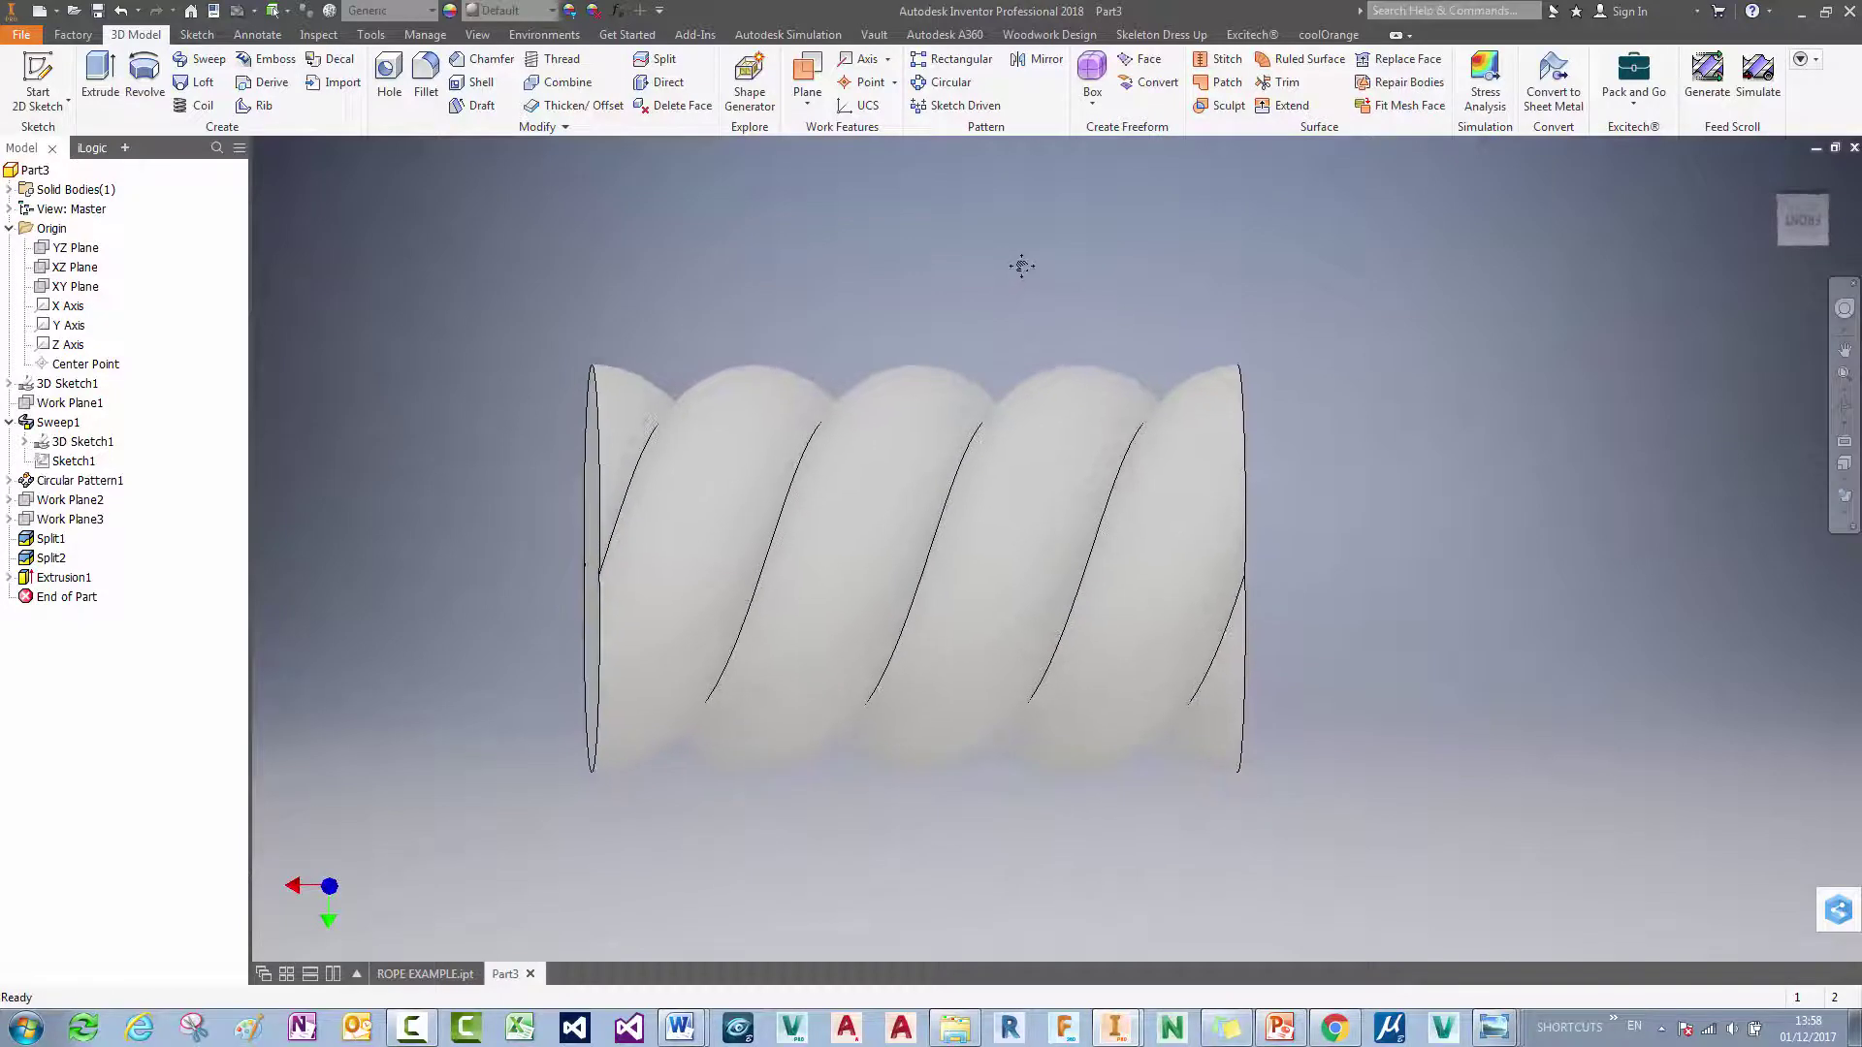
key(F6)
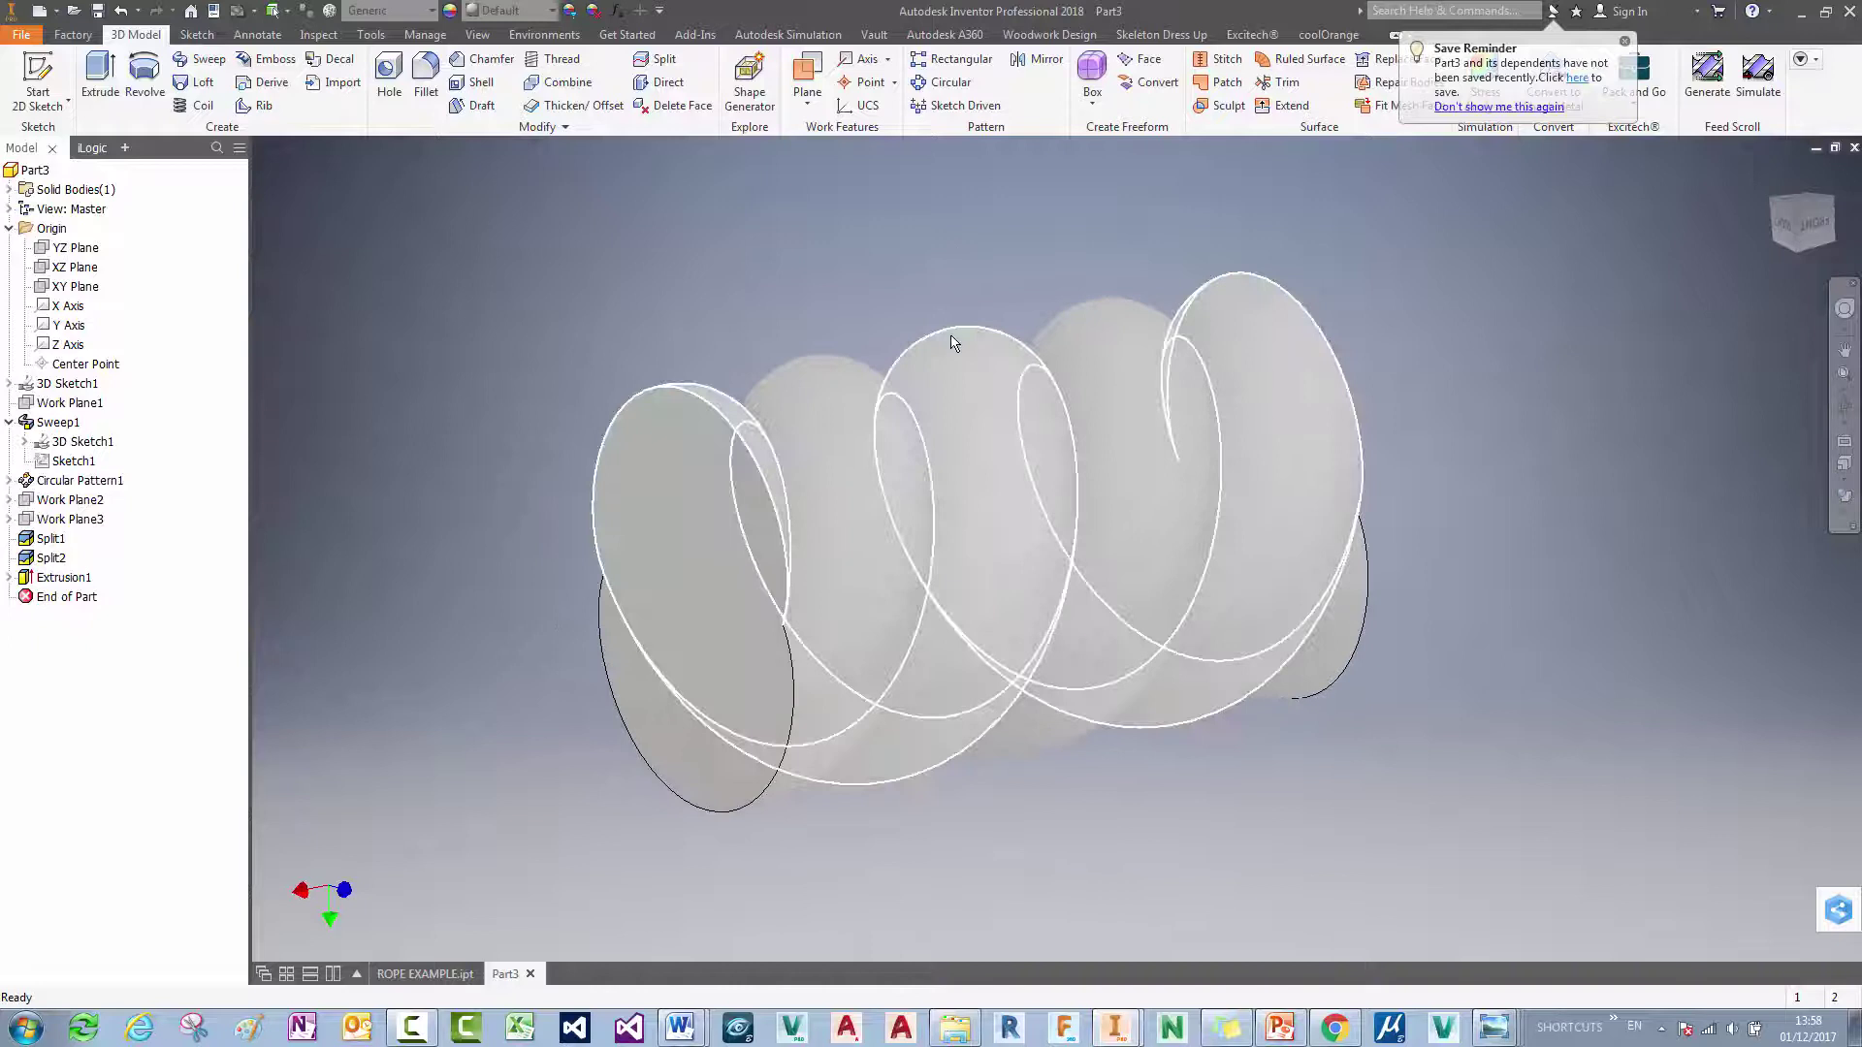
key(F2)
drag(921, 276, 876, 282)
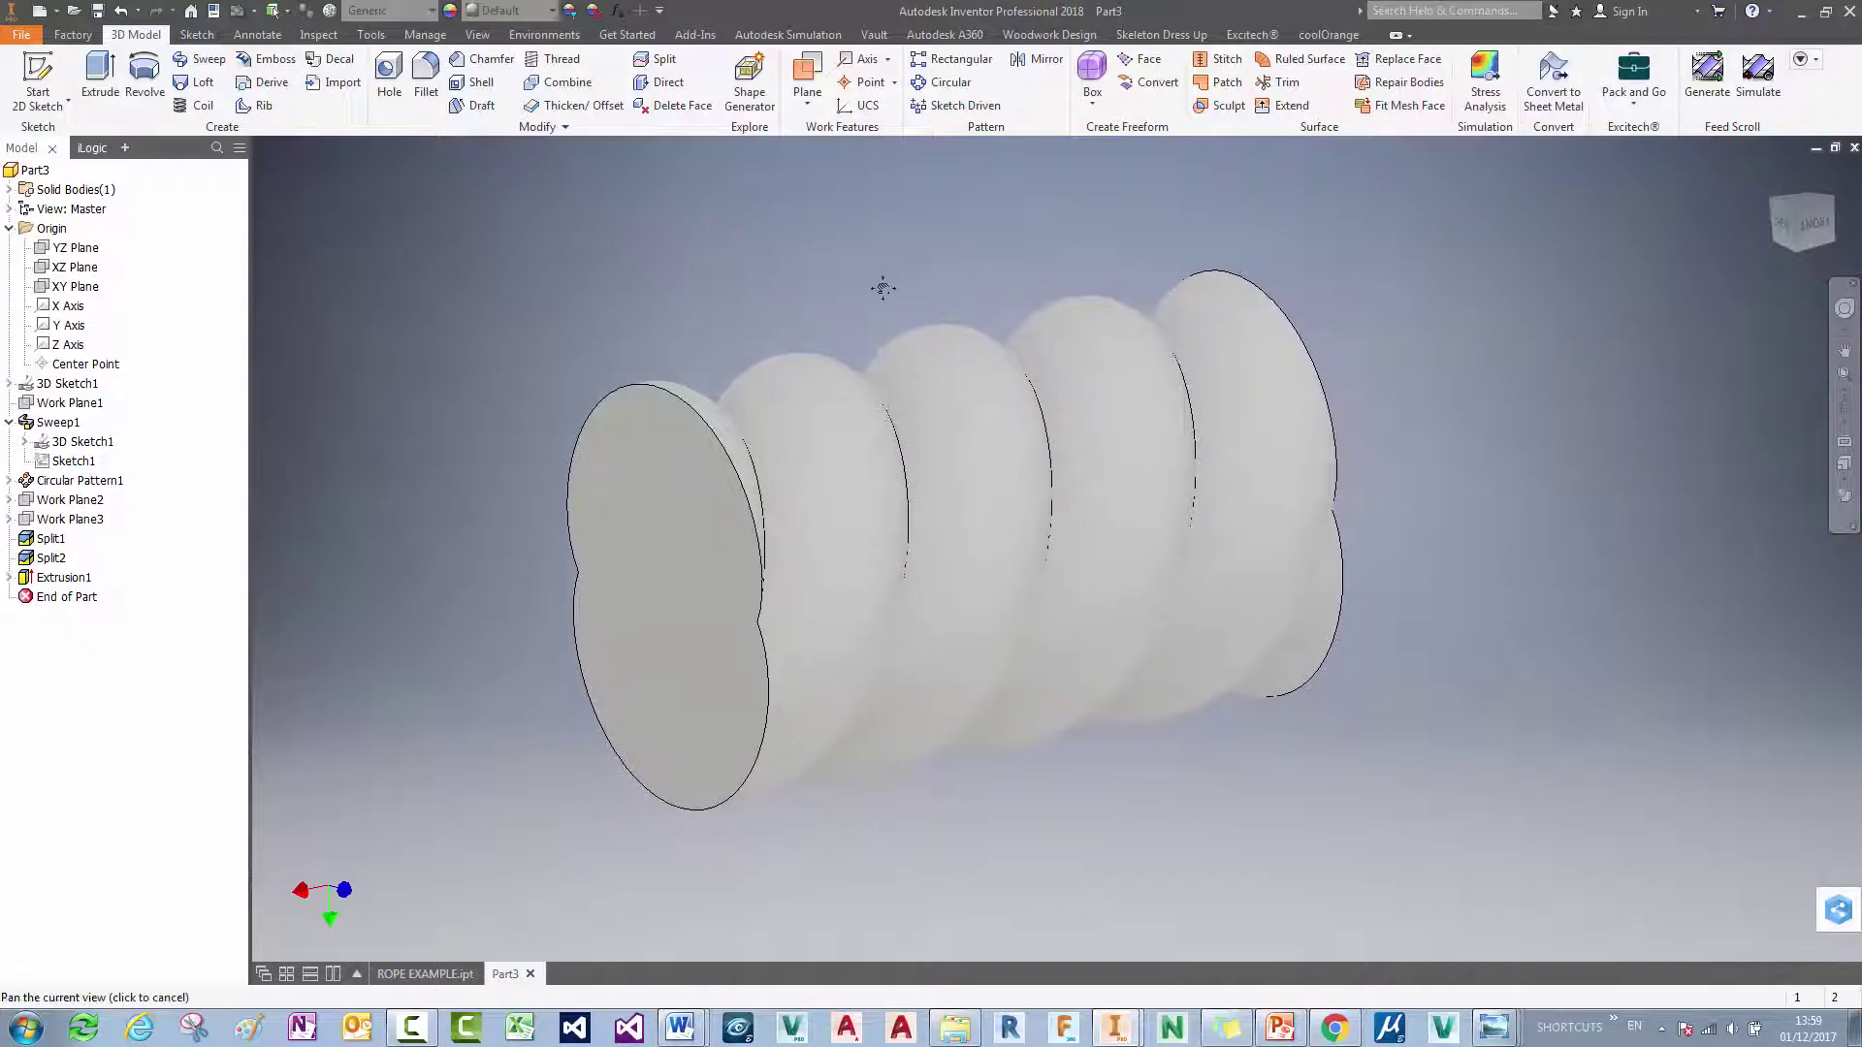
Step: Switch to ROPE EXAMPLE.ipt, review its user parameters, and show its iLogic forms
click(420, 973)
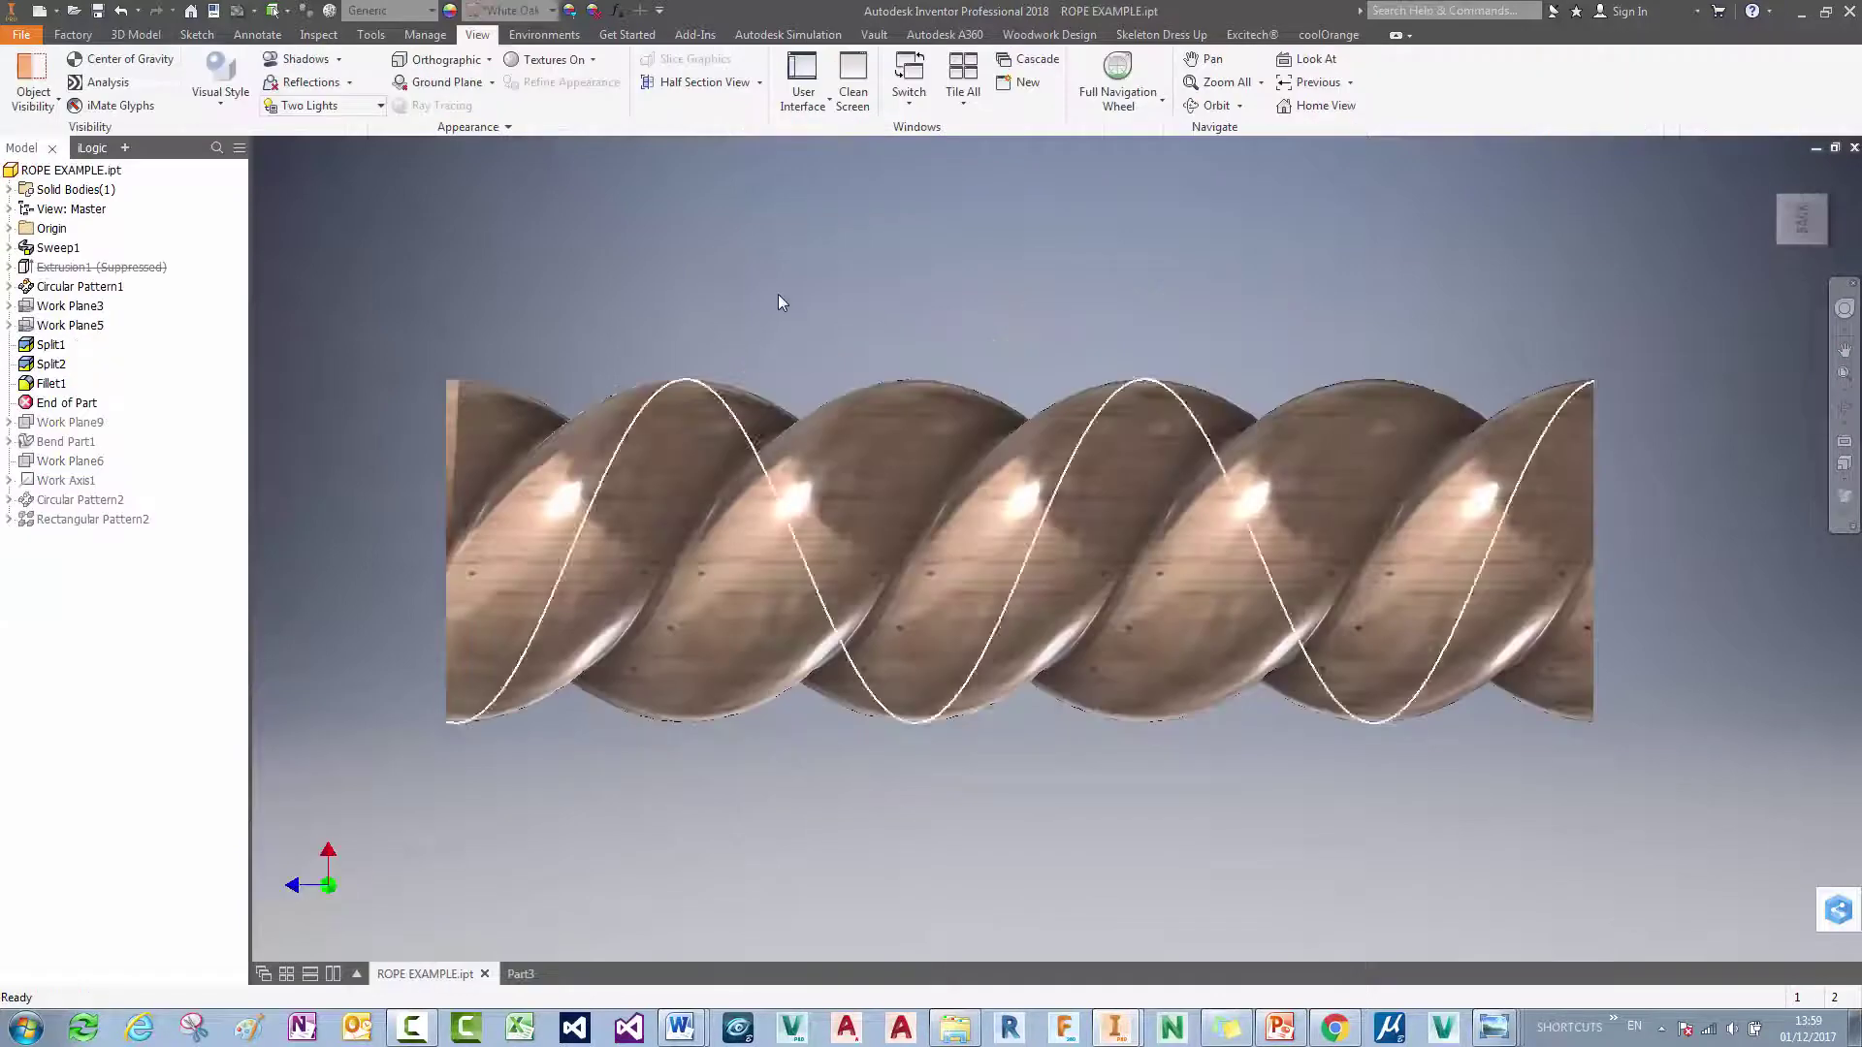
shift+middle_drag(778, 282, 866, 311)
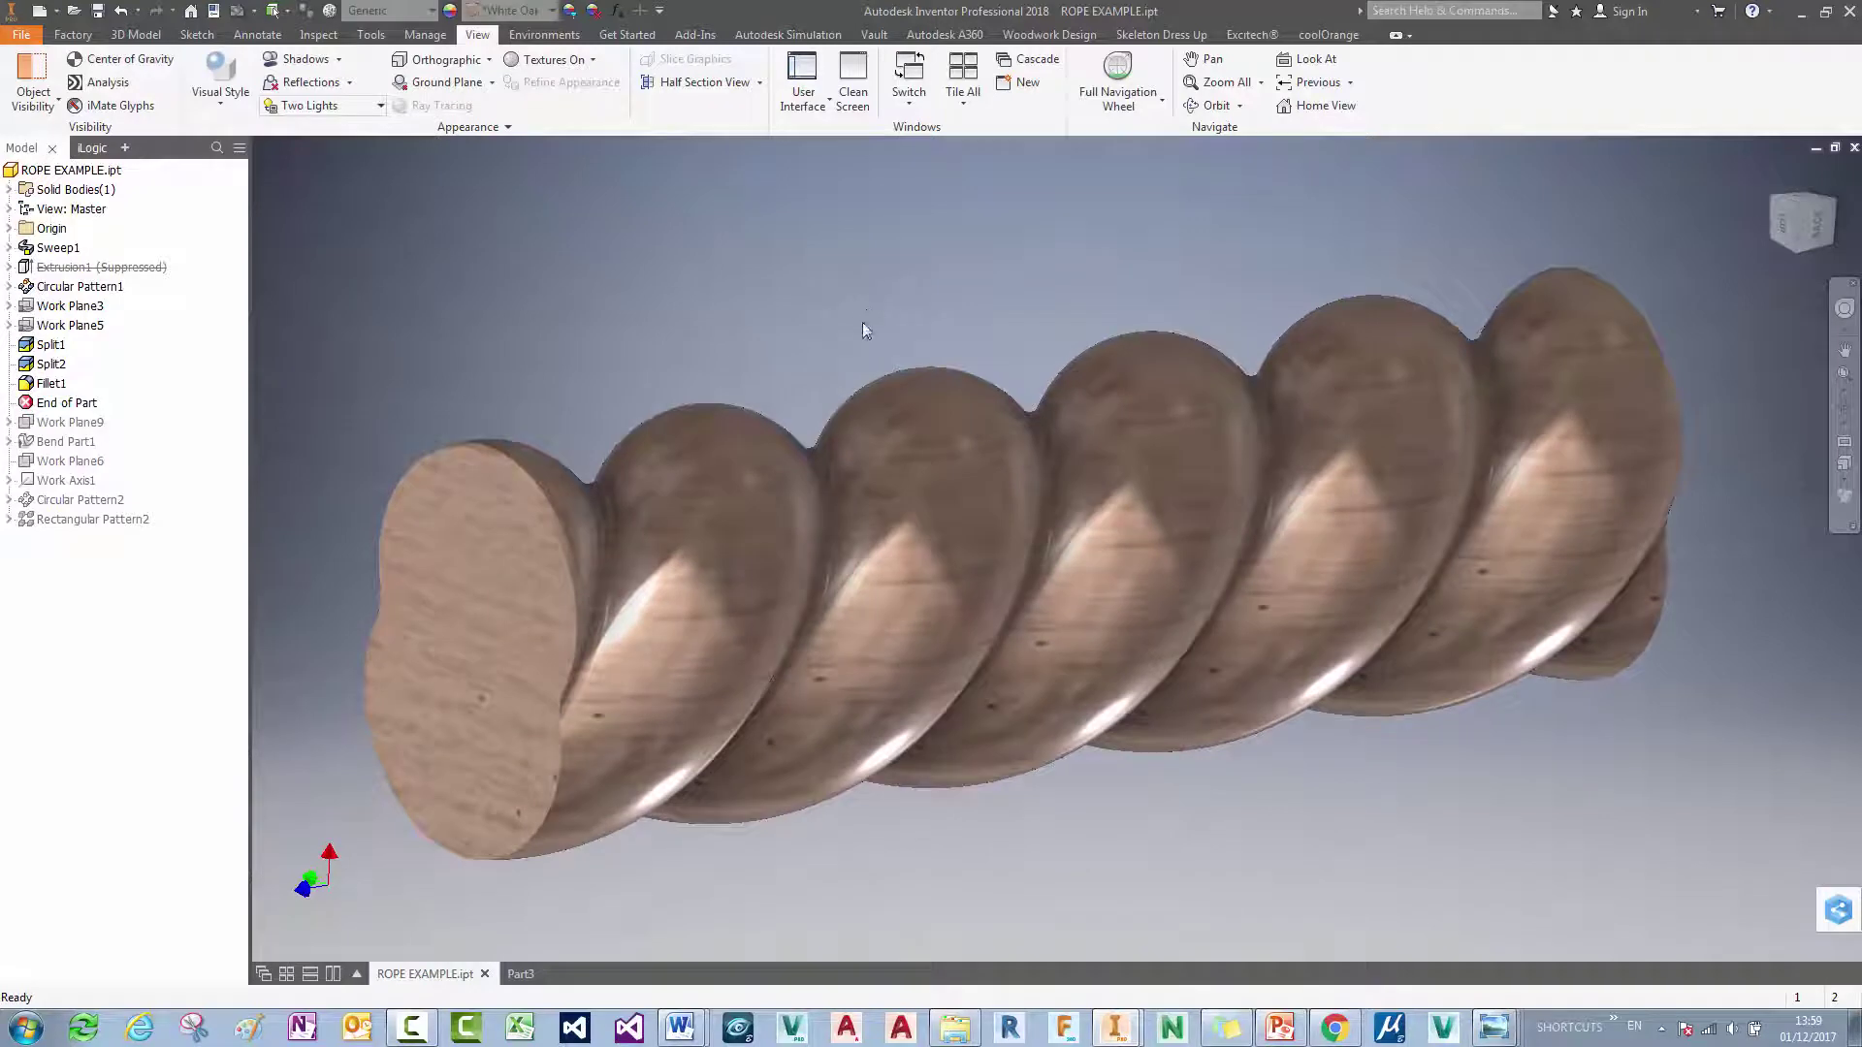
click(616, 11)
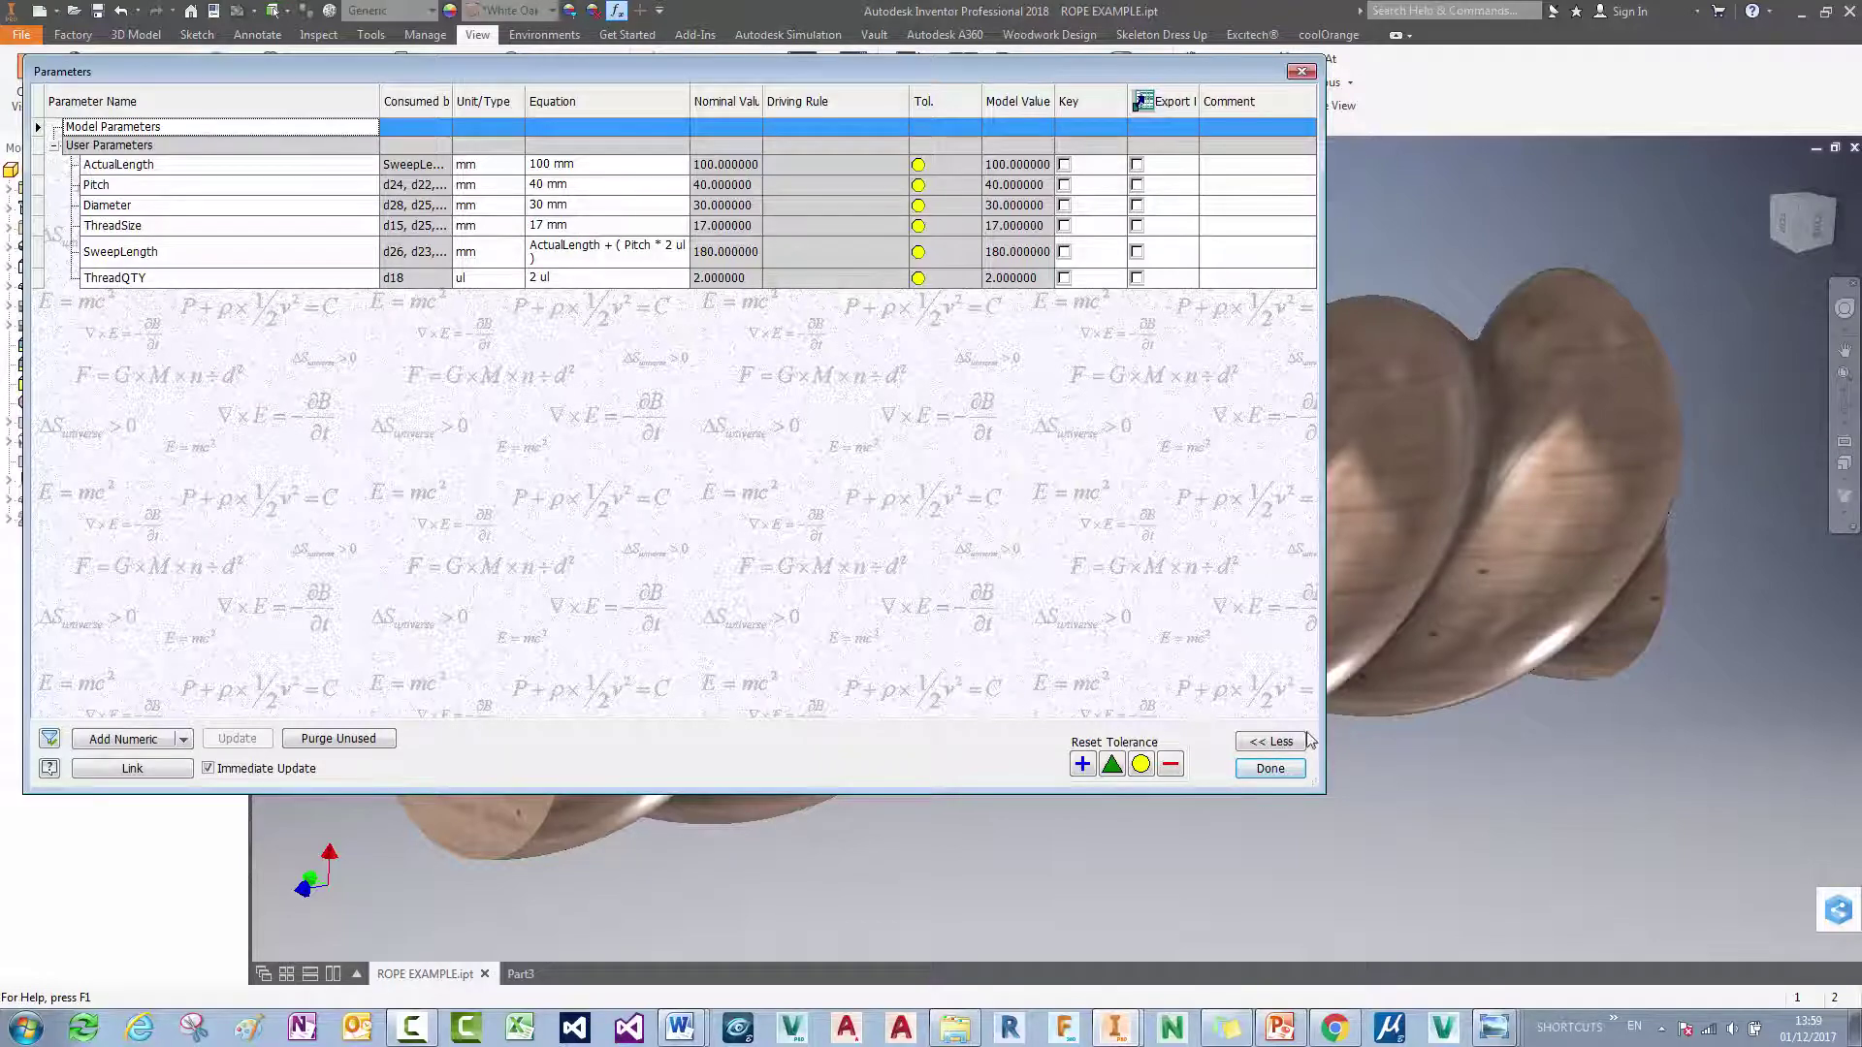
click(1272, 772)
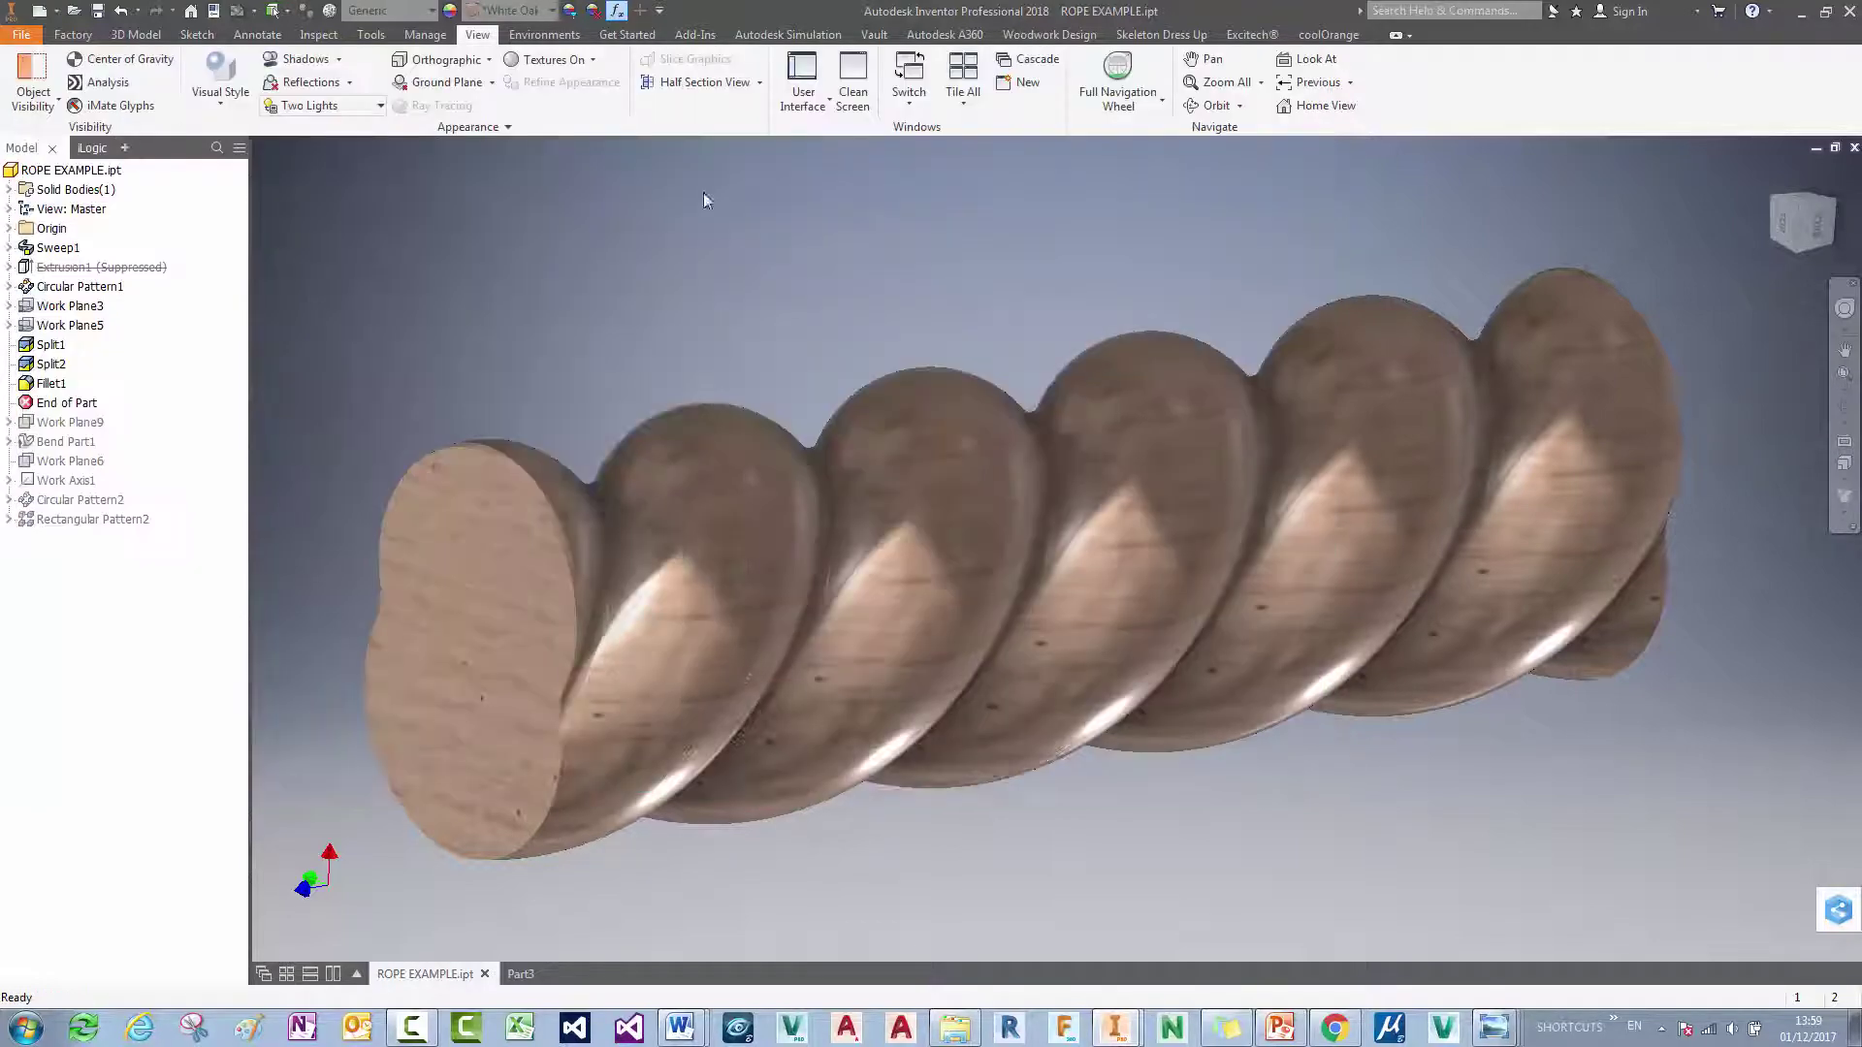
click(68, 148)
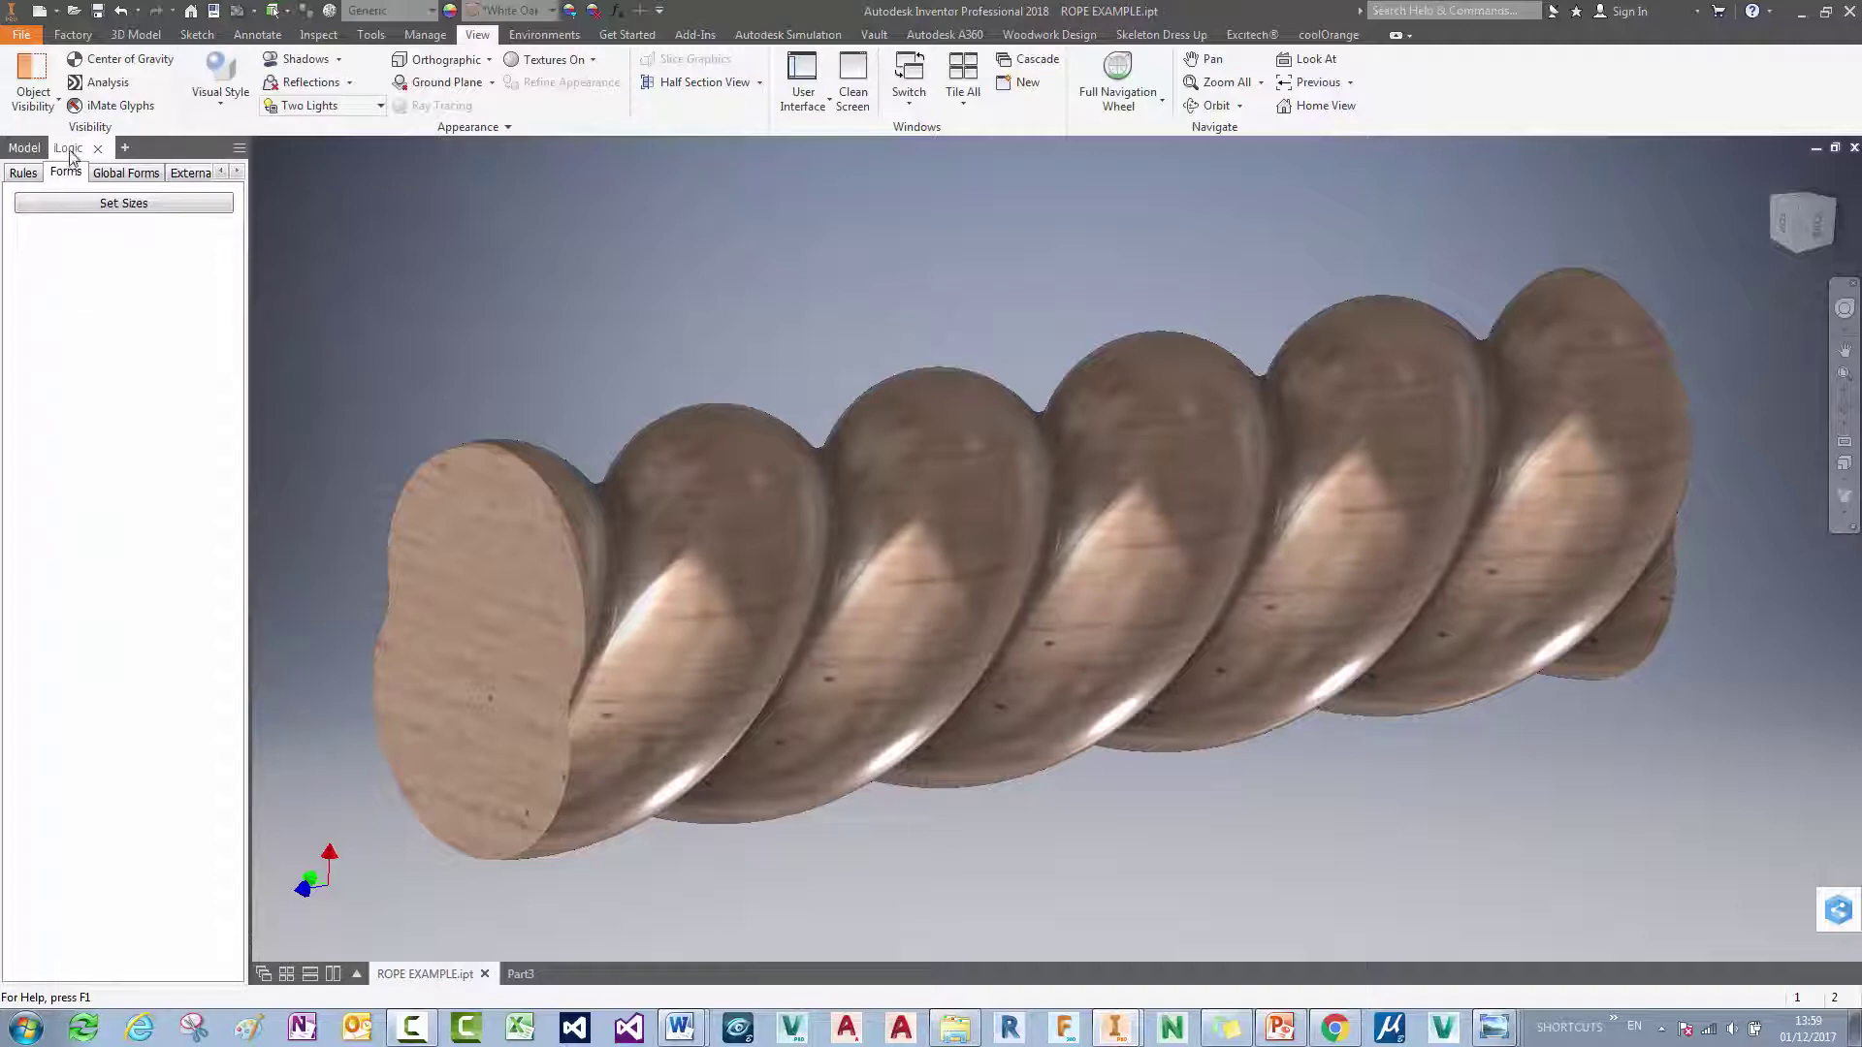
Step: In the Set Sizes form, set Length 120, Pitch 38 and ThreadSize 20 mm, then apply
click(103, 203)
drag(864, 407, 504, 208)
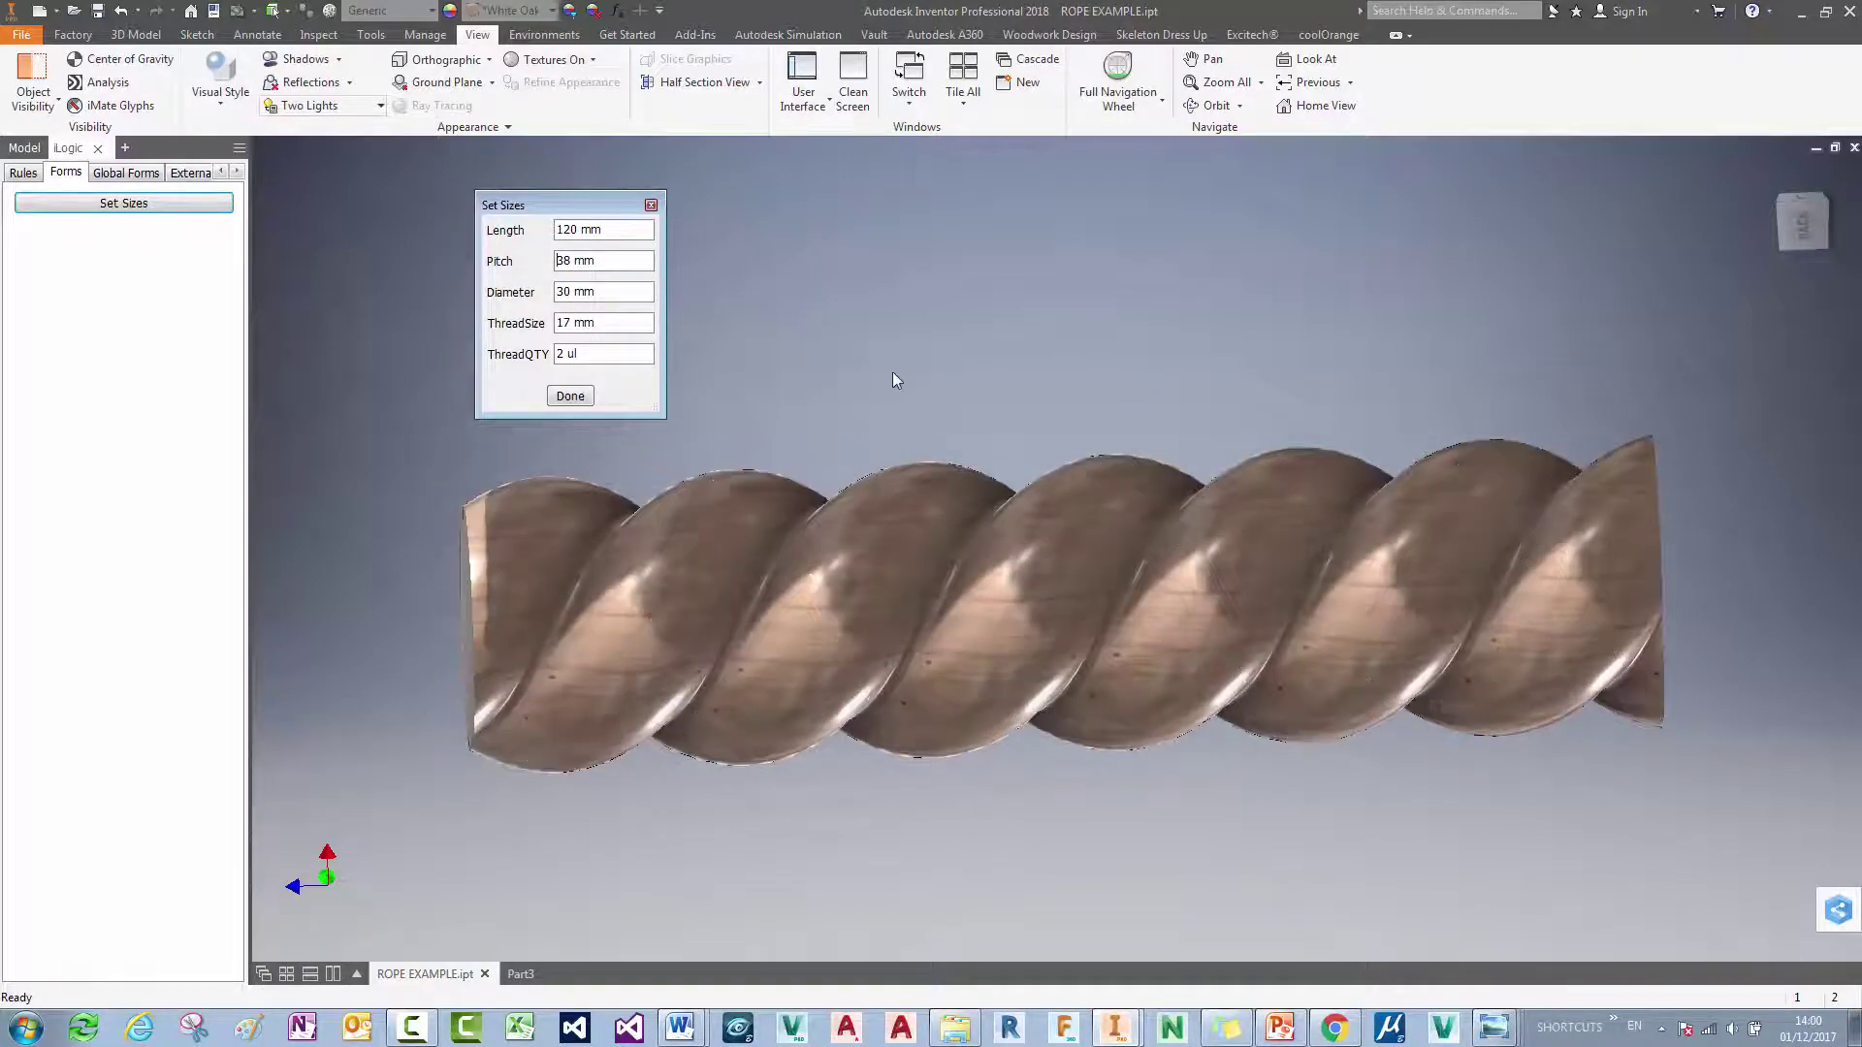
middle_drag(892, 373, 868, 377)
drag(616, 259, 555, 261)
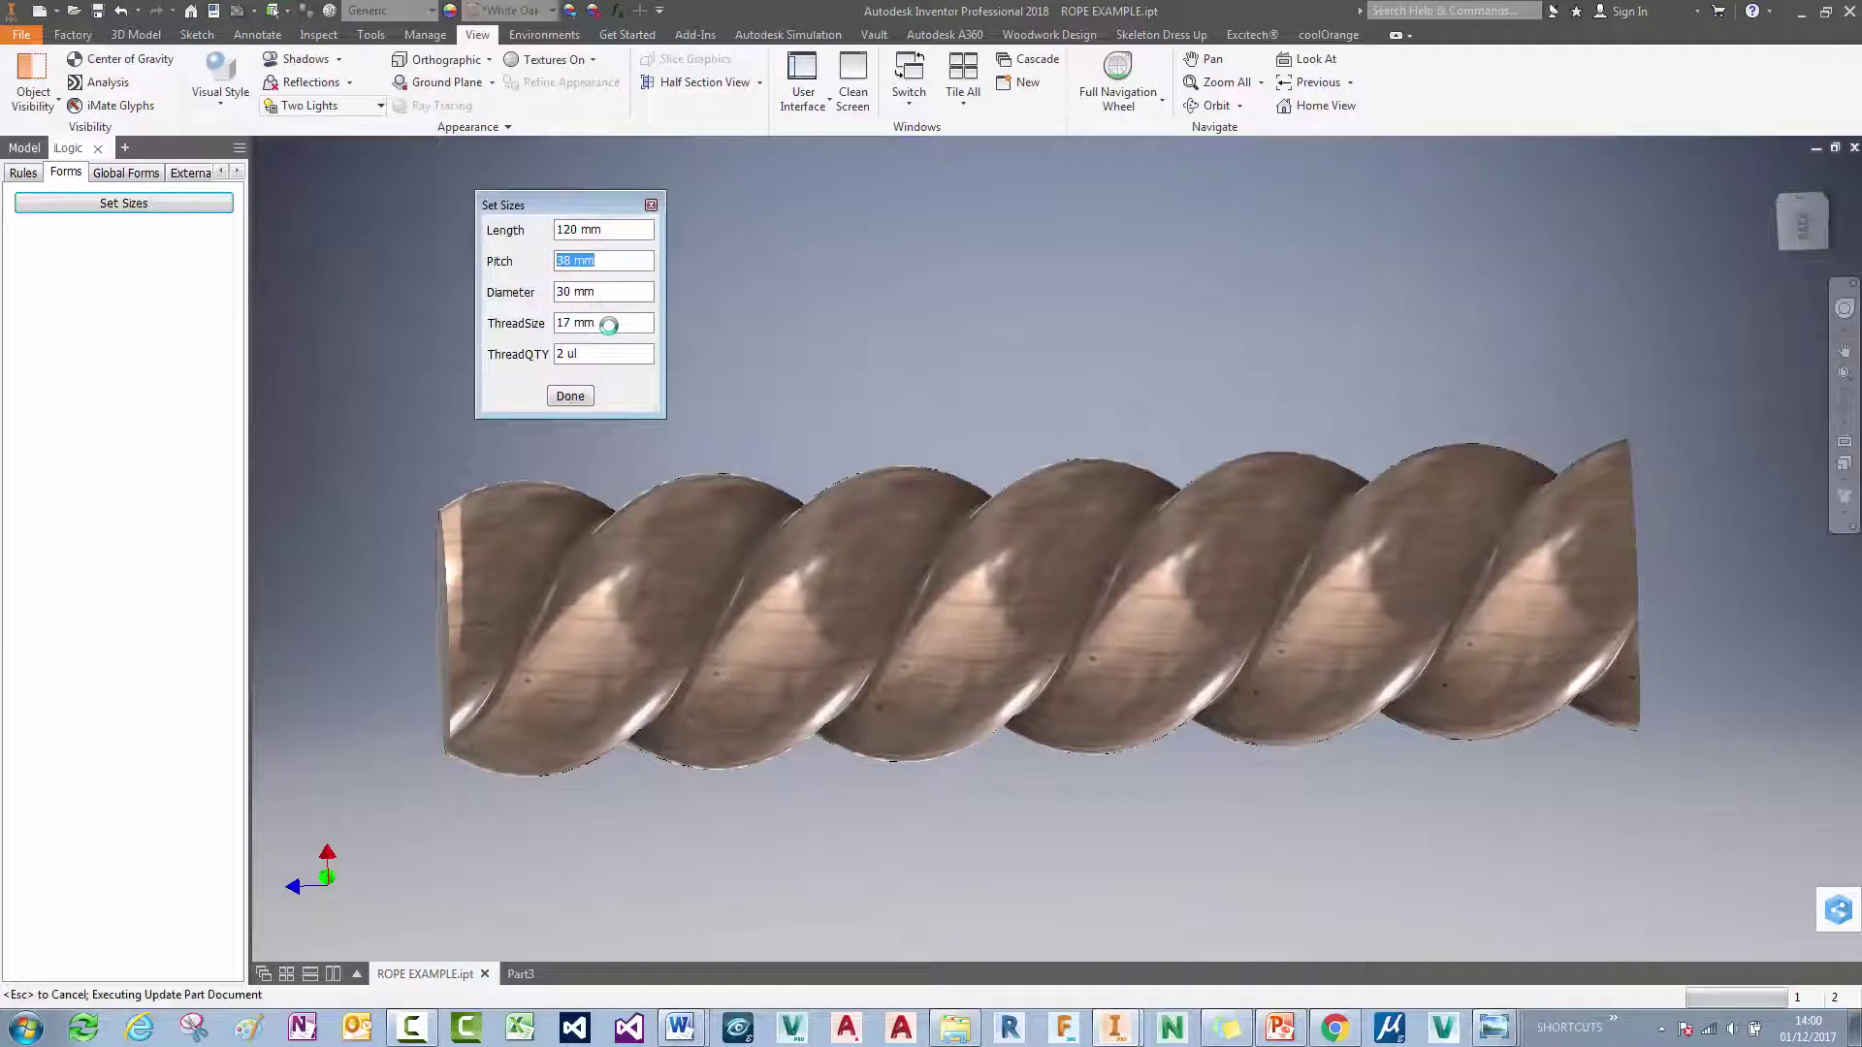
drag(606, 324, 519, 329)
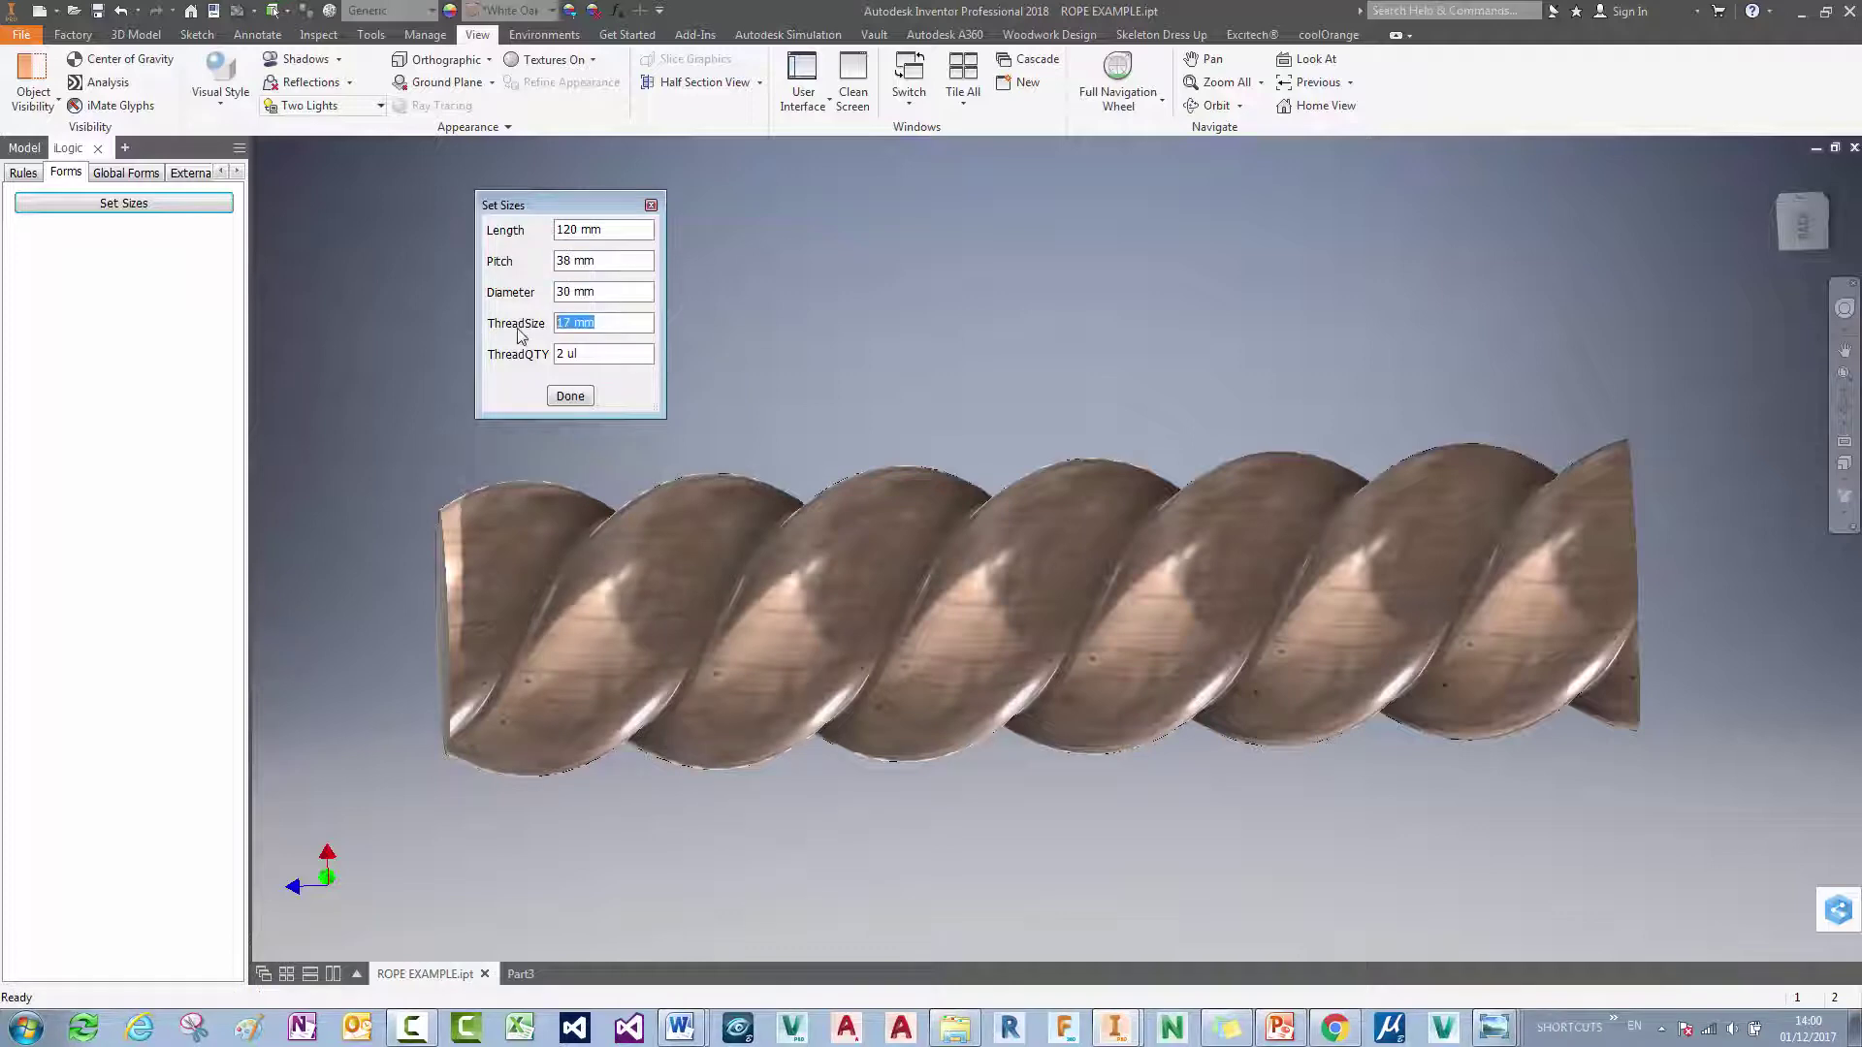
text(20)
click(611, 295)
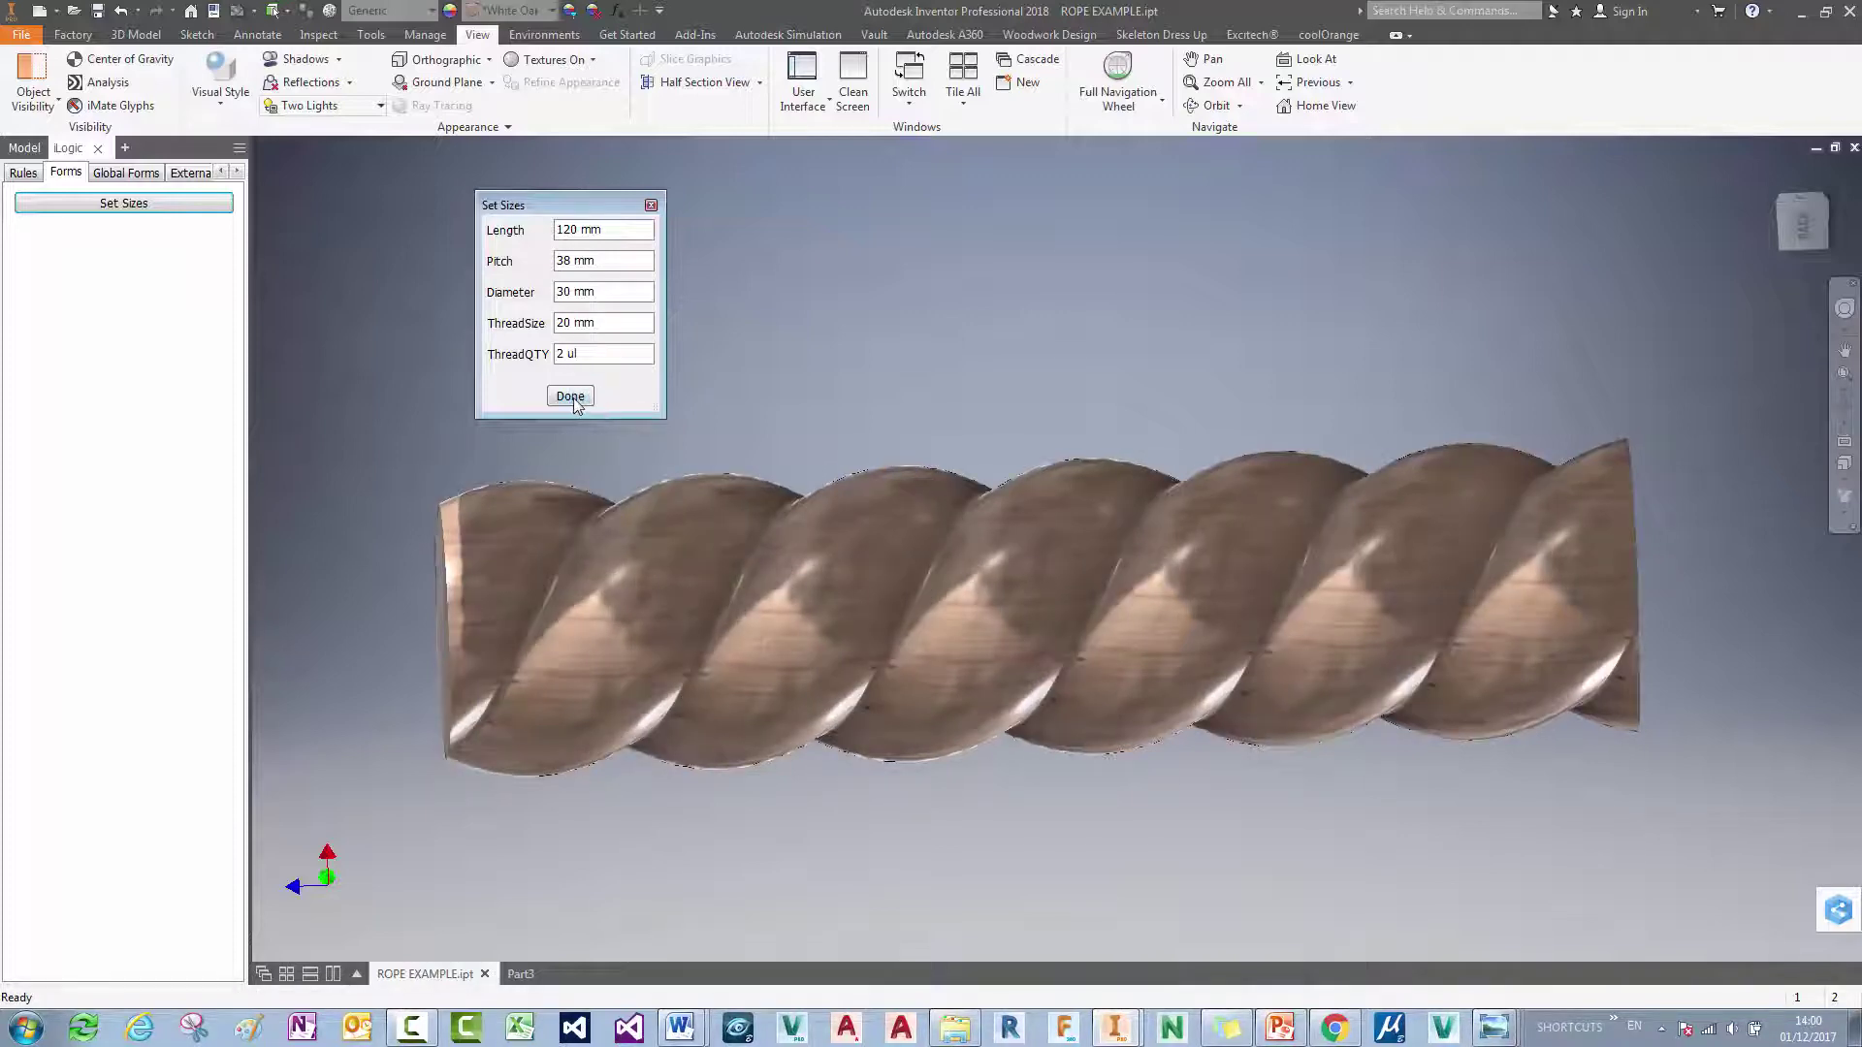
click(574, 400)
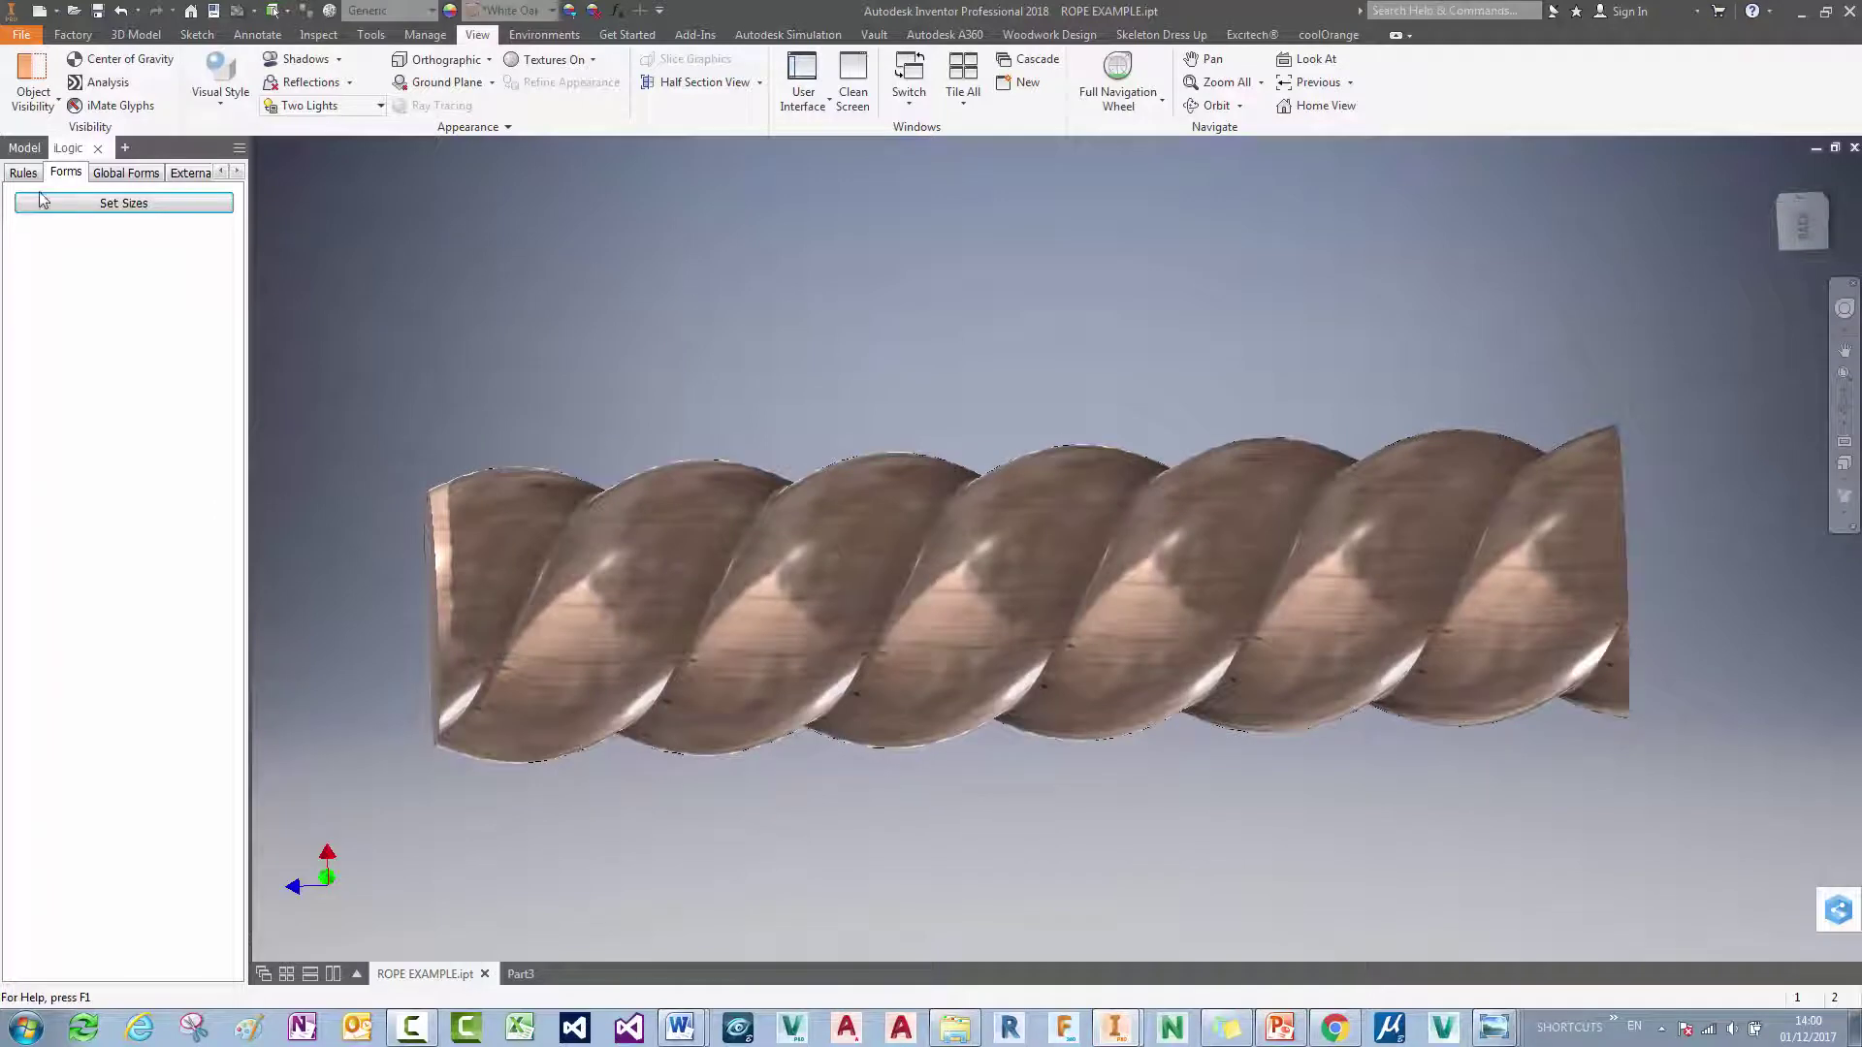
Step: Move End of Part below Bend Part1 so the rope bends, and launch Bend Part
click(23, 148)
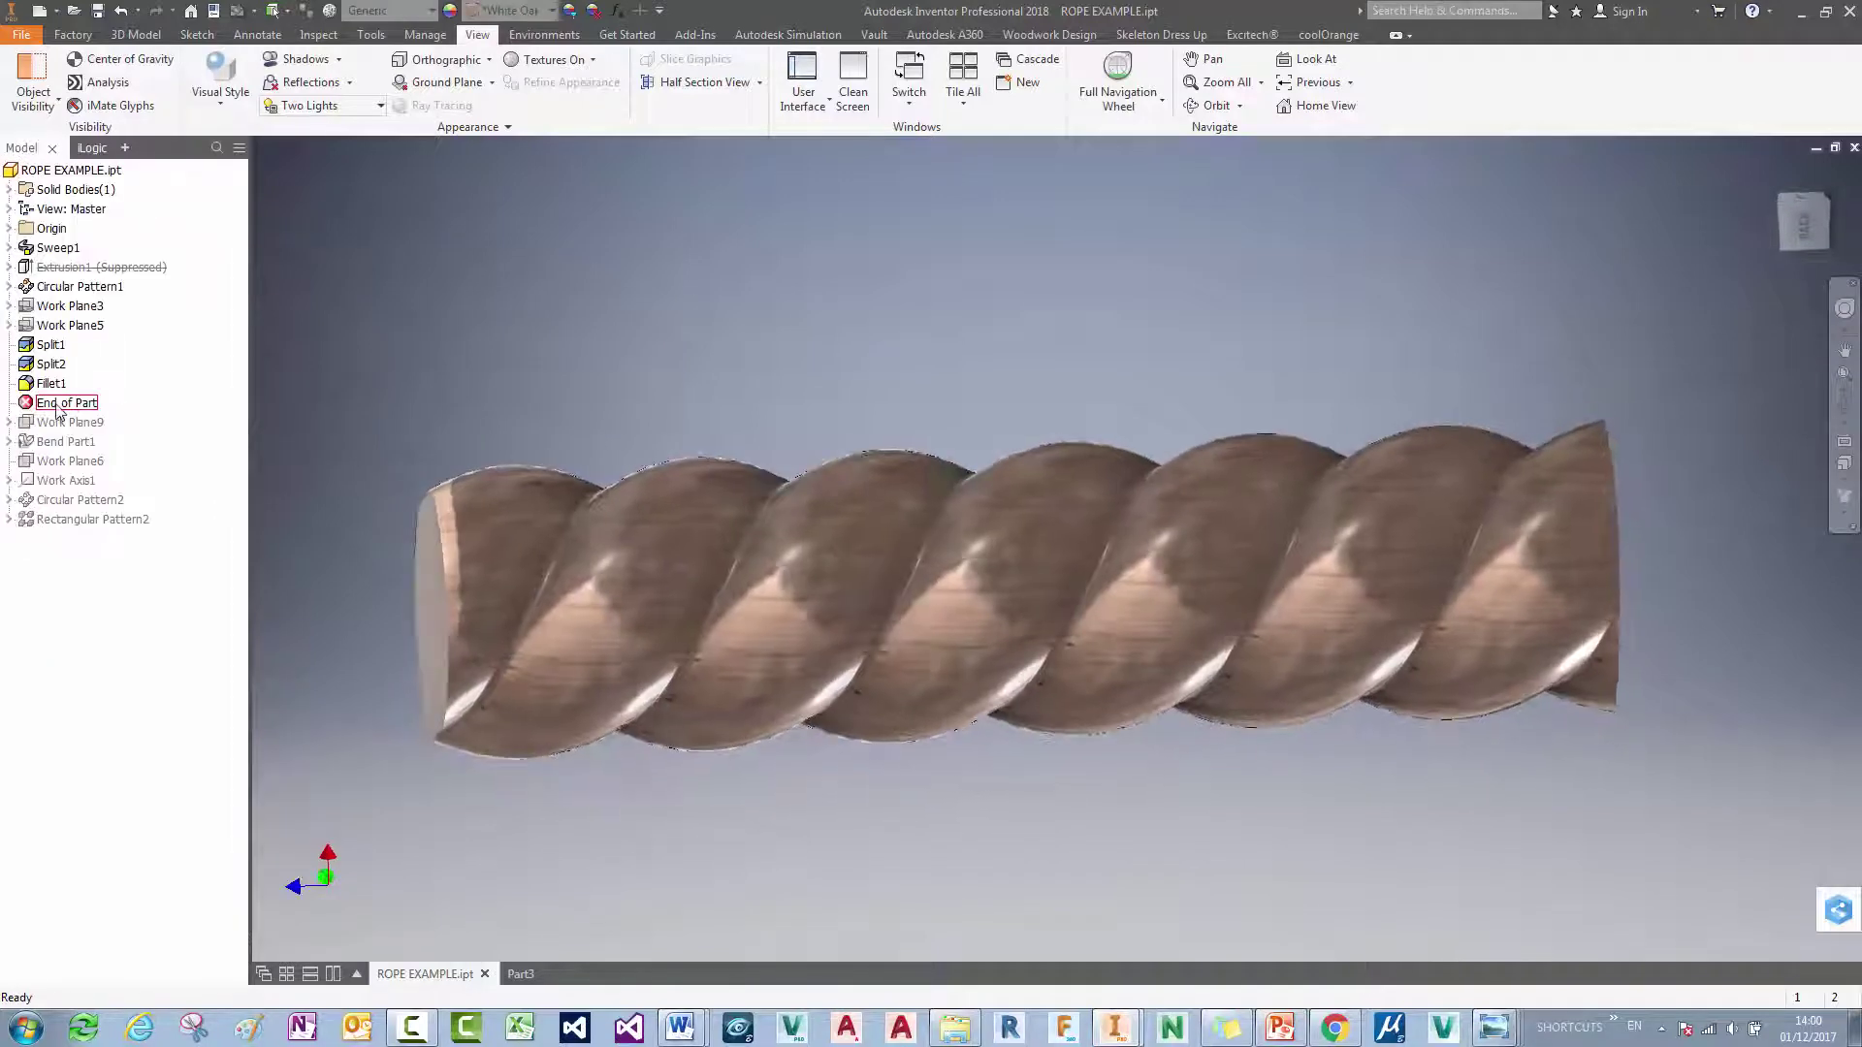
drag(56, 404, 55, 445)
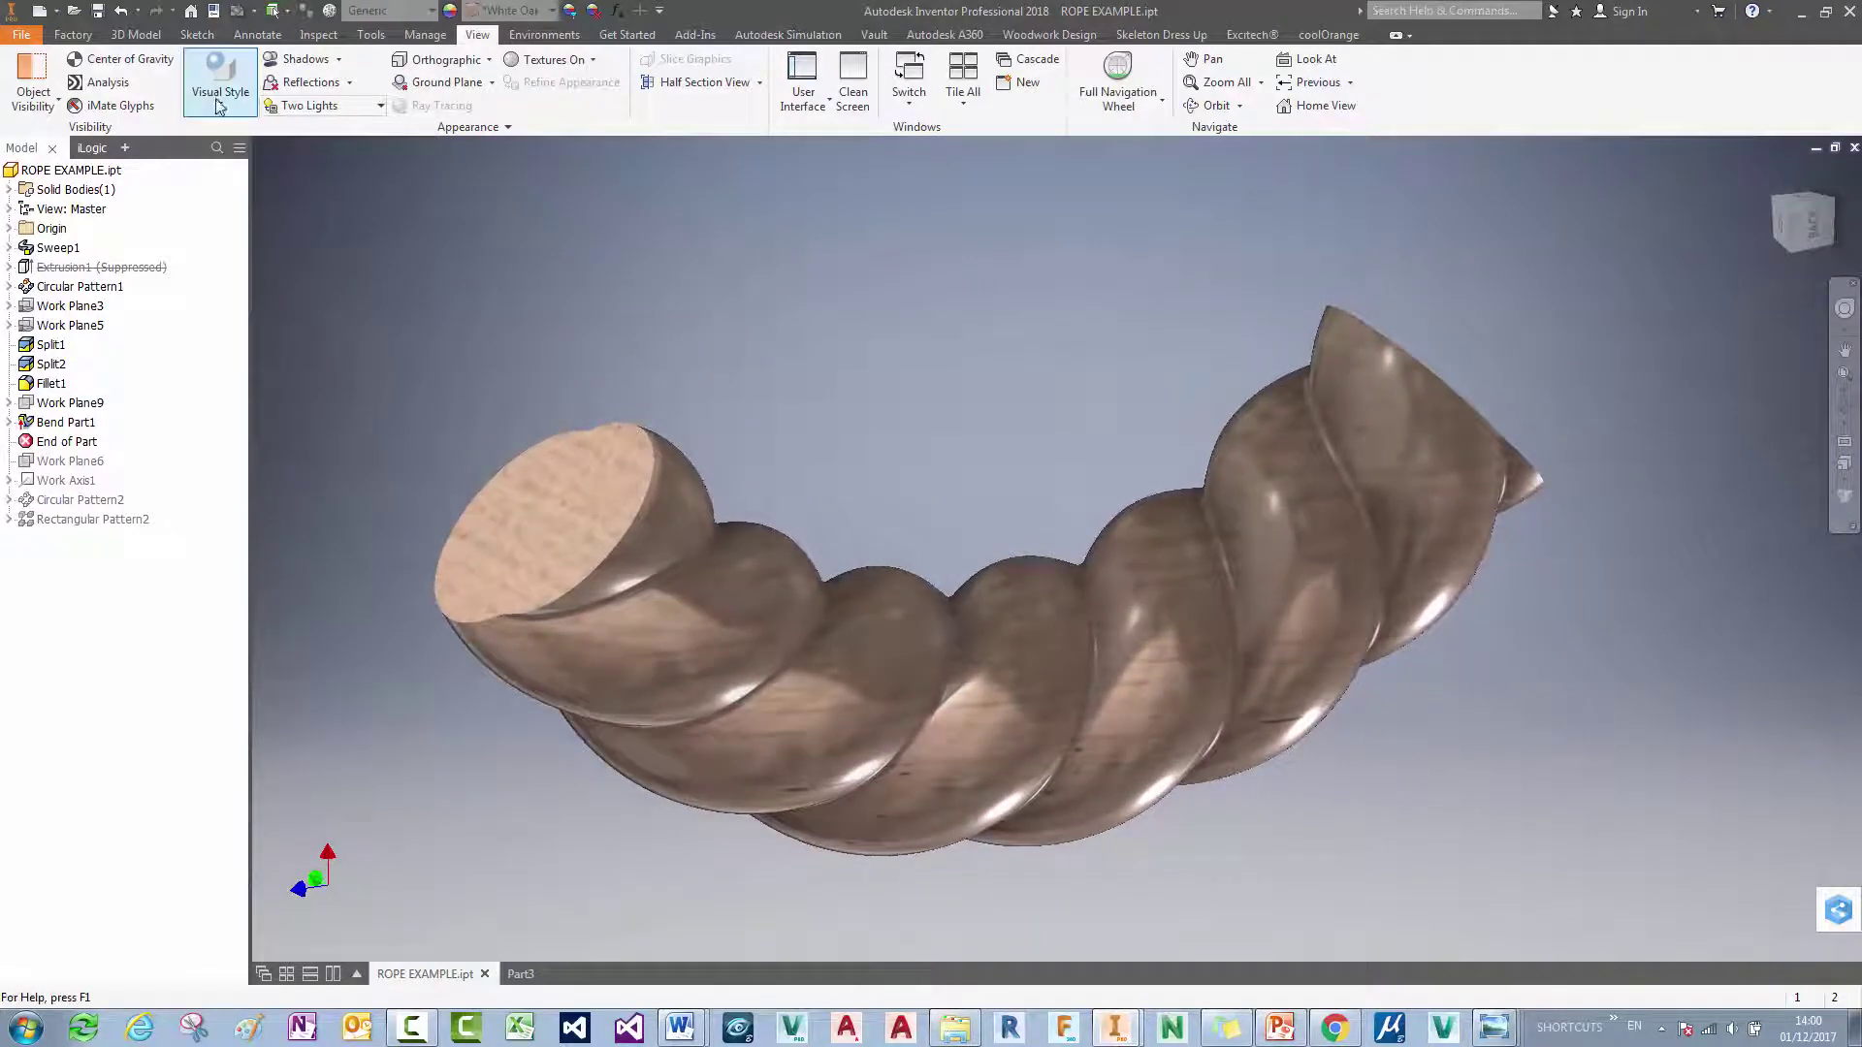
click(136, 36)
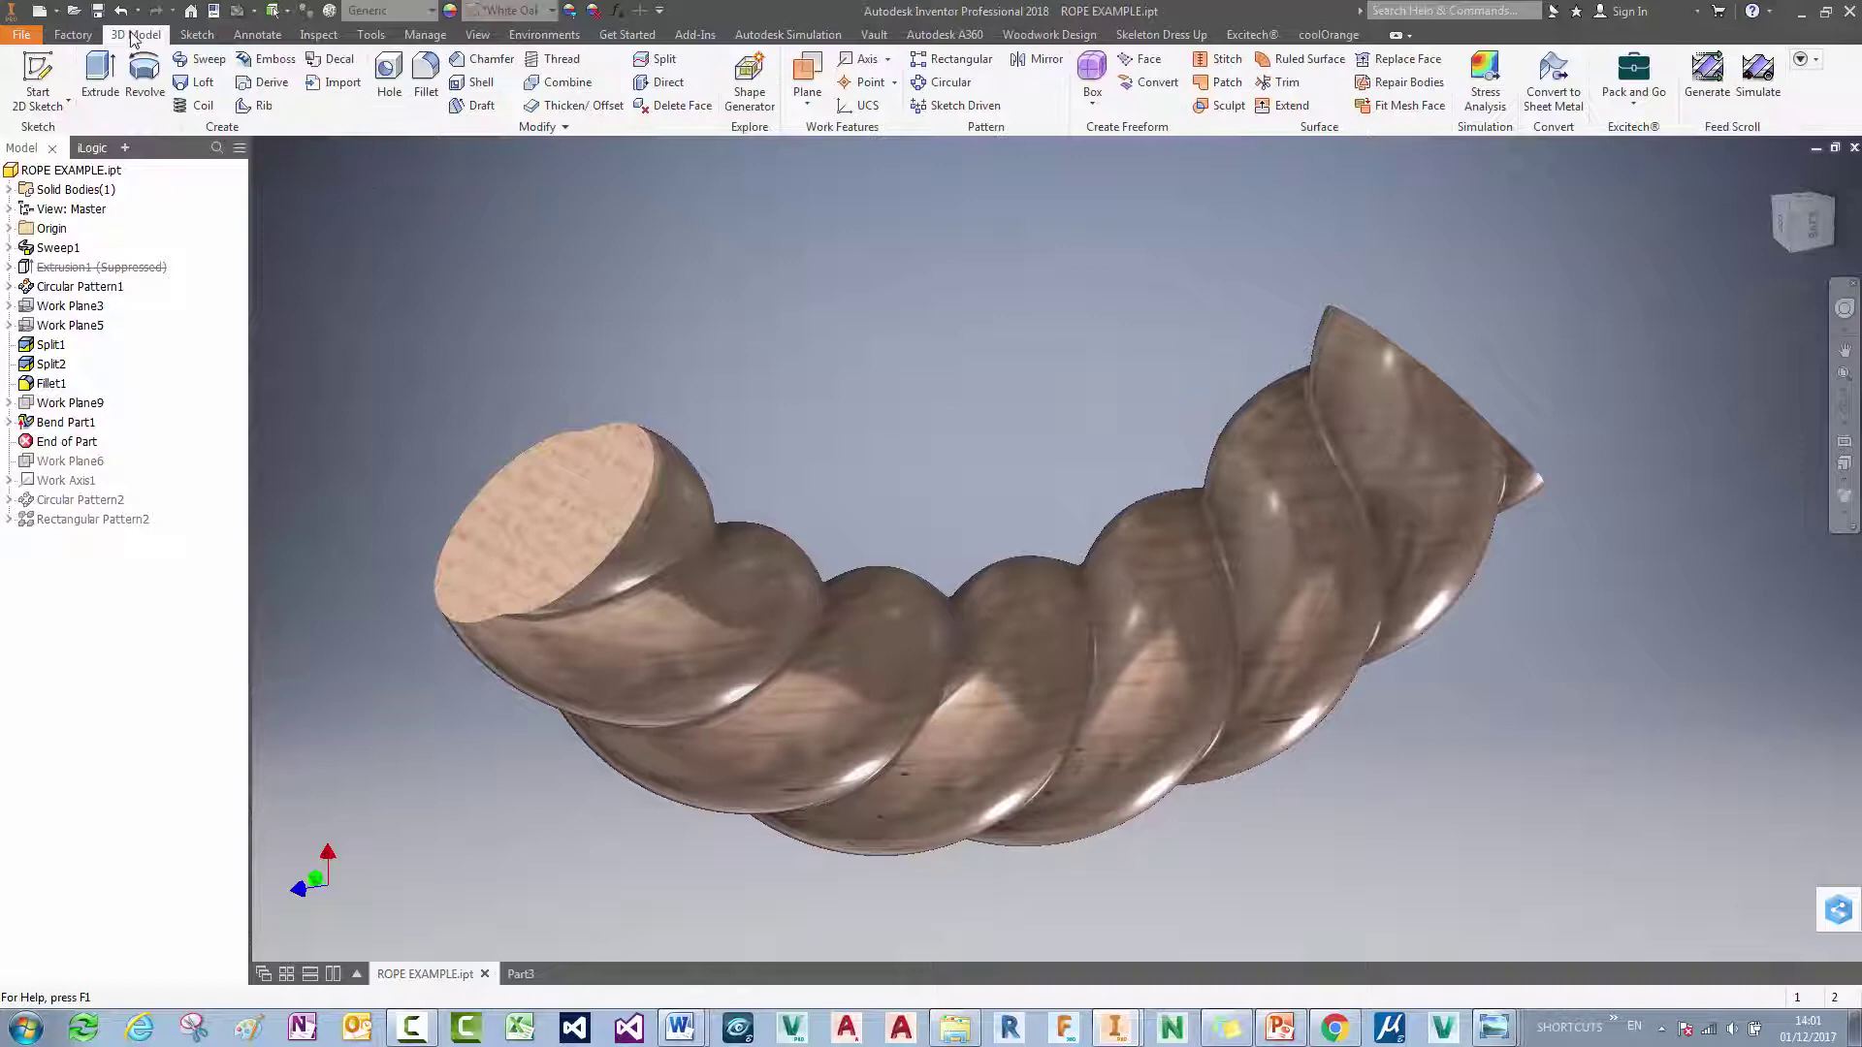
click(550, 130)
click(414, 176)
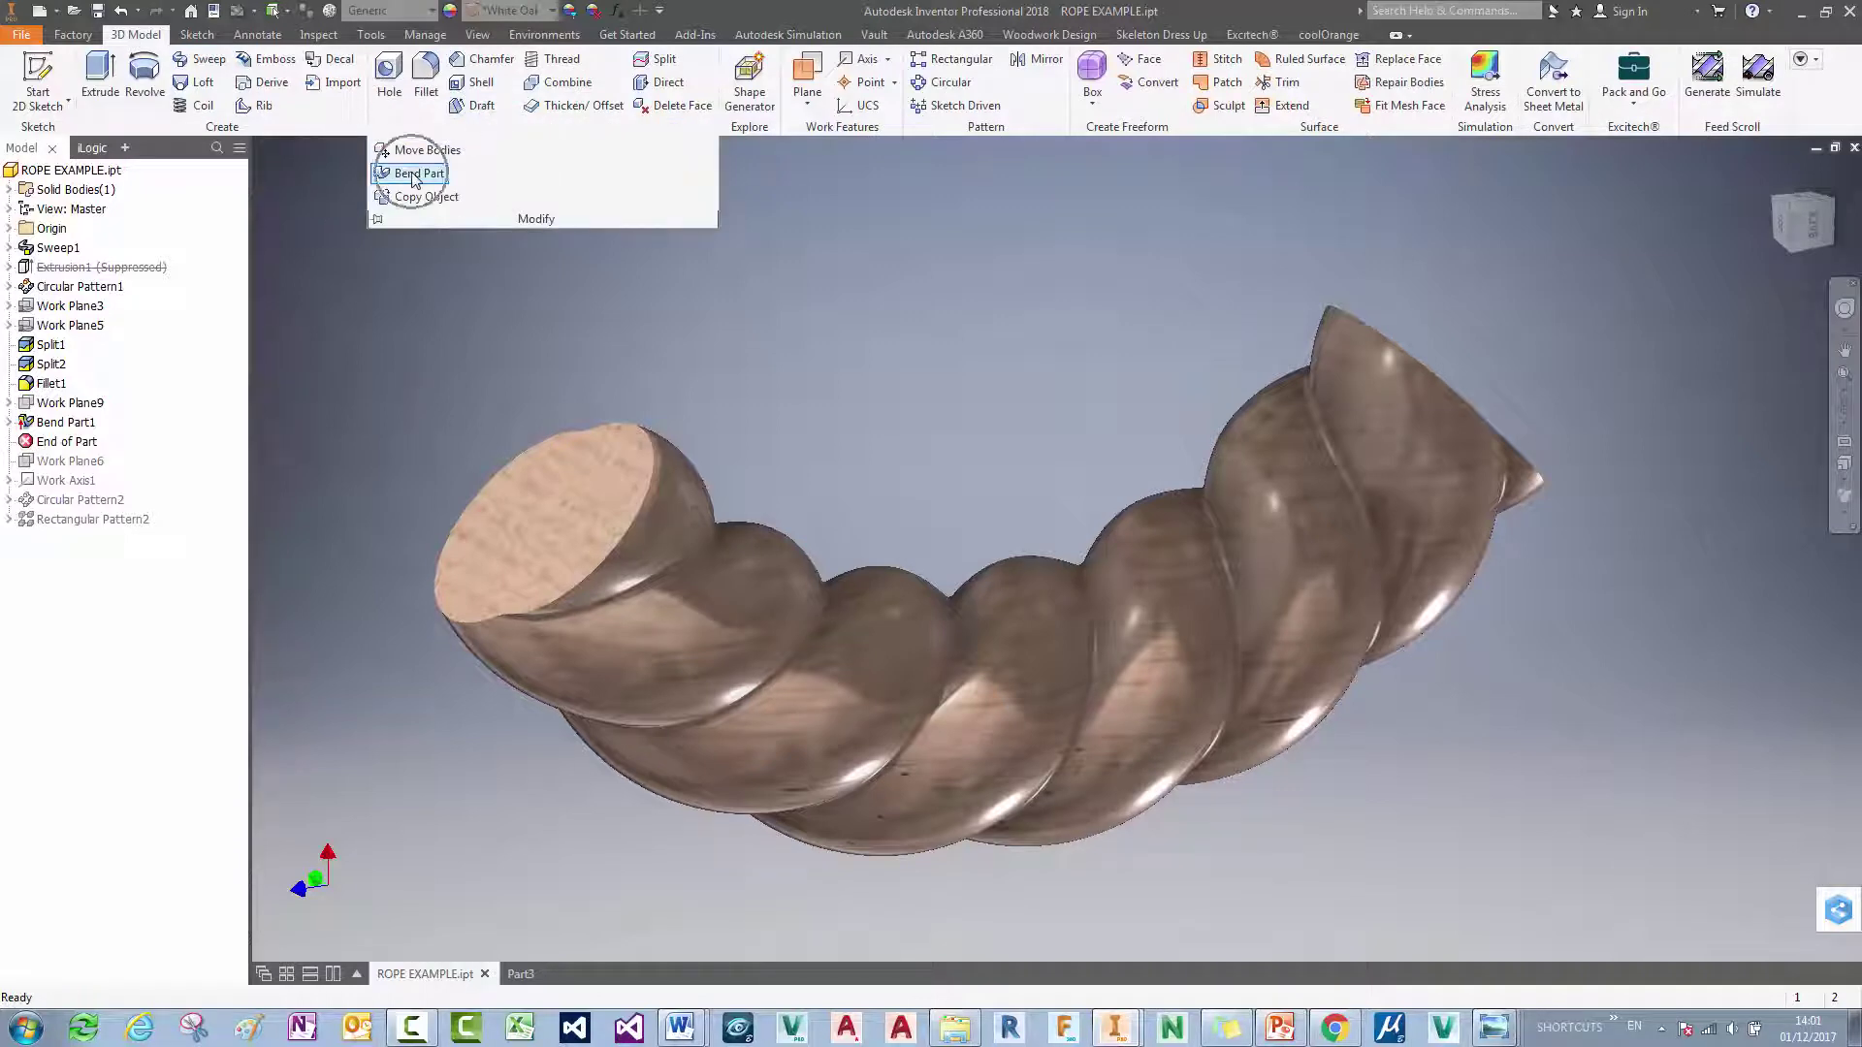
Step: Expand Bend Part1 and look straight at Sketch6's bend line
click(9, 425)
click(87, 444)
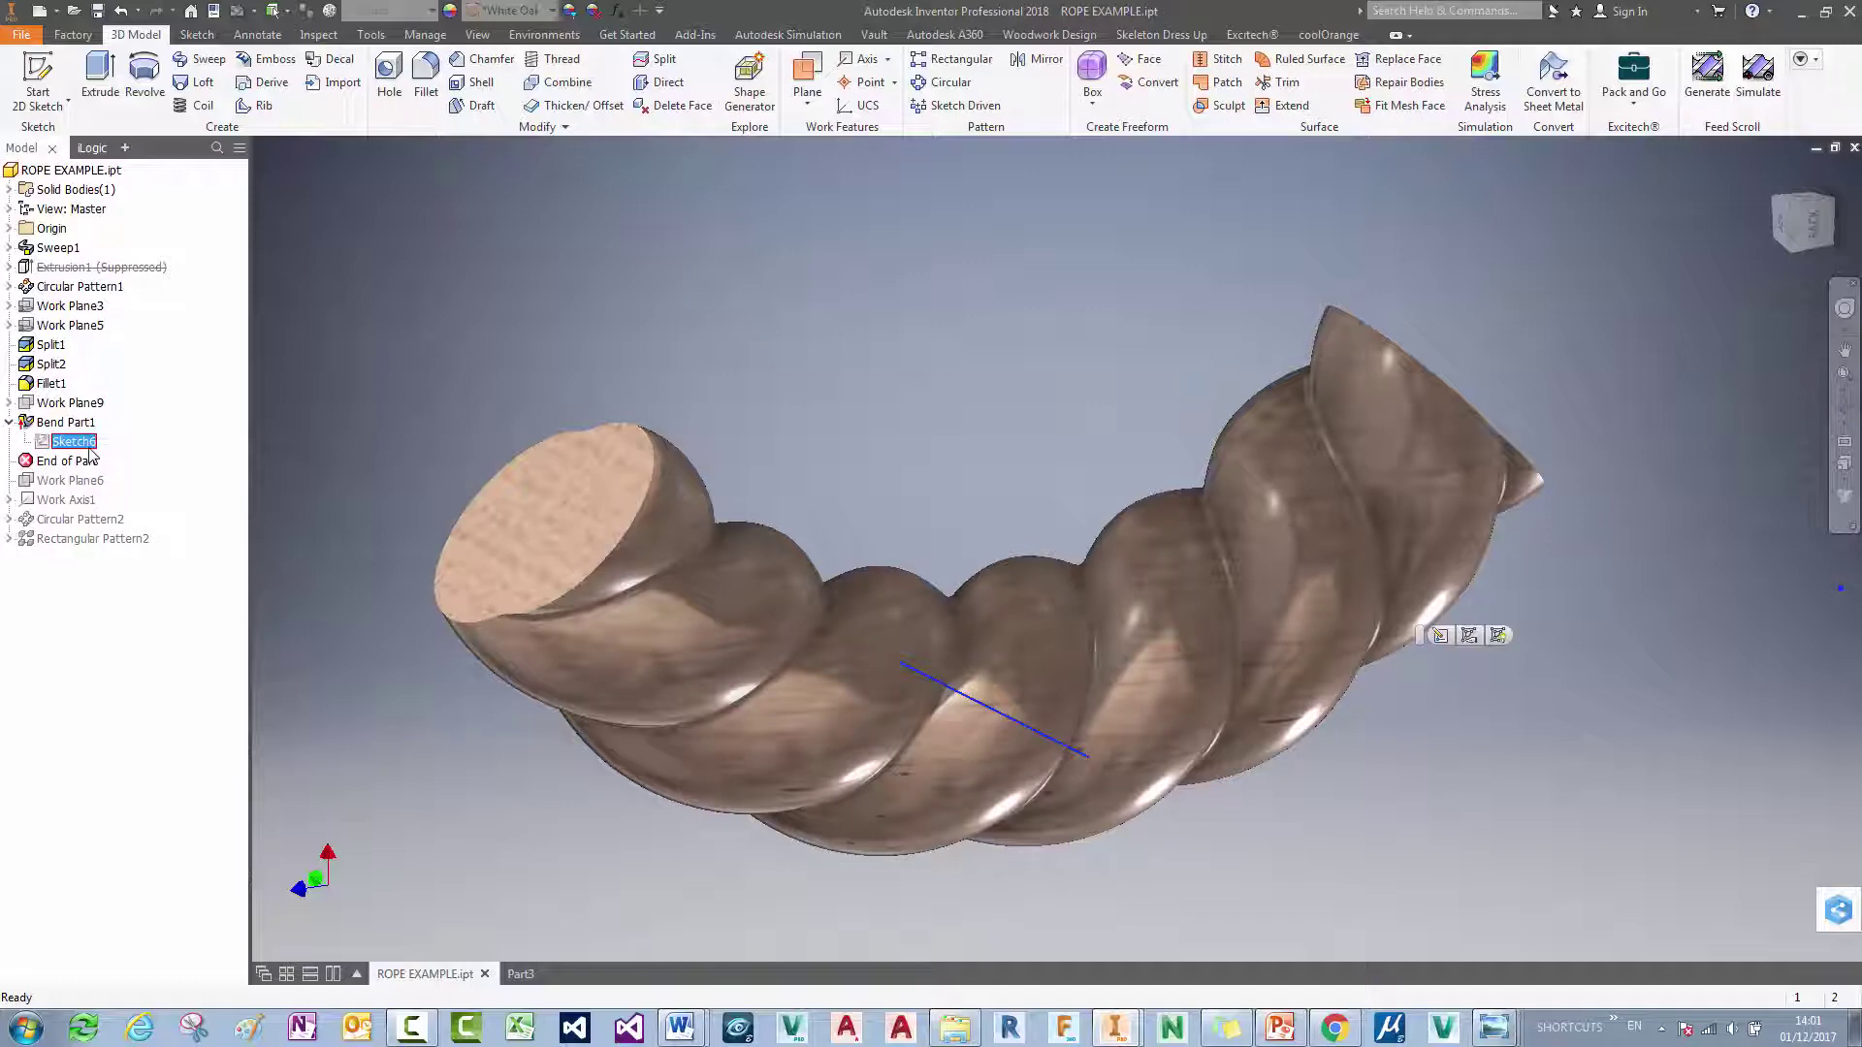
key(Page_Up)
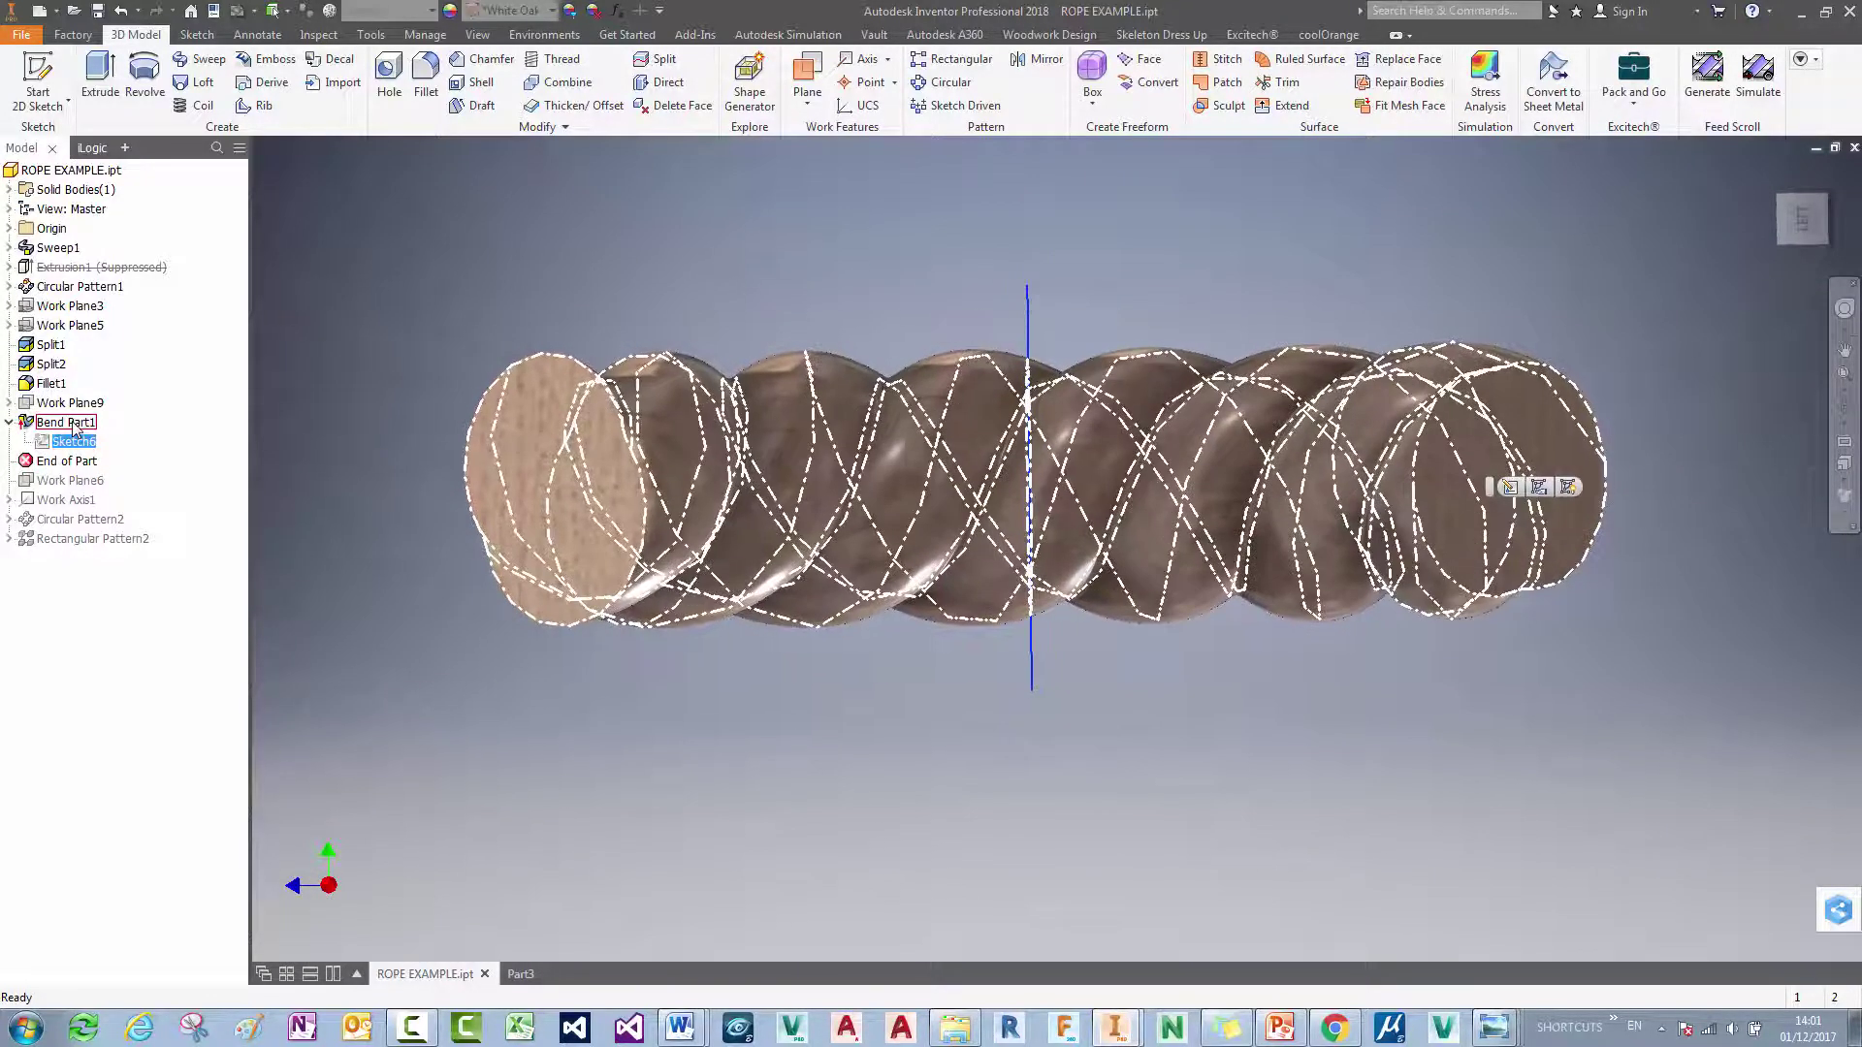
double_click(74, 427)
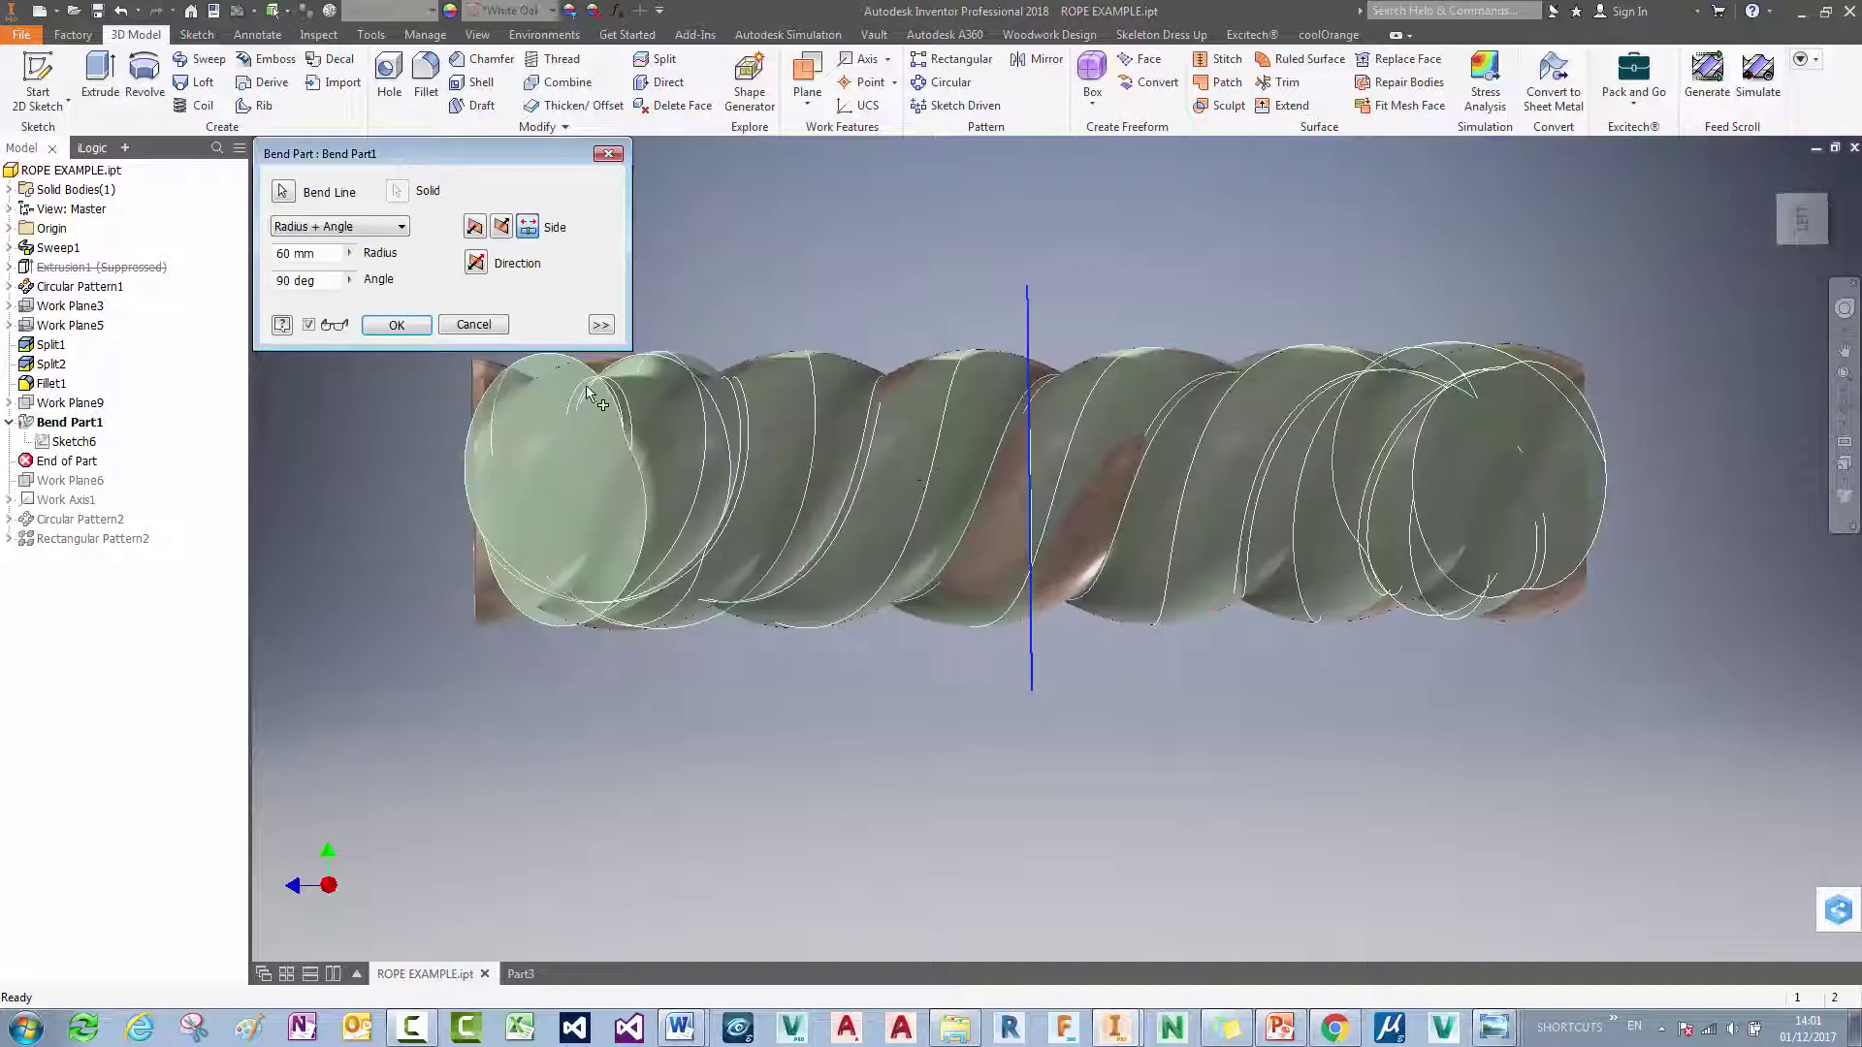
click(310, 327)
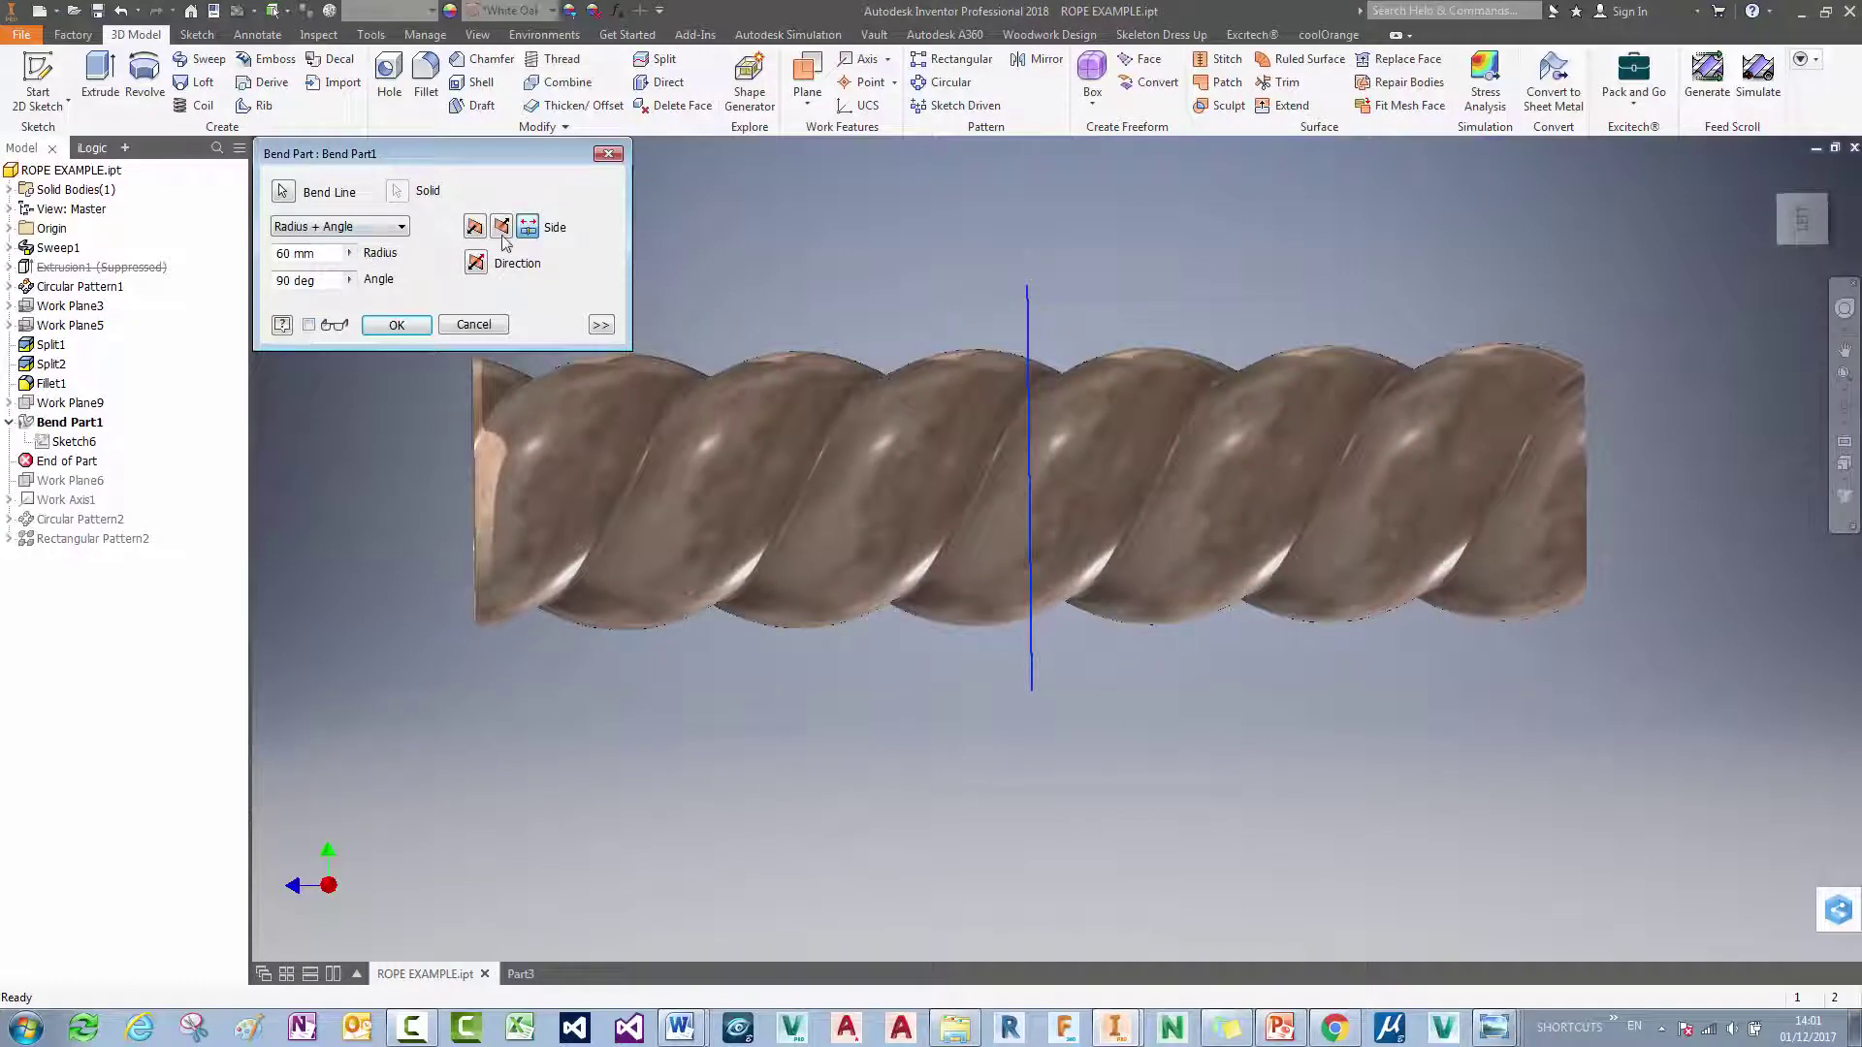
key(F6)
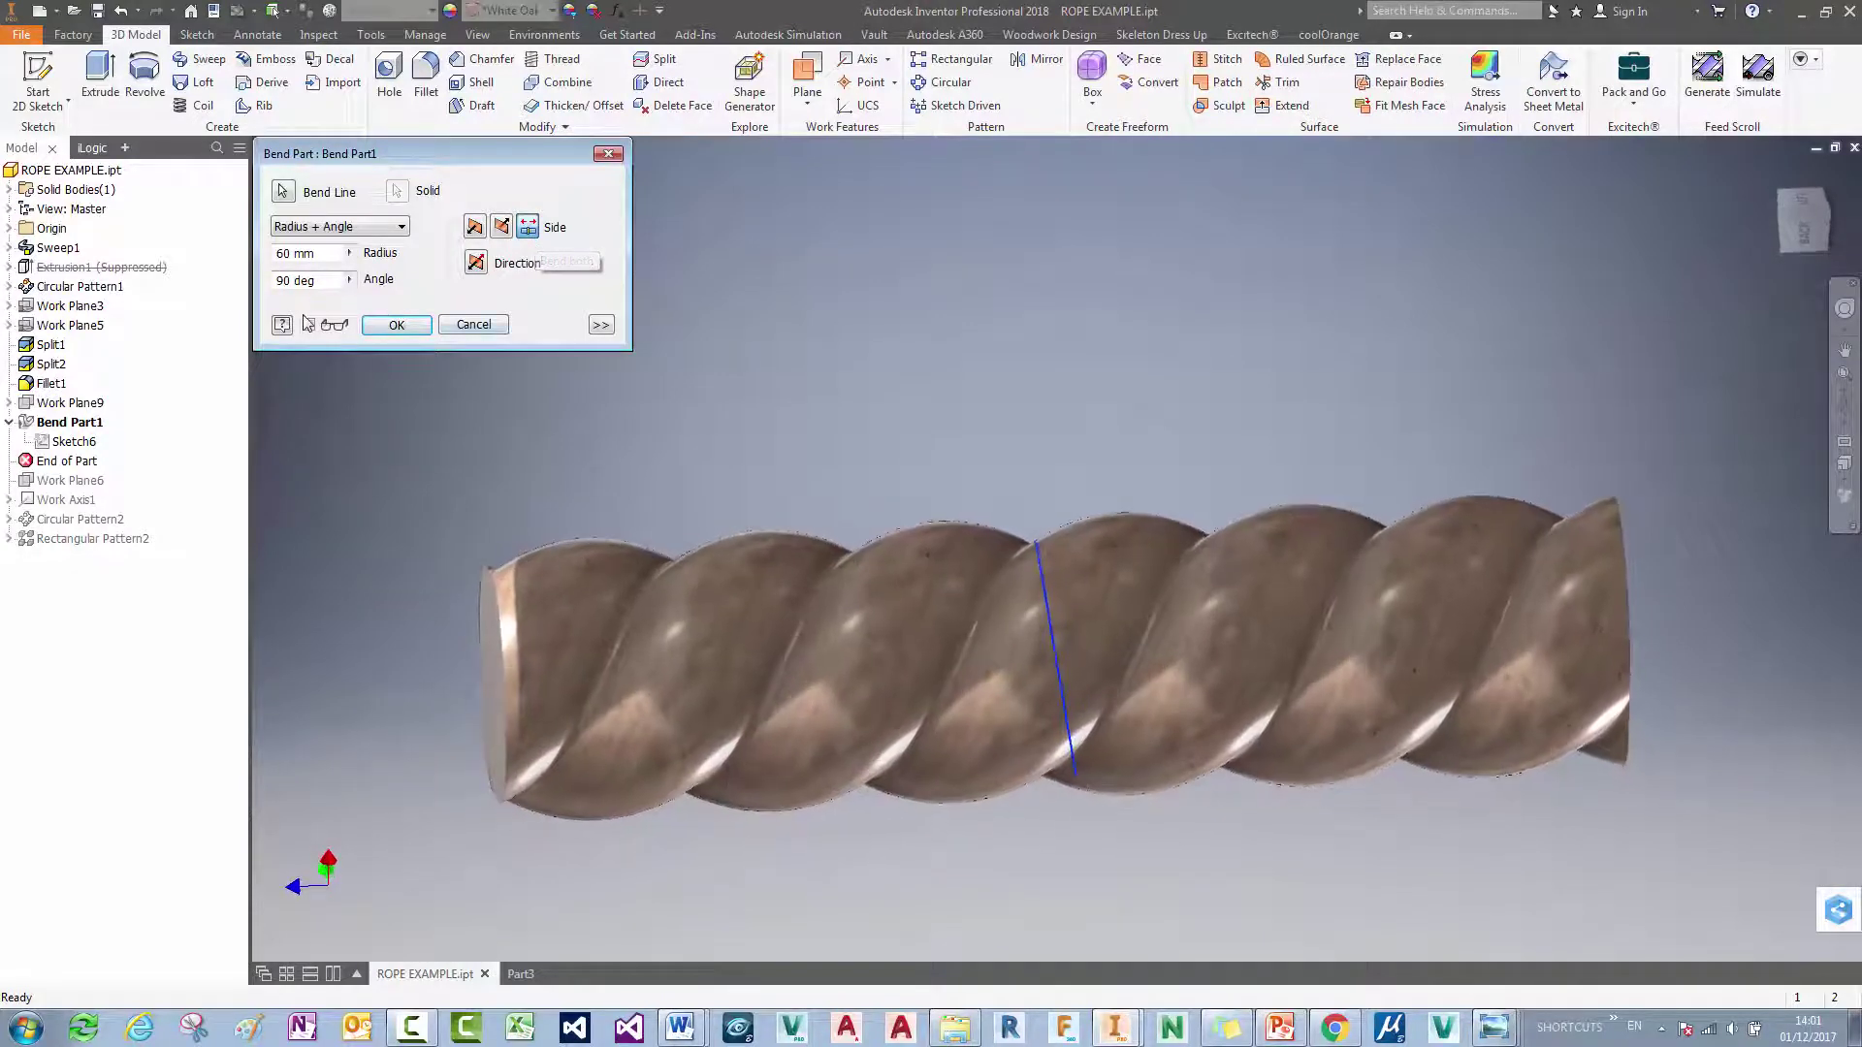
click(473, 323)
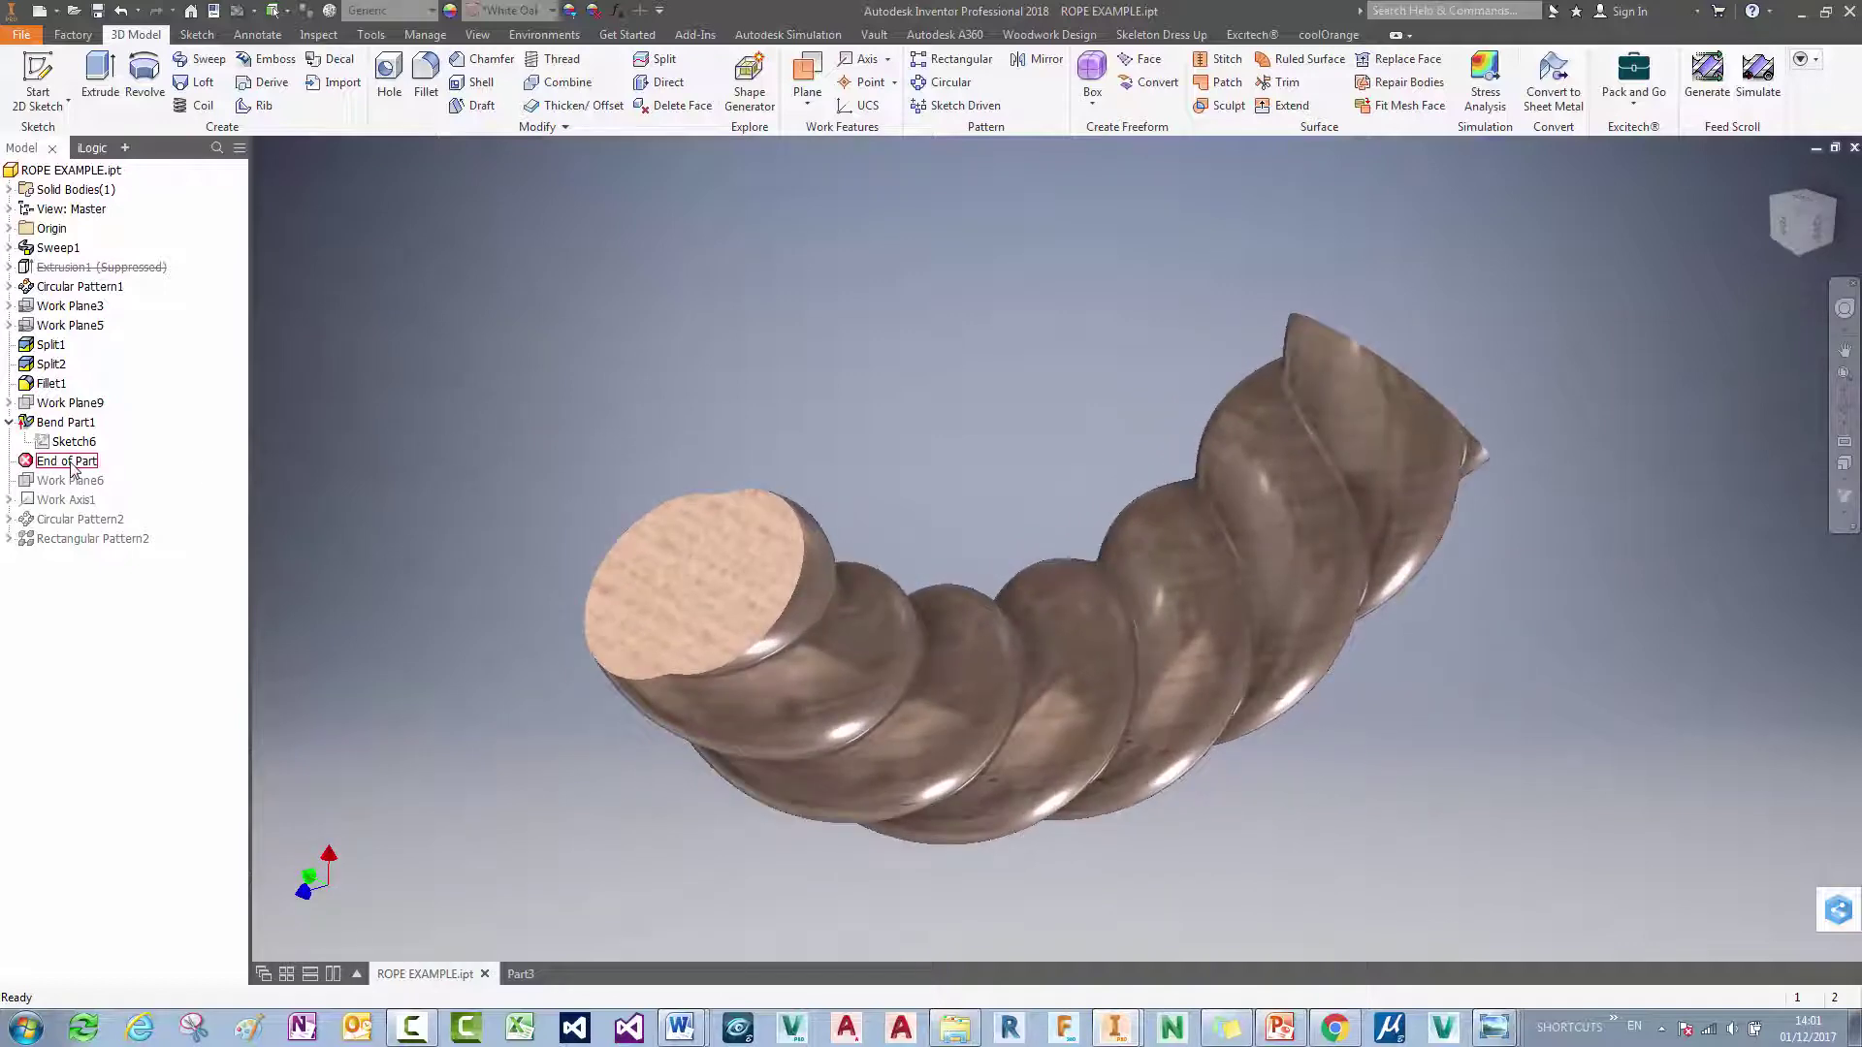
Step: Move End of Part below Circular Pattern2 and Rectangular Pattern2, then inspect the stacked rings
drag(73, 471, 74, 528)
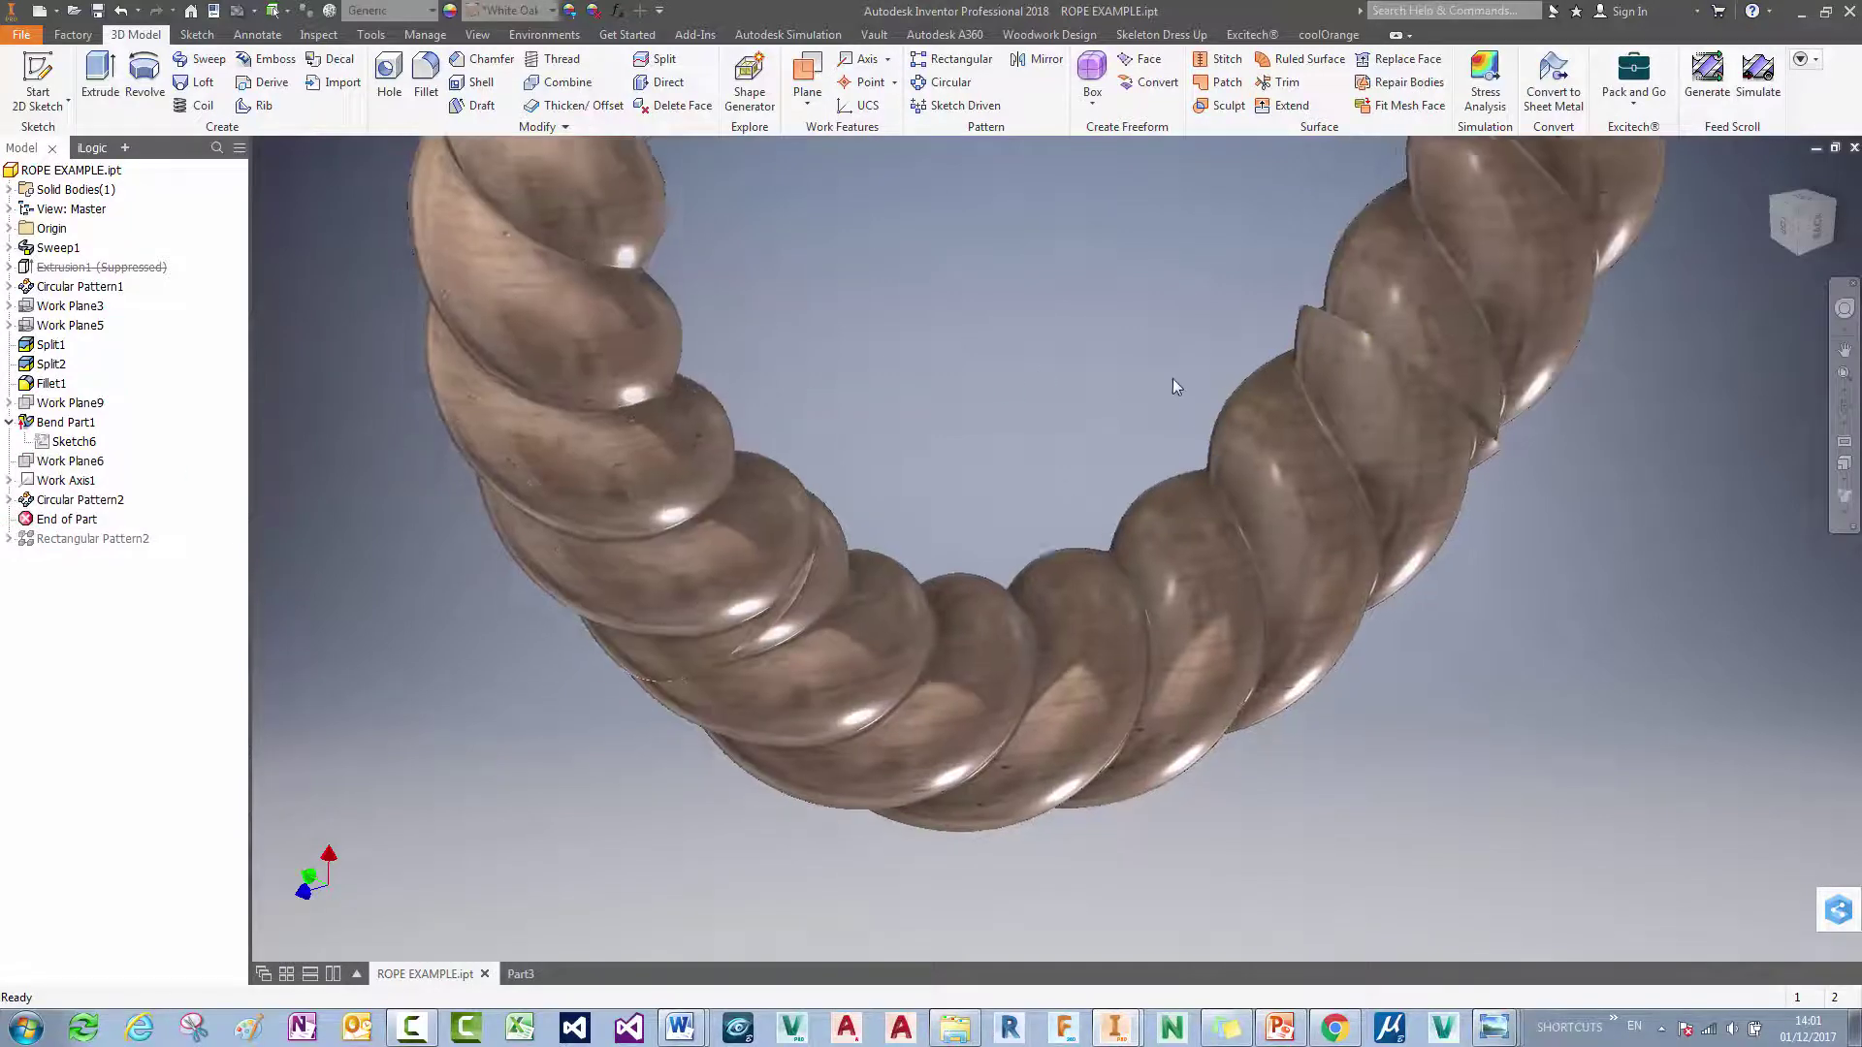
key(F6)
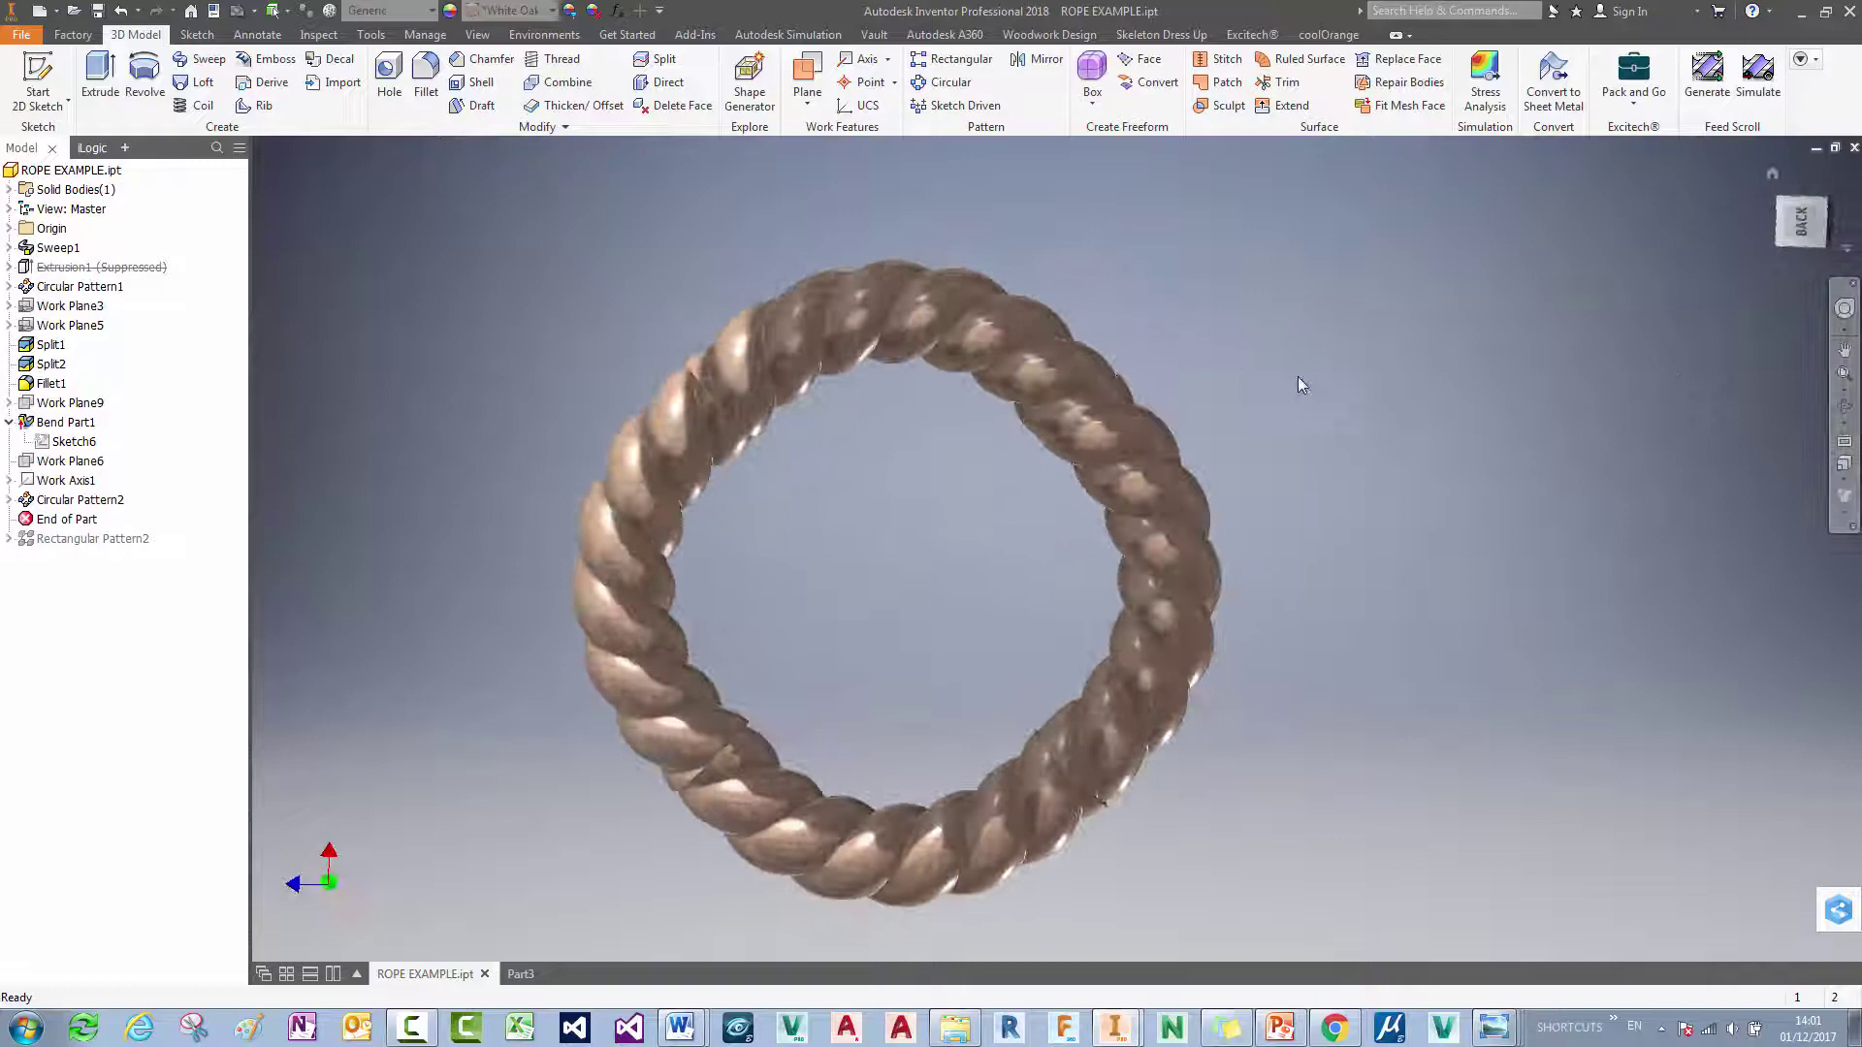
drag(66, 520, 74, 550)
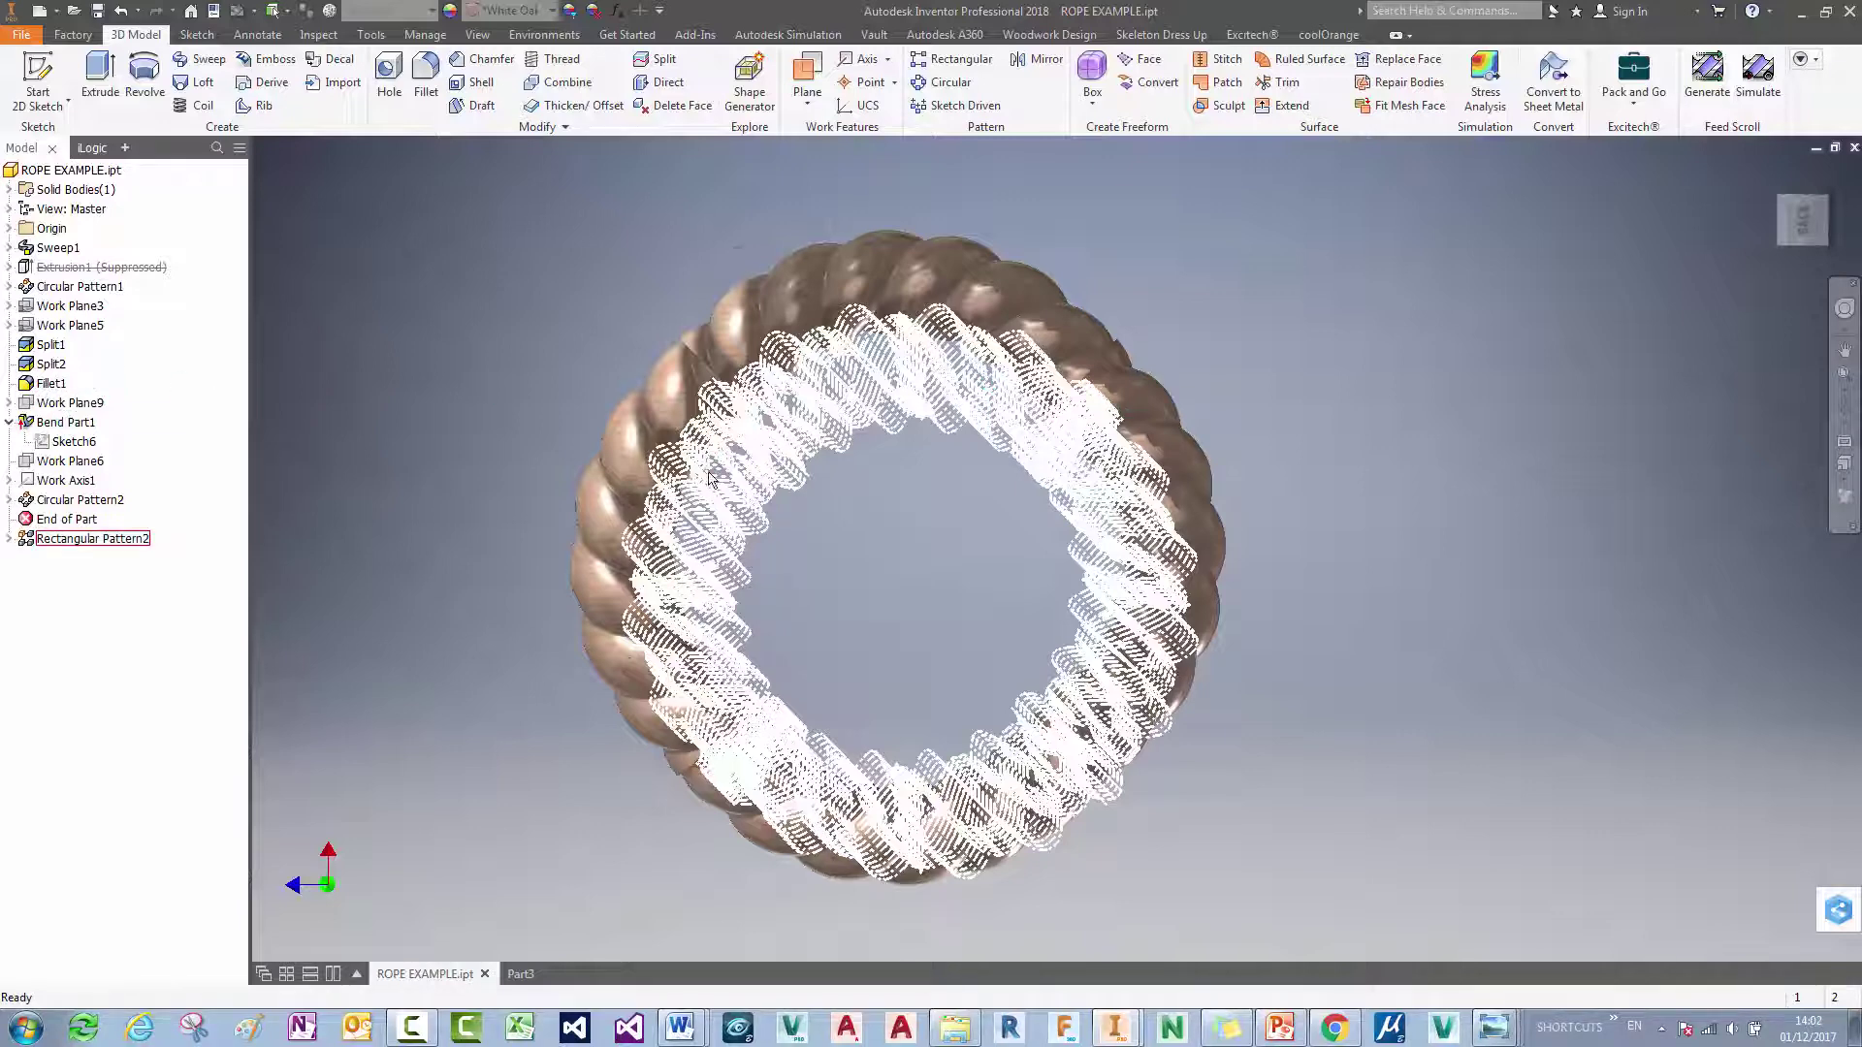
shift+middle_drag(1047, 356, 1573, 436)
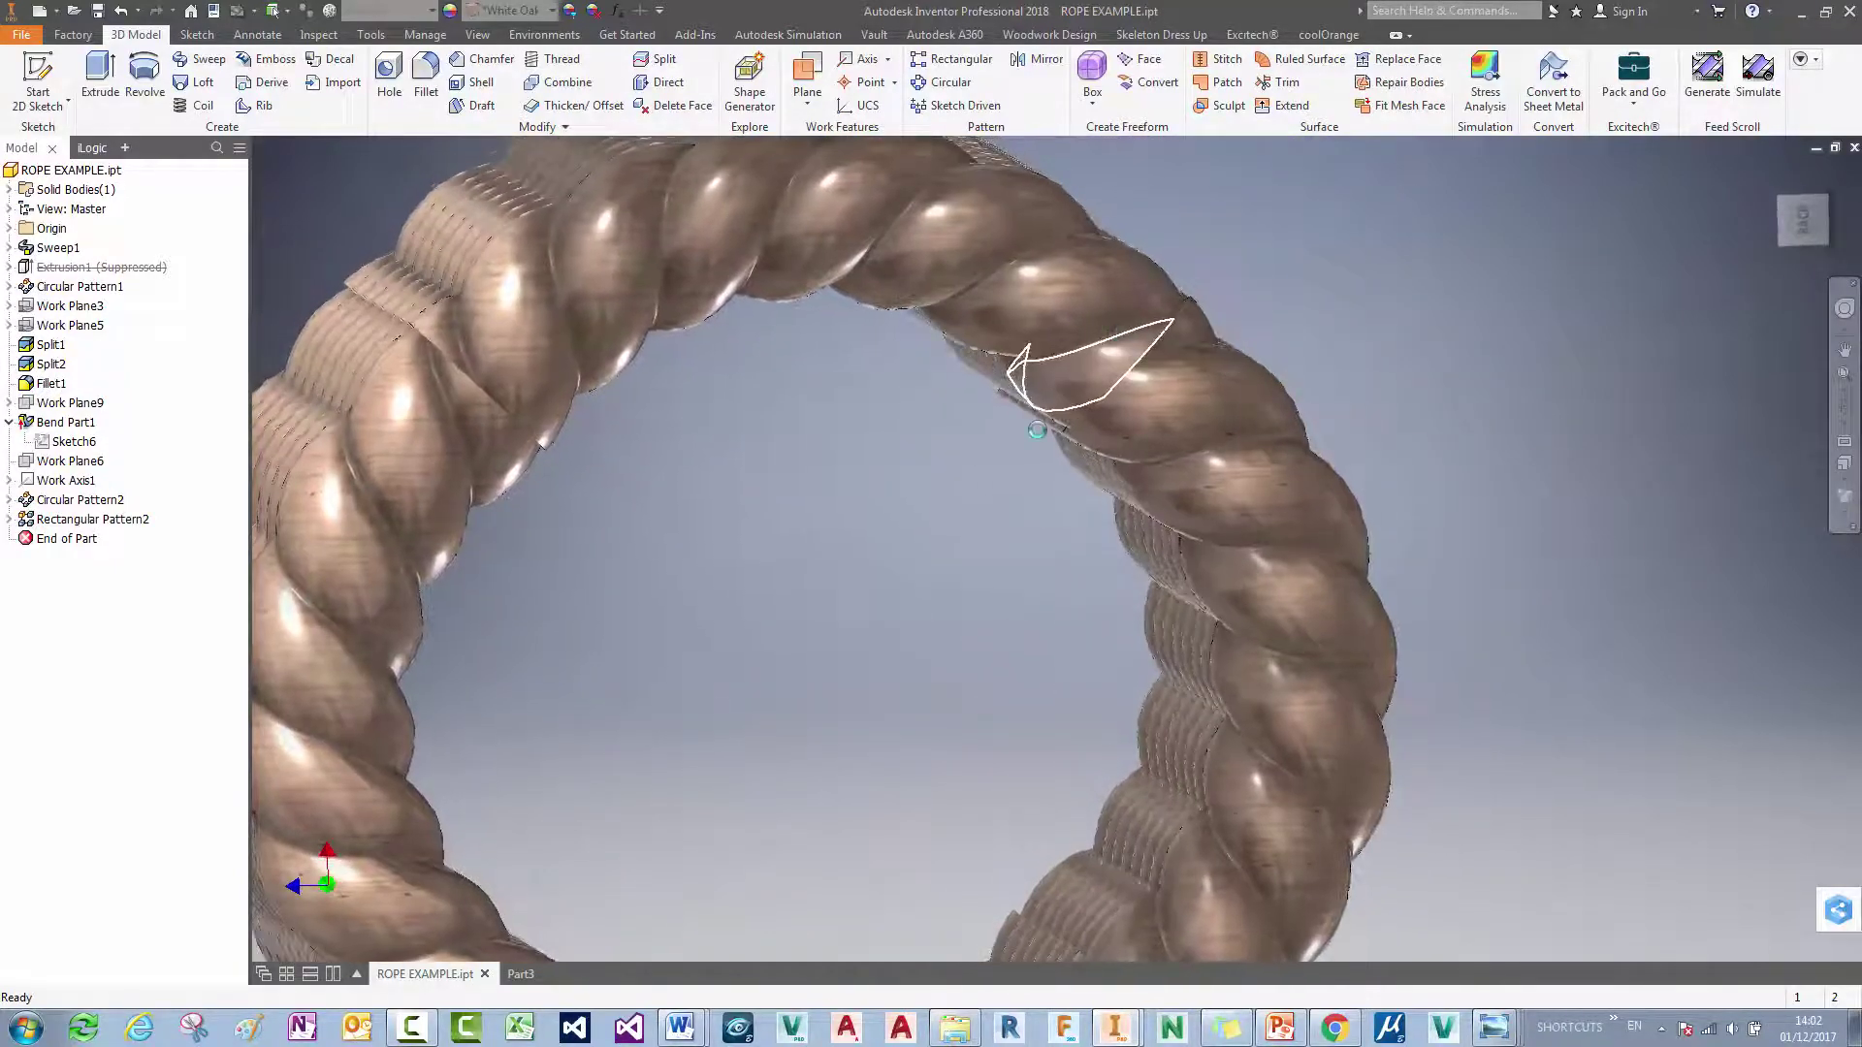
middle_drag(951, 559, 956, 550)
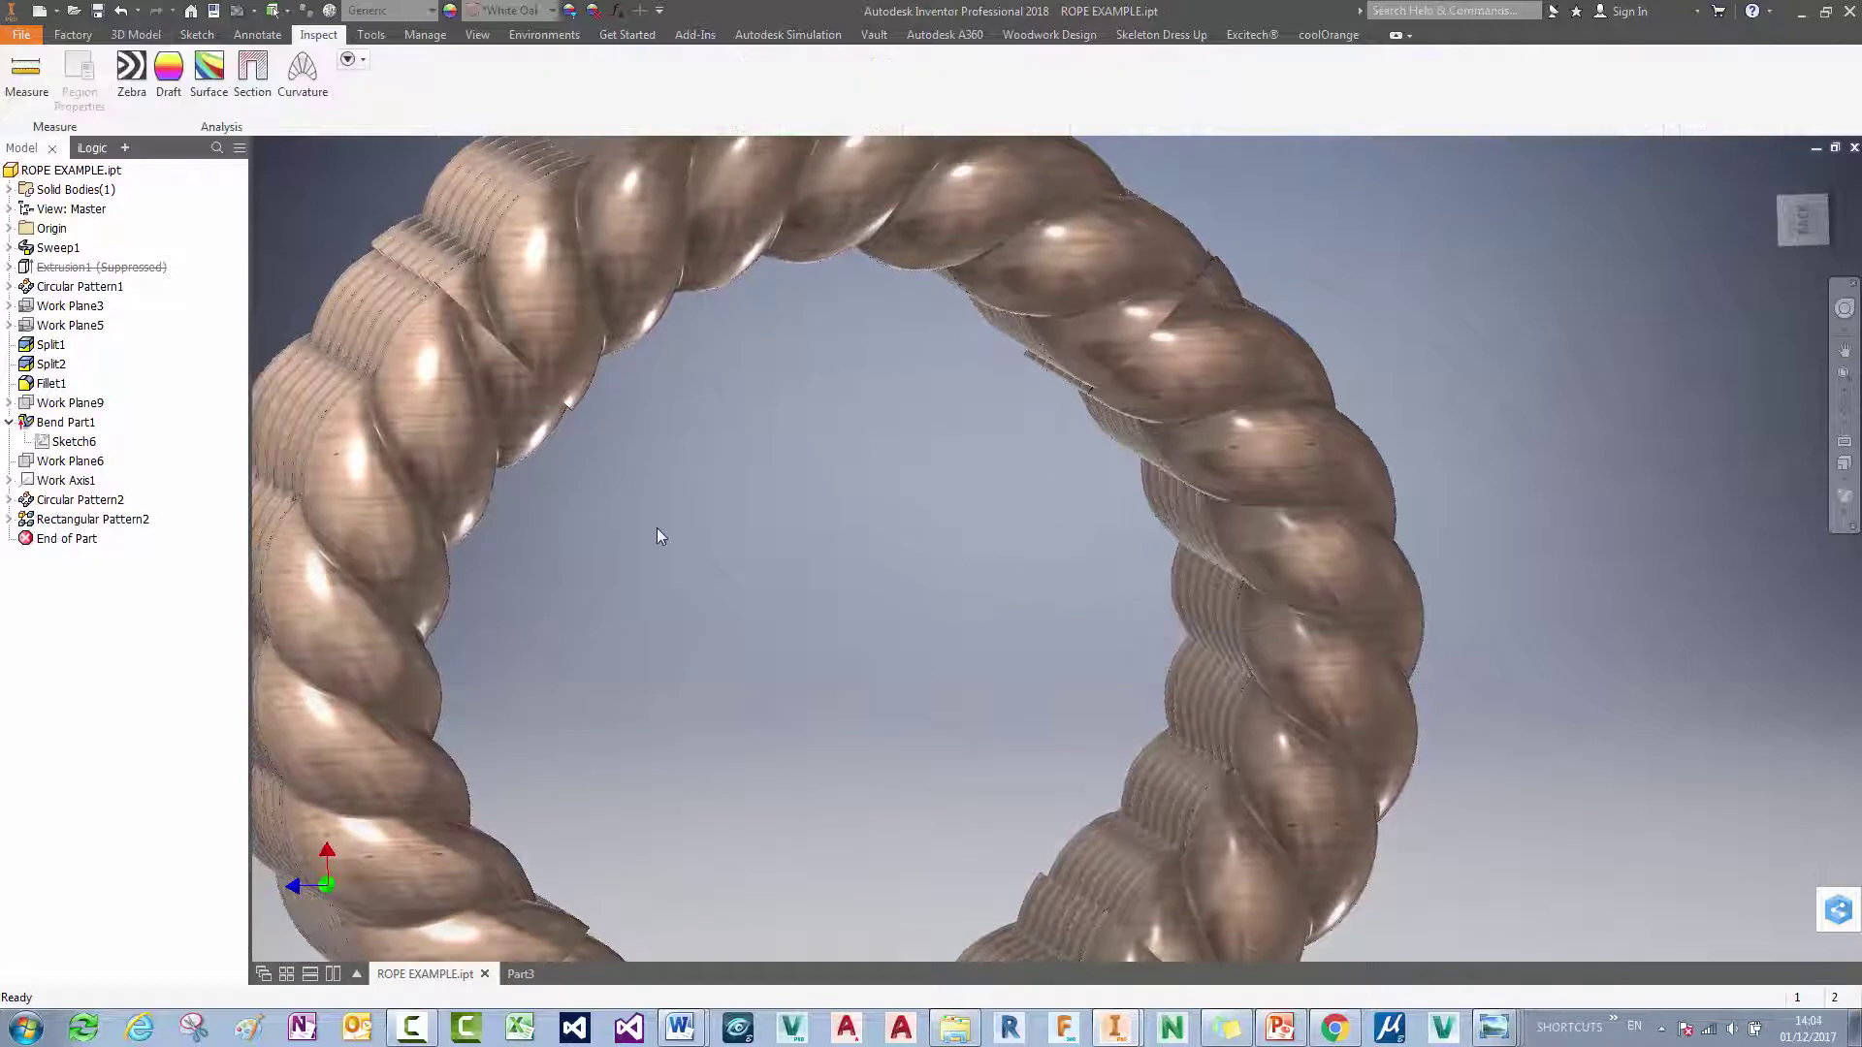
Step: In the Set Sizes form, change Pitch from 38 to 40 mm and commit it
click(92, 148)
click(81, 201)
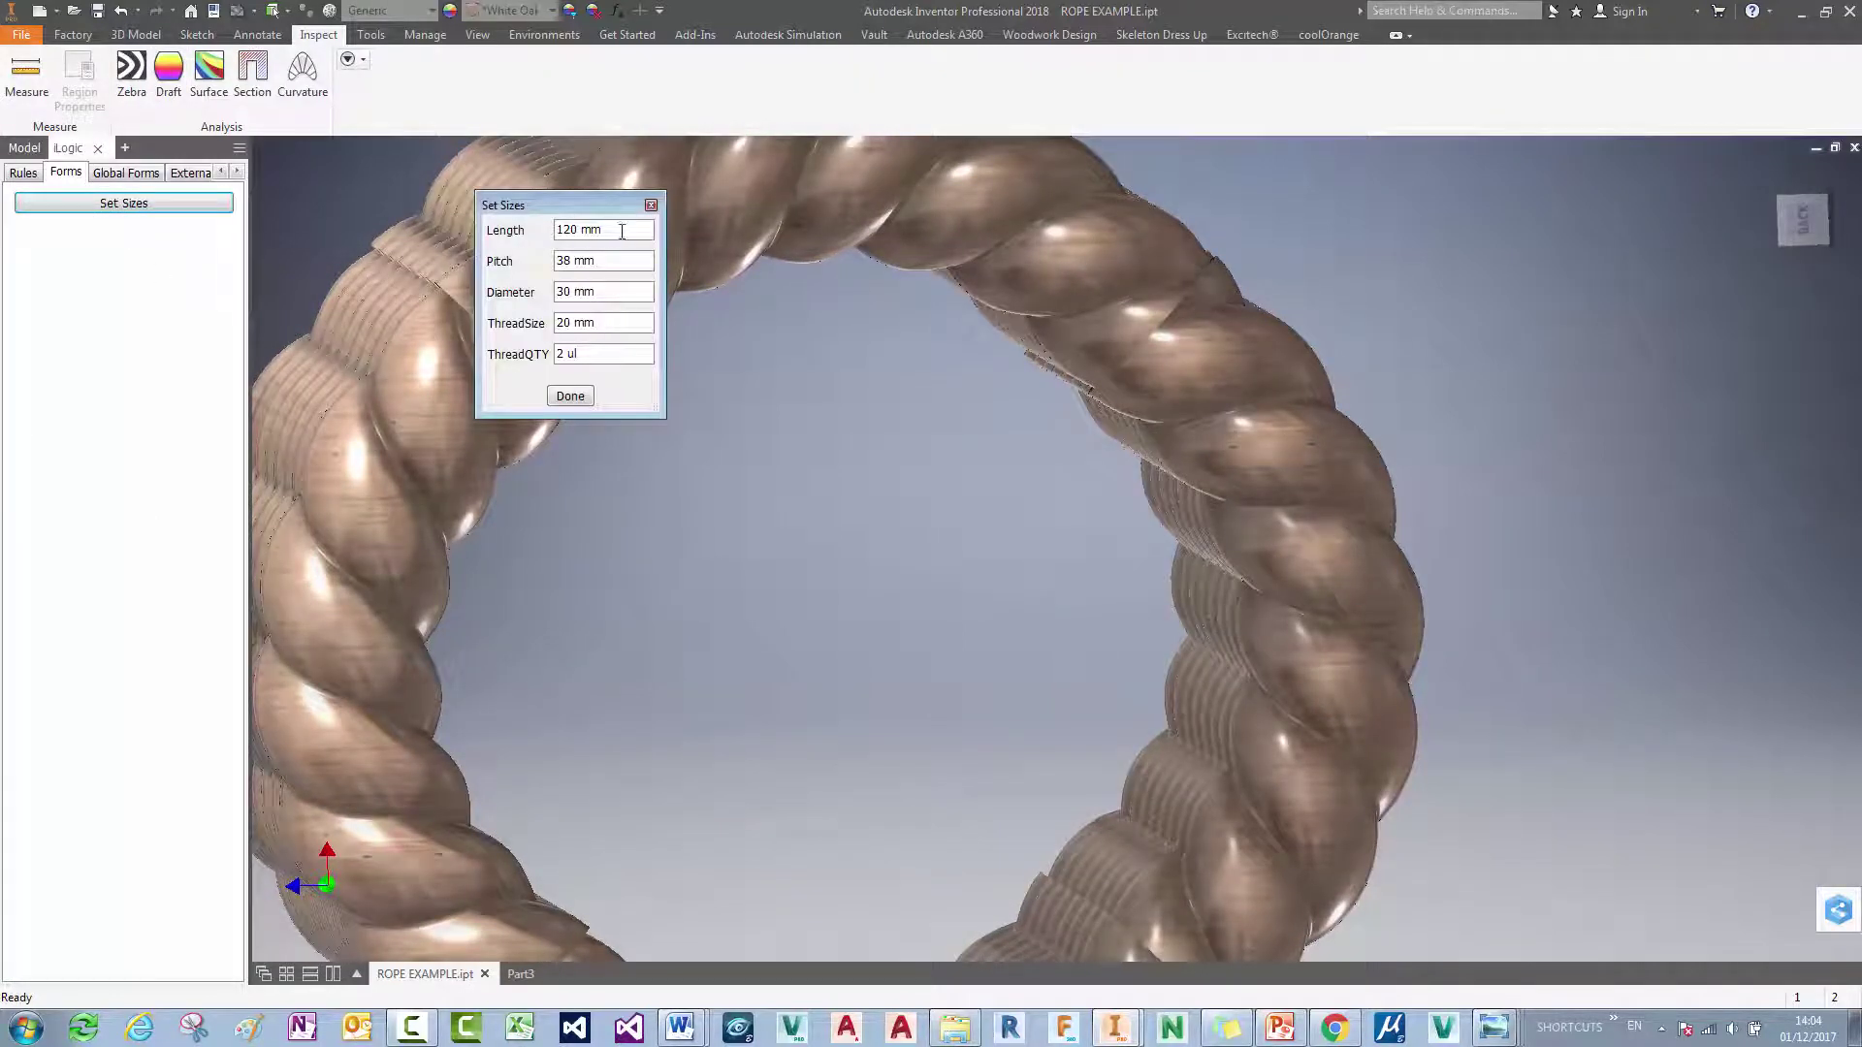
click(600, 229)
key(Tab)
text(40)
key(Return)
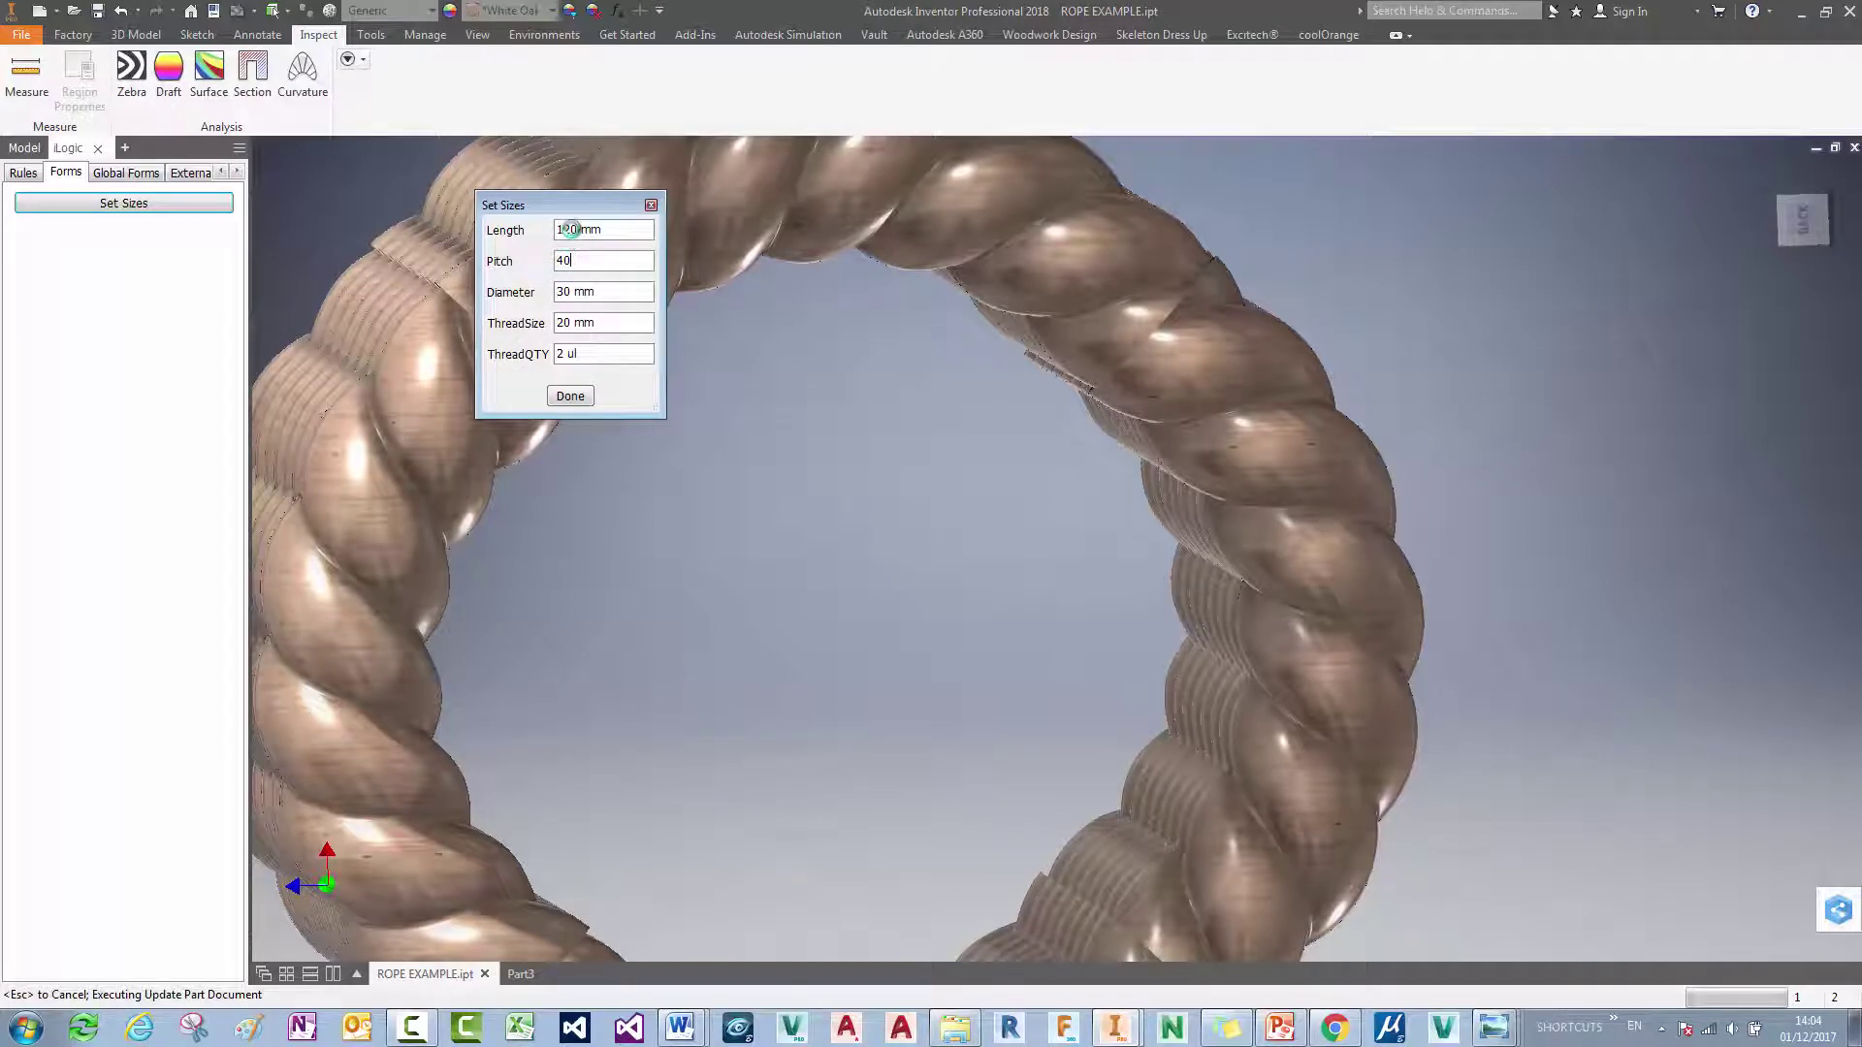